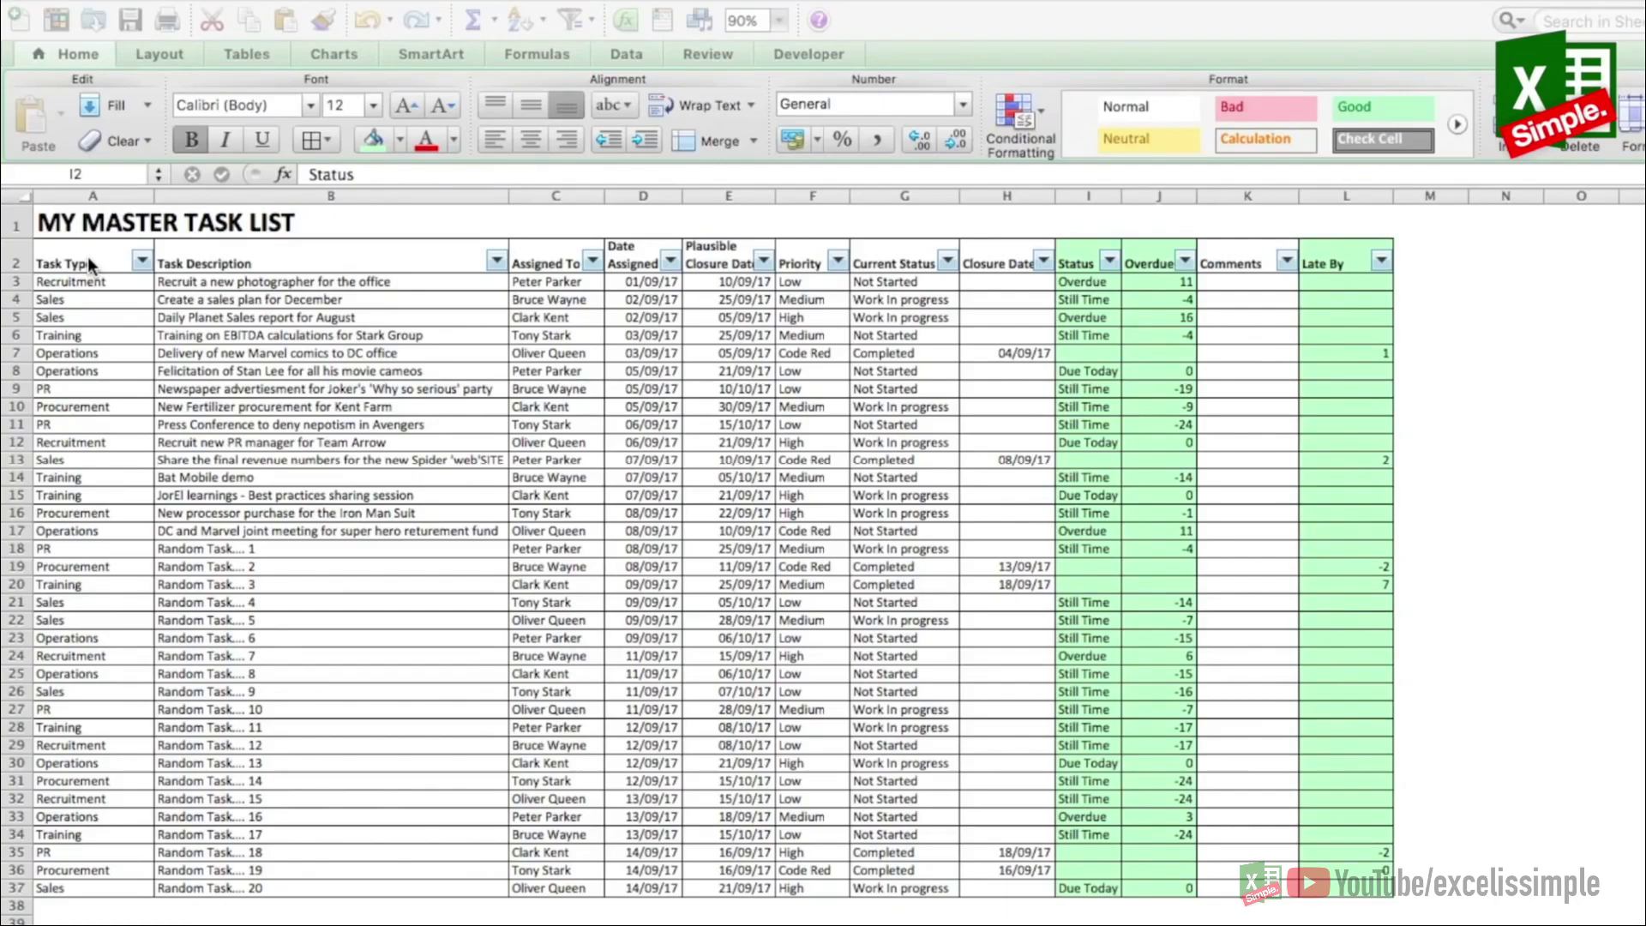
# Step: Review the Task Type options available for the first task in cell A3
pyautogui.click(87, 283)
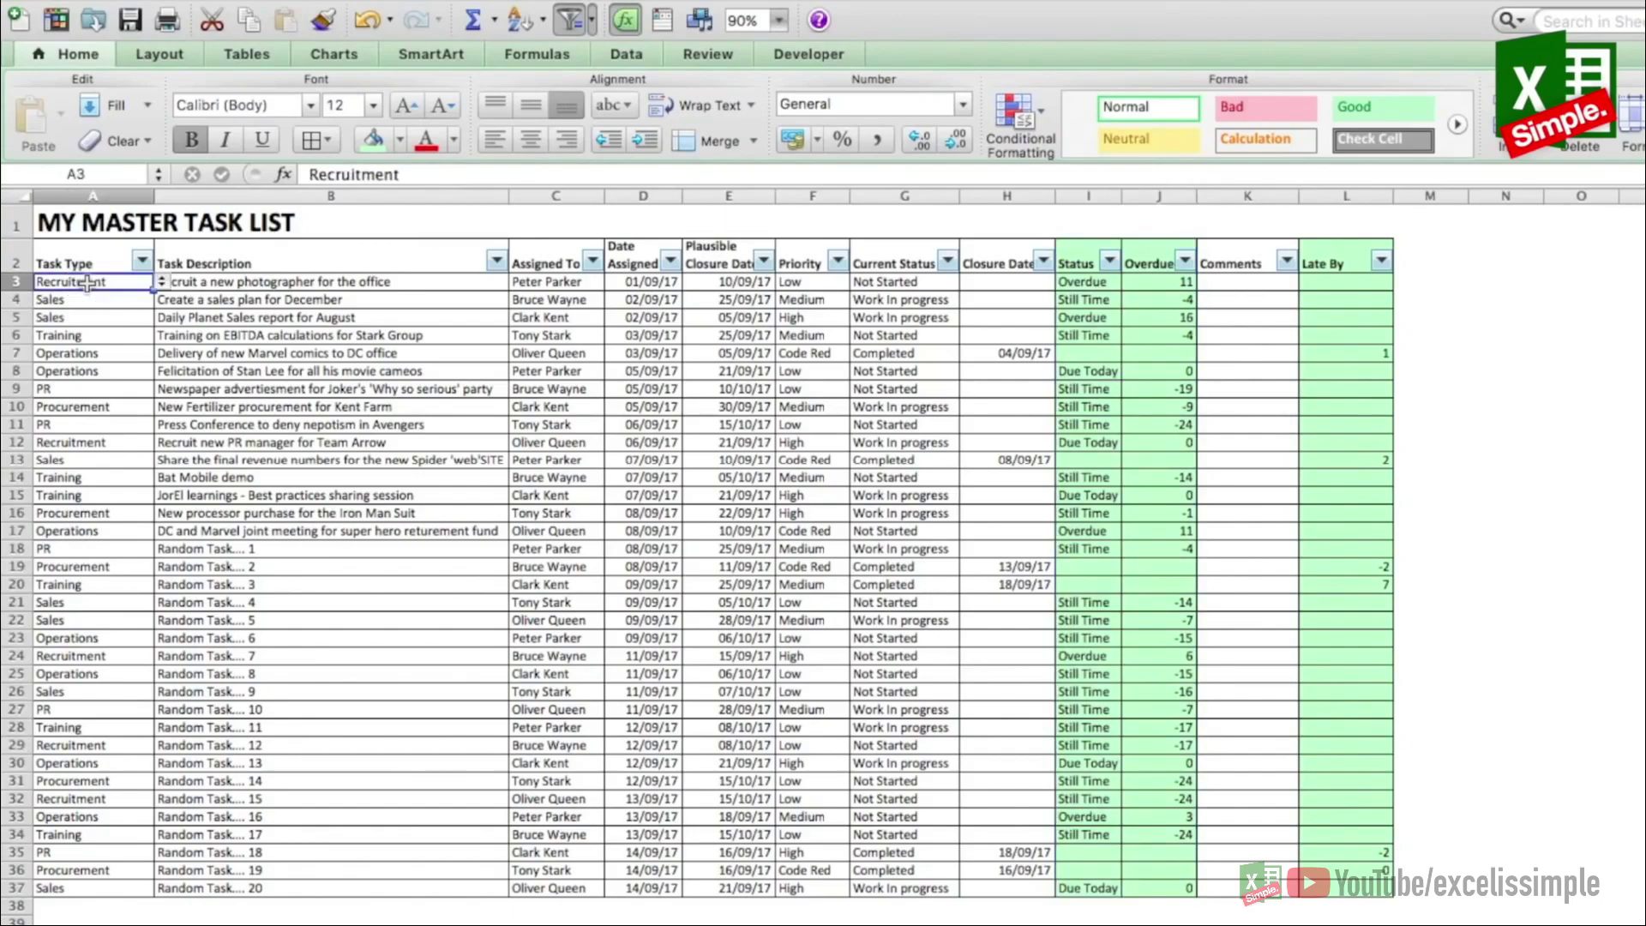
pyautogui.click(133, 314)
pyautogui.click(120, 284)
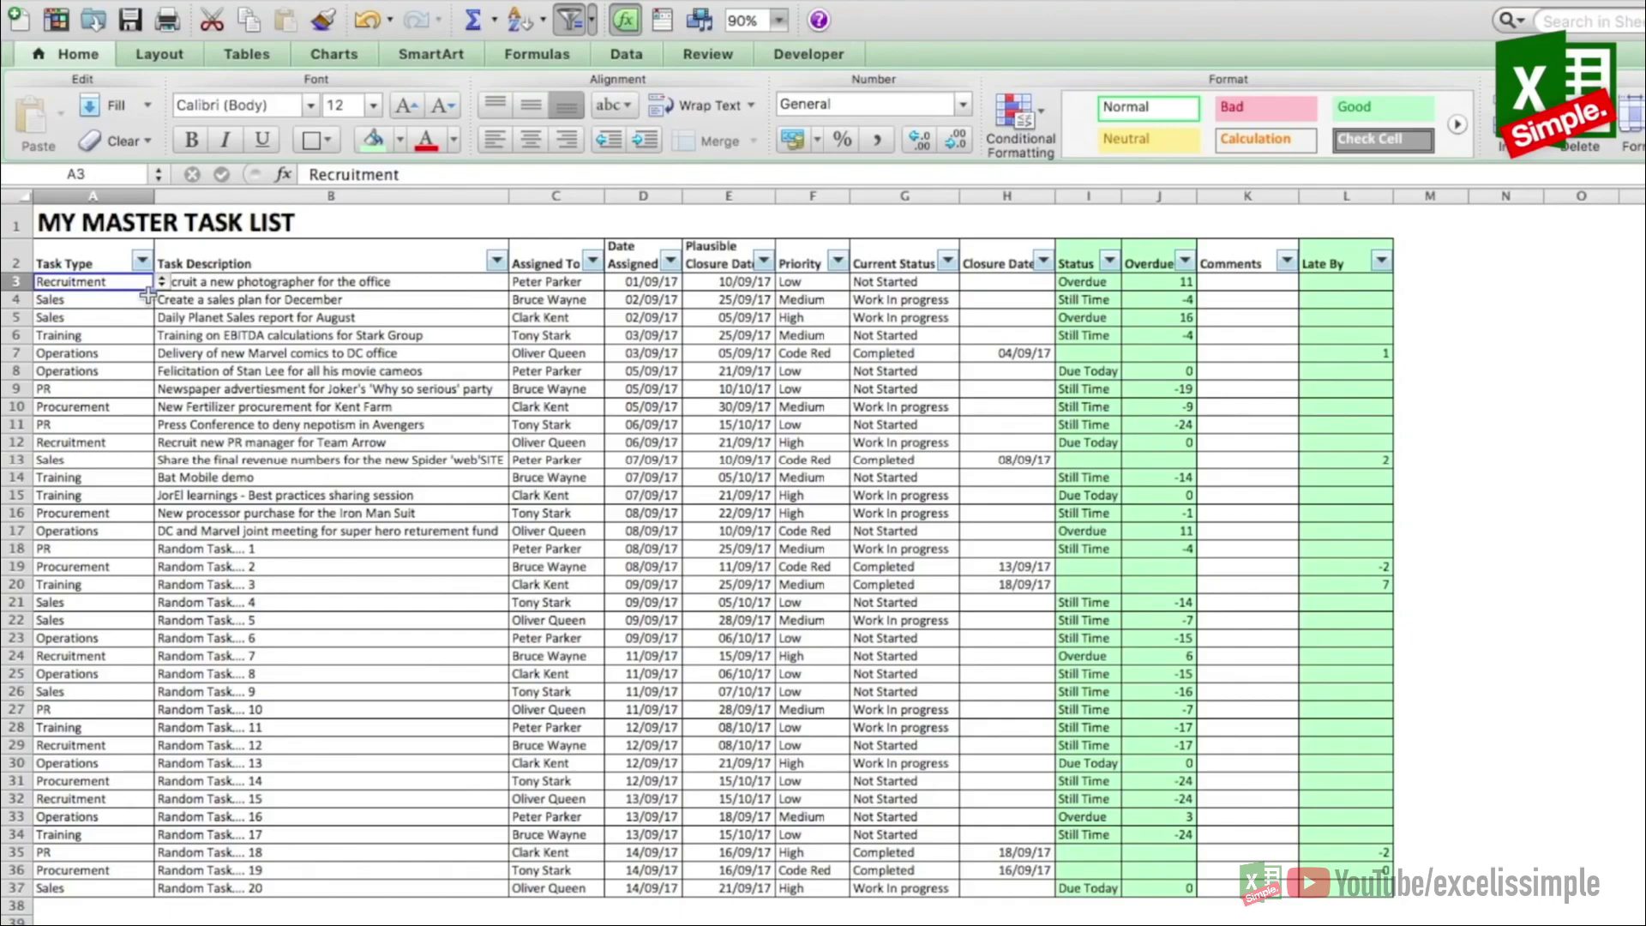
pyautogui.click(161, 283)
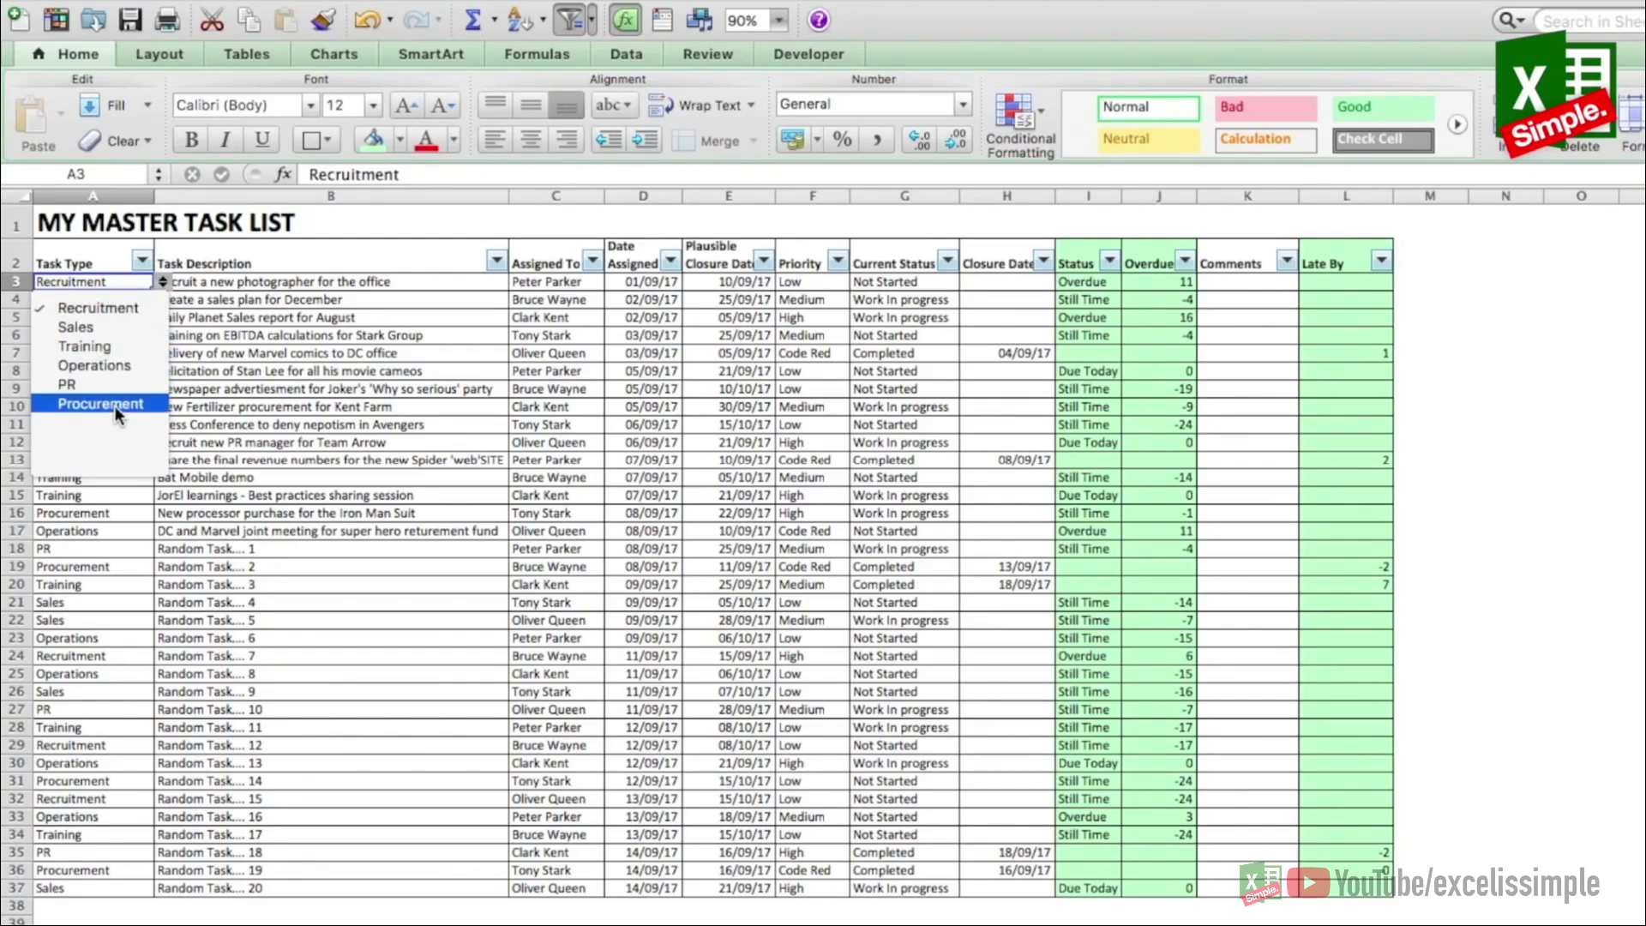
# Step: Look at the first task's description and review the Assigned To options in cell C3
pyautogui.click(252, 280)
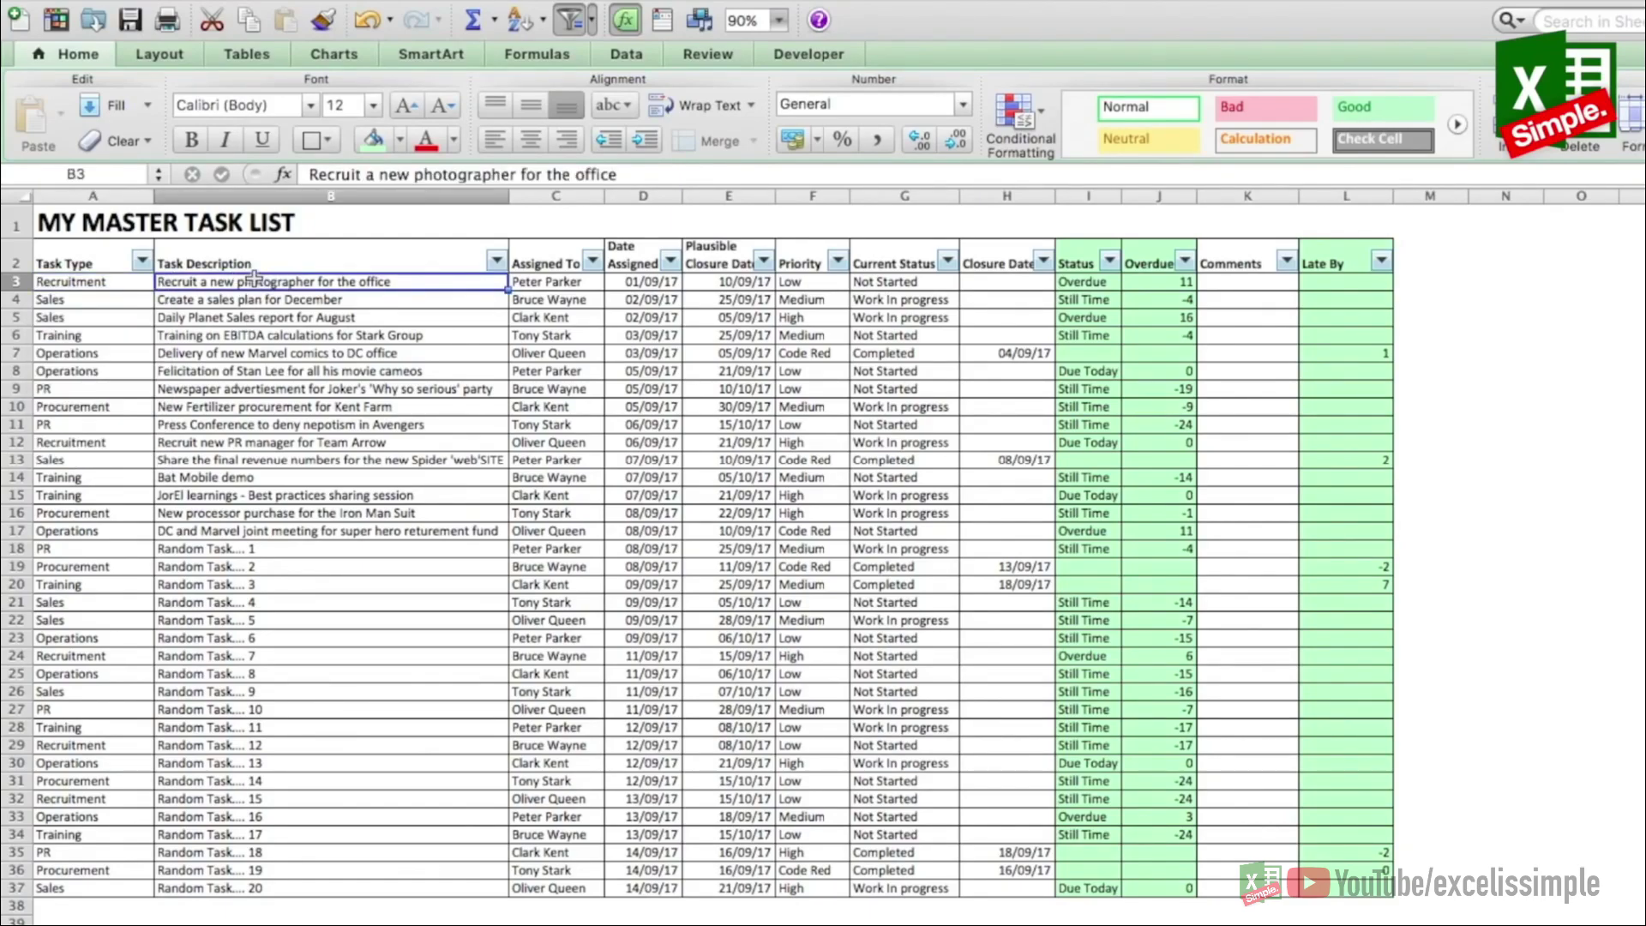
pyautogui.press('Up')
pyautogui.press('Down')
pyautogui.press('Right')
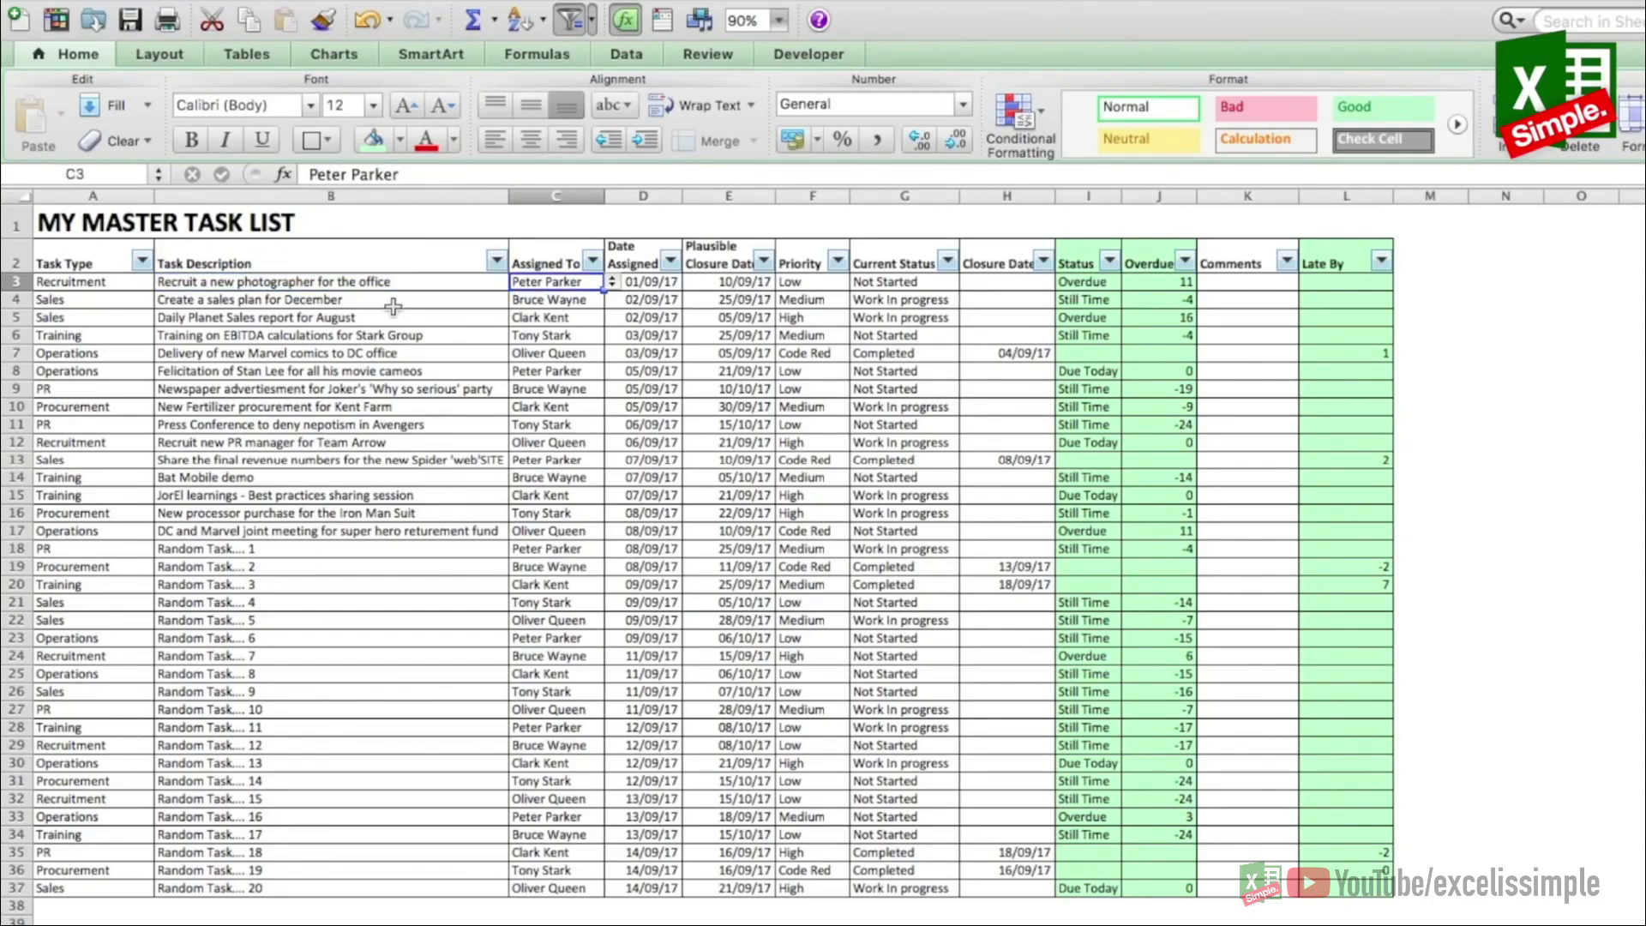
pyautogui.click(612, 282)
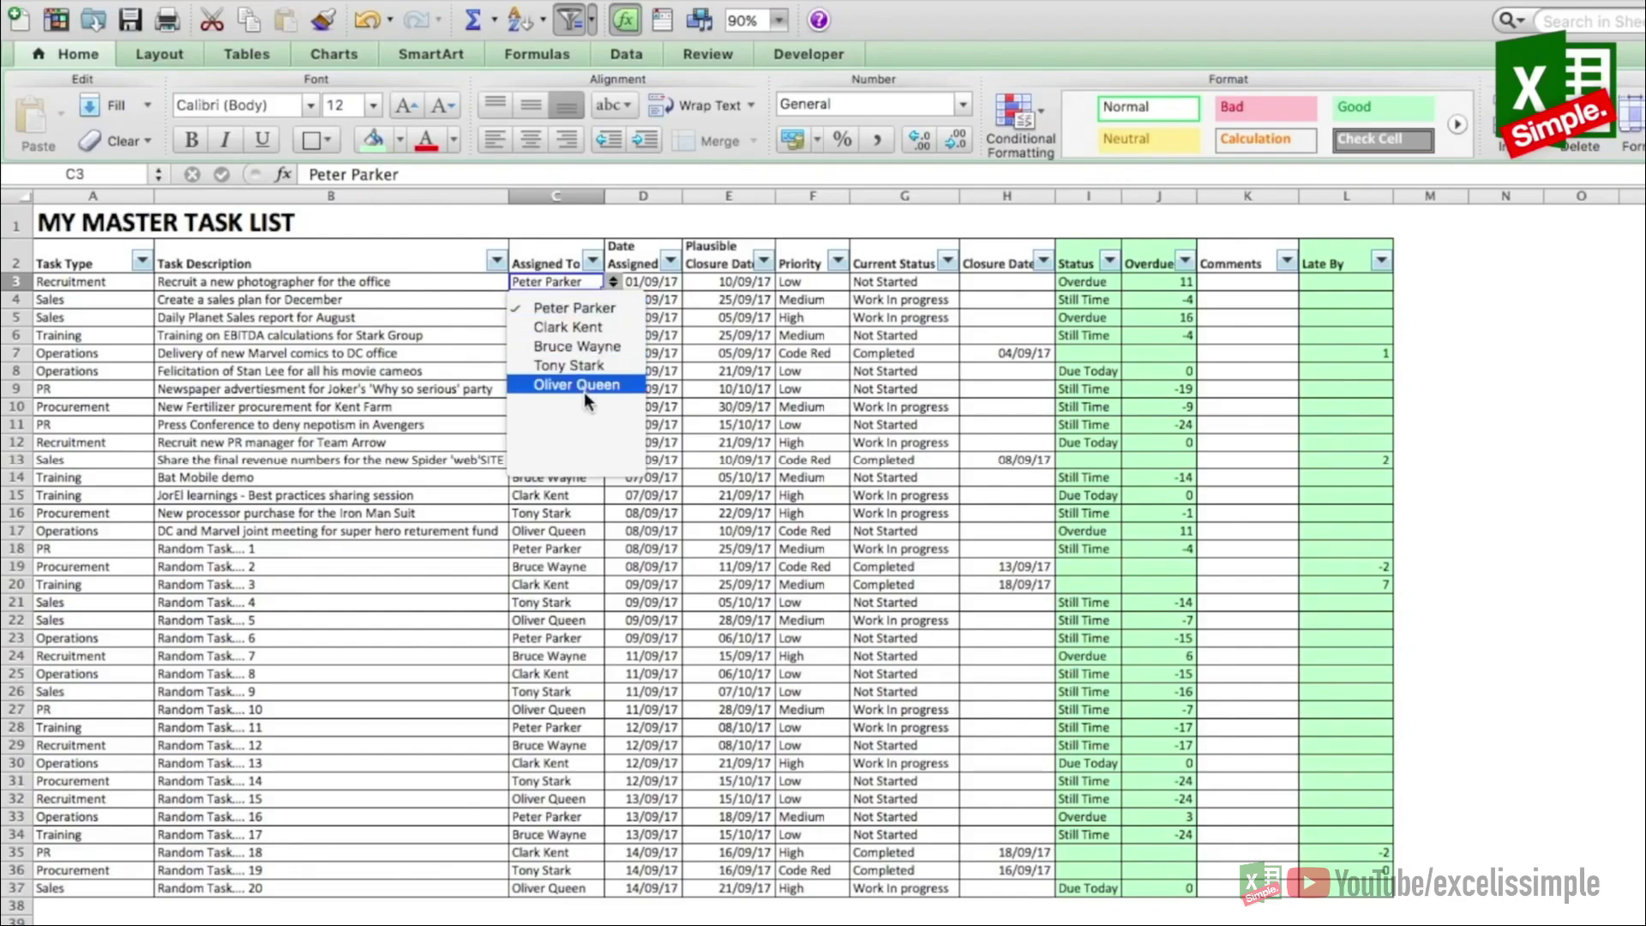
# Step: Inspect the first task's assigned and plausible closure dates and review its Priority options, keeping Low
pyautogui.click(638, 282)
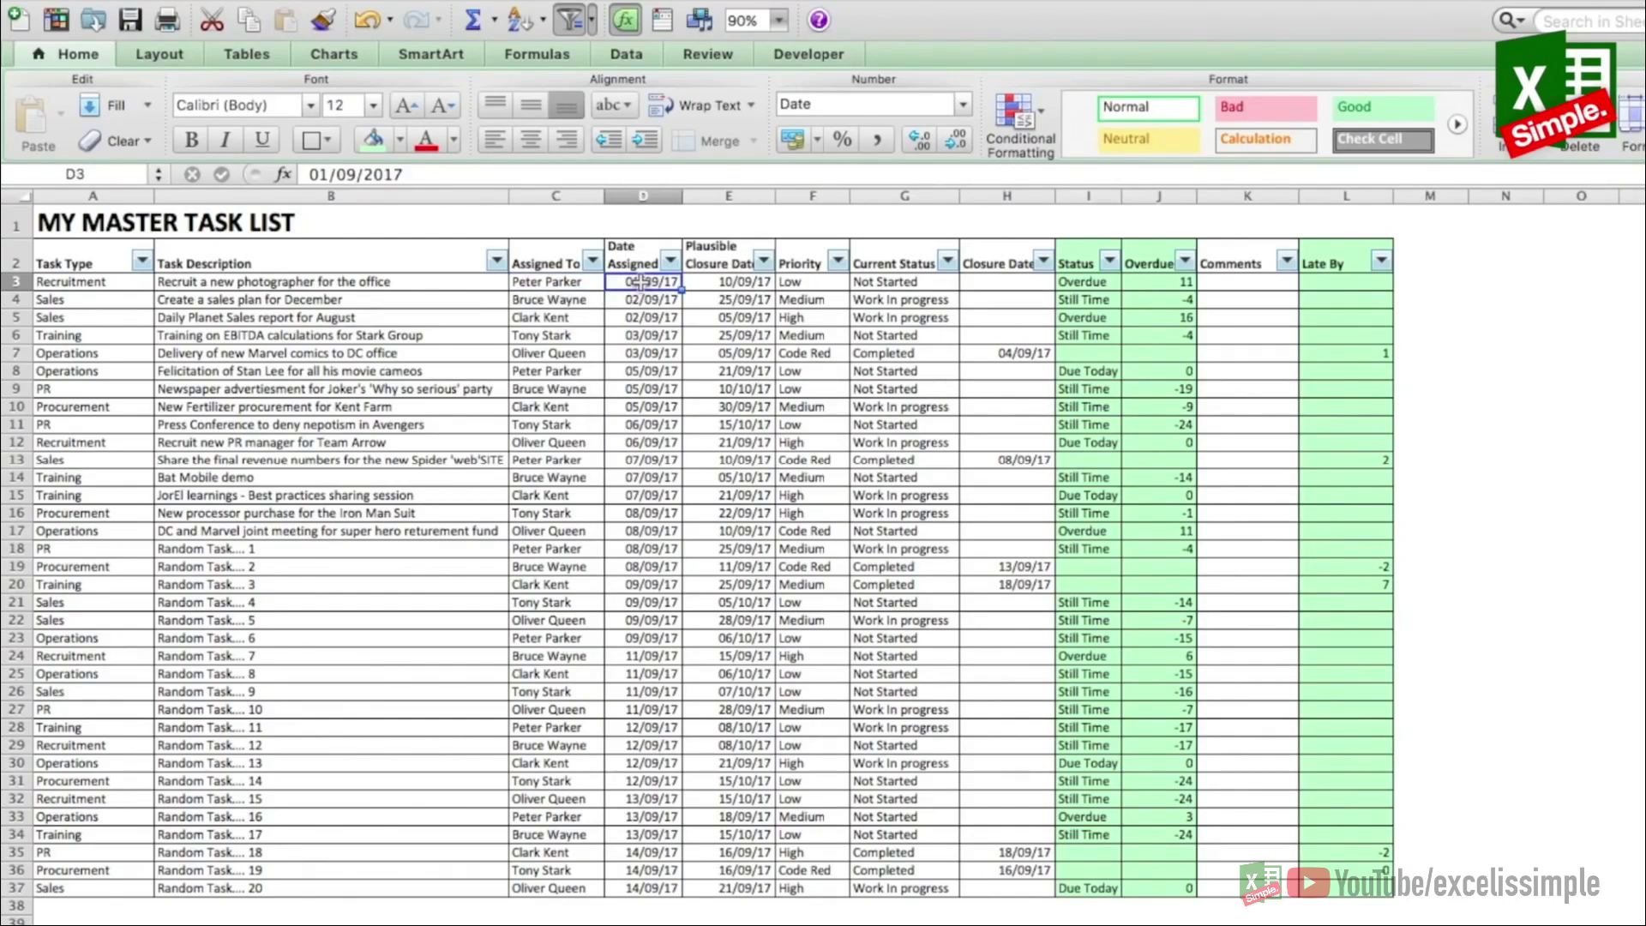
pyautogui.click(739, 287)
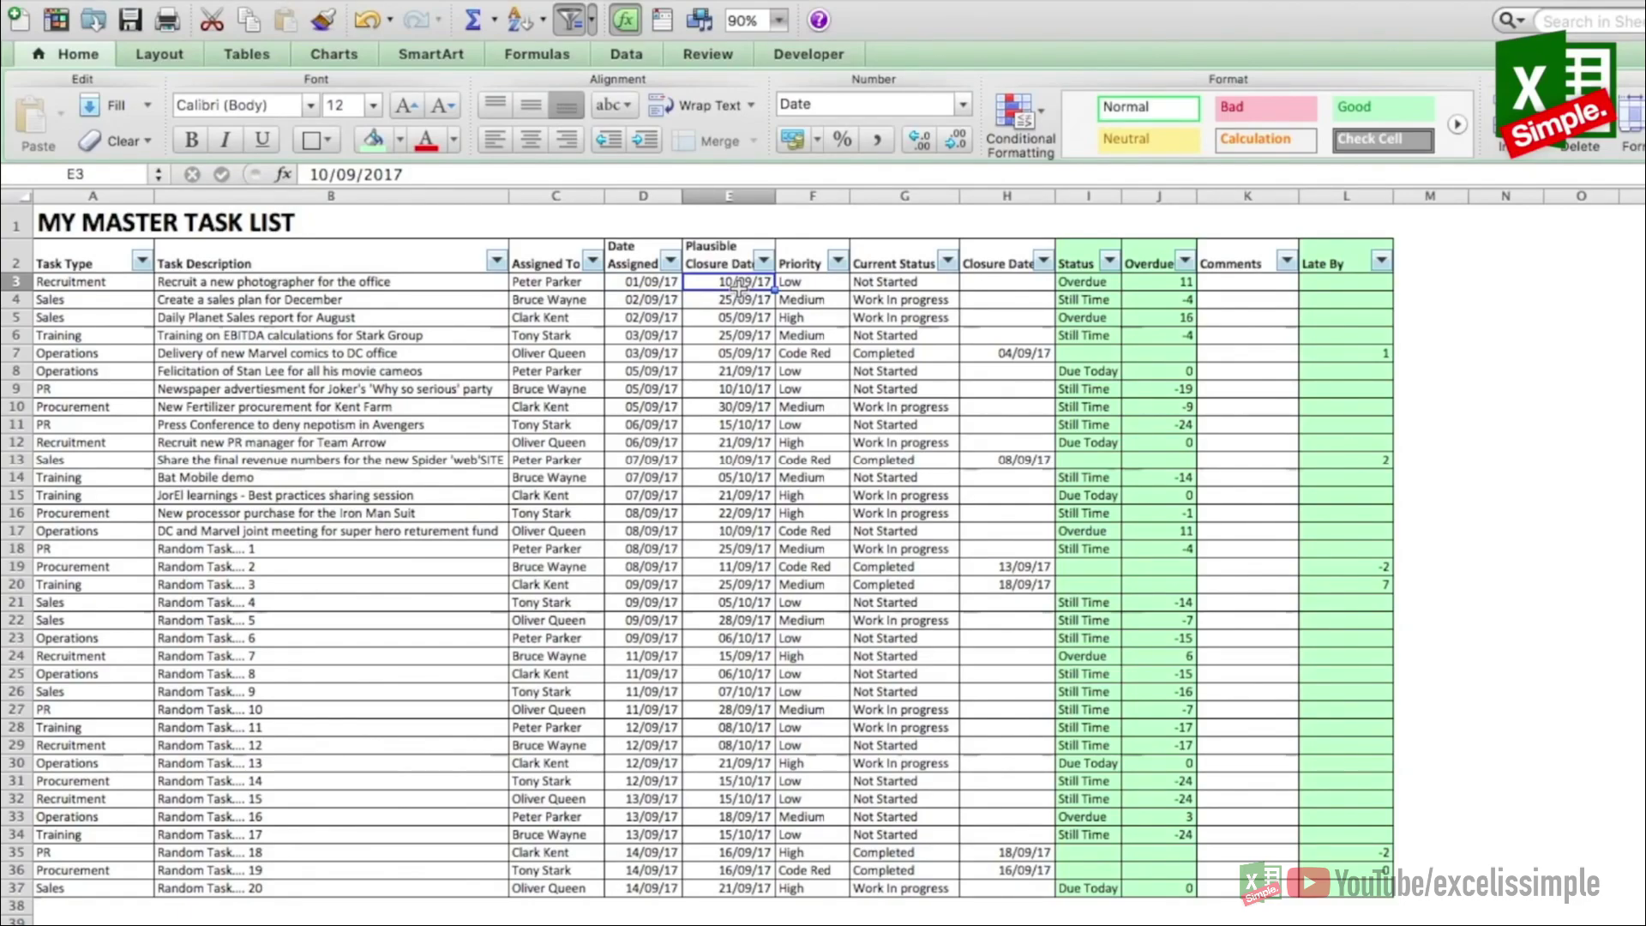
pyautogui.click(815, 285)
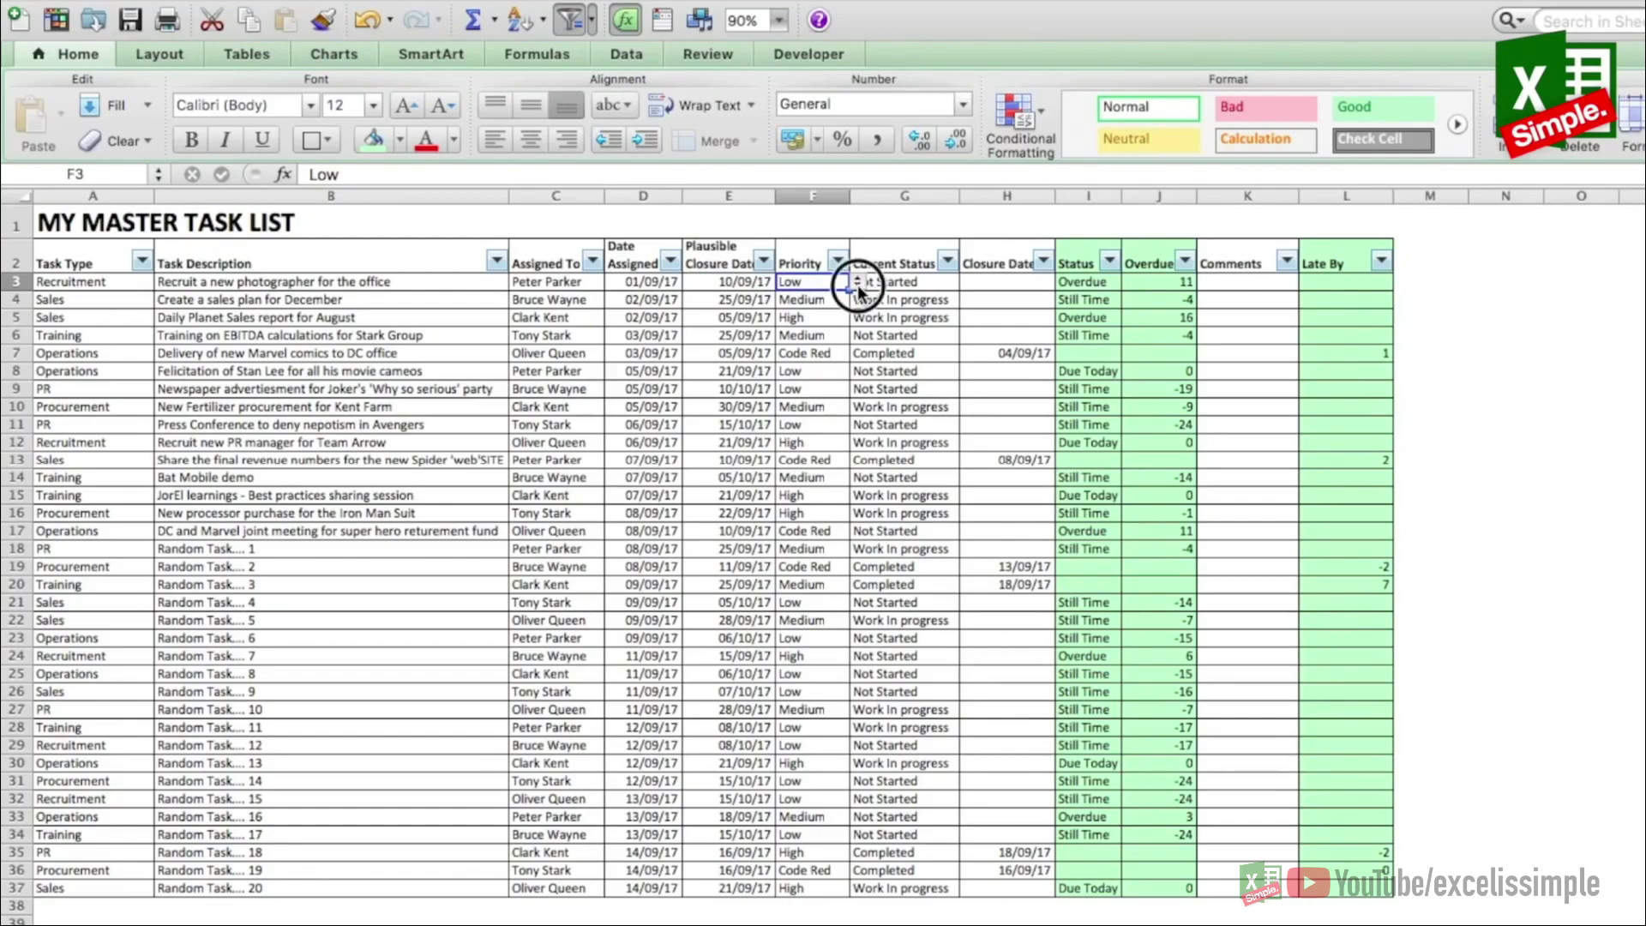
pyautogui.click(857, 284)
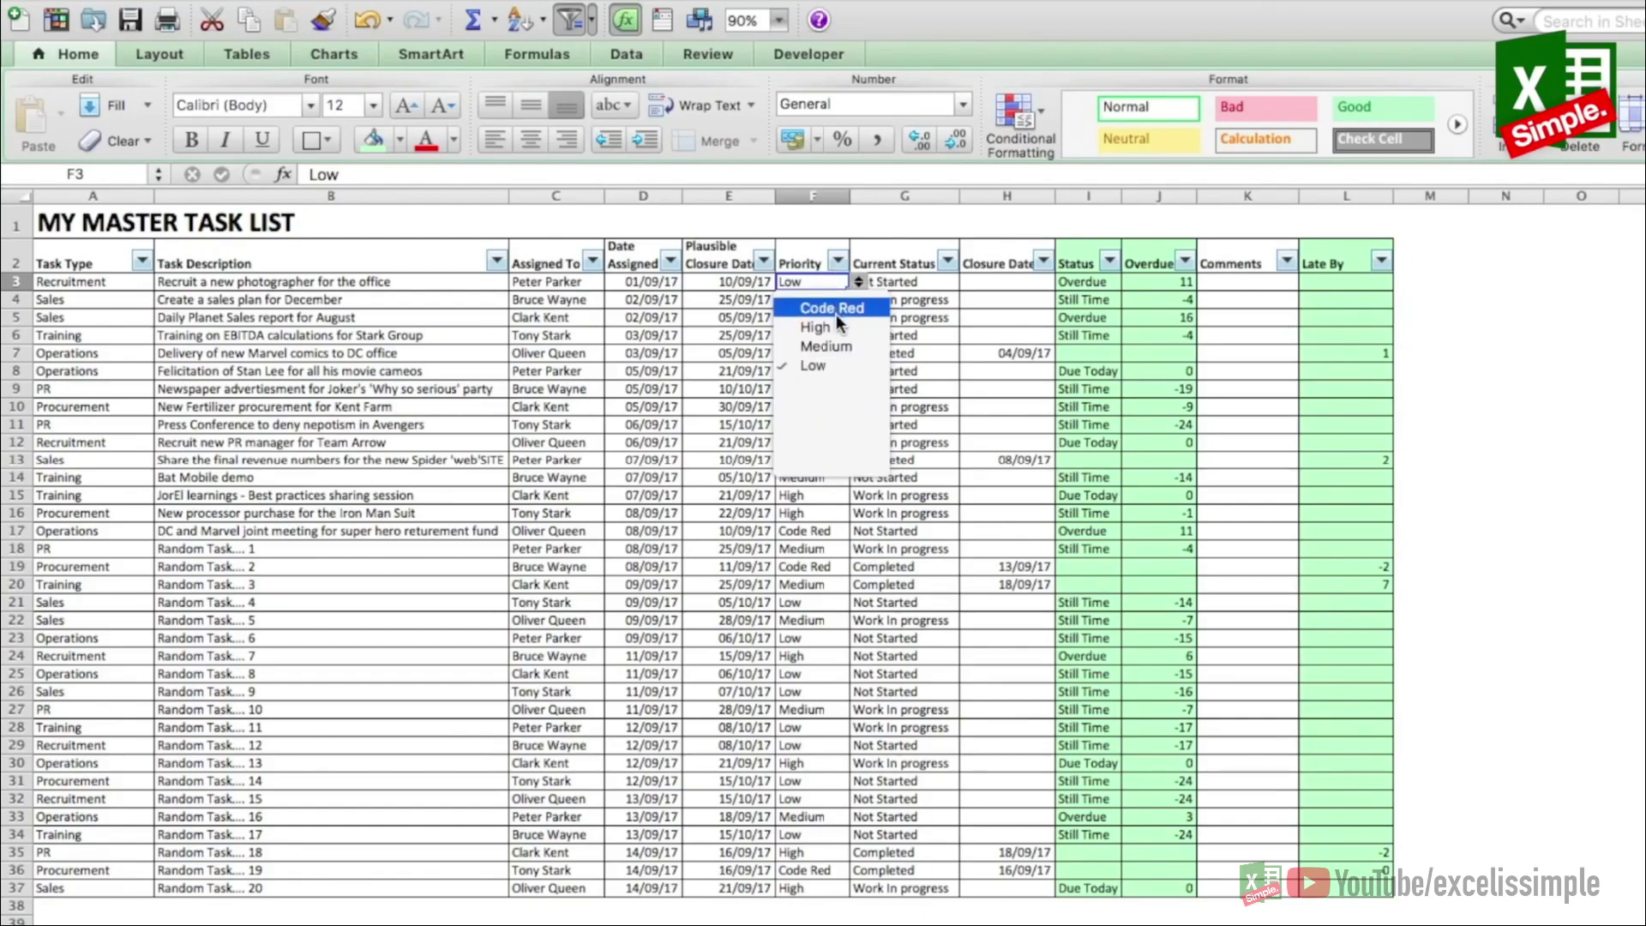
pyautogui.click(830, 369)
# Step: Review the Current Status options available for the first task in cell G3
pyautogui.click(909, 285)
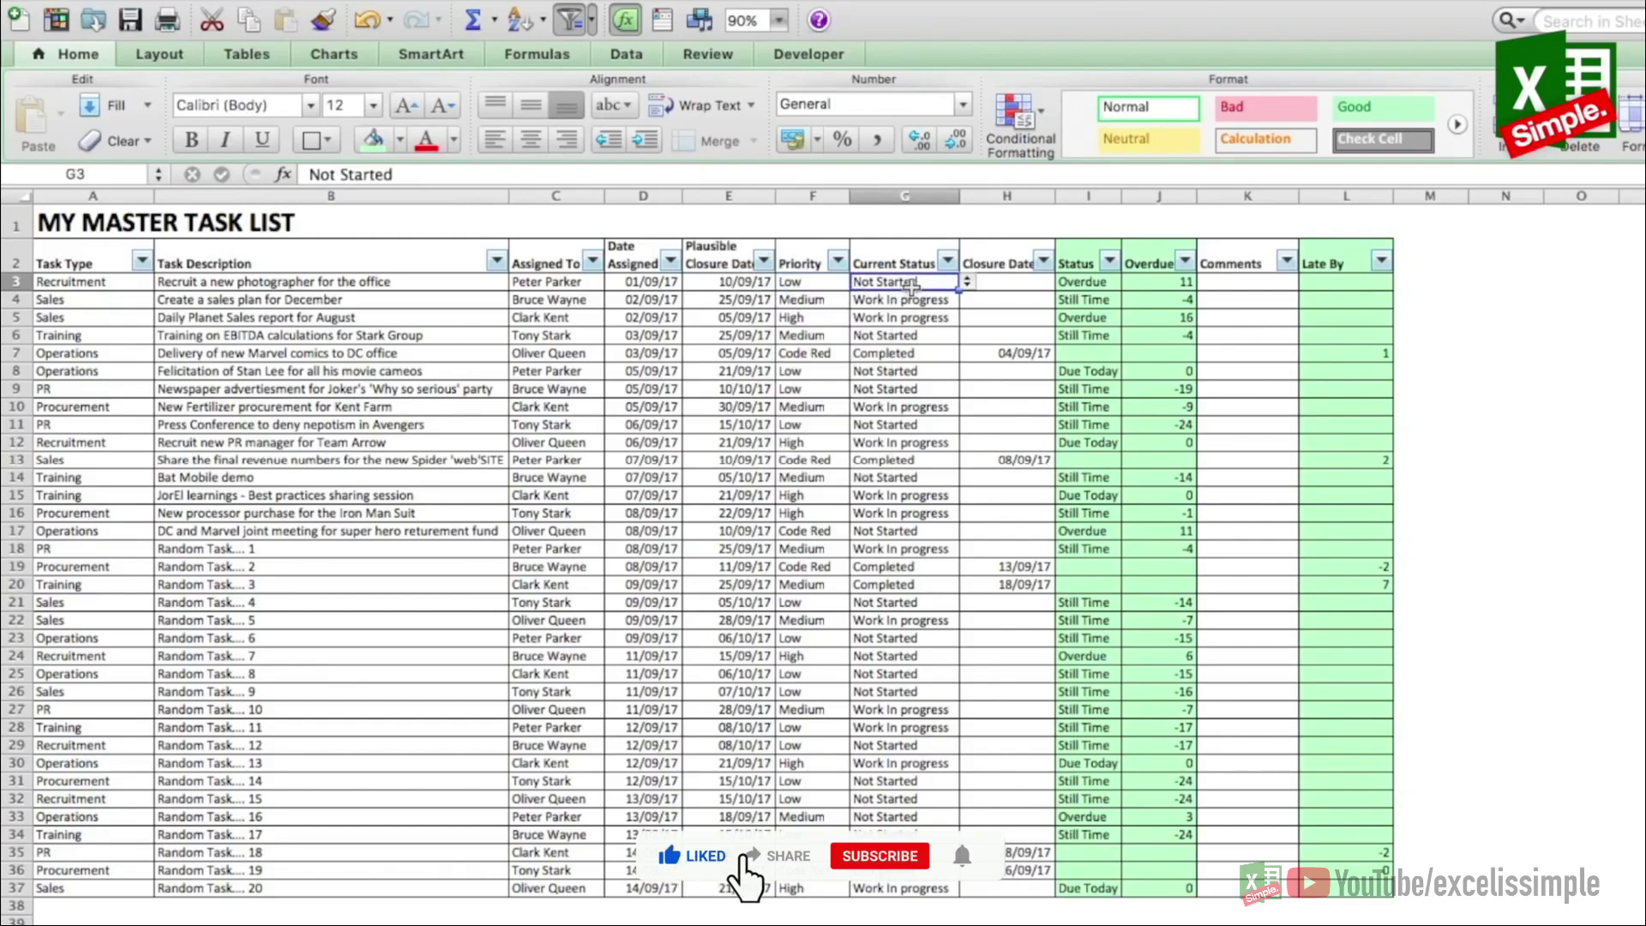
pyautogui.click(967, 282)
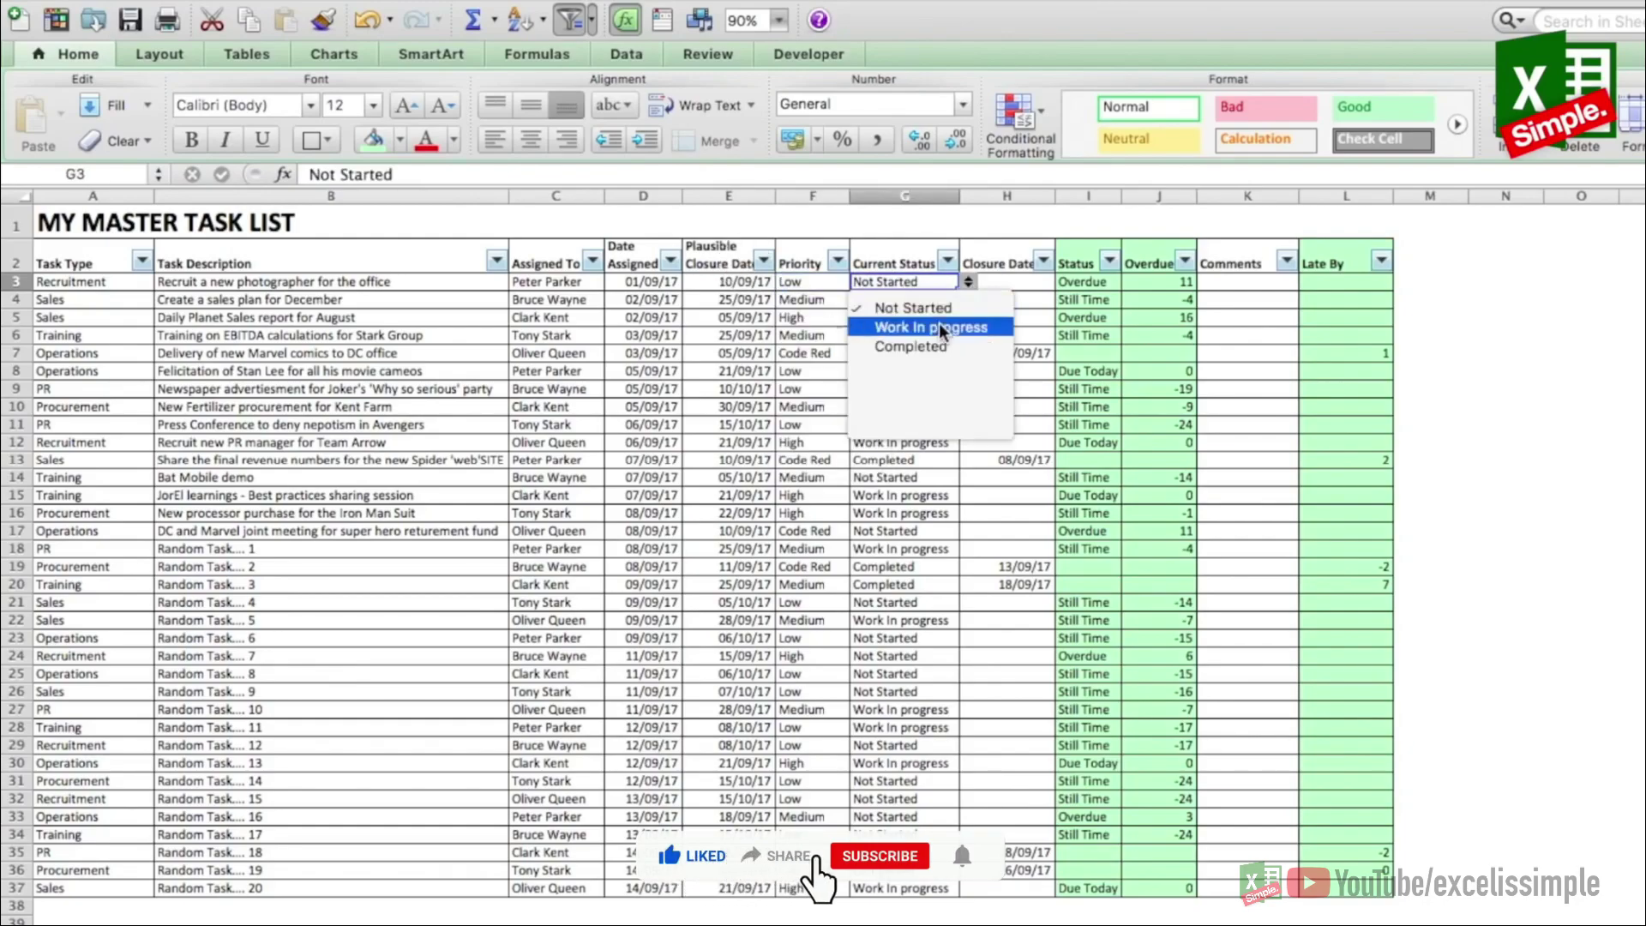
pyautogui.click(905, 242)
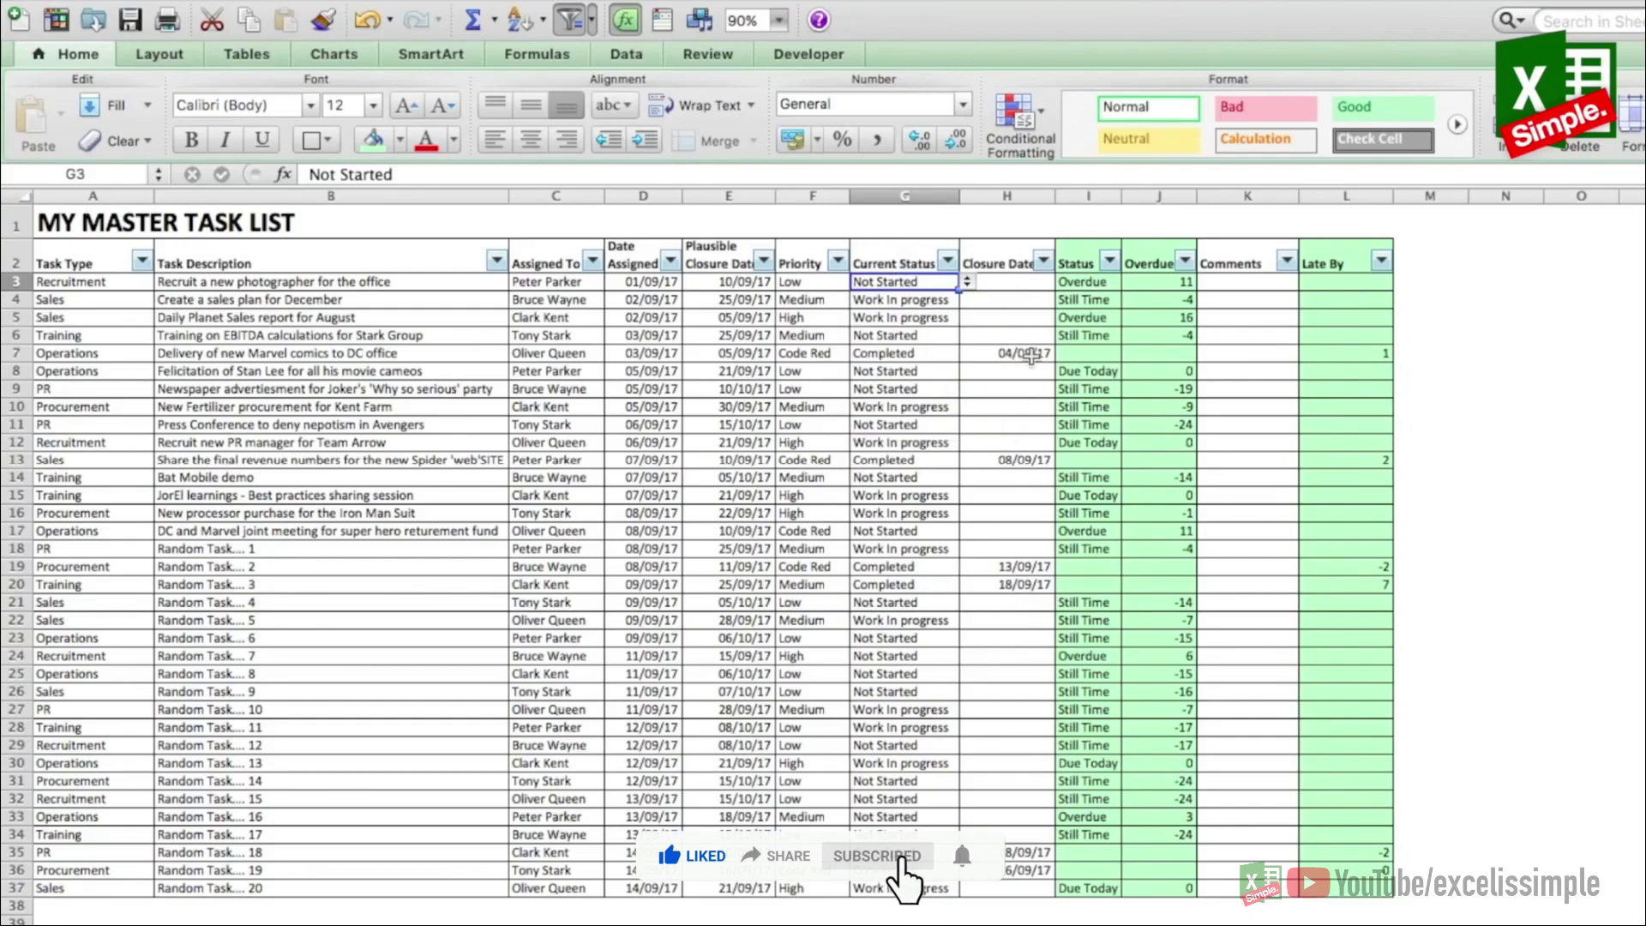
# Step: Inspect the Closure Date, Status, Overdue, Comments and Late By columns of the task list
pyautogui.click(1019, 289)
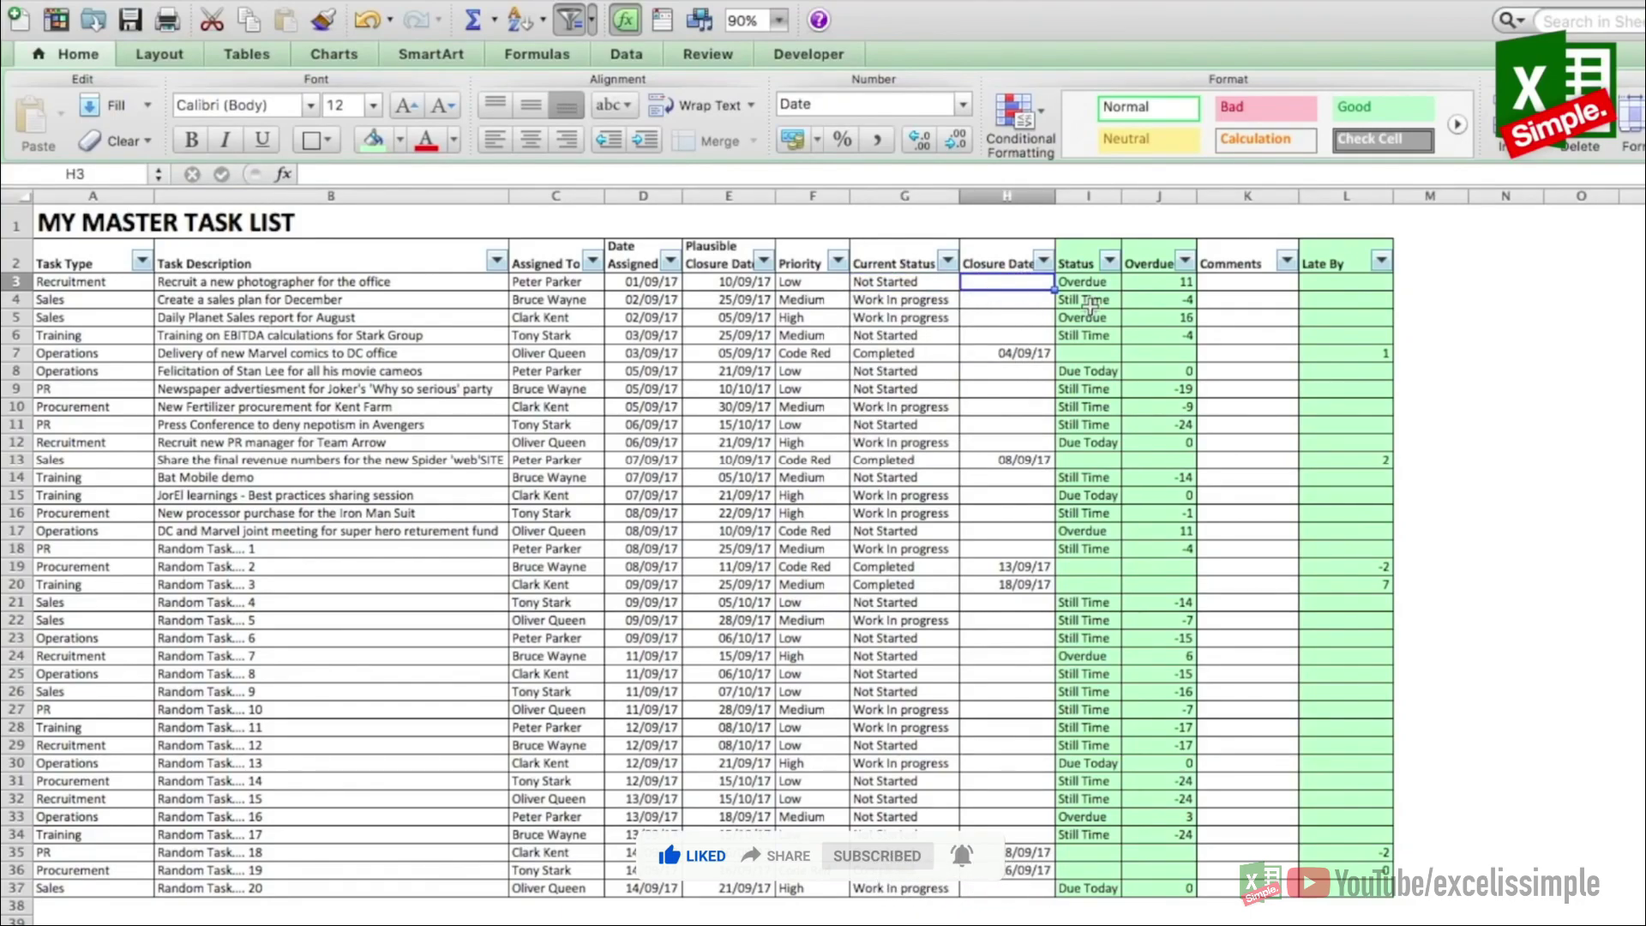
pyautogui.click(1087, 258)
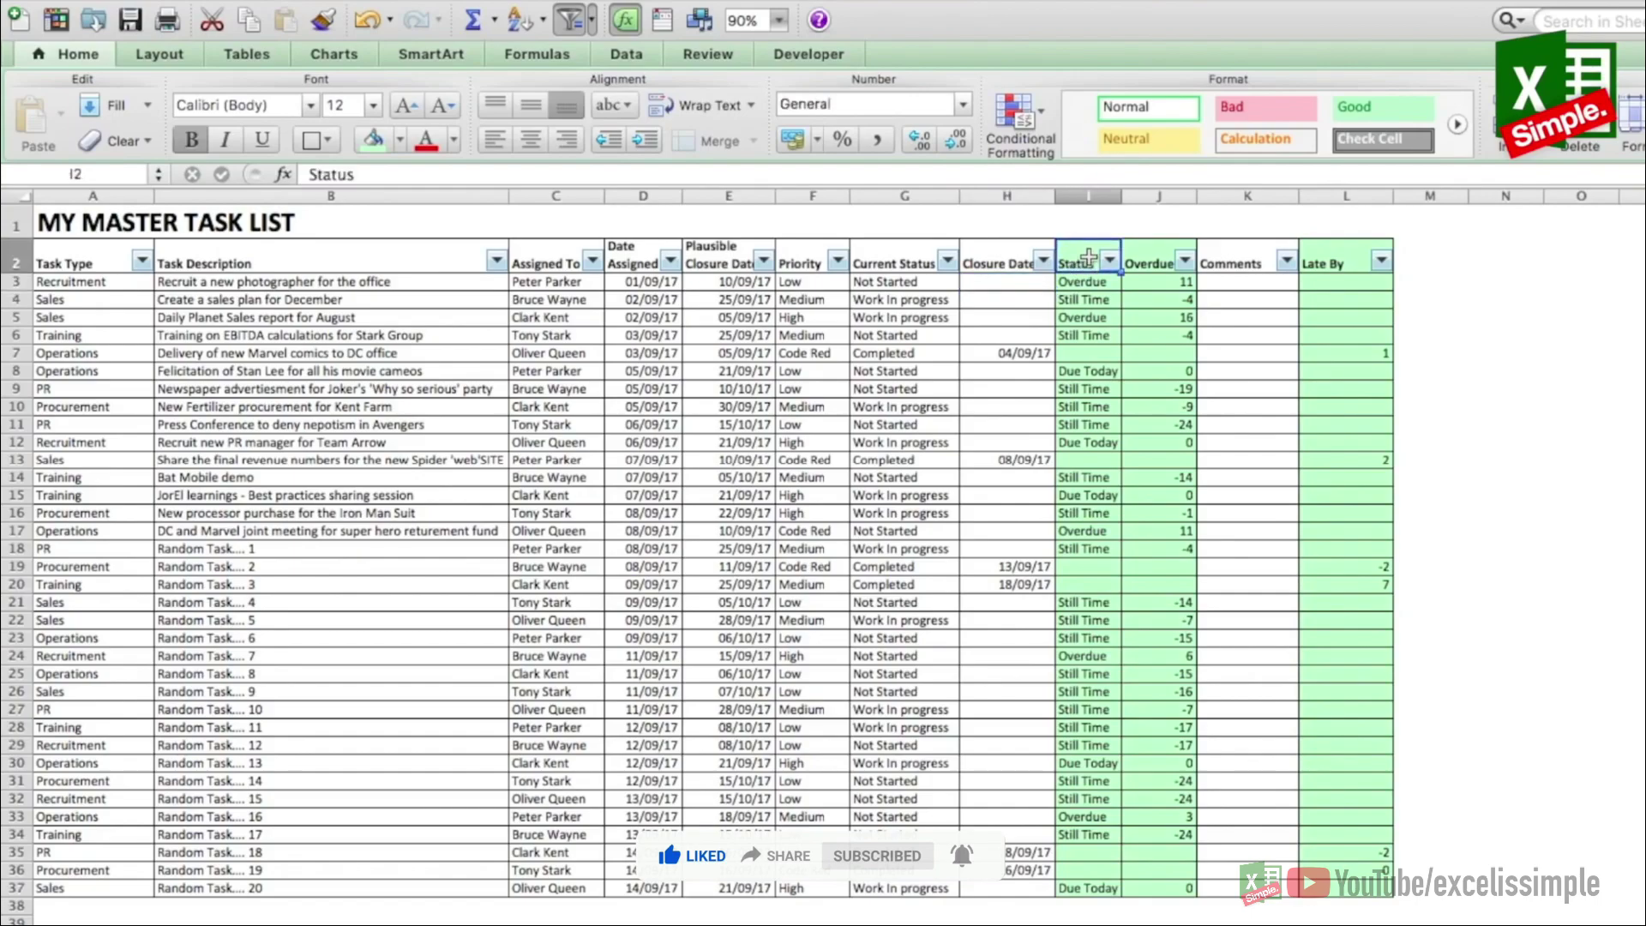
pyautogui.click(1147, 262)
pyautogui.click(1225, 271)
pyautogui.click(1229, 281)
pyautogui.click(1341, 270)
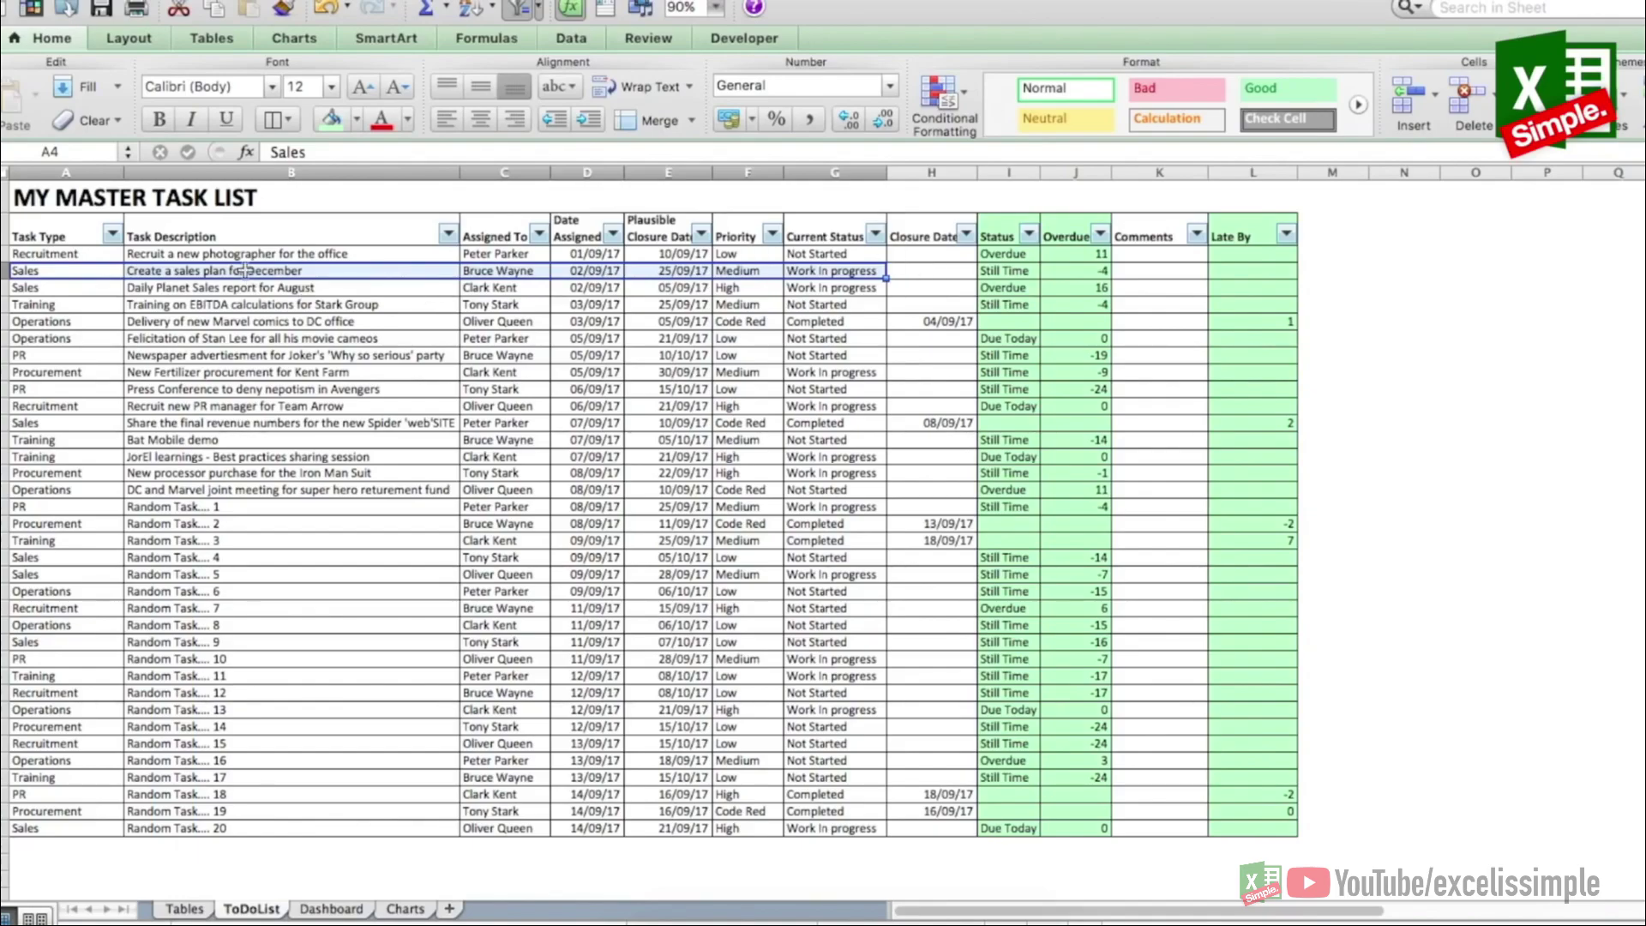
# Step: Examine the sample Sales tasks in rows 4 and 5, going through task type, description, assignee, dates and priority
pyautogui.click(132, 306)
pyautogui.click(90, 270)
pyautogui.click(132, 270)
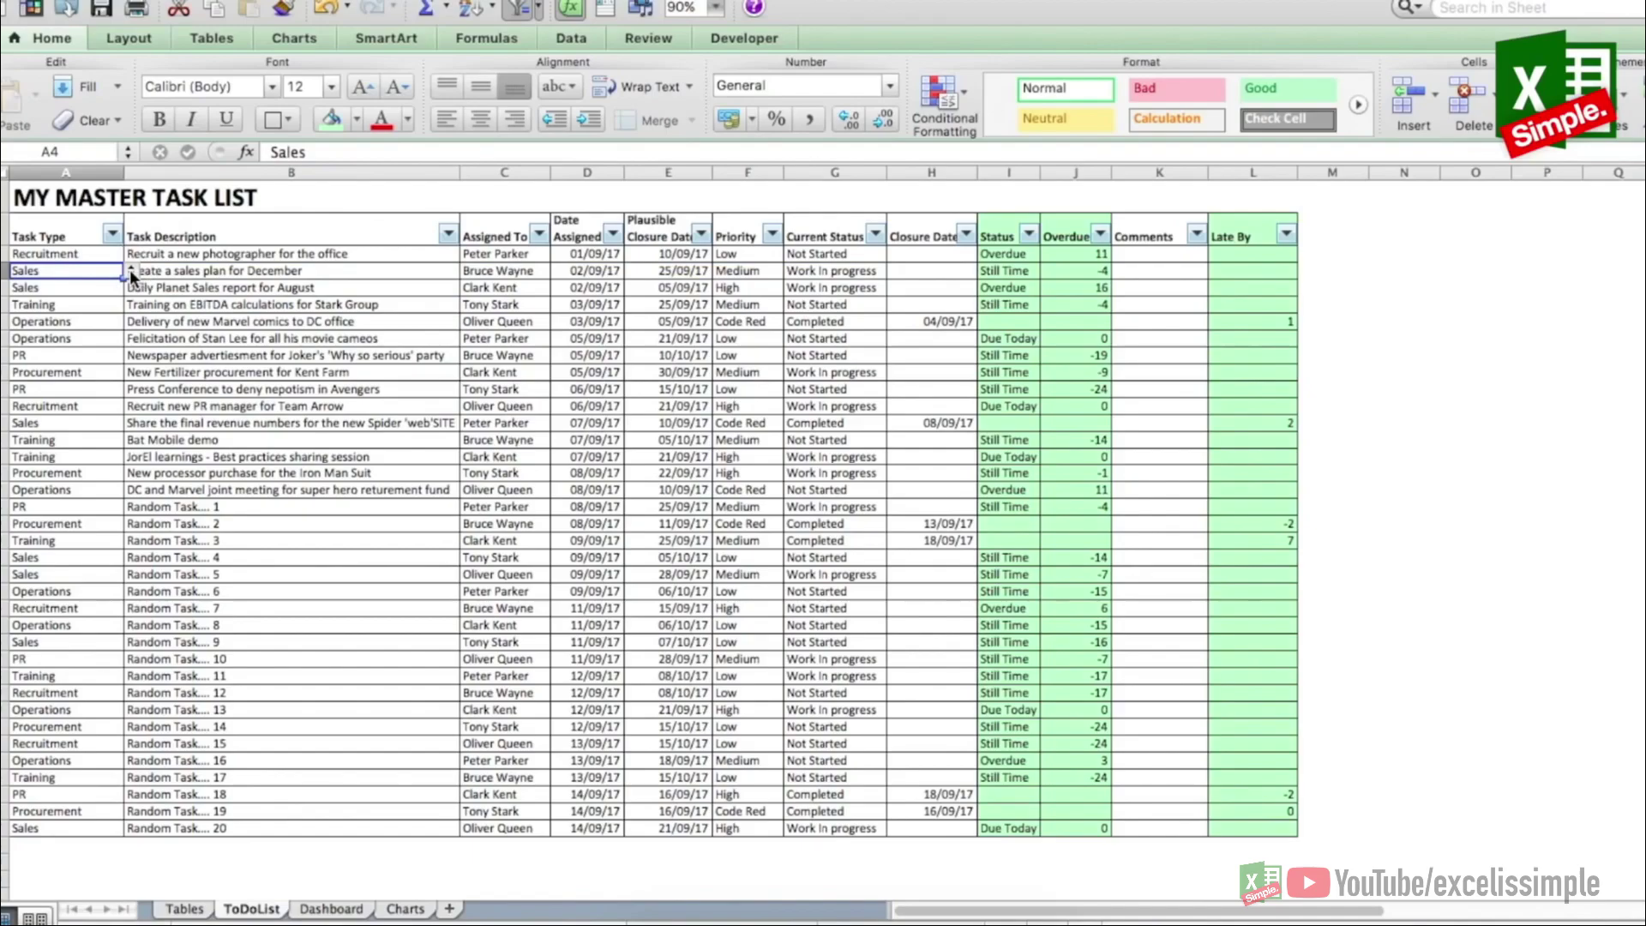
pyautogui.click(360, 317)
pyautogui.click(359, 271)
pyautogui.click(515, 269)
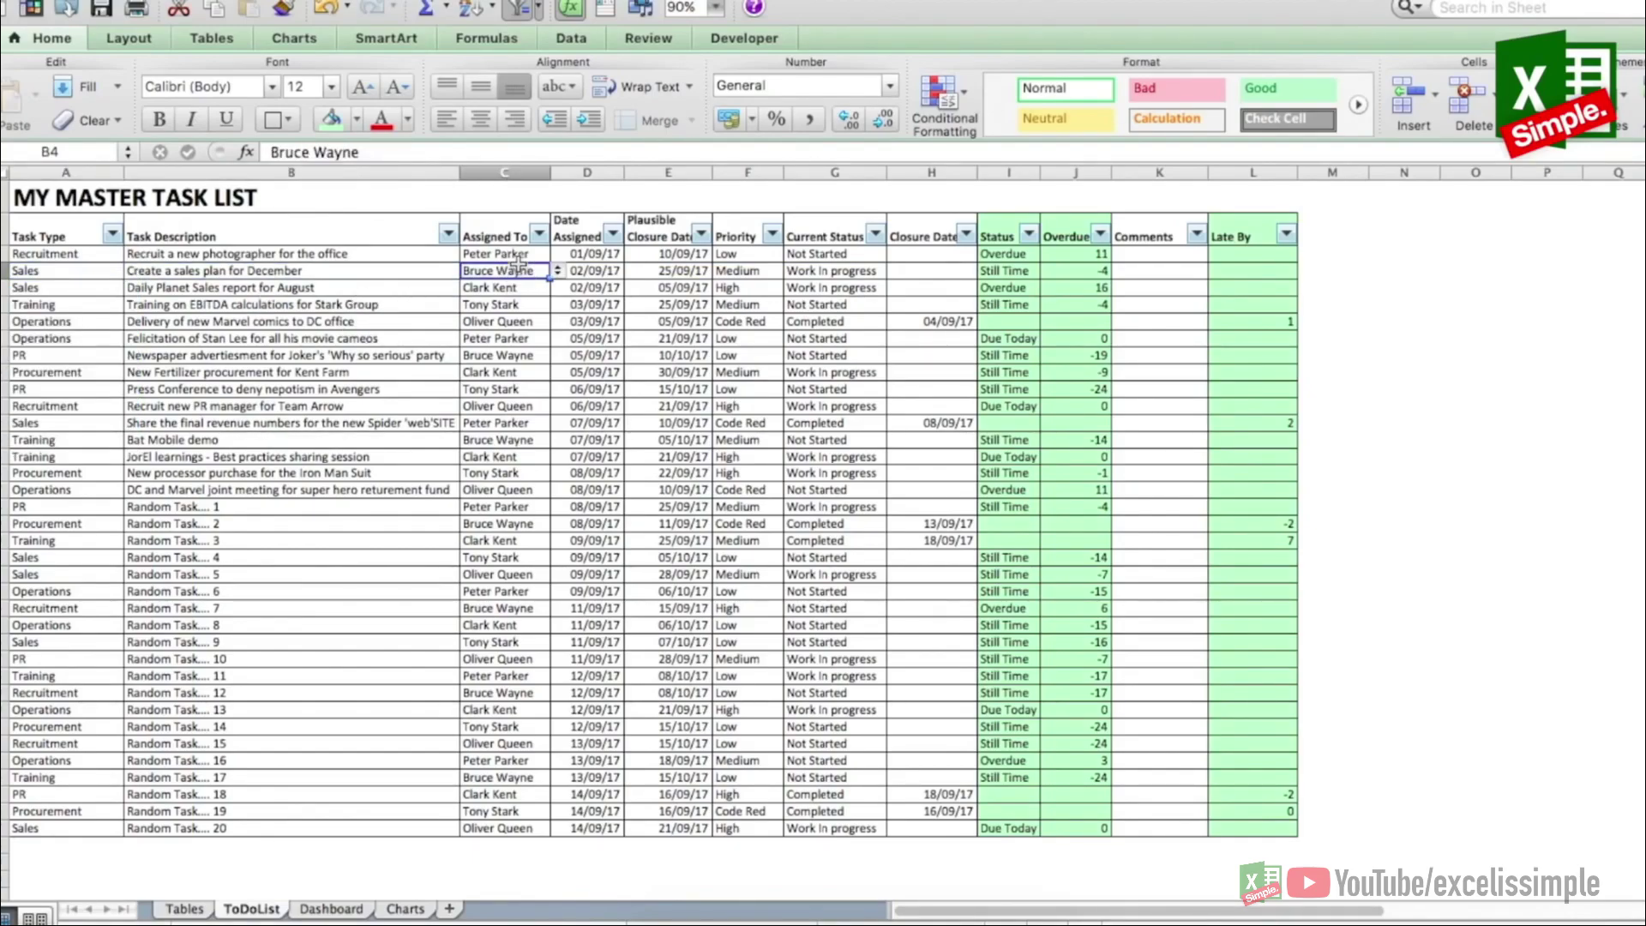
pyautogui.click(69, 271)
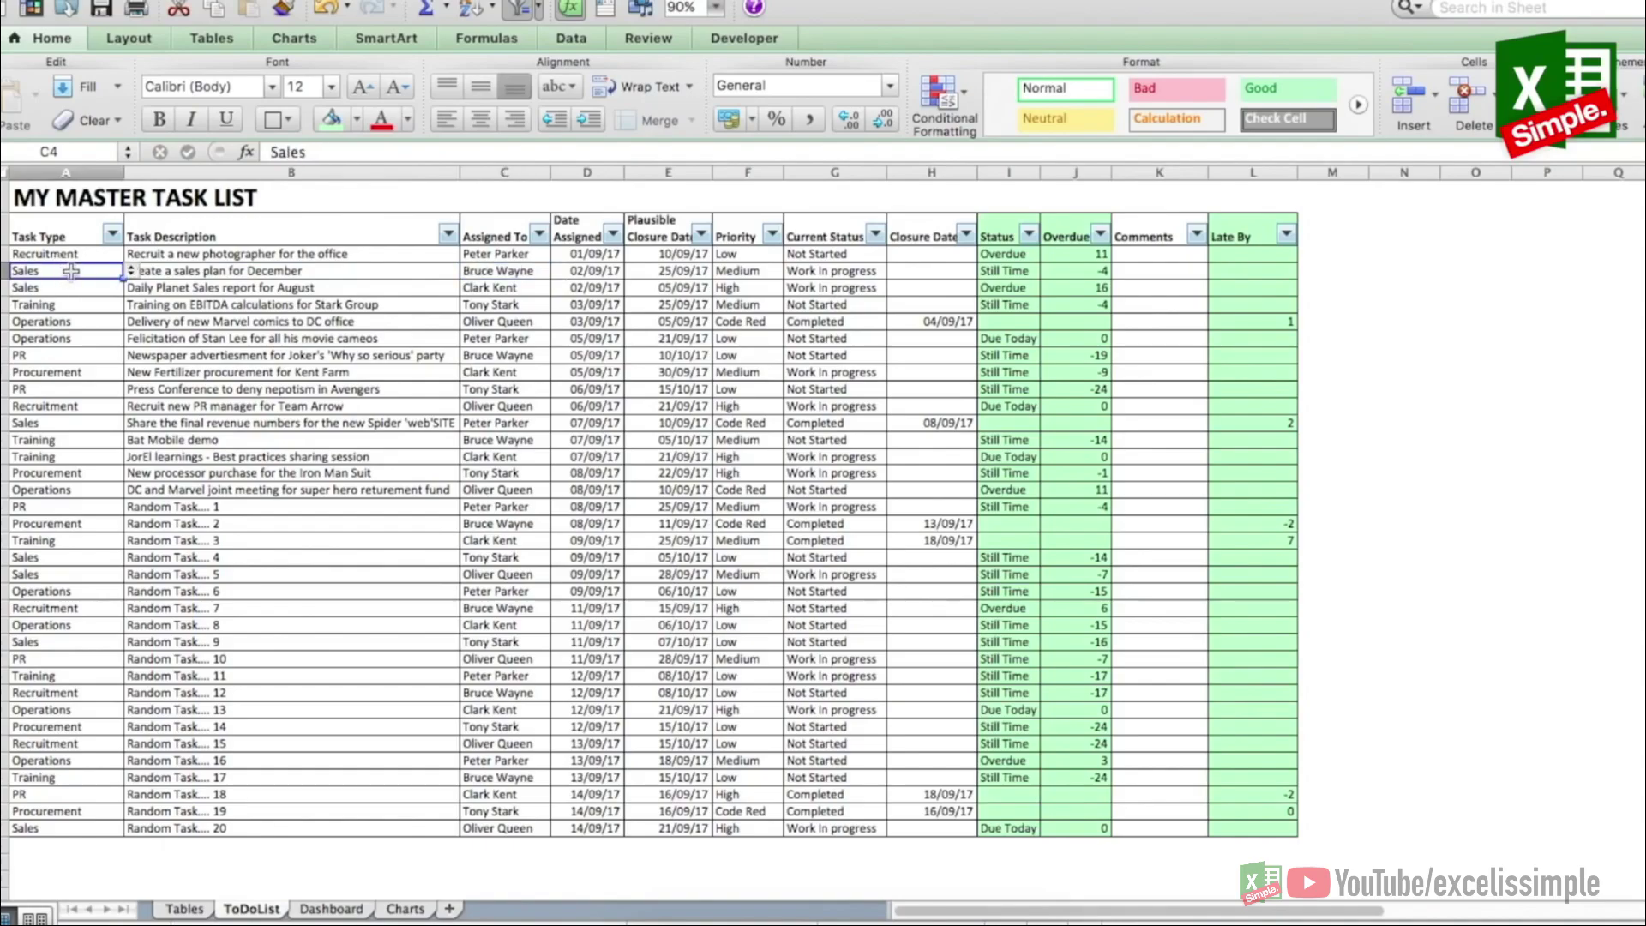
pyautogui.click(512, 285)
pyautogui.press('Right')
pyautogui.press('Right')
pyautogui.press('Right')
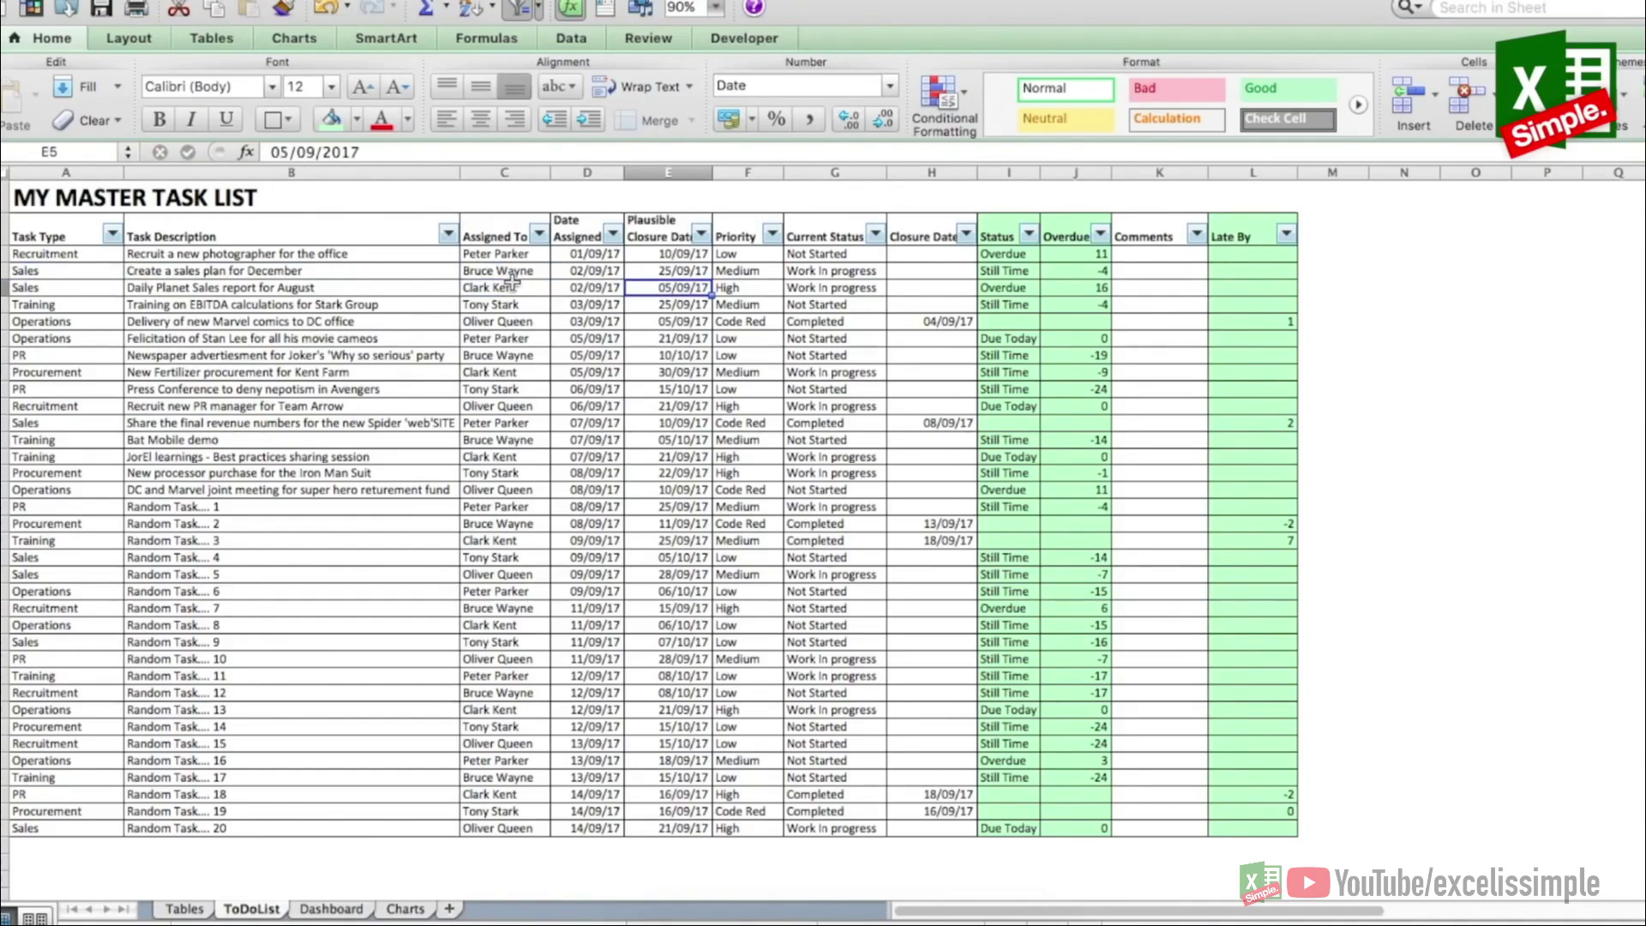
pyautogui.press('Right')
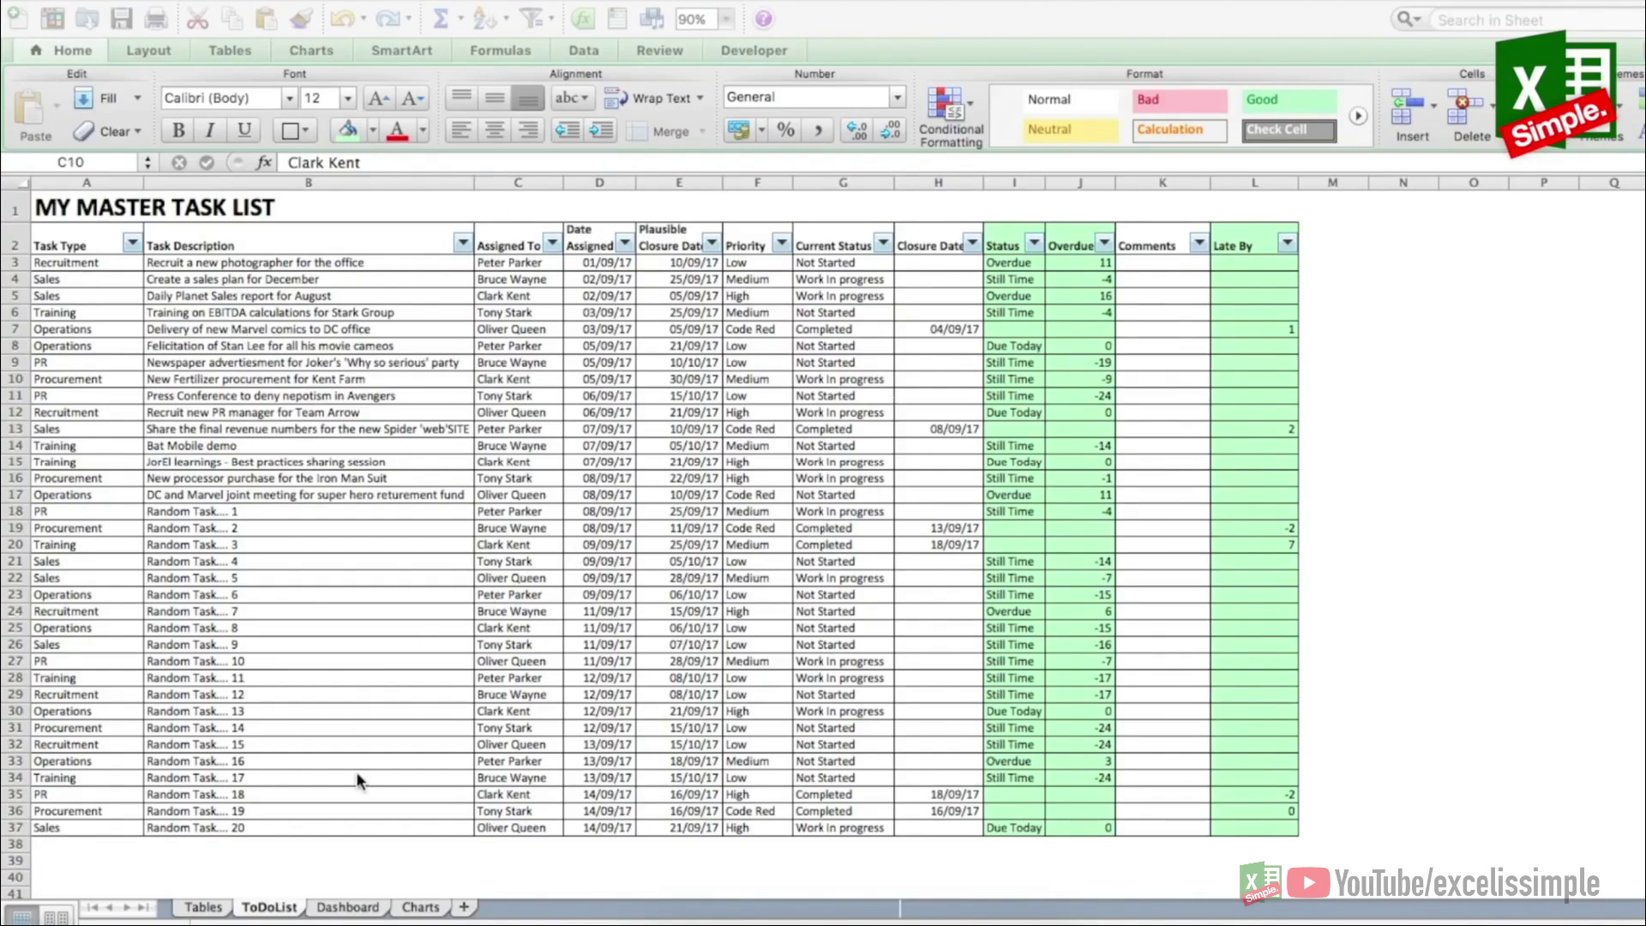
# Step: Review the Team Member Names, Task Type/BU, Current Task Status and Priority lists on the Tables sheet, and return to the ToDoList sheet
pyautogui.click(204, 907)
pyautogui.moveTo(221, 245); pyautogui.dragTo(227, 395)
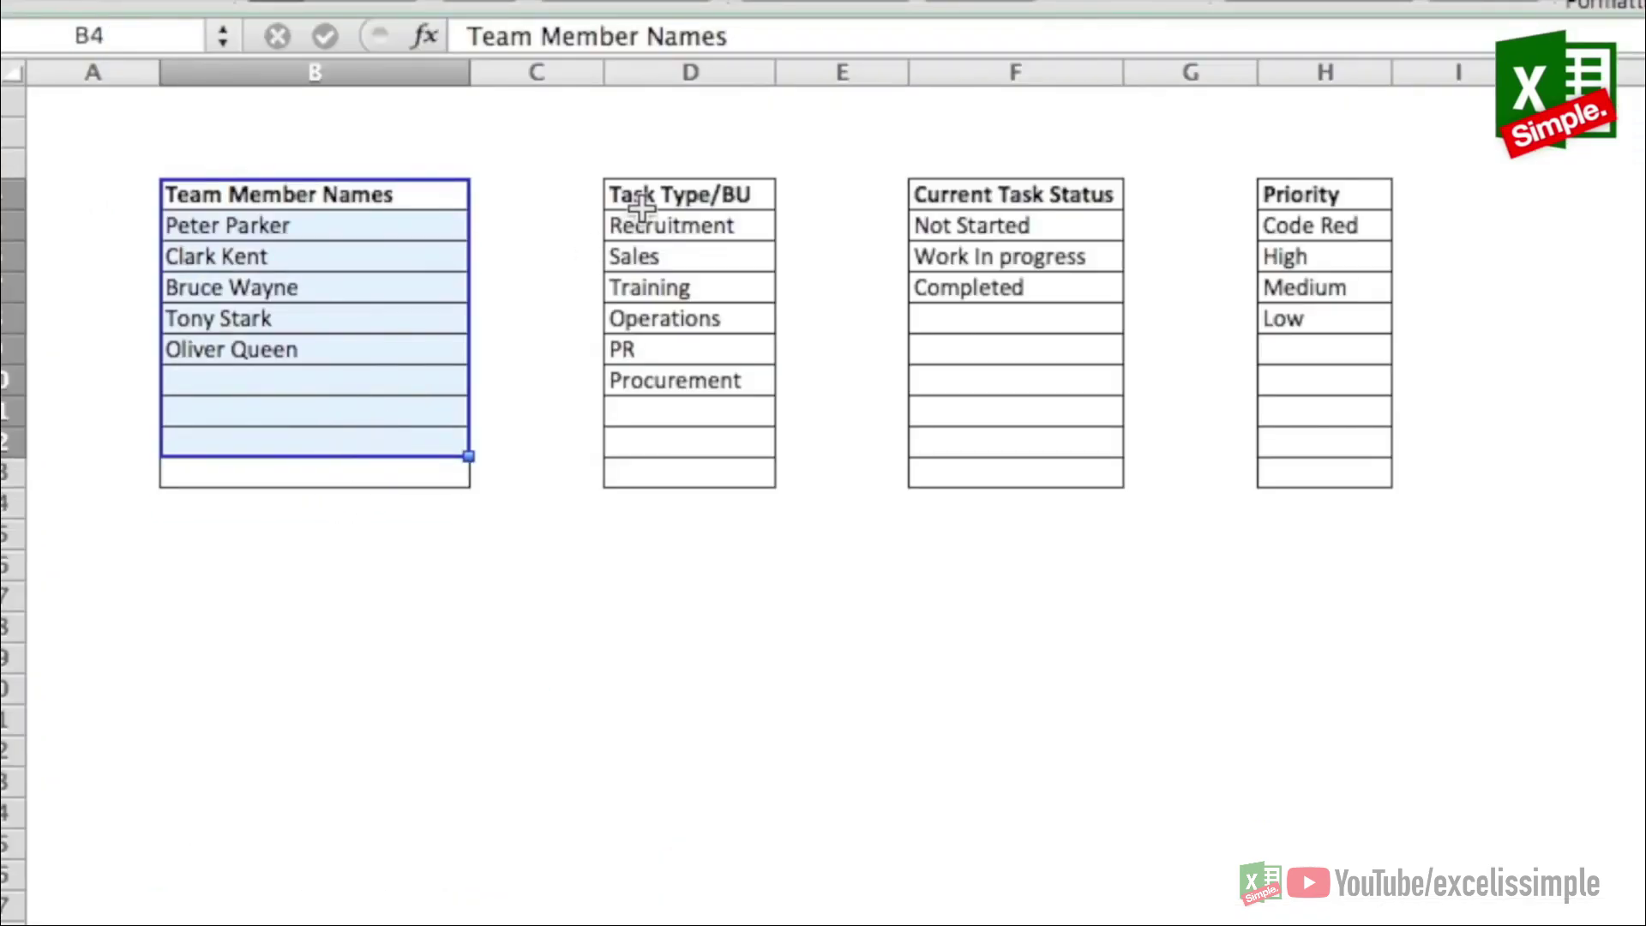
pyautogui.moveTo(723, 183); pyautogui.dragTo(709, 505)
pyautogui.moveTo(1063, 193); pyautogui.dragTo(1058, 423)
pyautogui.moveTo(1326, 196); pyautogui.dragTo(1315, 474)
pyautogui.click(304, 406)
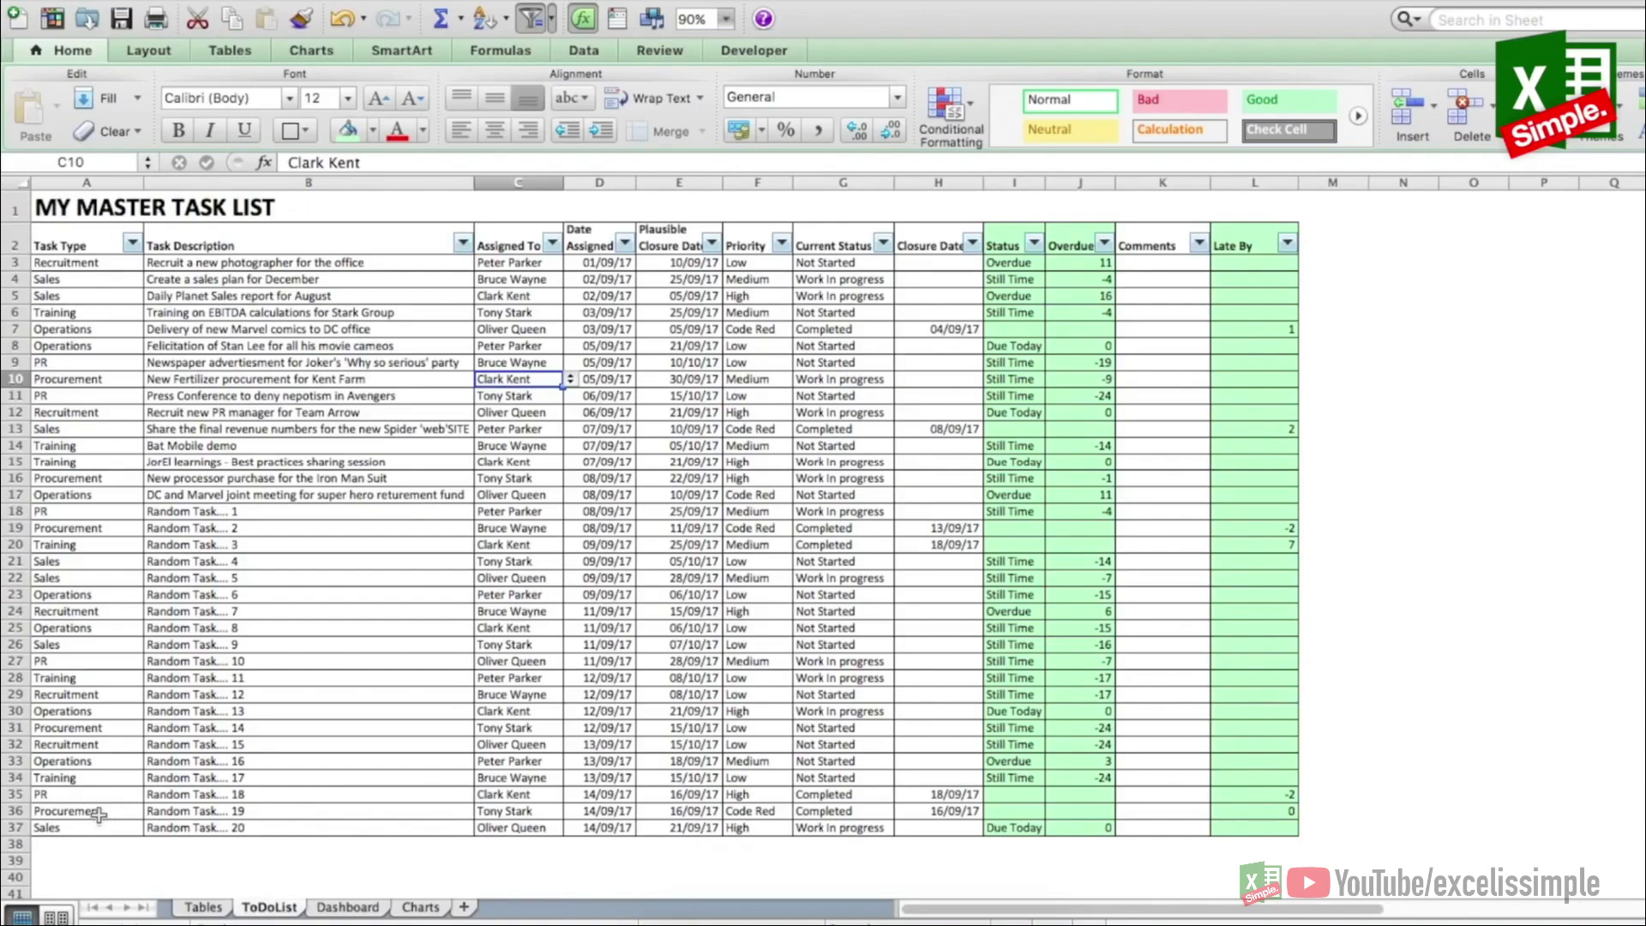
pyautogui.click(99, 812)
pyautogui.click(506, 2)
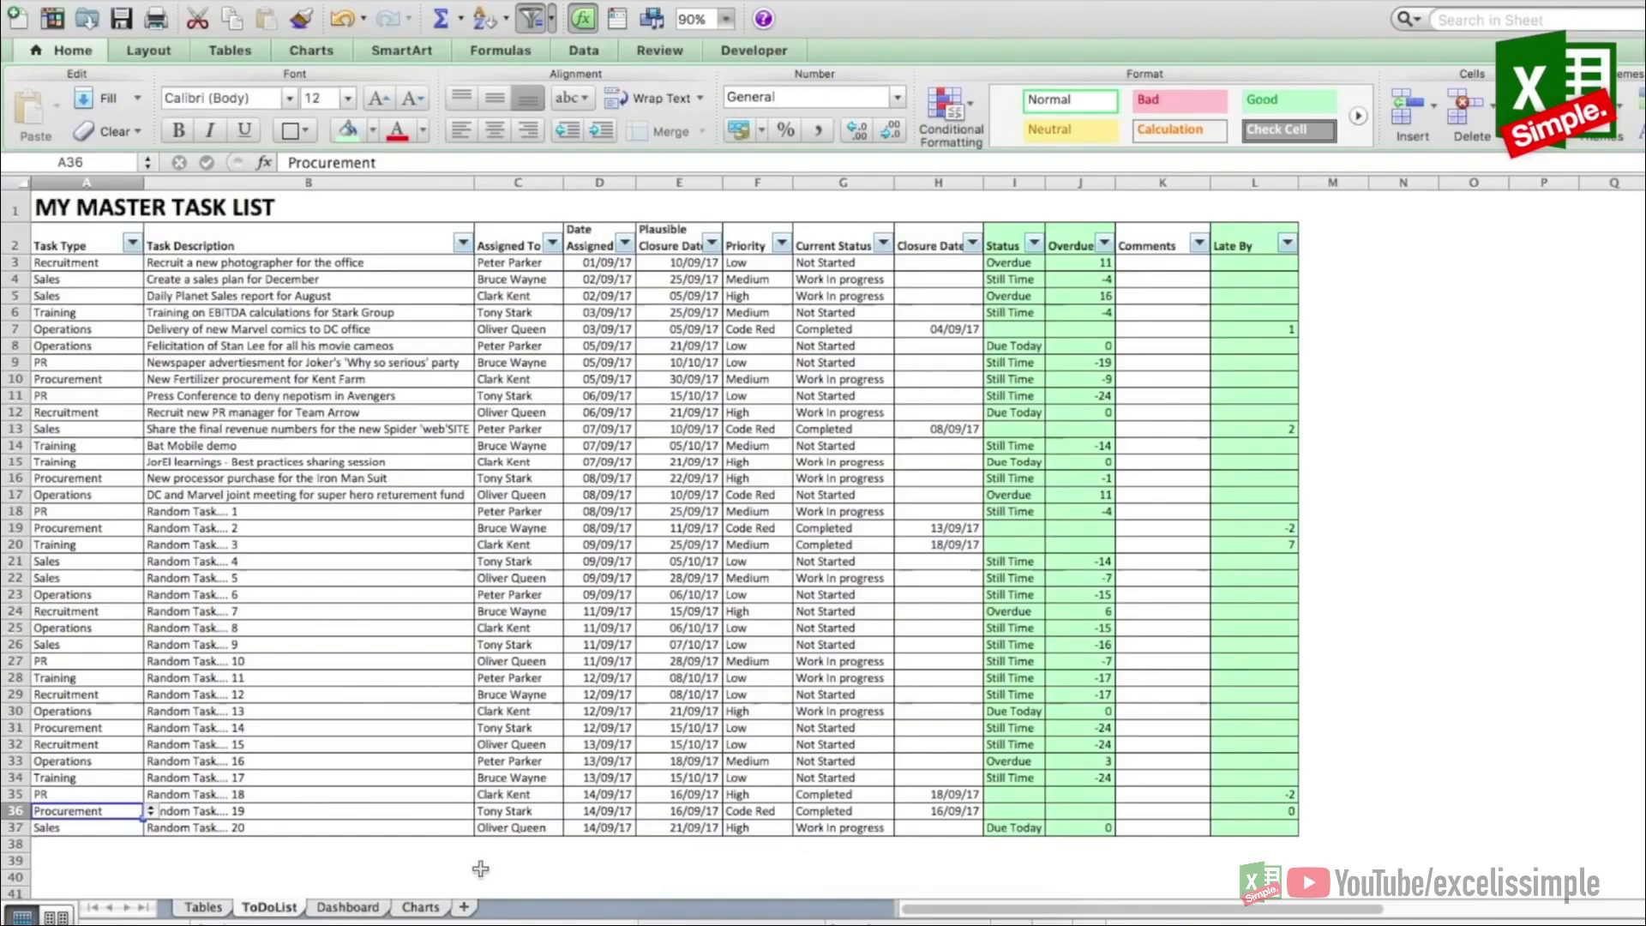
# Step: Try to hide the Tables sheet
pyautogui.click(203, 907)
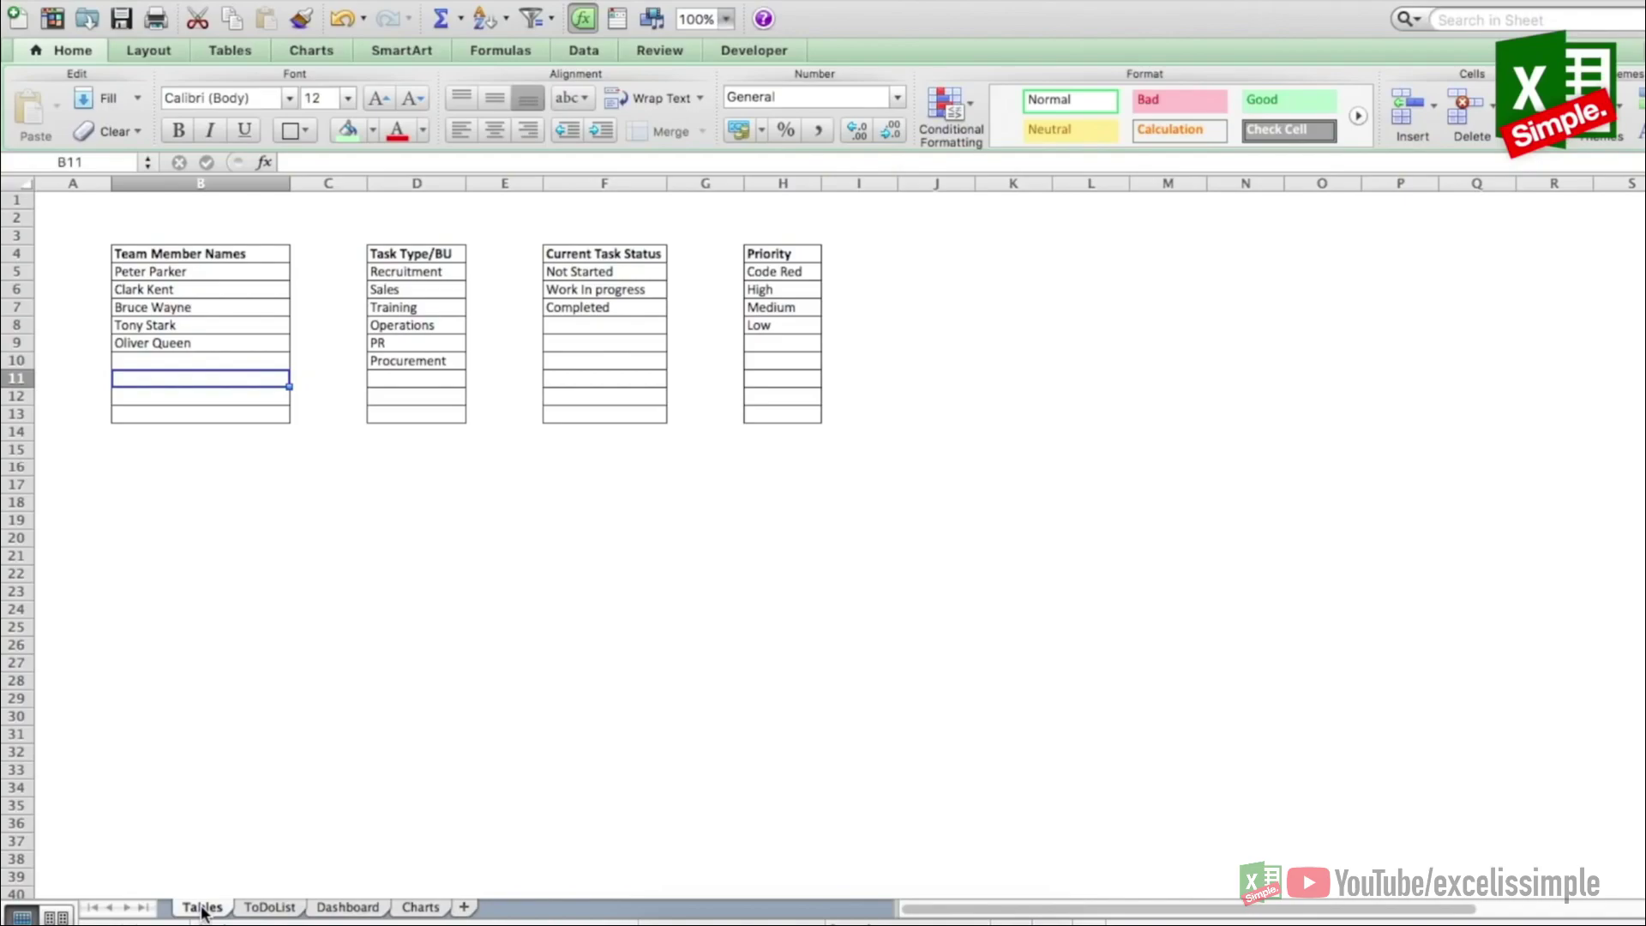
pyautogui.rightClick(203, 911)
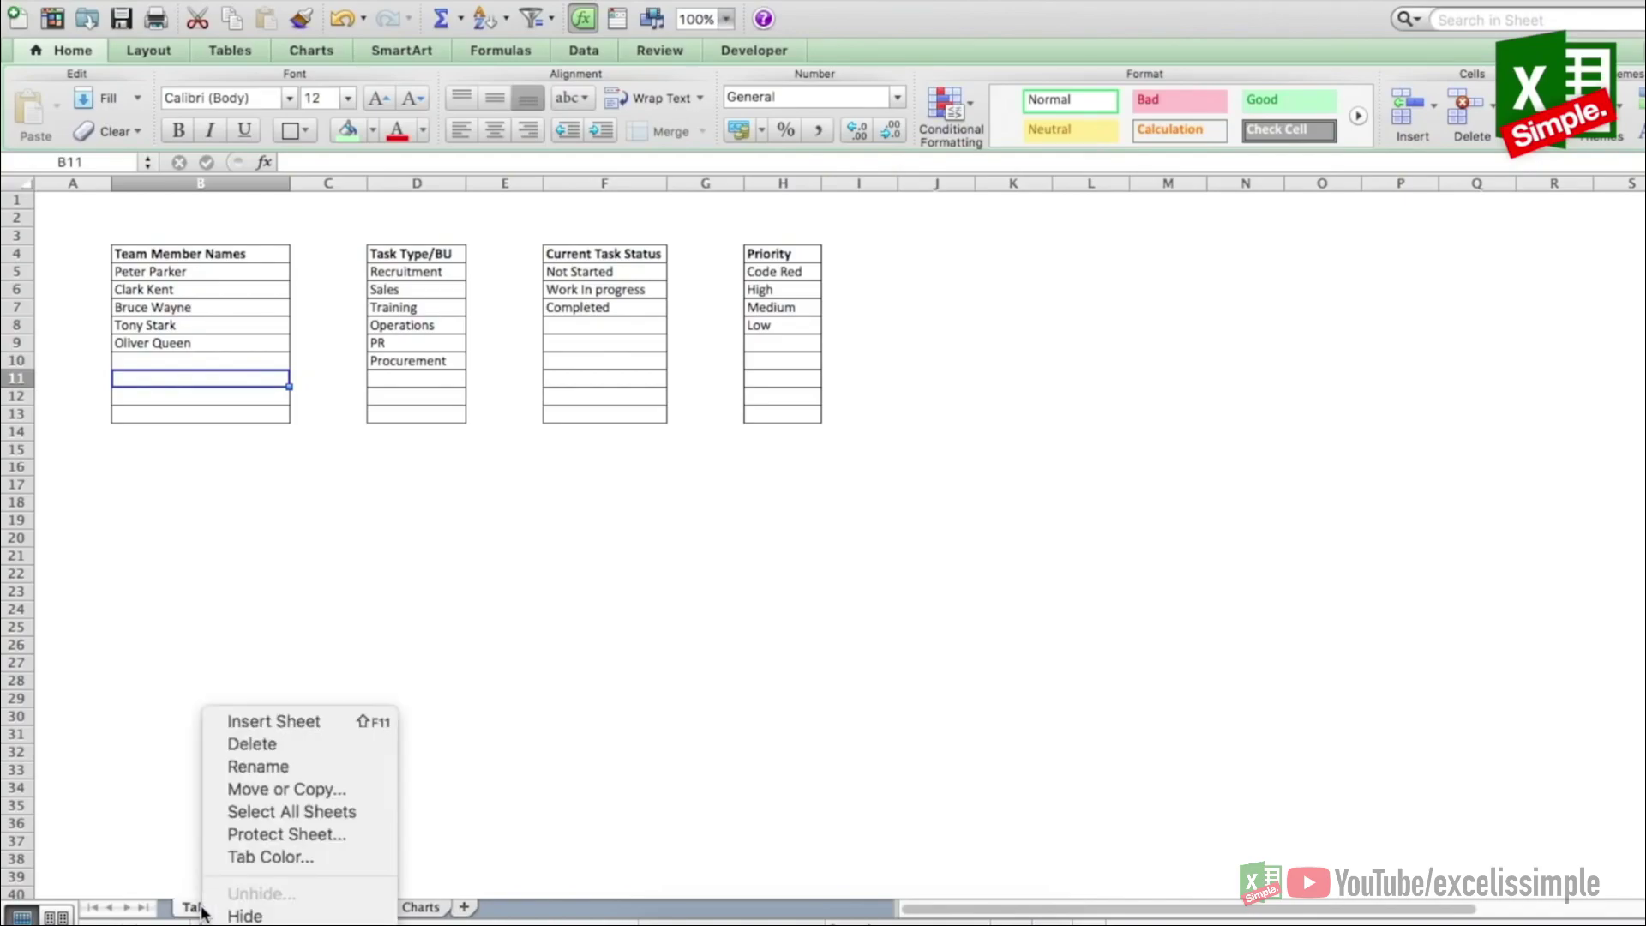
pyautogui.click(258, 915)
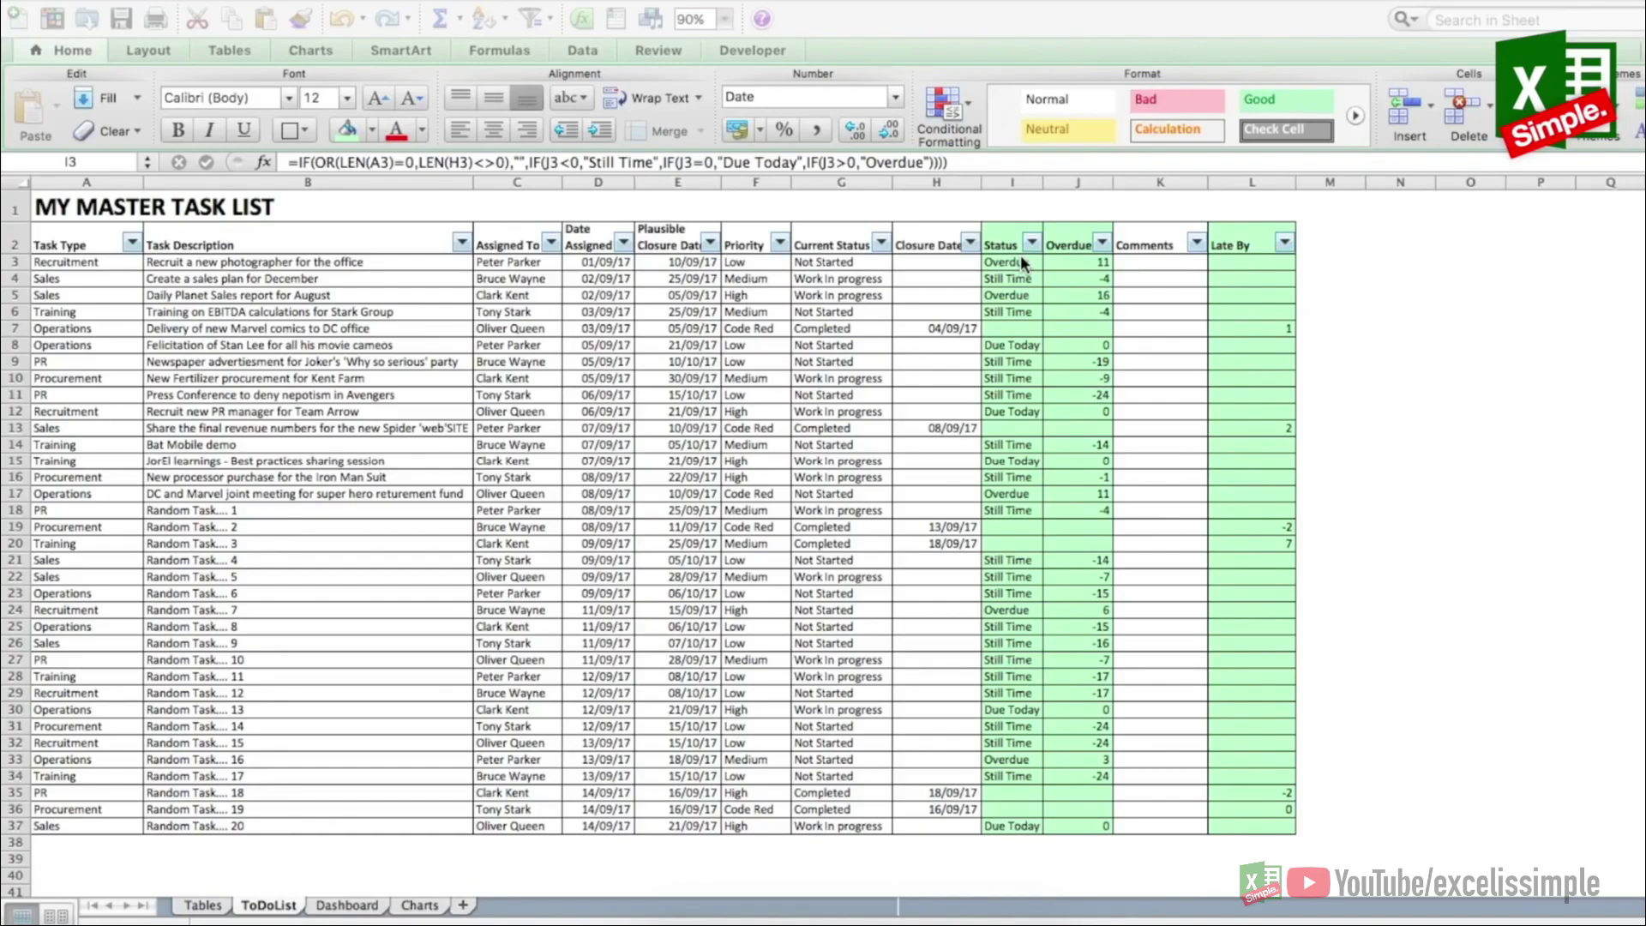
# Step: Examine the Overdue formula in cell J3 of the ToDoList sheet, including its H3 check and the TODAY()-E3 part, leaving it as is
pyautogui.click(1063, 245)
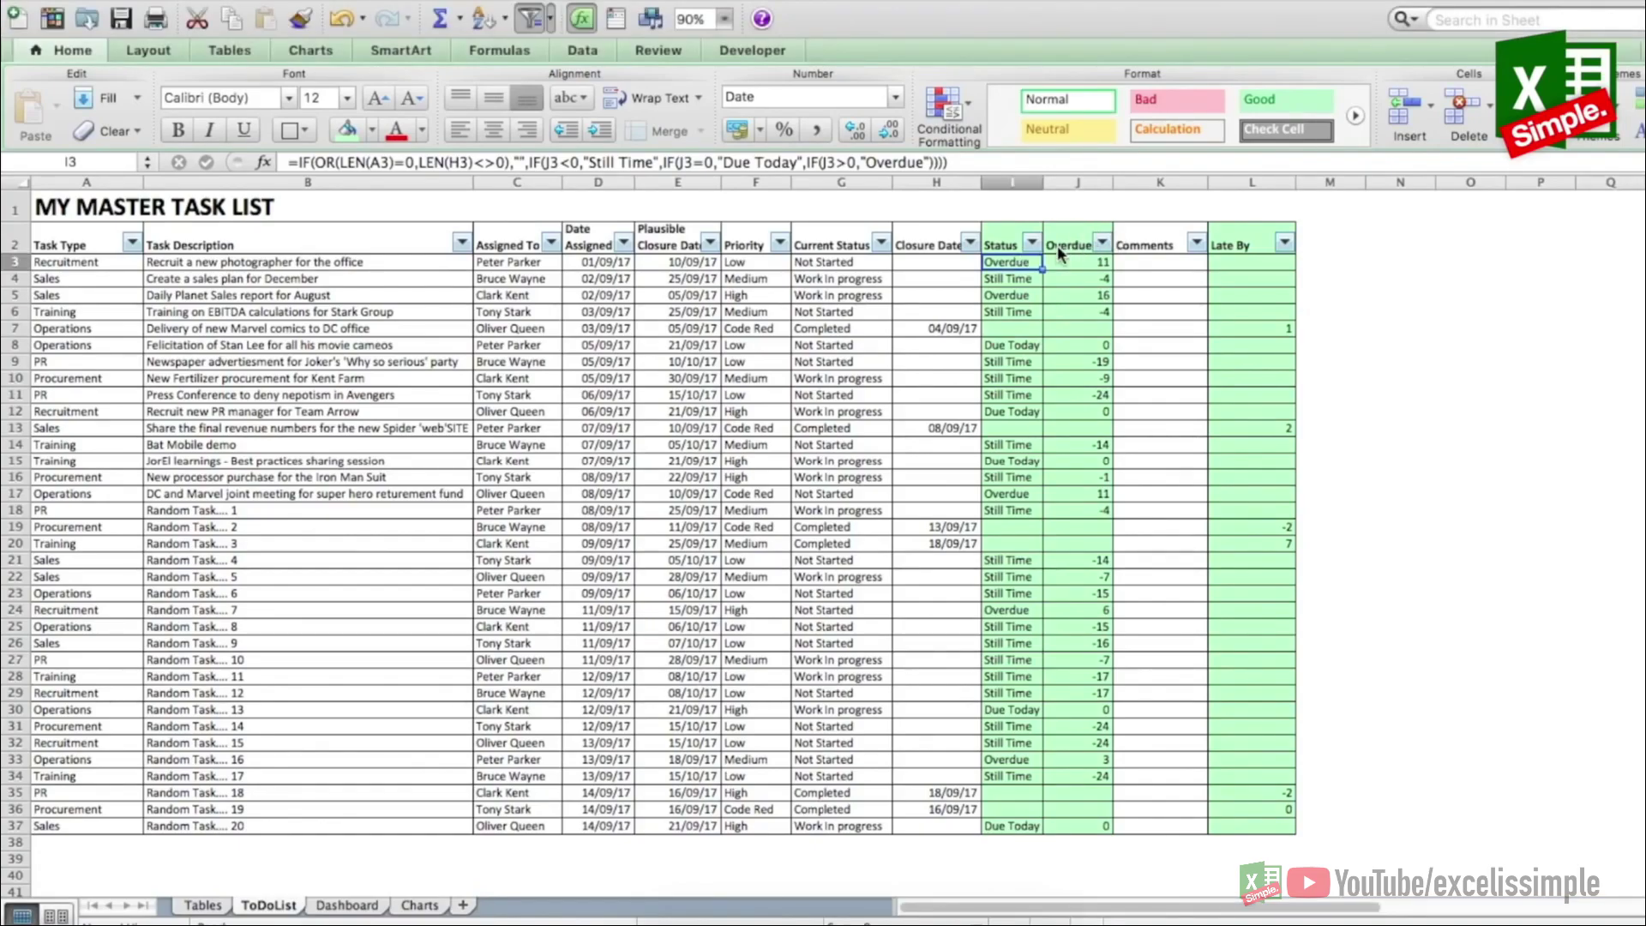
pyautogui.click(1068, 267)
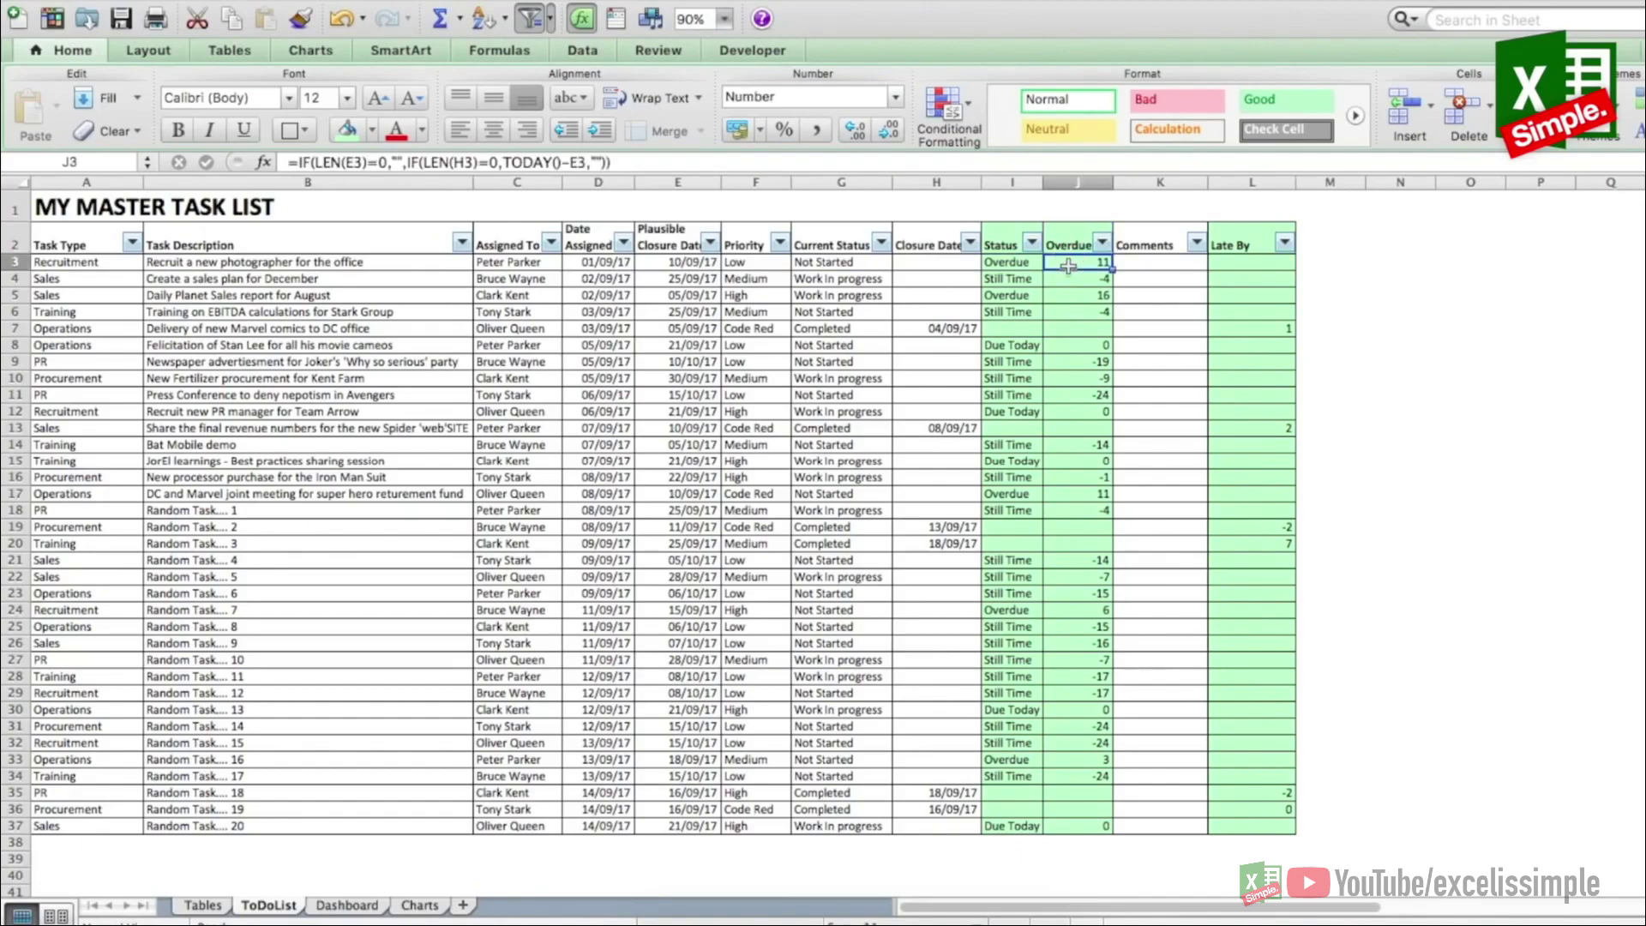
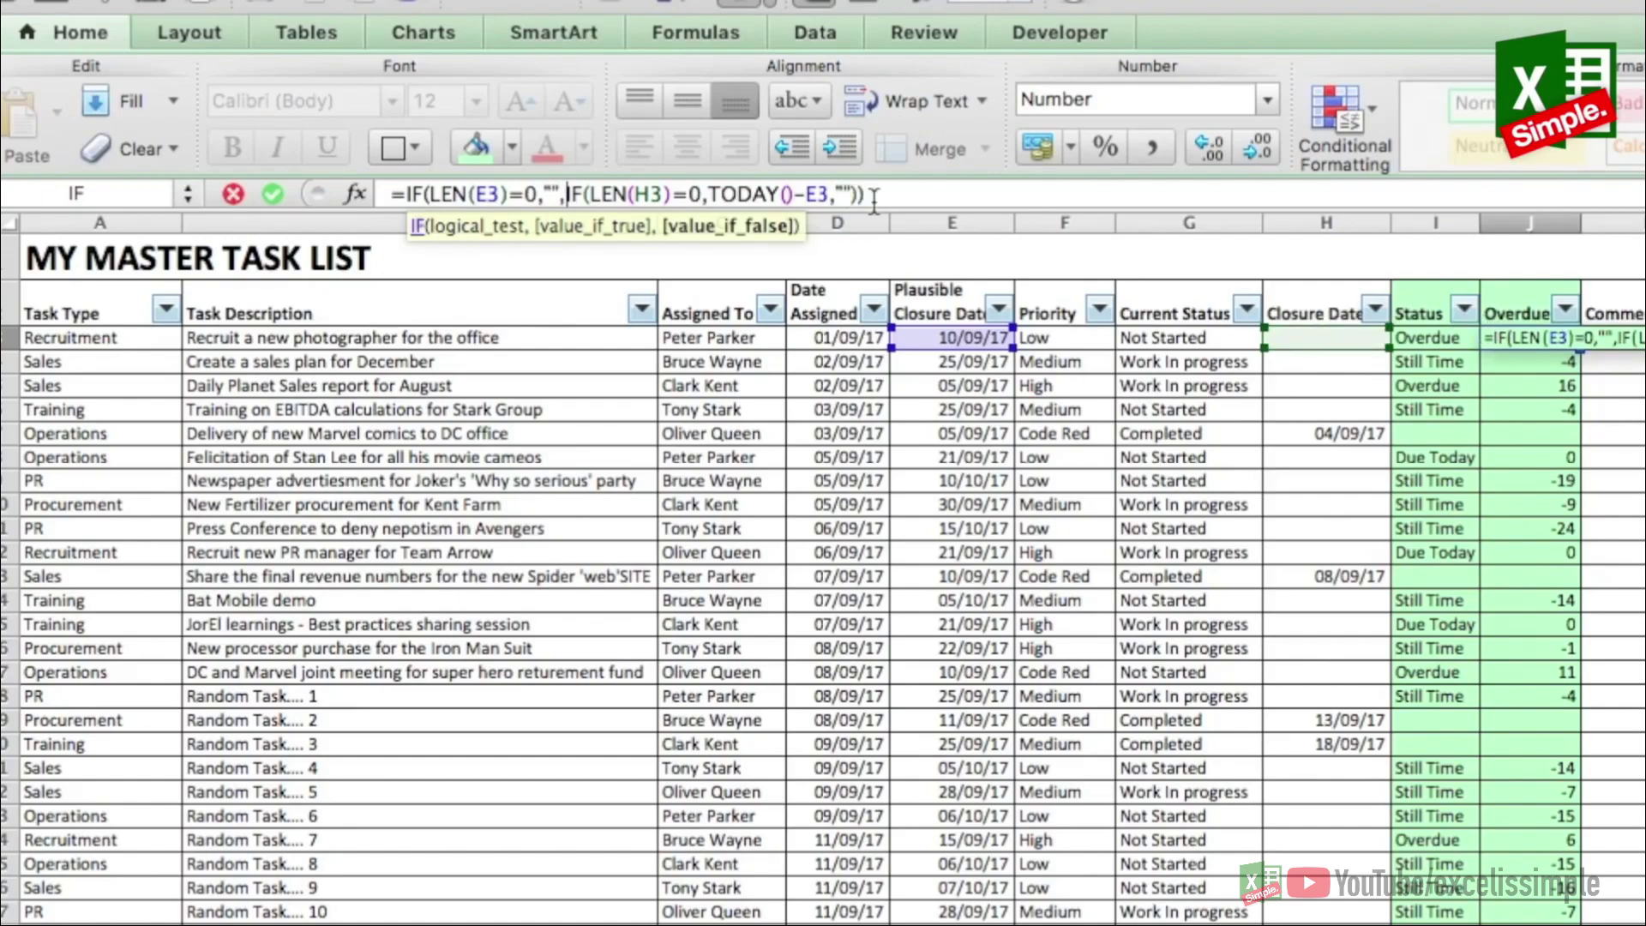
pyautogui.doubleClick(645, 195)
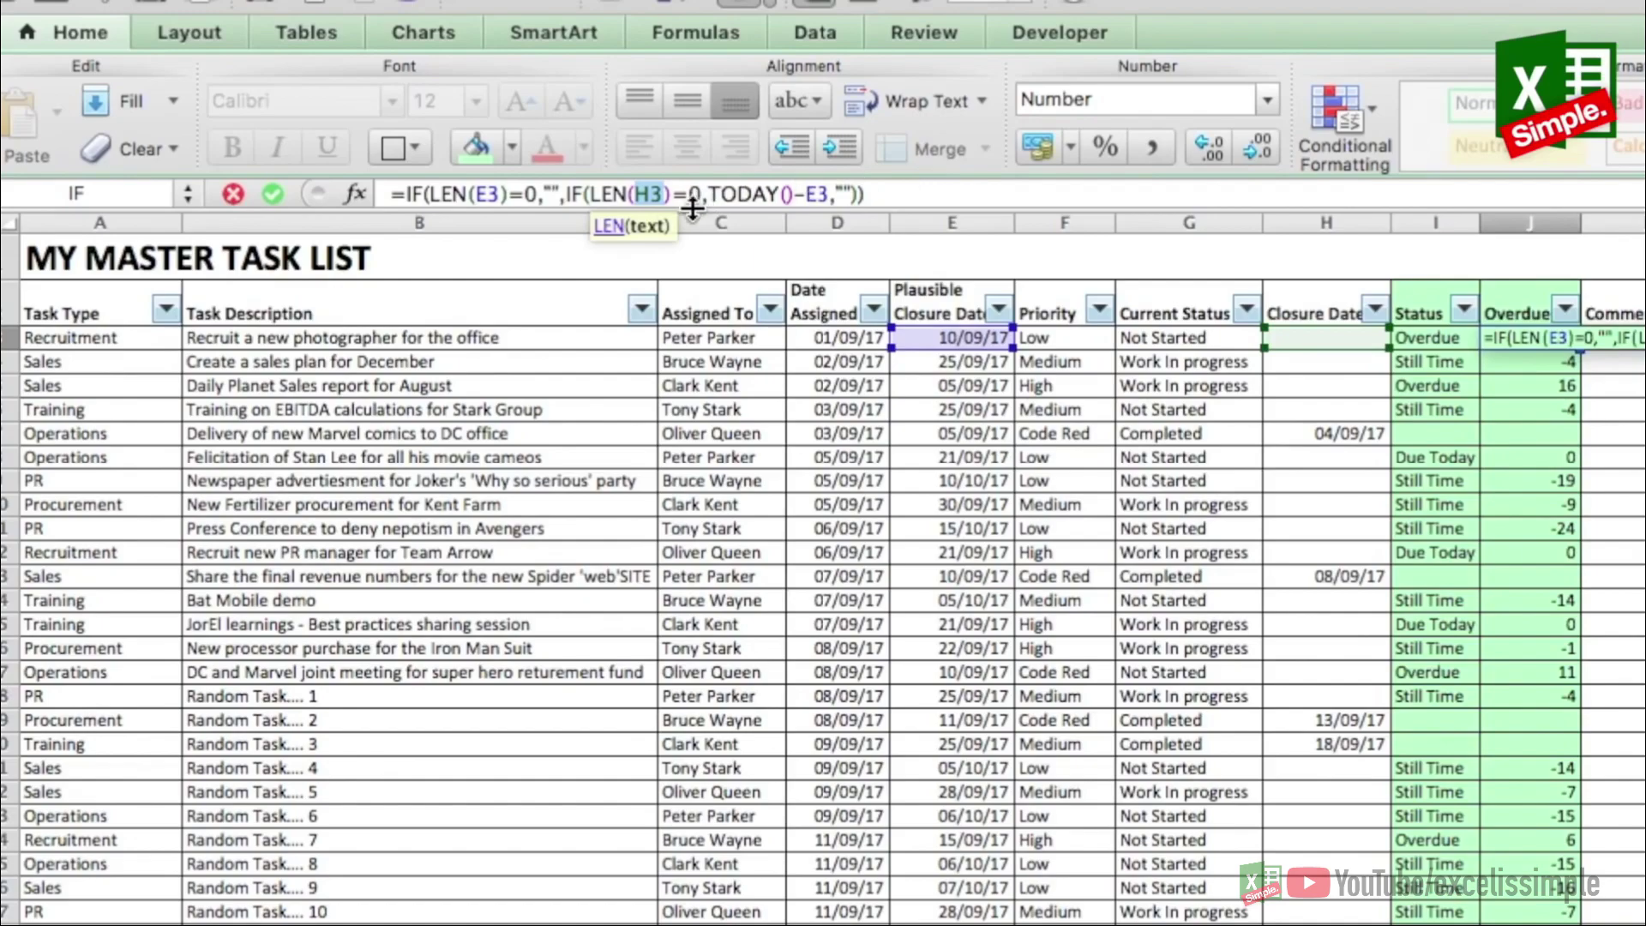
pyautogui.moveTo(704, 193); pyautogui.dragTo(824, 192)
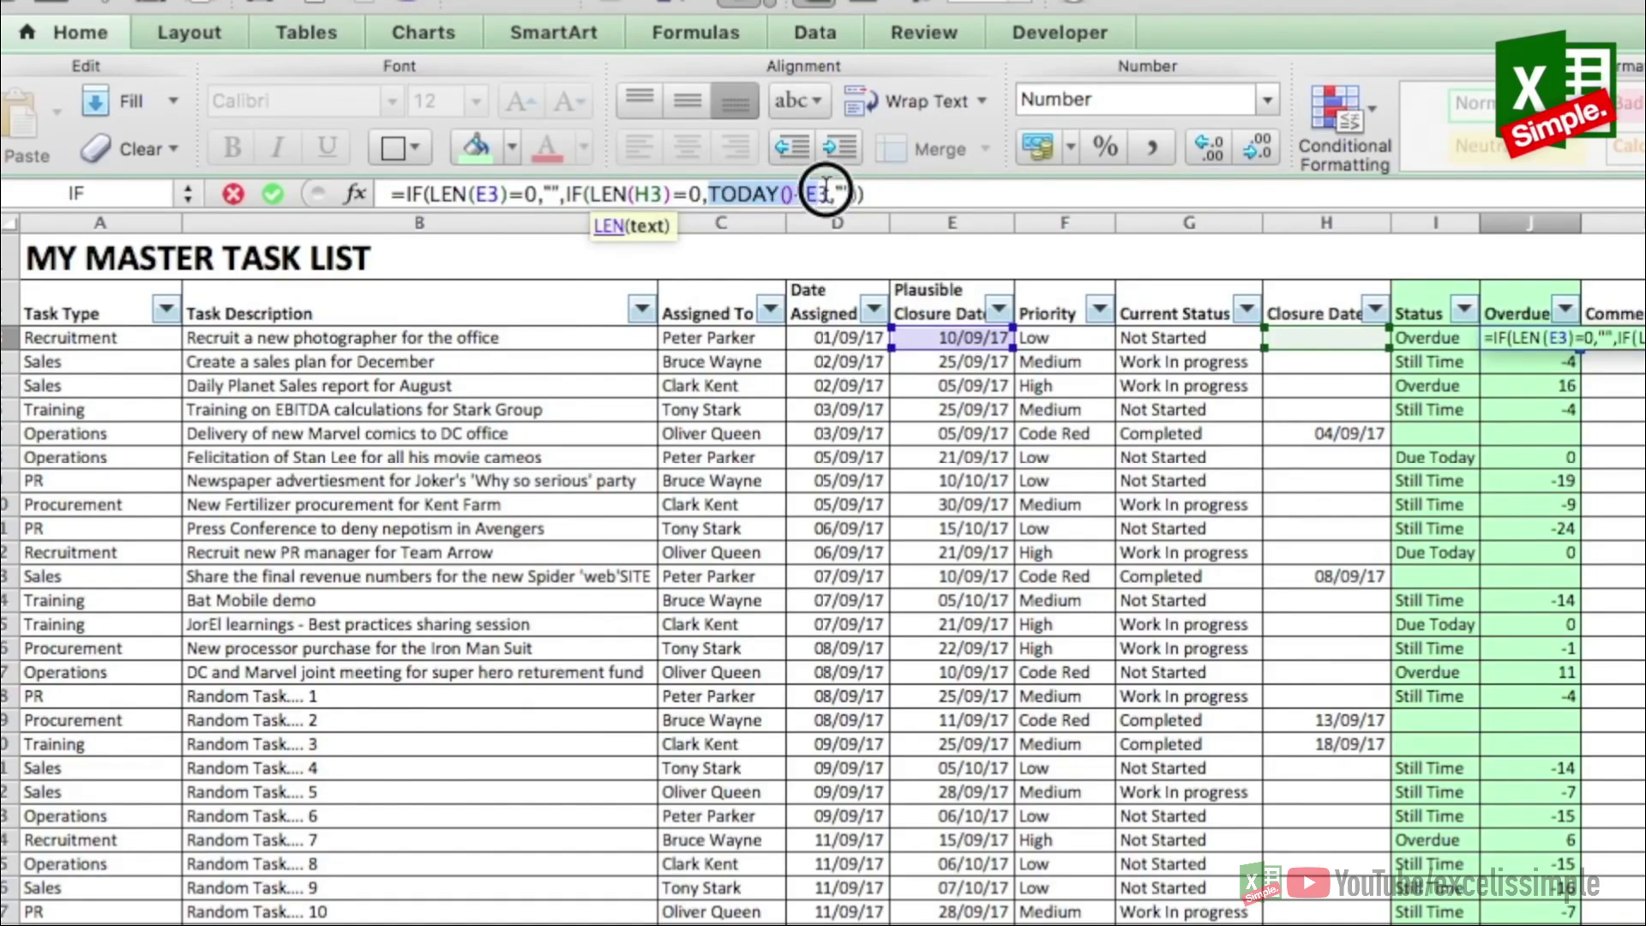
pyautogui.click(951, 341)
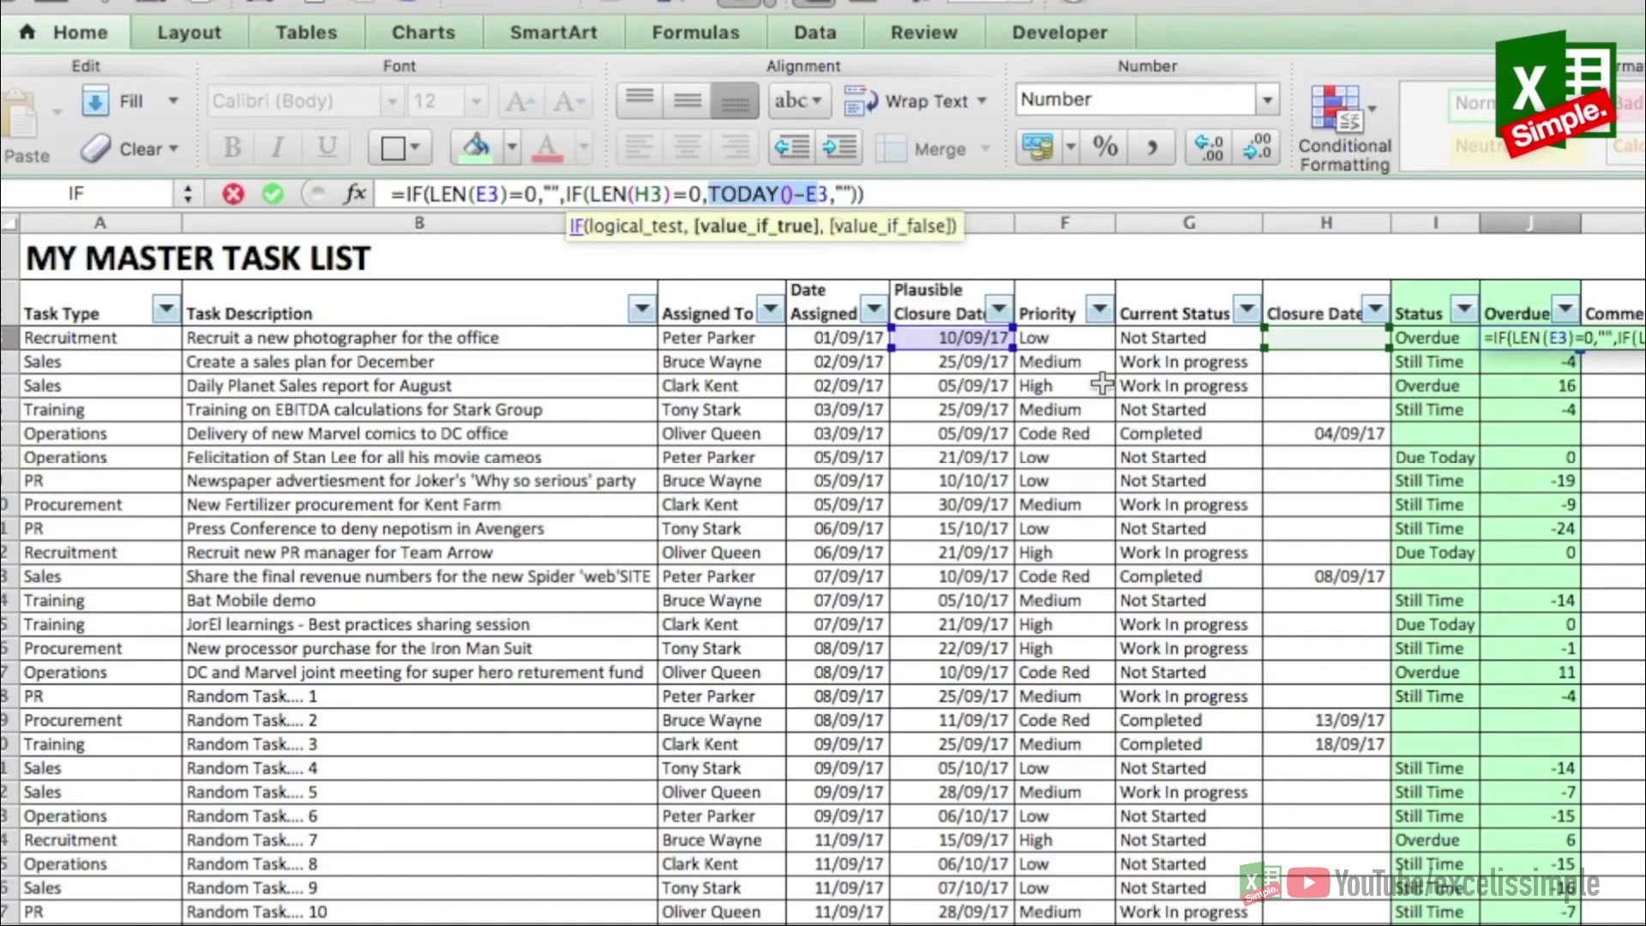
pyautogui.click(911, 197)
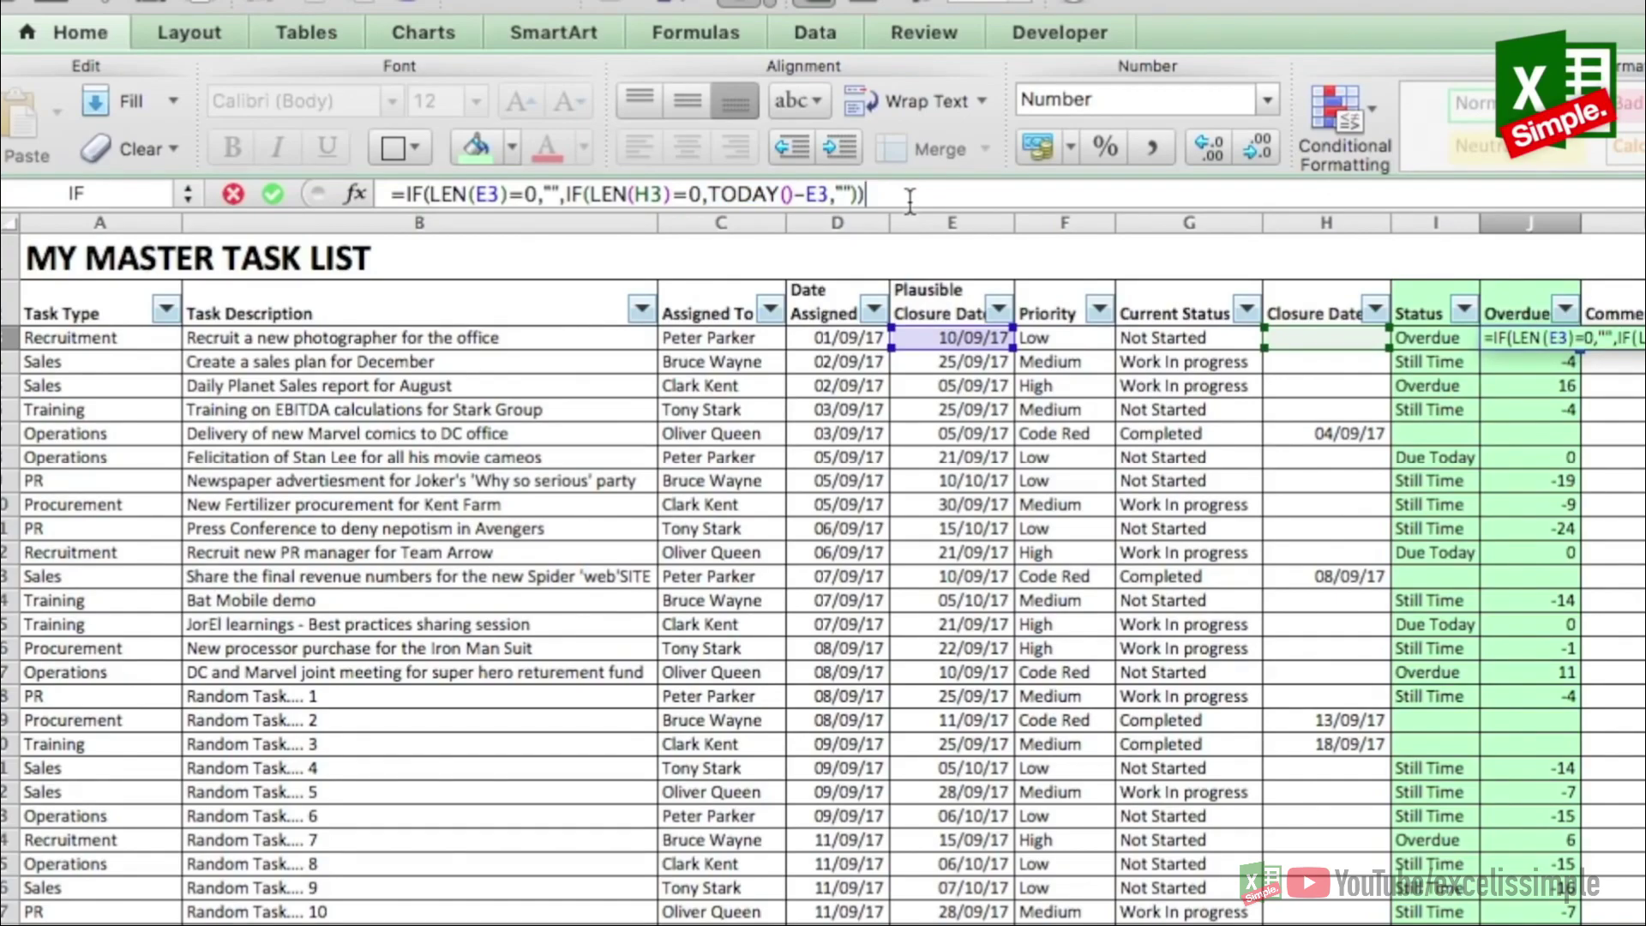
pyautogui.press('Return')
# Step: Review the Overdue column from J3 down through the list, and compare the row 8 task's Overdue value with its Status
pyautogui.moveTo(1556, 337); pyautogui.dragTo(1568, 924)
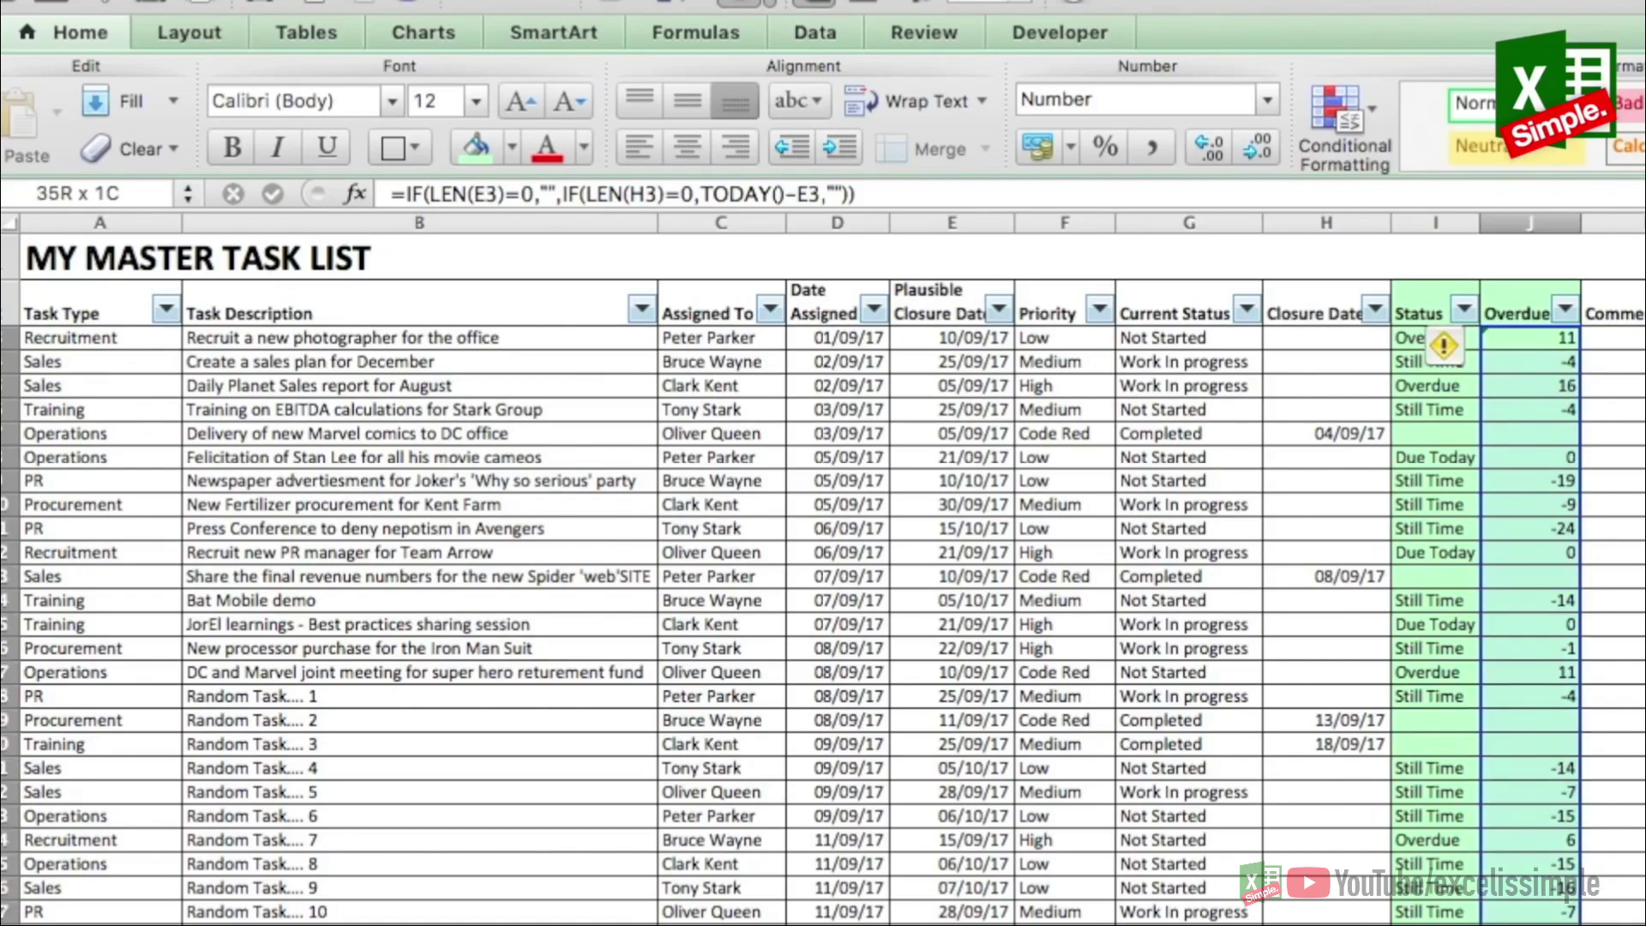
pyautogui.click(1550, 459)
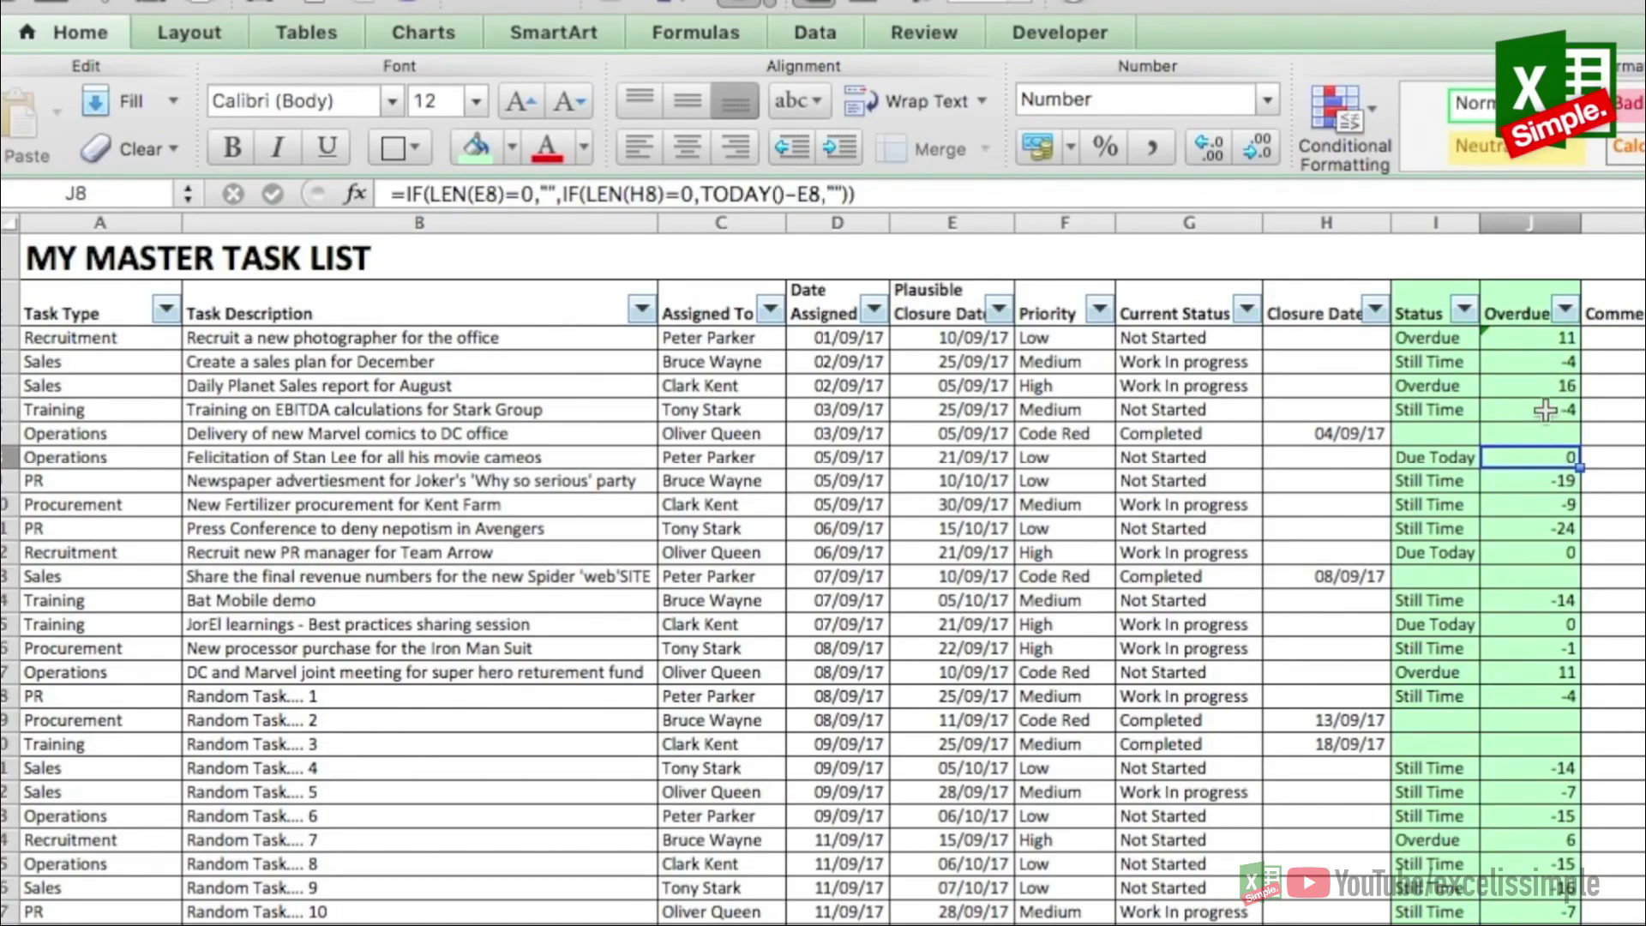
pyautogui.moveTo(1436, 457); pyautogui.dragTo(1506, 455)
pyautogui.moveTo(1460, 345); pyautogui.dragTo(1538, 341)
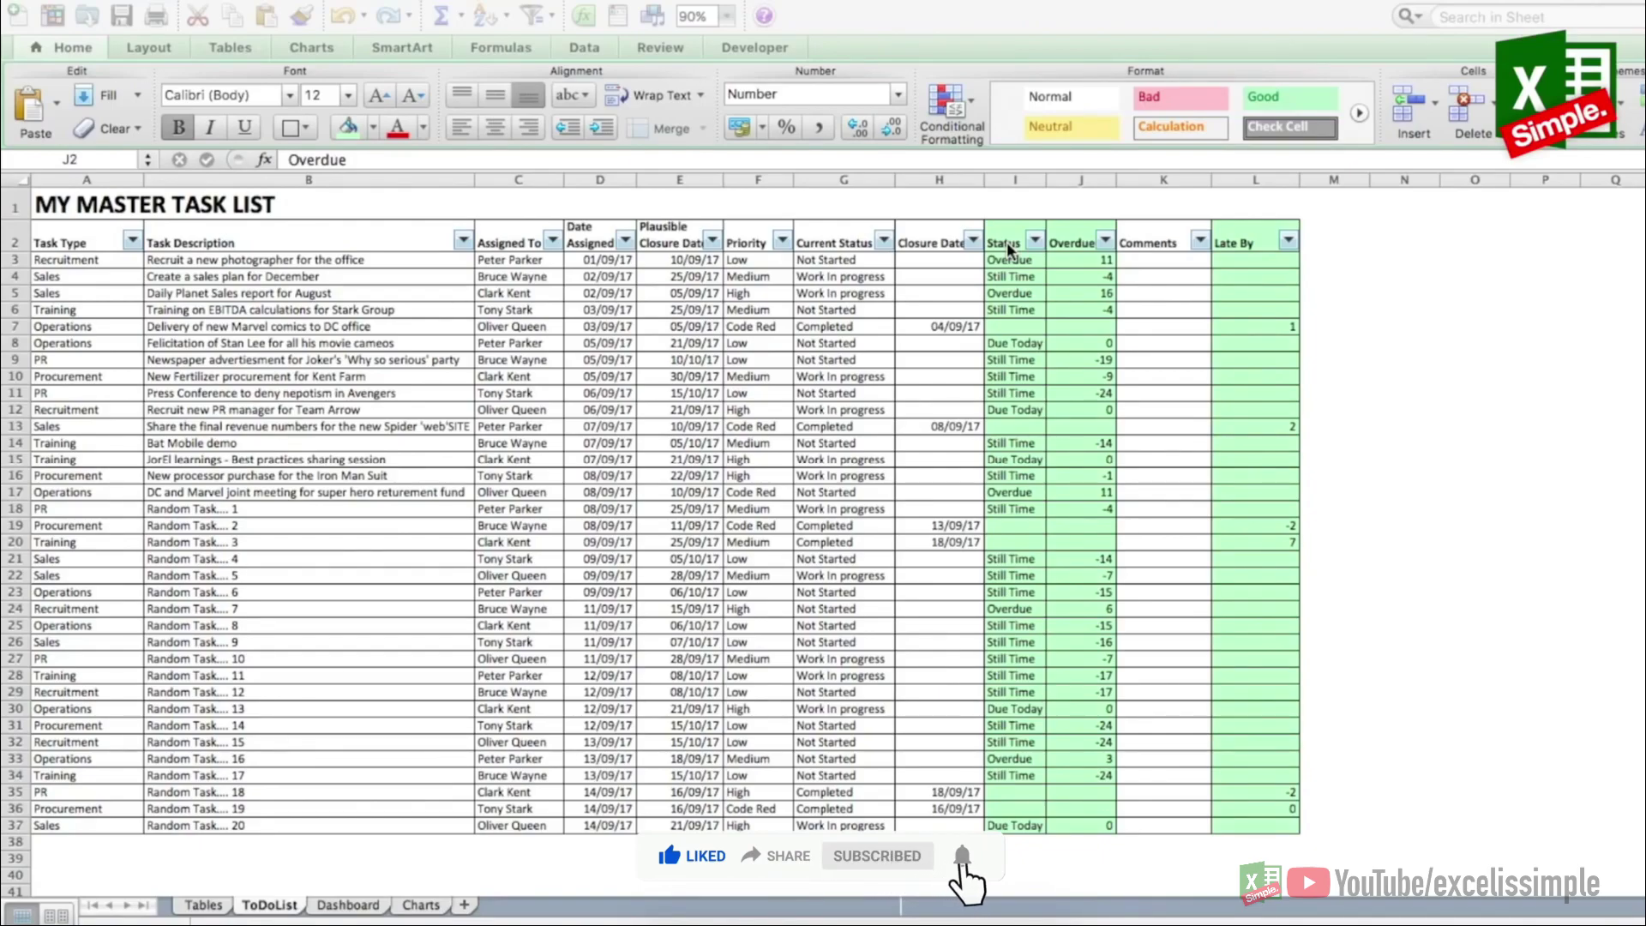
# Step: Examine the Status column, the full task record in row 3, and the Closure Date column of the ToDoList sheet
pyautogui.click(1018, 547)
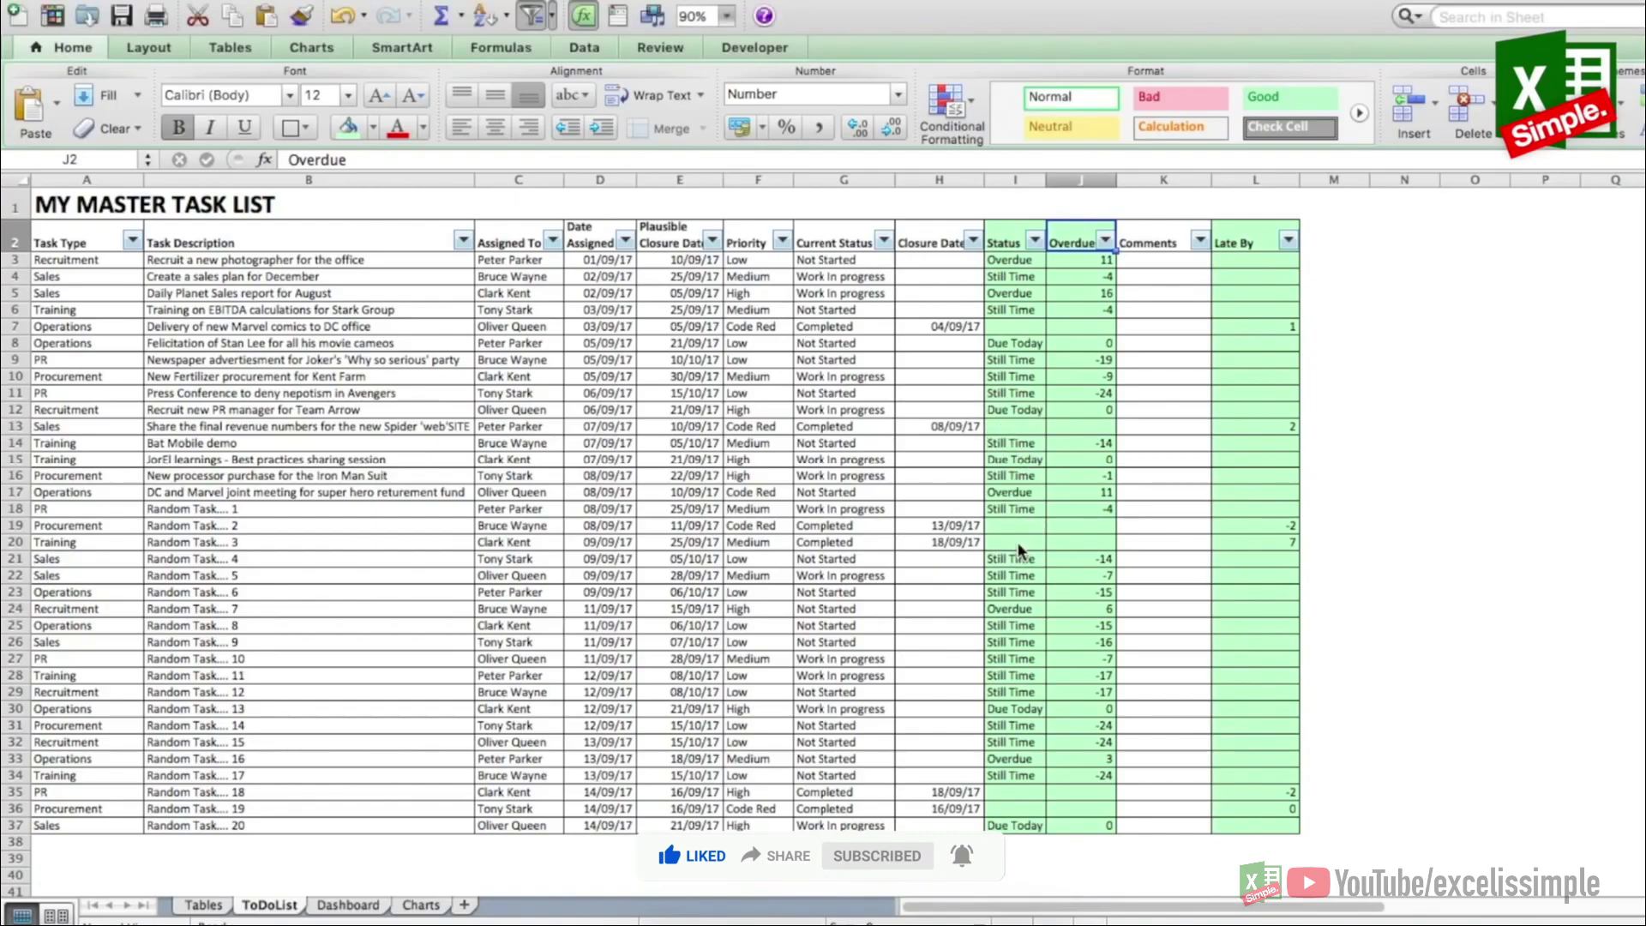
pyautogui.moveTo(1015, 243); pyautogui.dragTo(1028, 825)
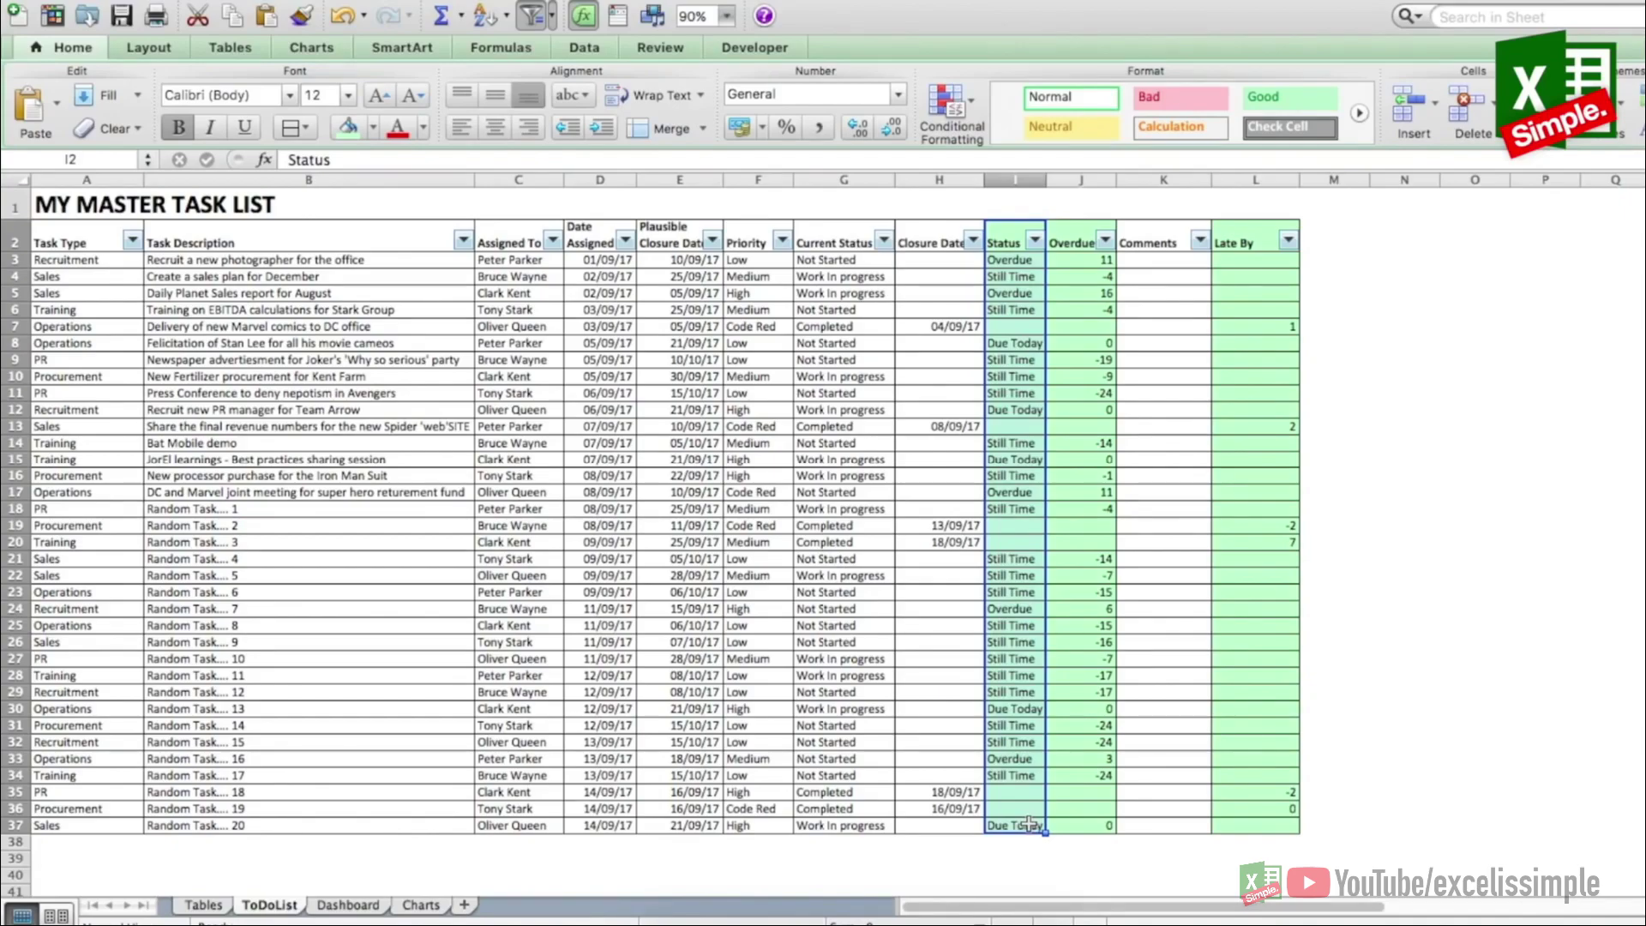
pyautogui.moveTo(34, 259); pyautogui.dragTo(1253, 260)
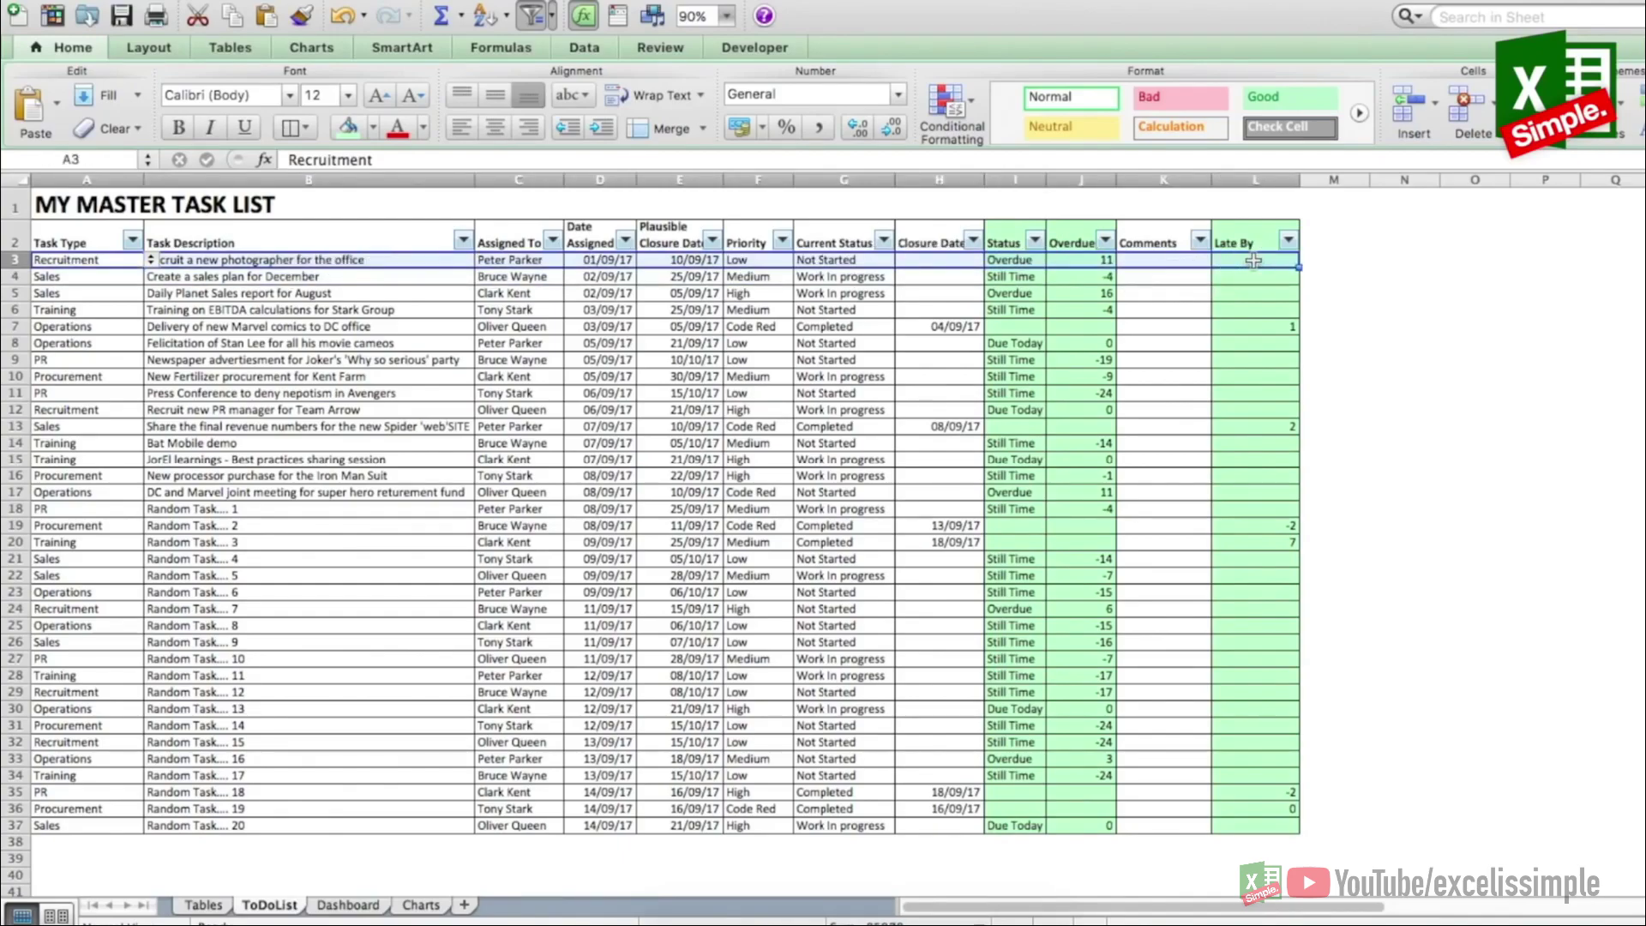
pyautogui.click(955, 250)
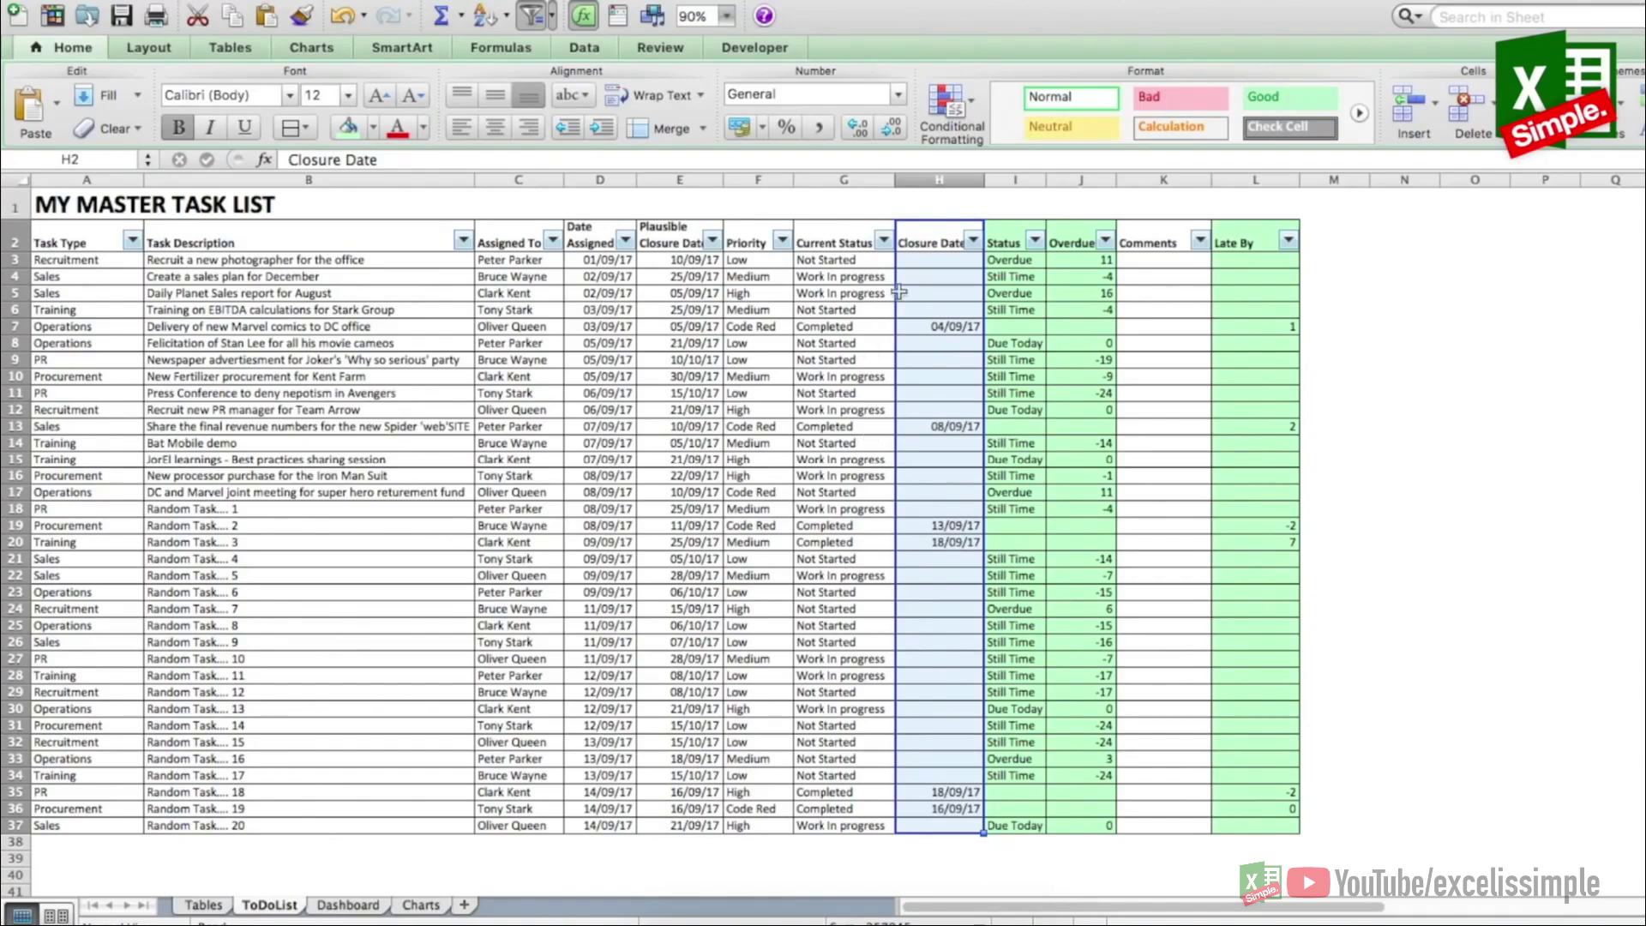
# Step: Examine the OR condition in the Status formula of cell I3, covering the LEN(A3) and LEN(H3) checks and the blank result
pyautogui.click(1013, 261)
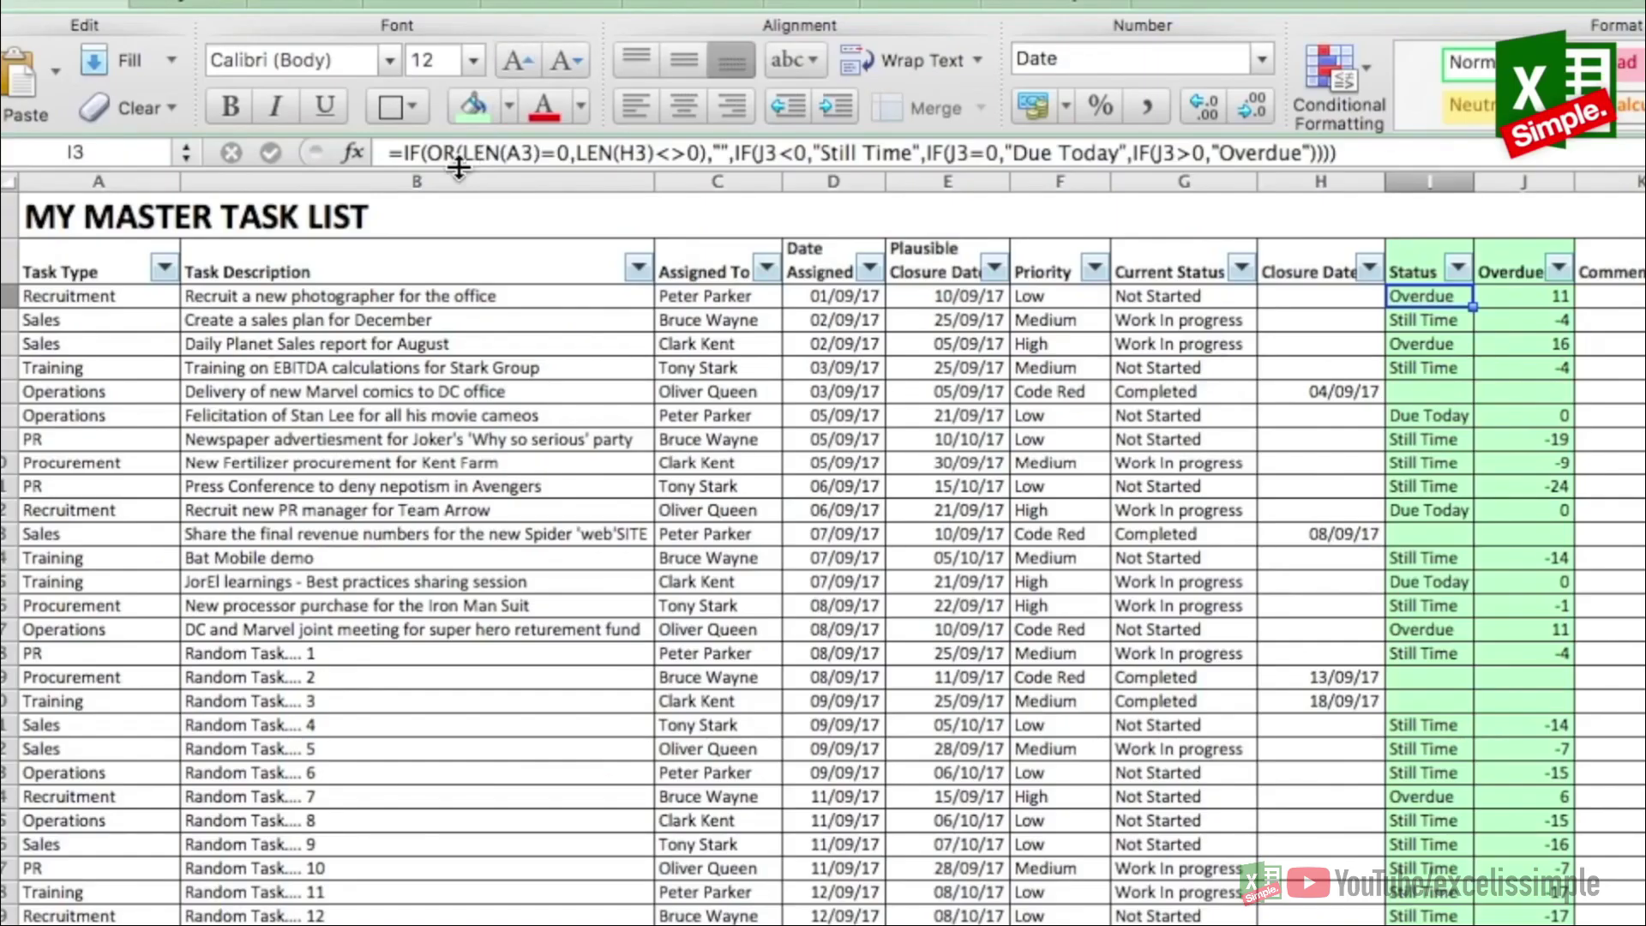
pyautogui.click(339, 160)
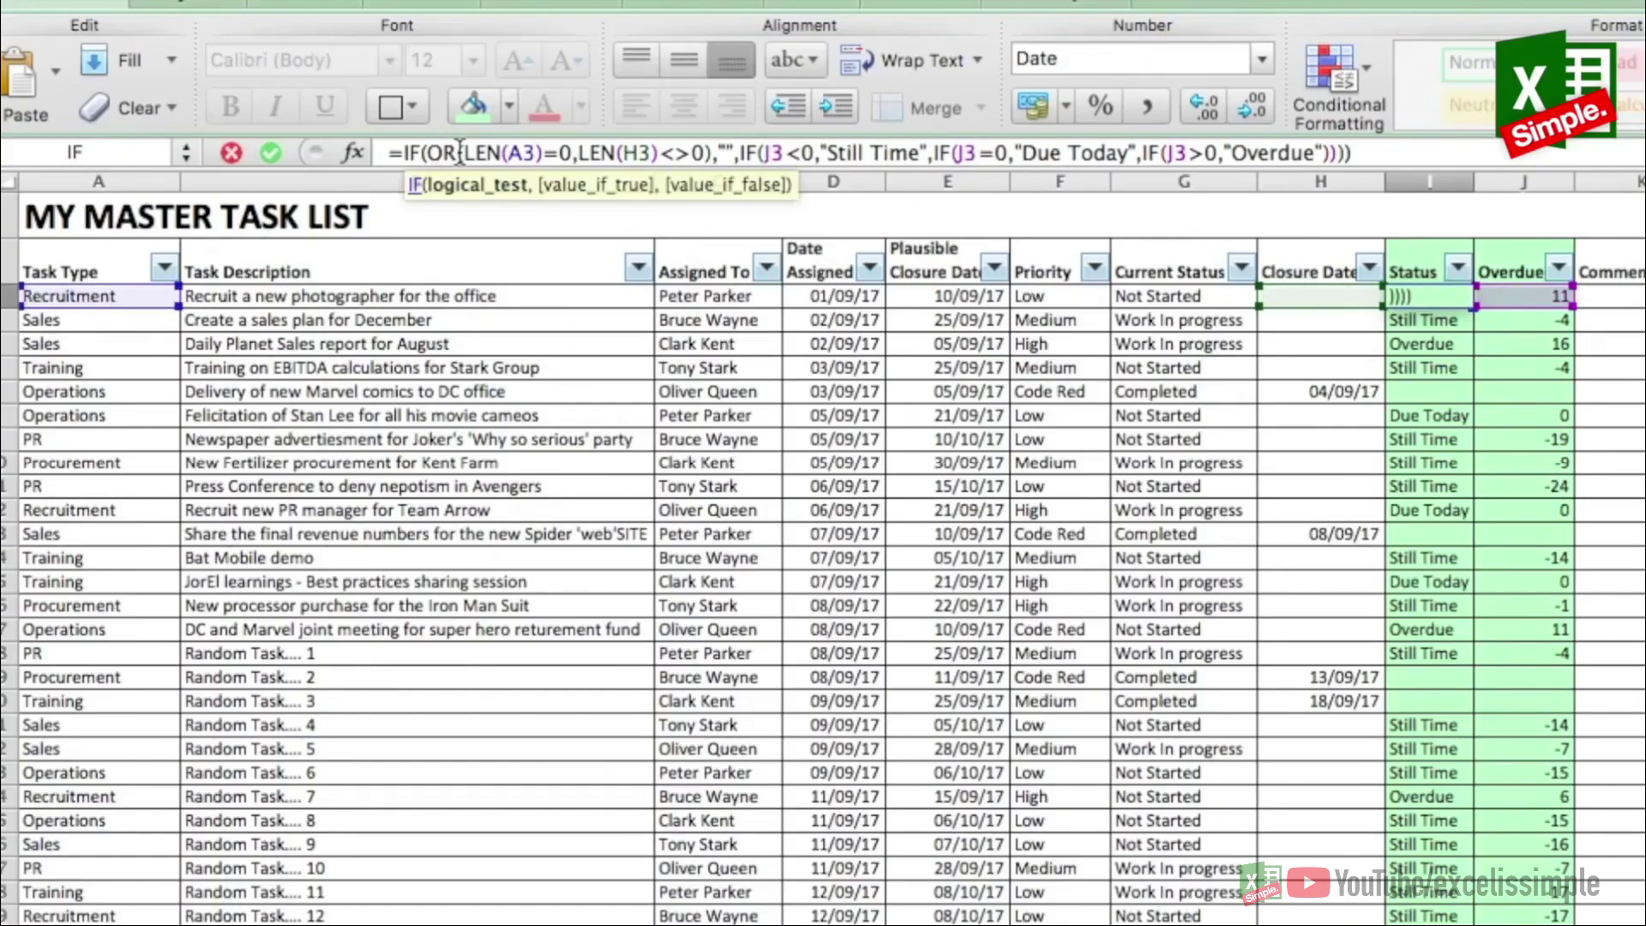
pyautogui.moveTo(460, 153); pyautogui.dragTo(533, 152)
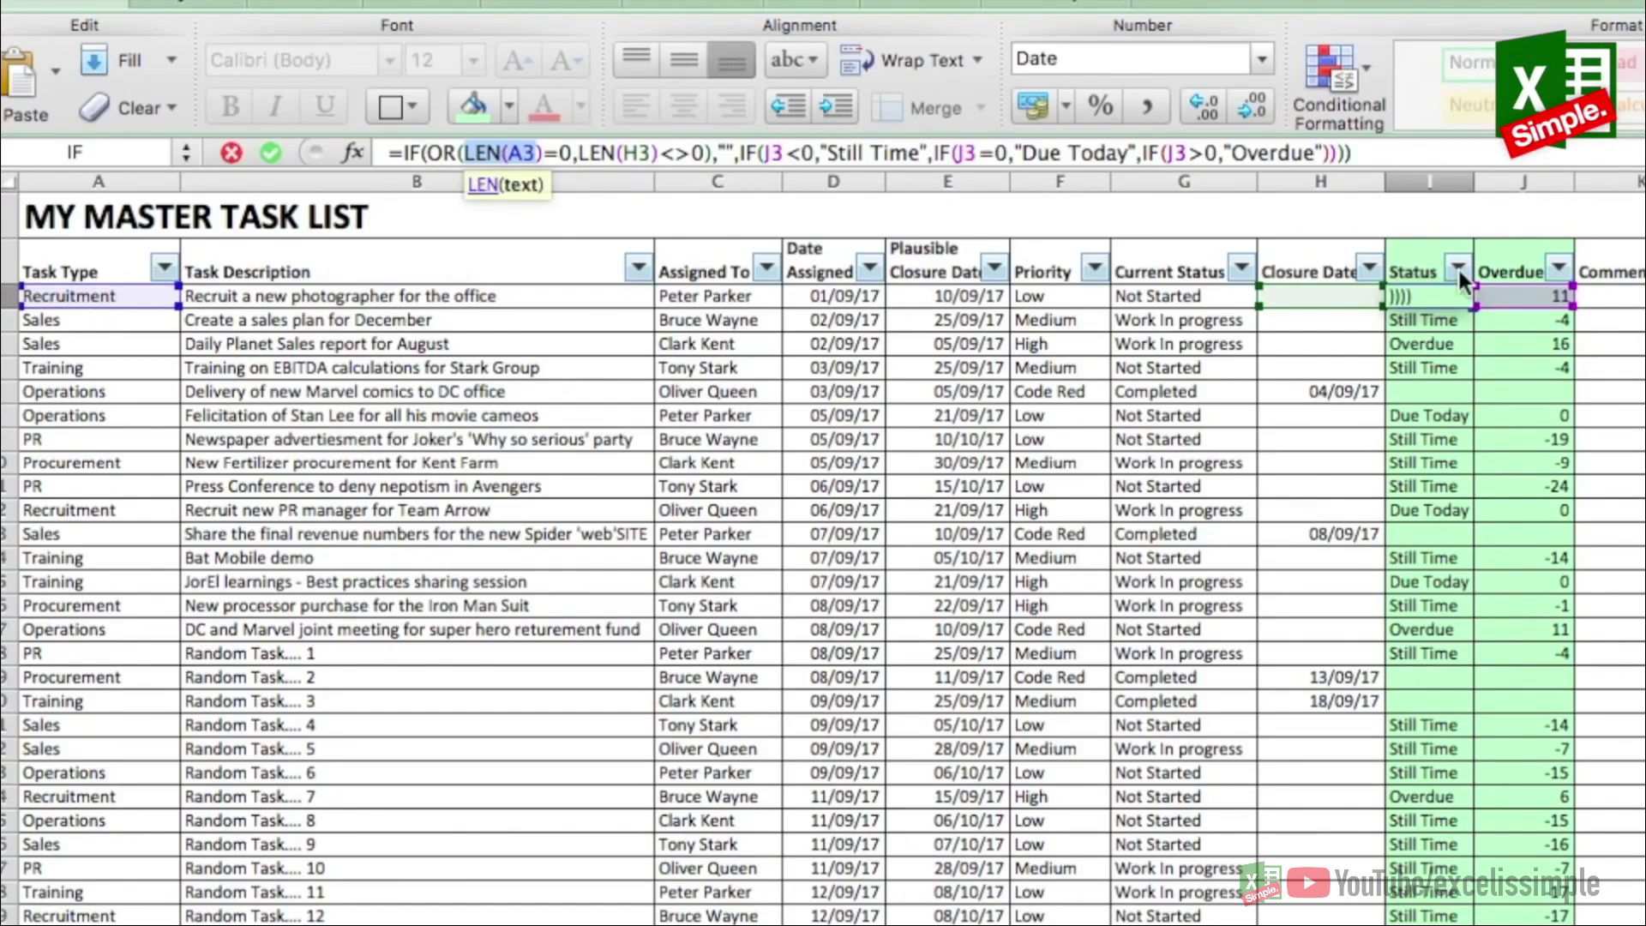
pyautogui.doubleClick(649, 152)
pyautogui.click(1325, 300)
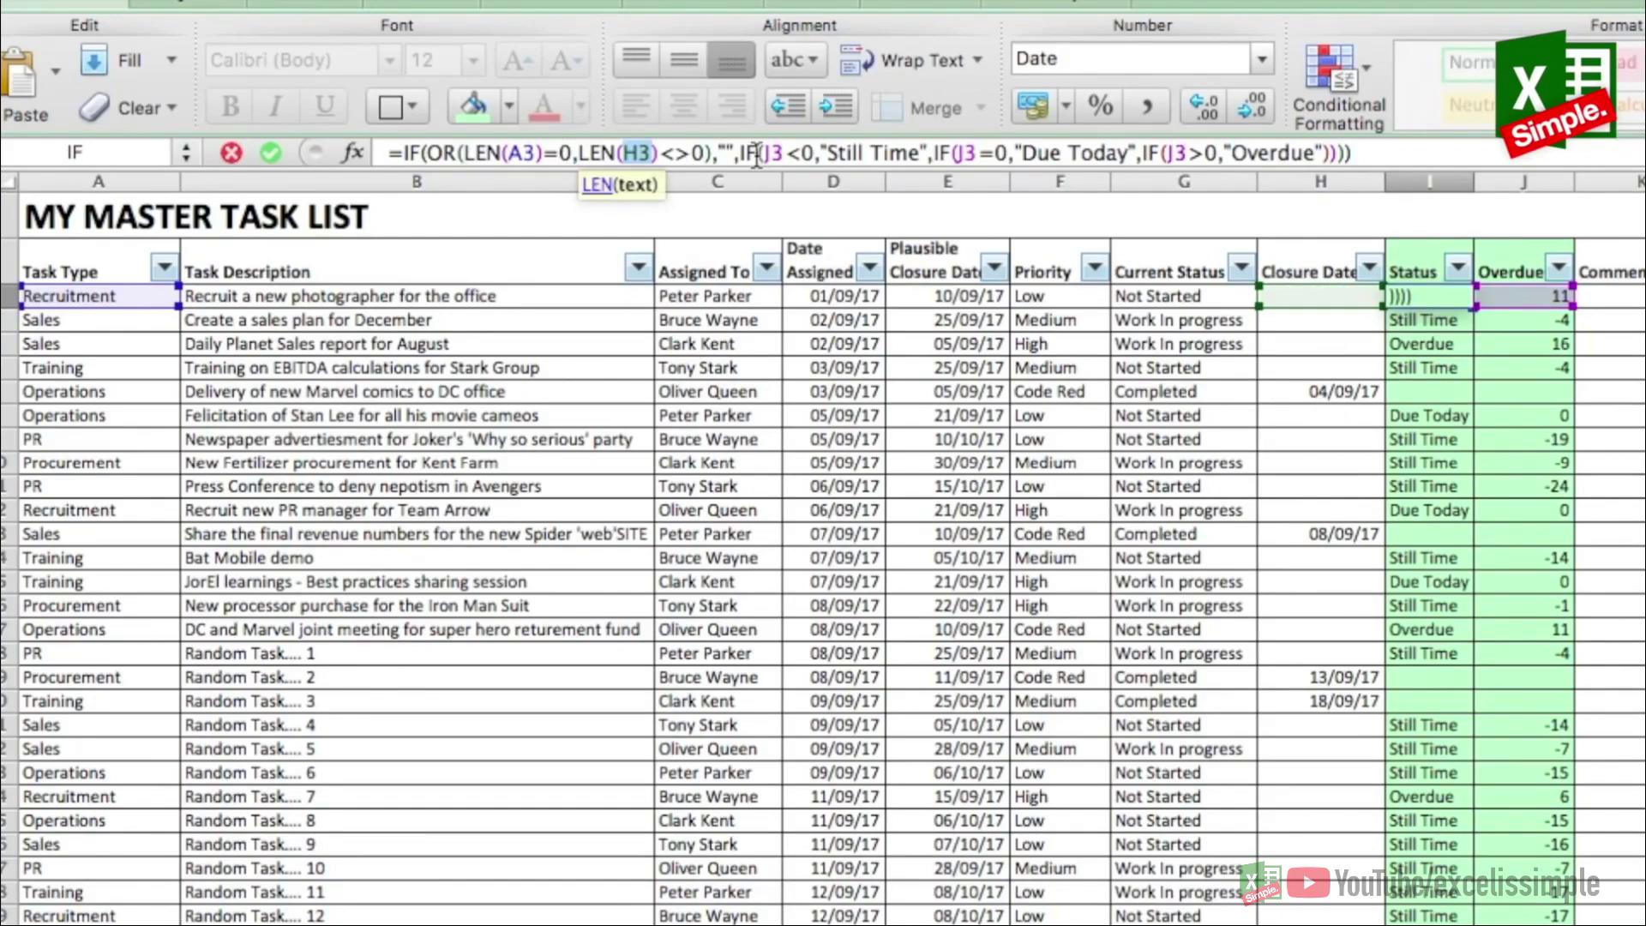
pyautogui.moveTo(718, 156); pyautogui.dragTo(737, 155)
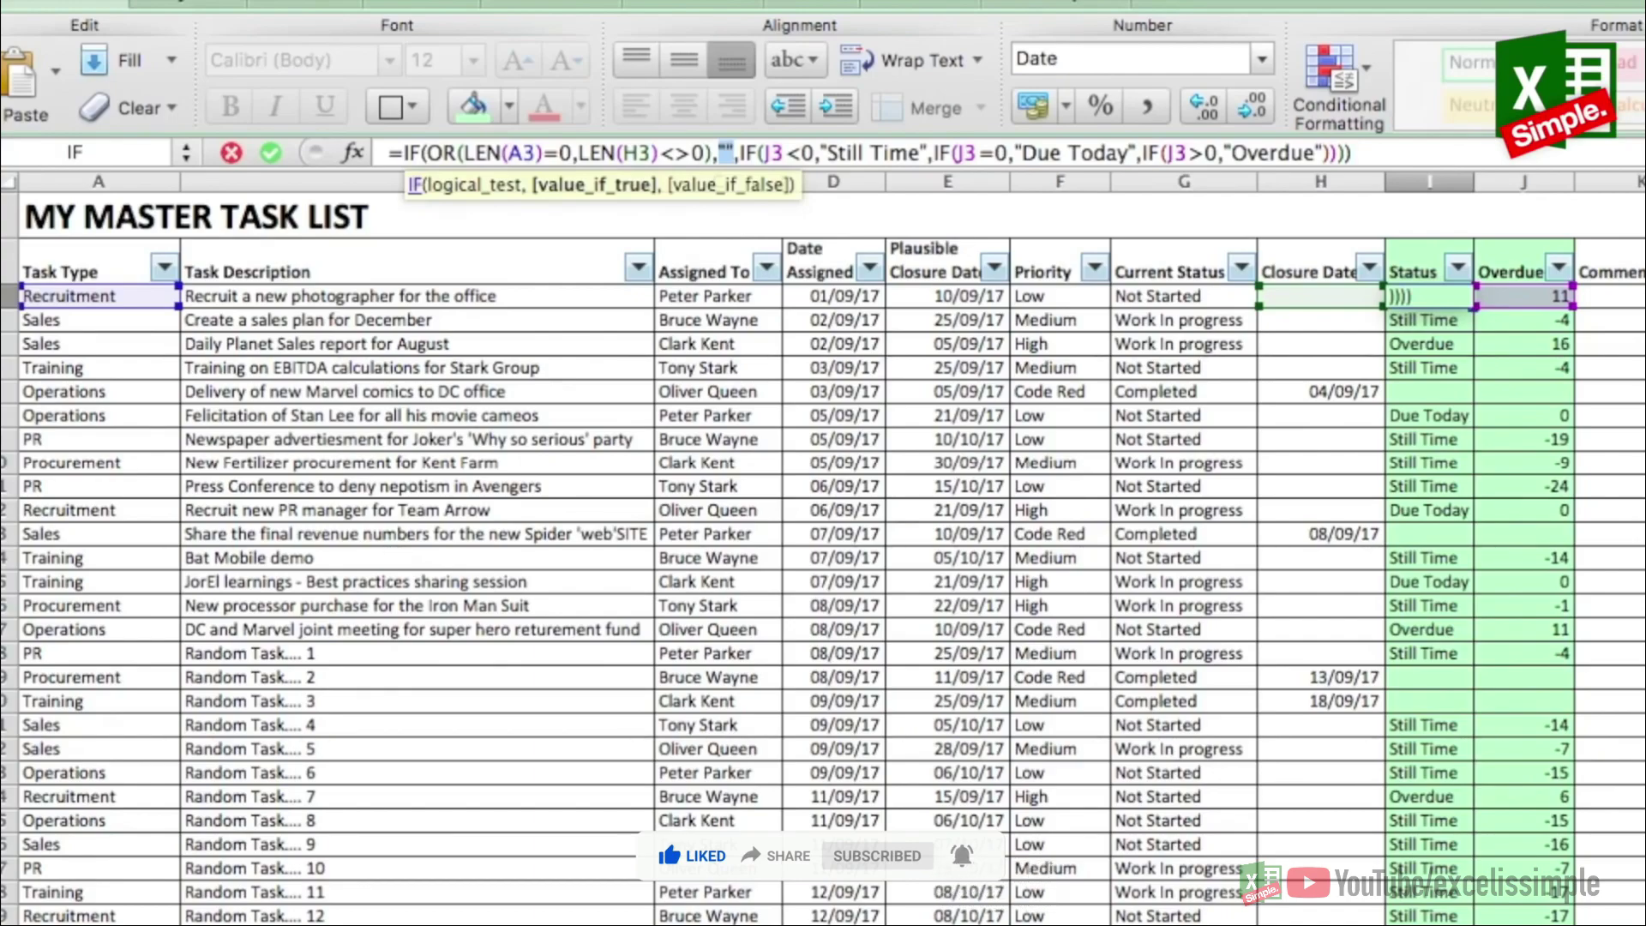
# Step: Examine the nested J3 conditions in the Status formula, covering "Due Today", "Overdue" and "Still Time", and leave the formula as is
pyautogui.click(936, 152)
pyautogui.moveTo(936, 152); pyautogui.dragTo(1369, 154)
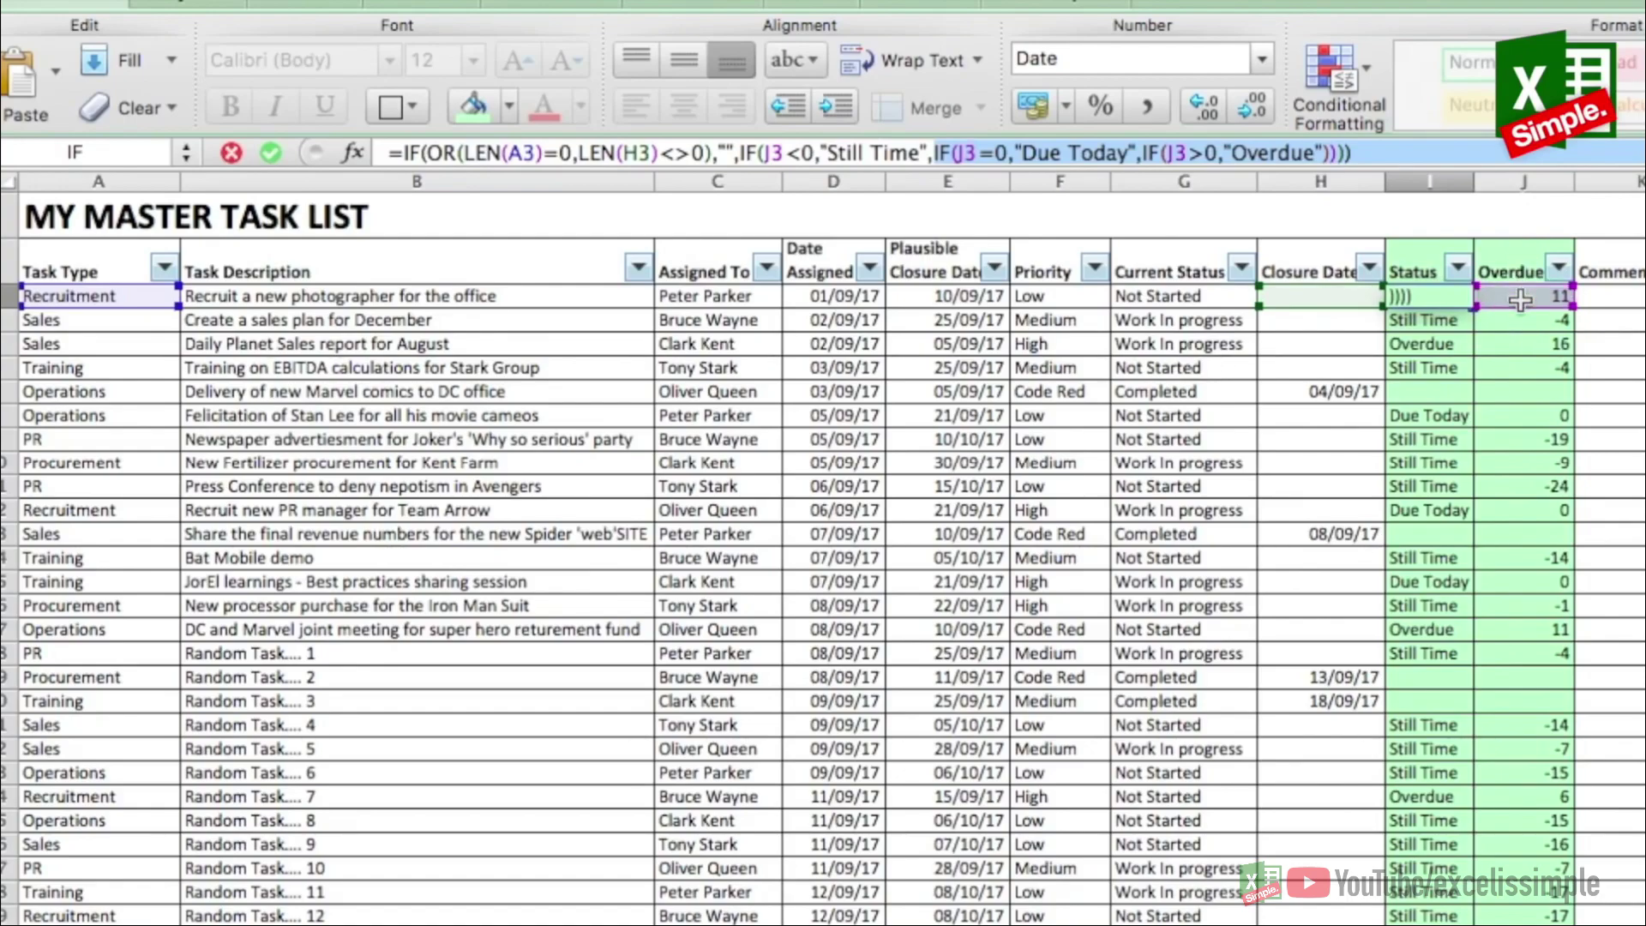
pyautogui.click(1018, 152)
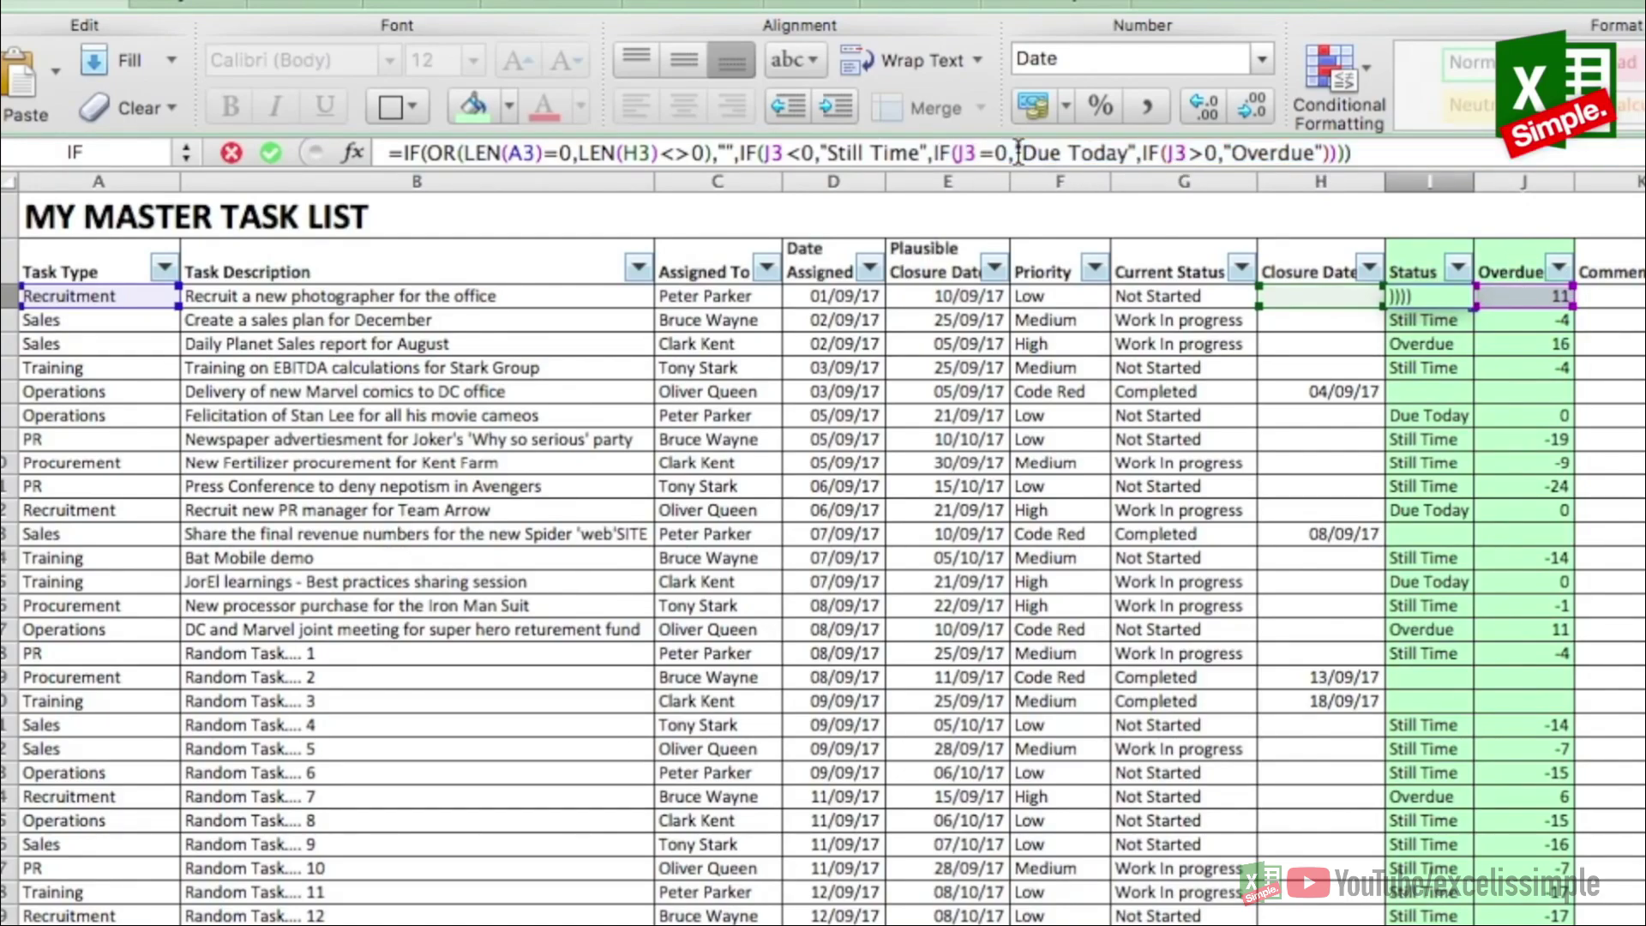
pyautogui.moveTo(1016, 152); pyautogui.dragTo(1130, 152)
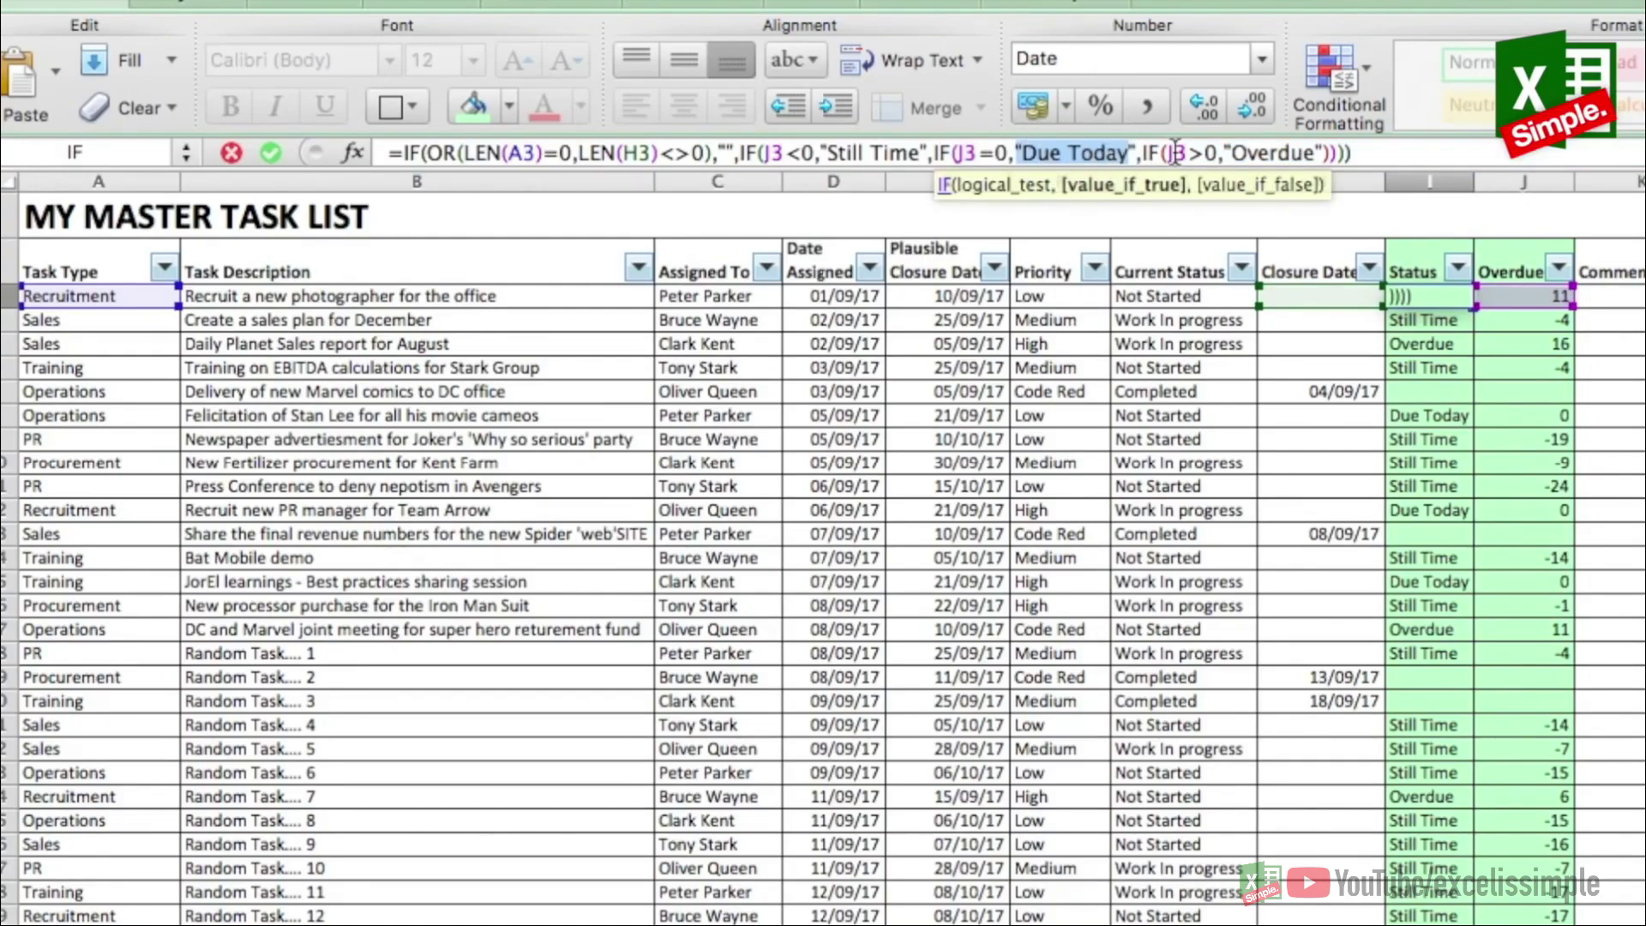
pyautogui.moveTo(1232, 152); pyautogui.dragTo(1320, 152)
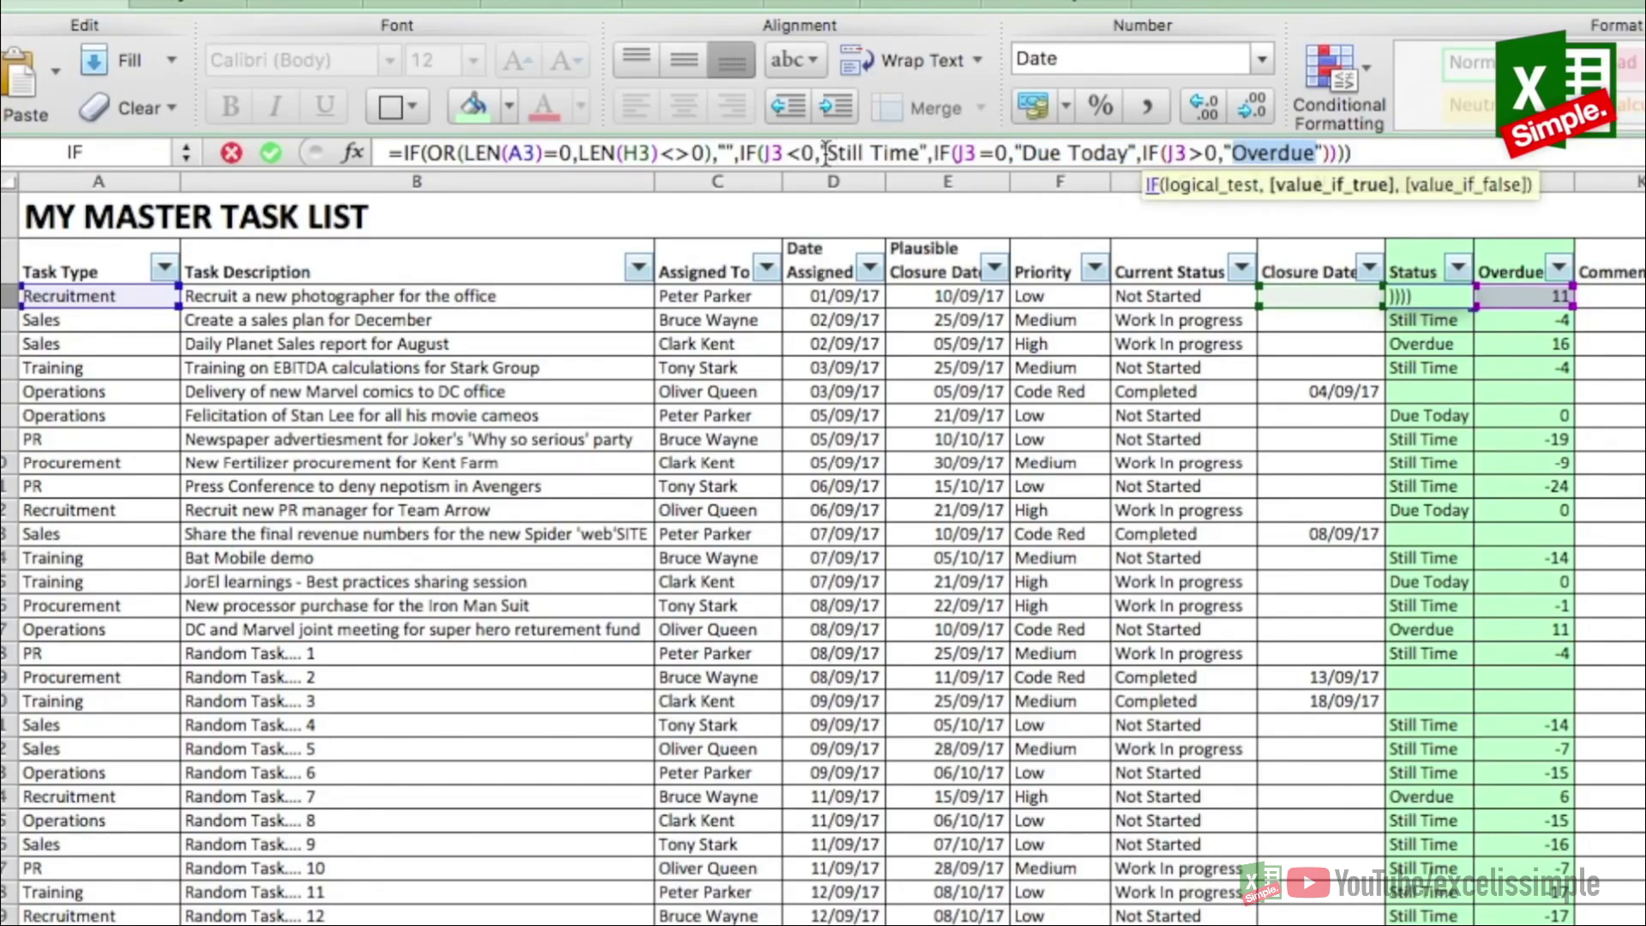
pyautogui.moveTo(827, 153); pyautogui.dragTo(933, 152)
pyautogui.click(1397, 154)
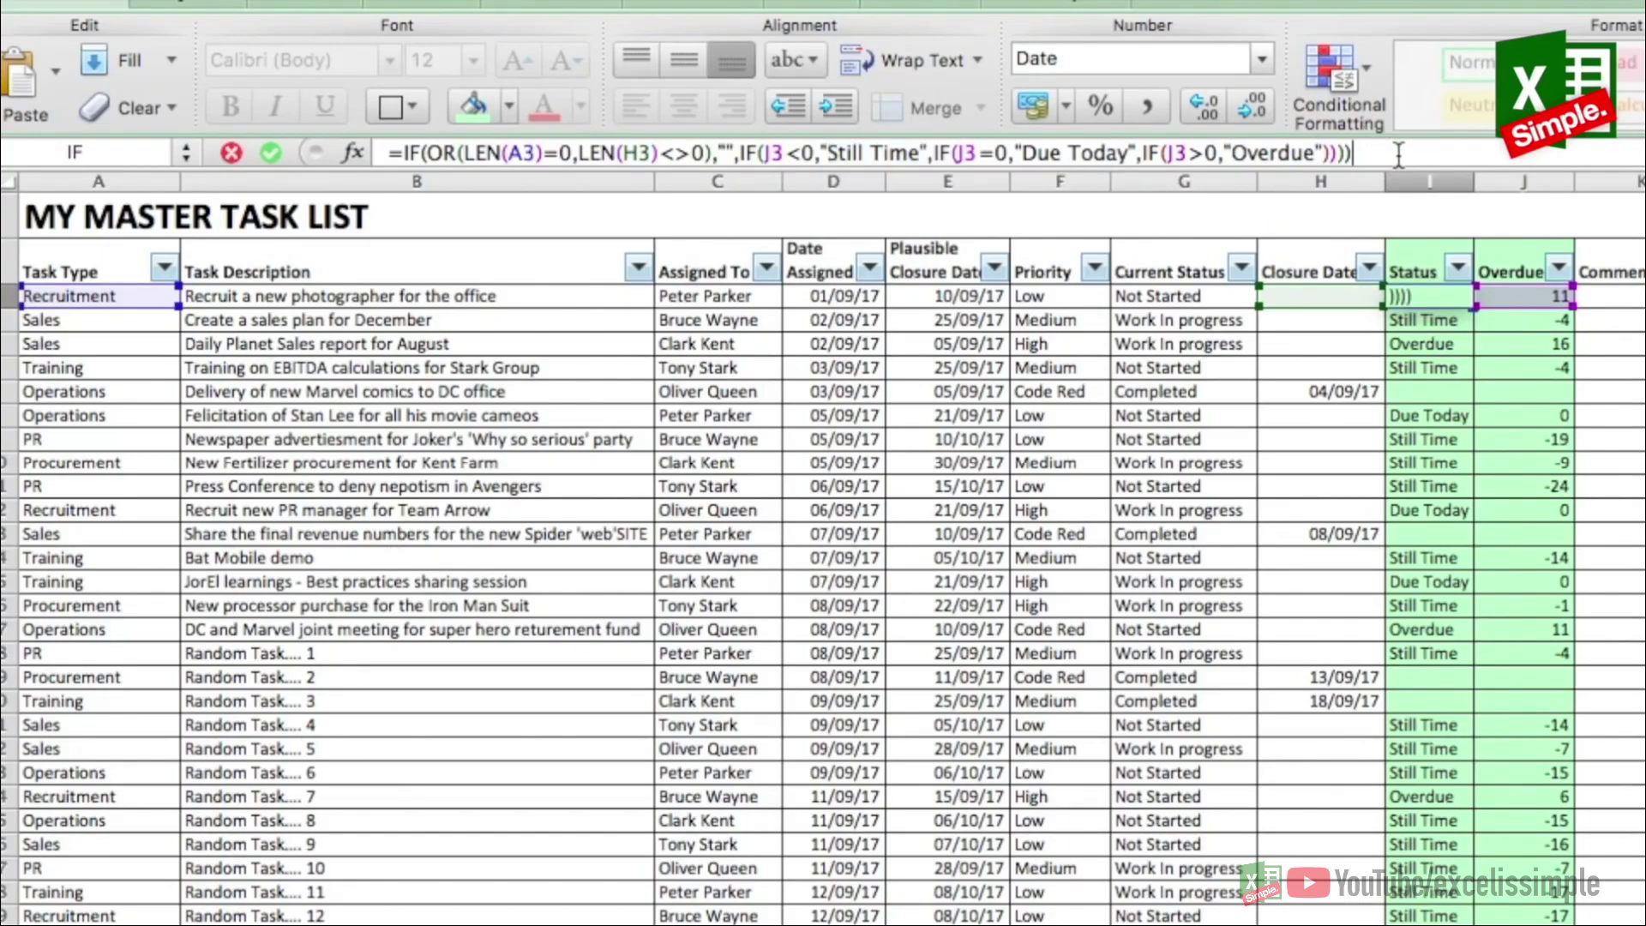
pyautogui.press('Return')
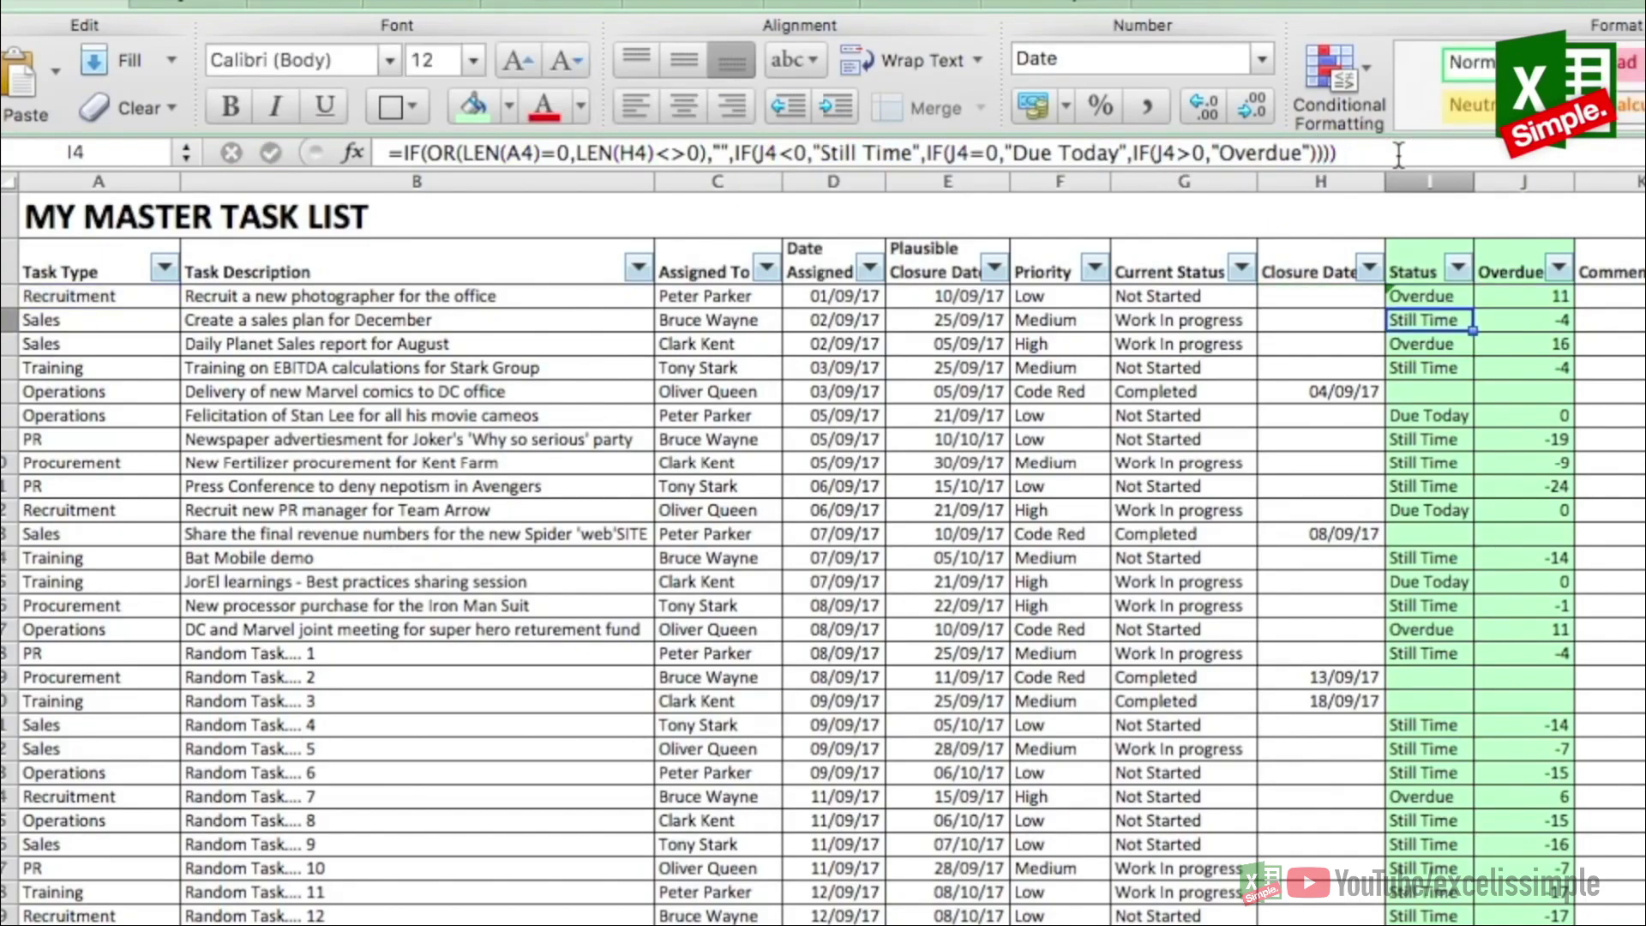
# Step: Review the Status column from I3 downward, and compare the closure date with the Status cell of the row 7 task
pyautogui.press('Up')
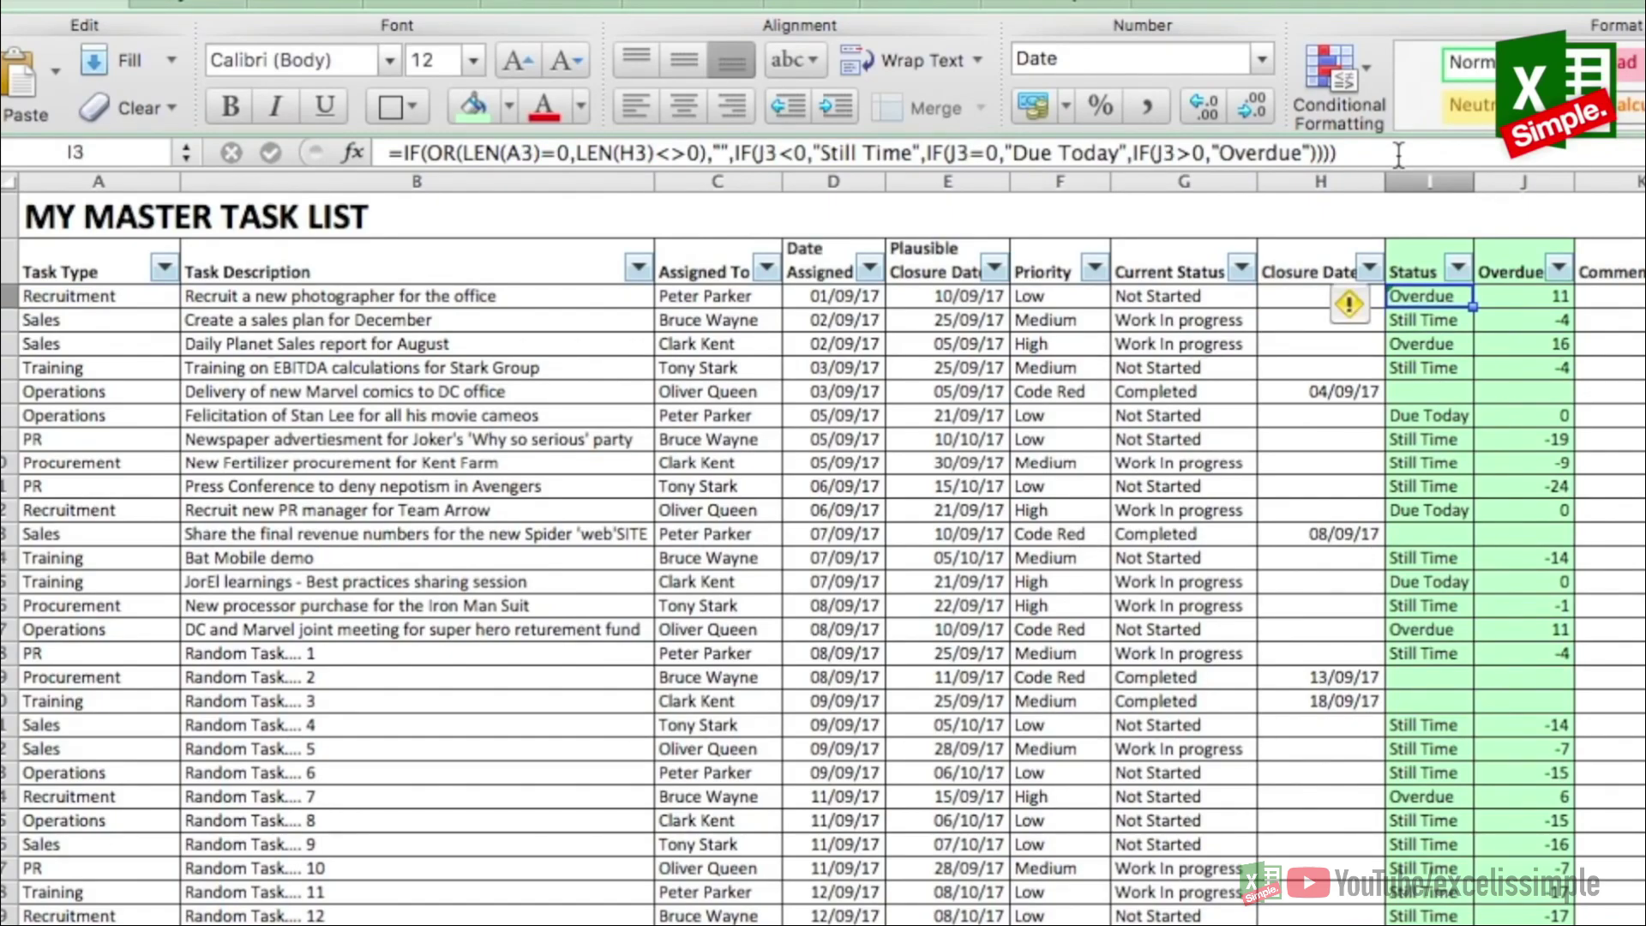
pyautogui.hotkey('ctrl', 'shift', 'Down')
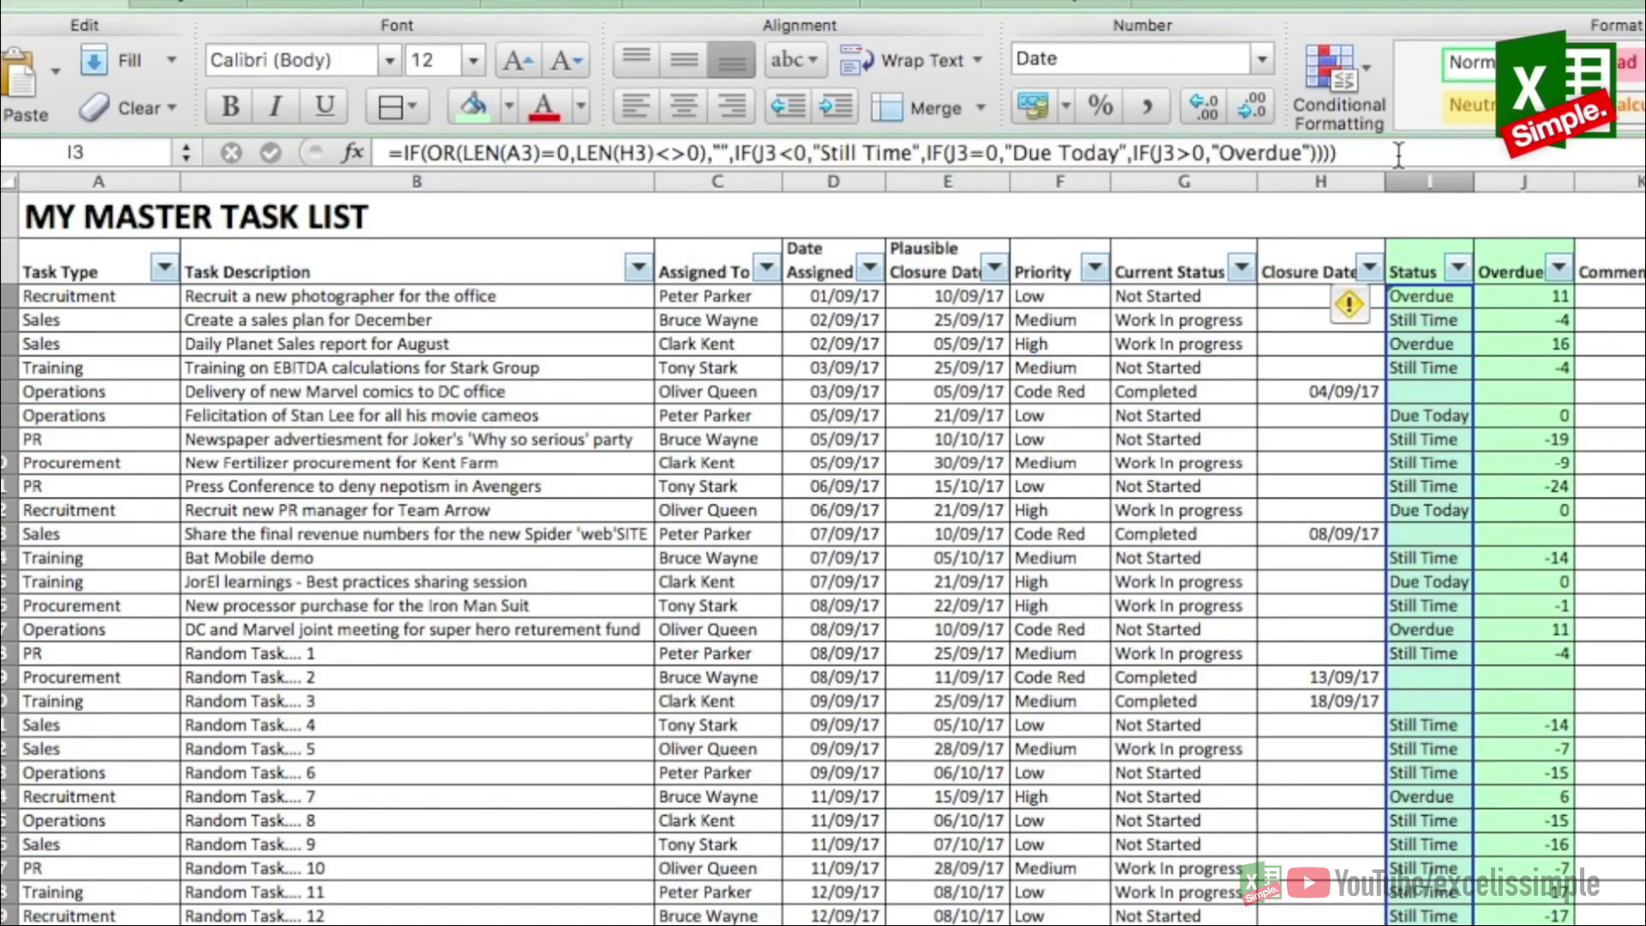
pyautogui.click(1354, 393)
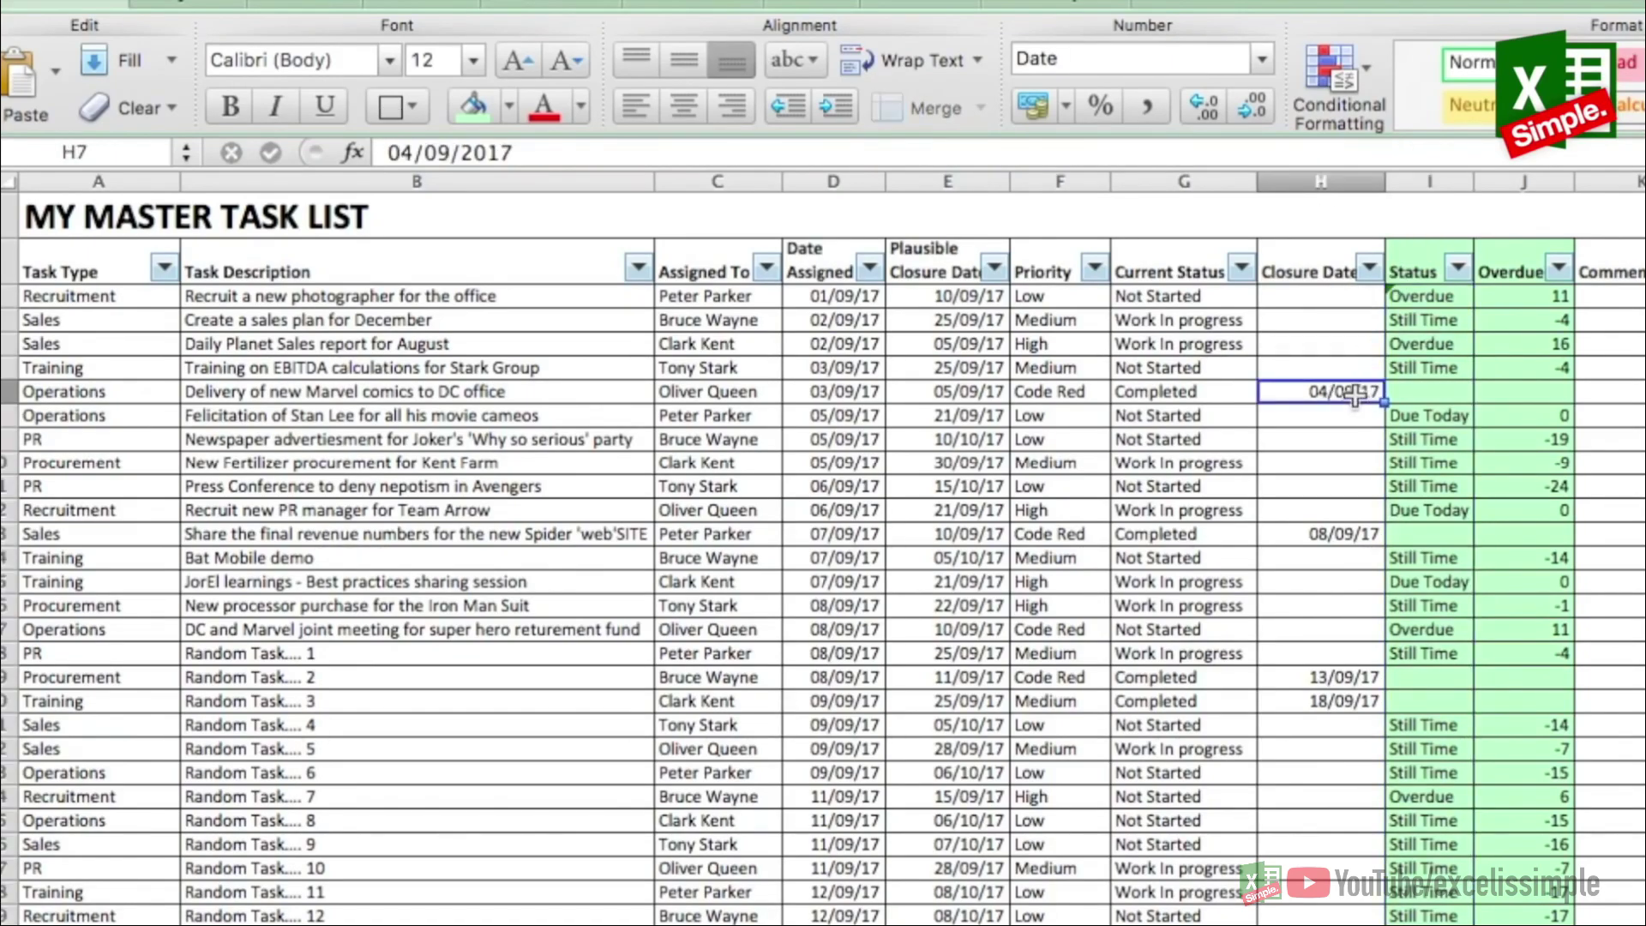
pyautogui.moveTo(1351, 392); pyautogui.dragTo(1437, 388)
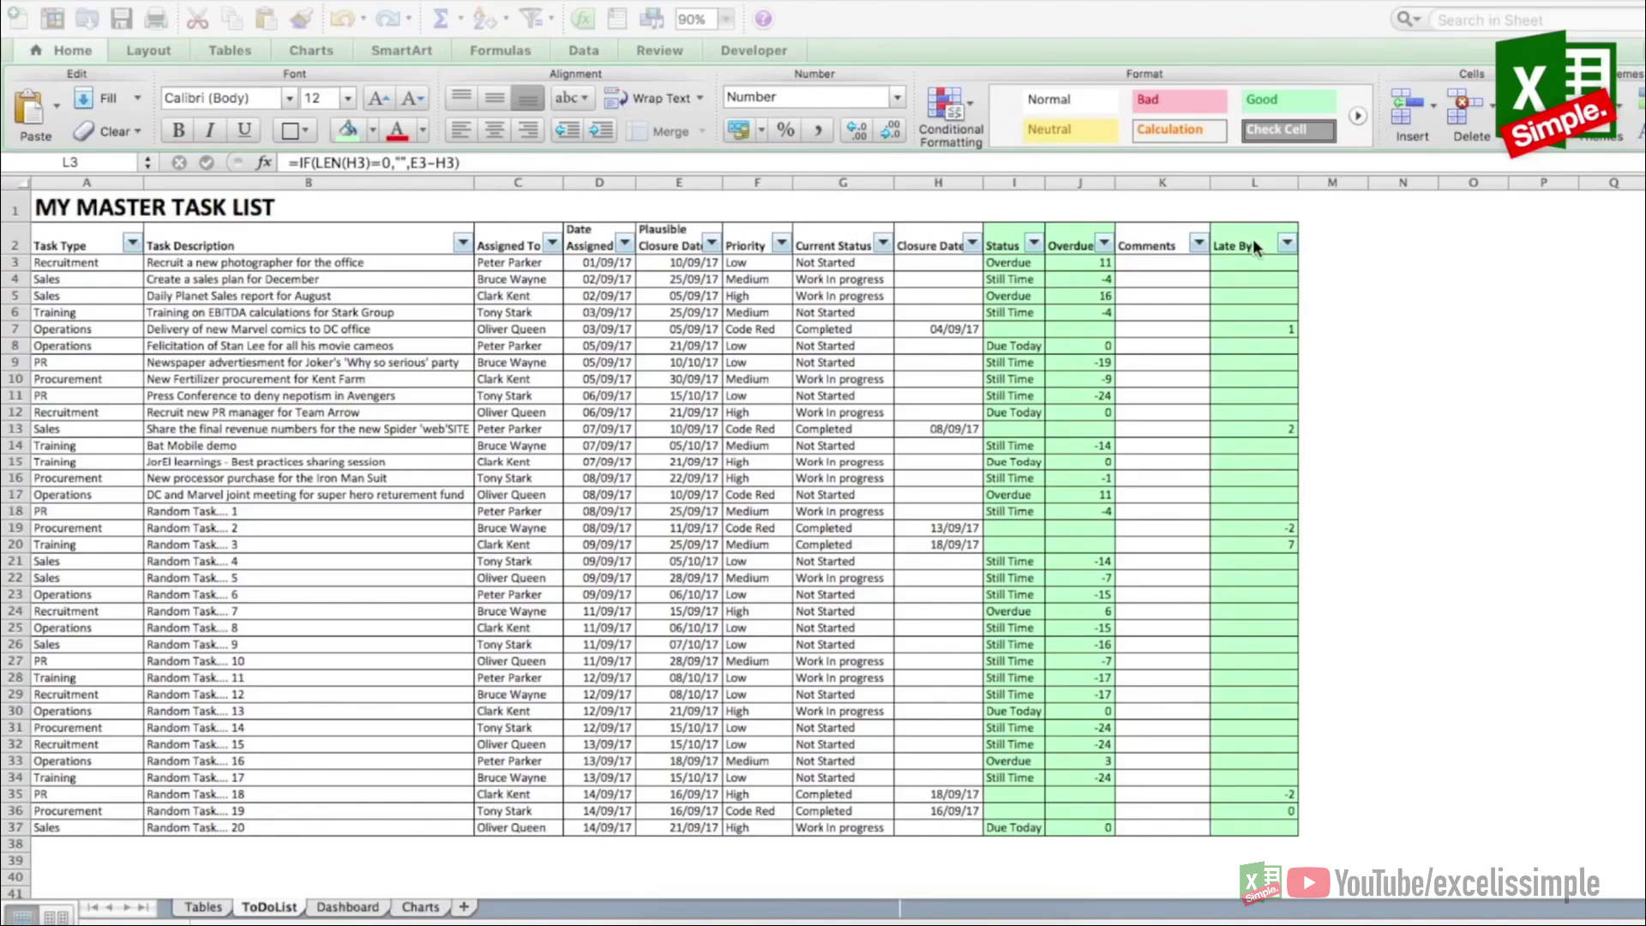
# Step: Compare the Closure Date and Late By cells of the tasks in rows 7 and 3
pyautogui.click(954, 333)
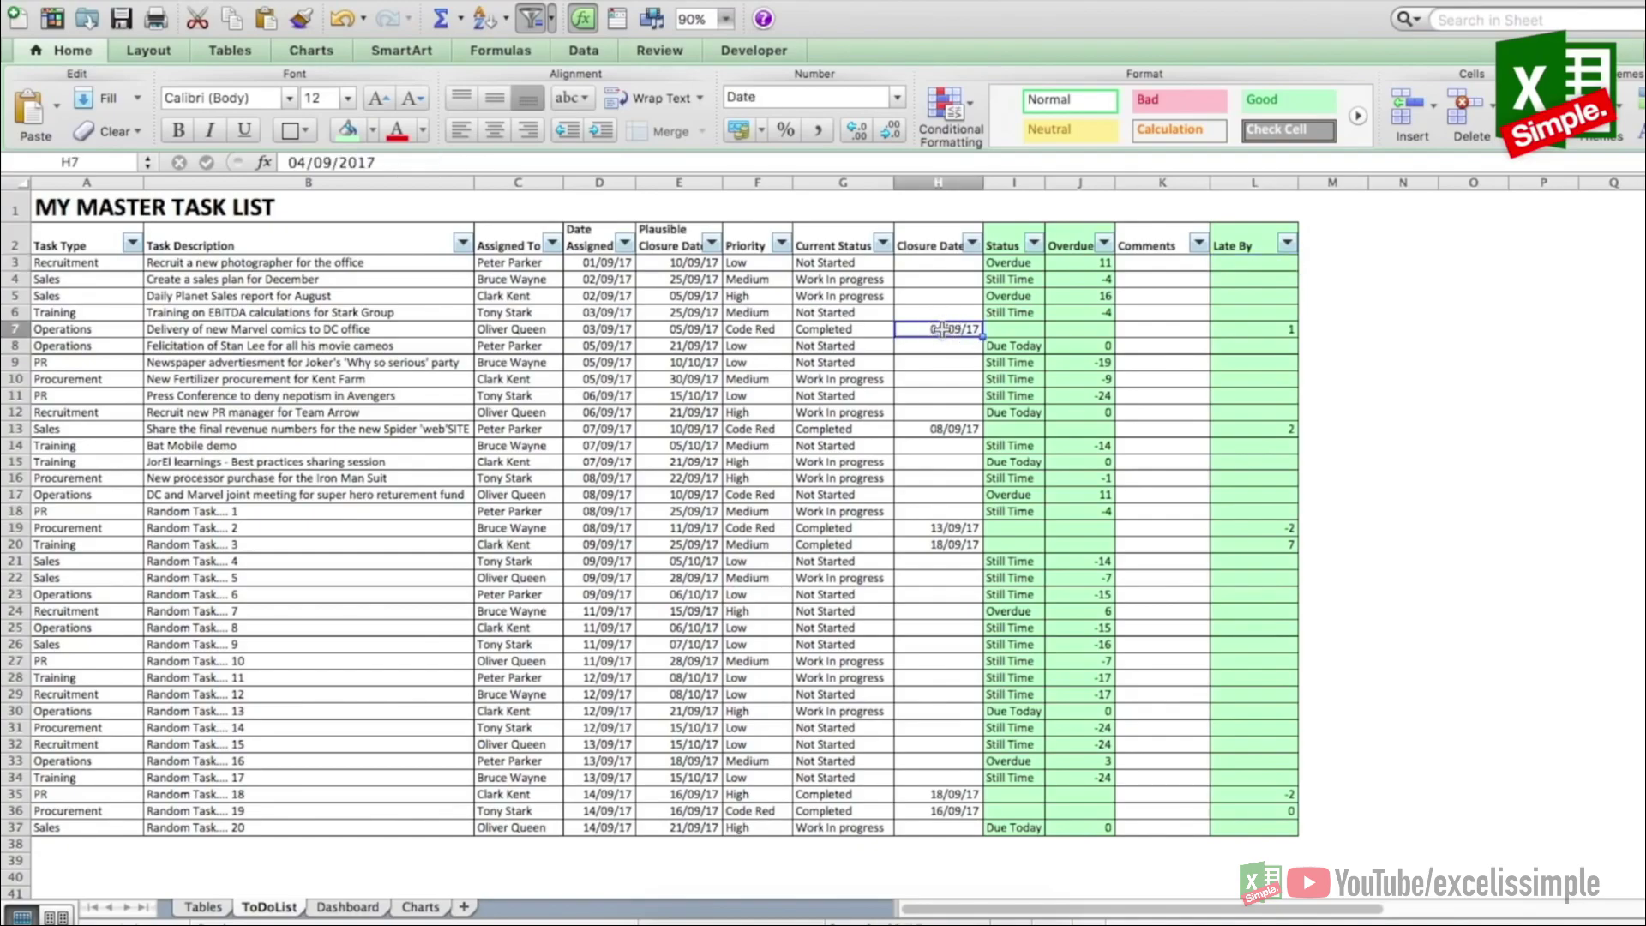
pyautogui.press('Right')
pyautogui.press('Right')
pyautogui.press('Right')
pyautogui.press('Right')
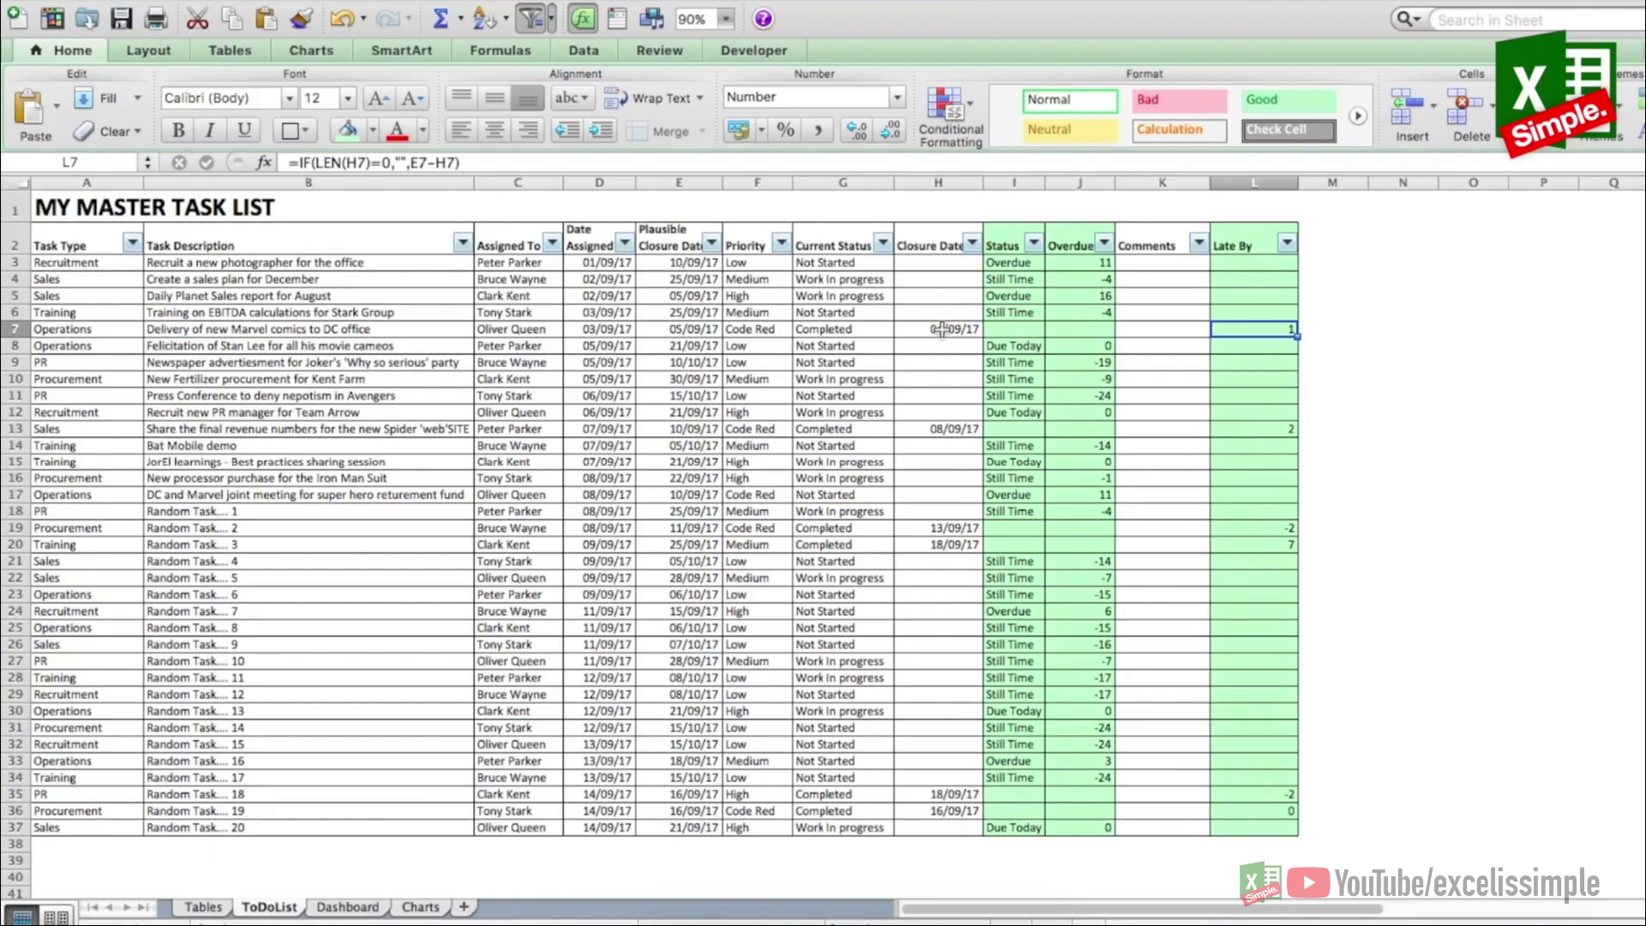
pyautogui.click(1257, 266)
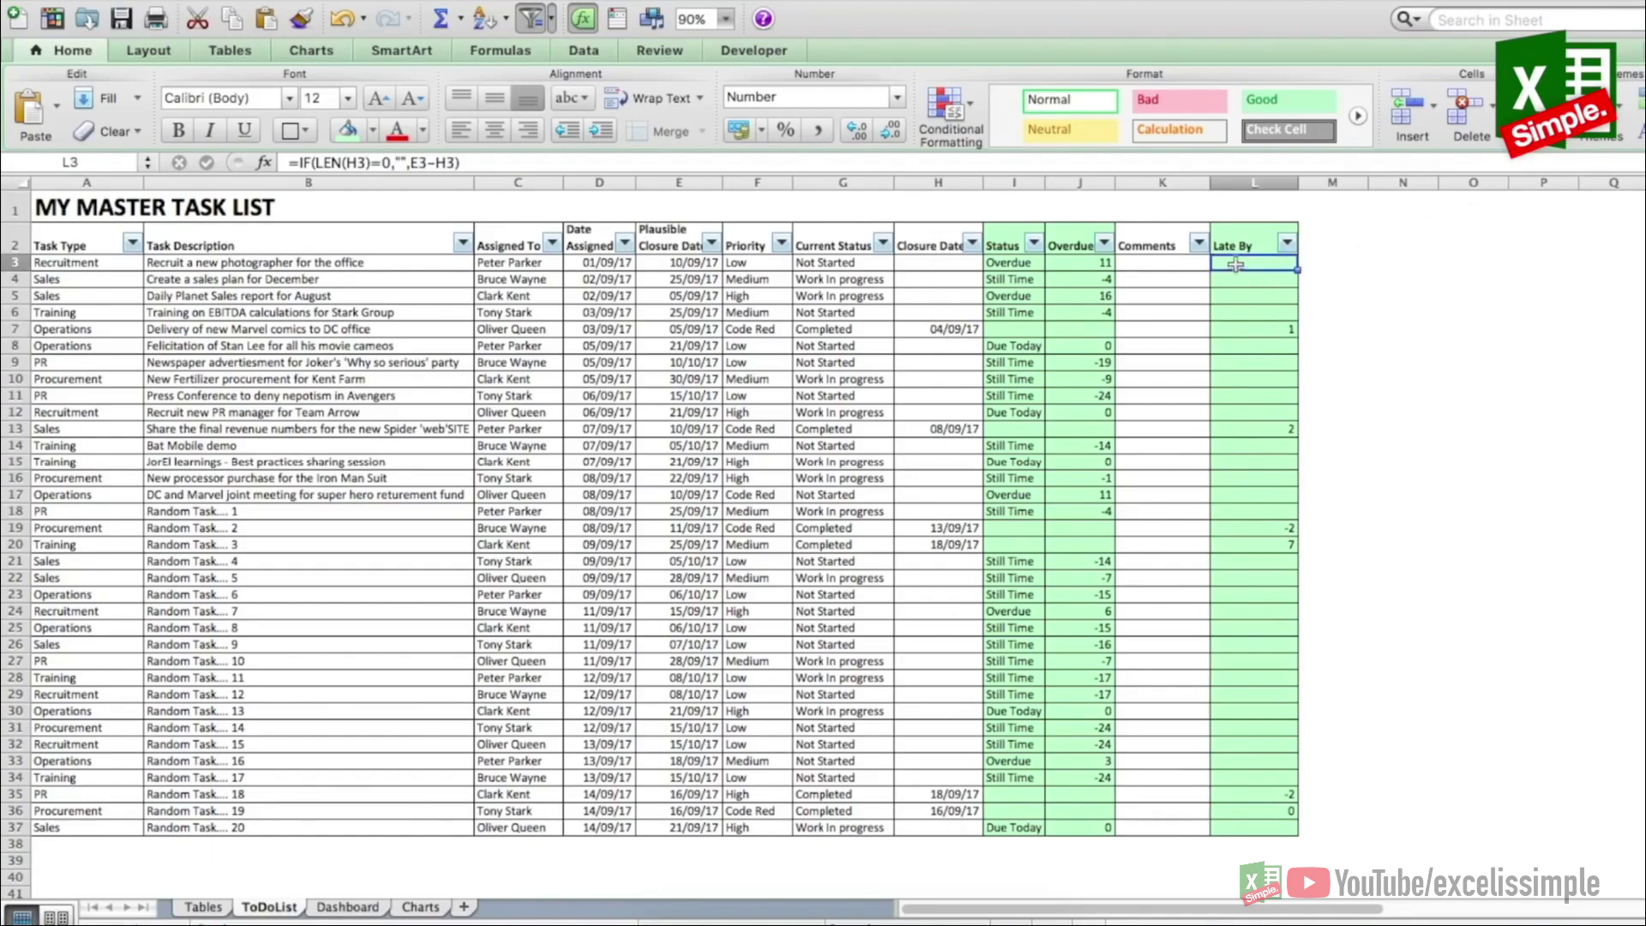
pyautogui.click(952, 269)
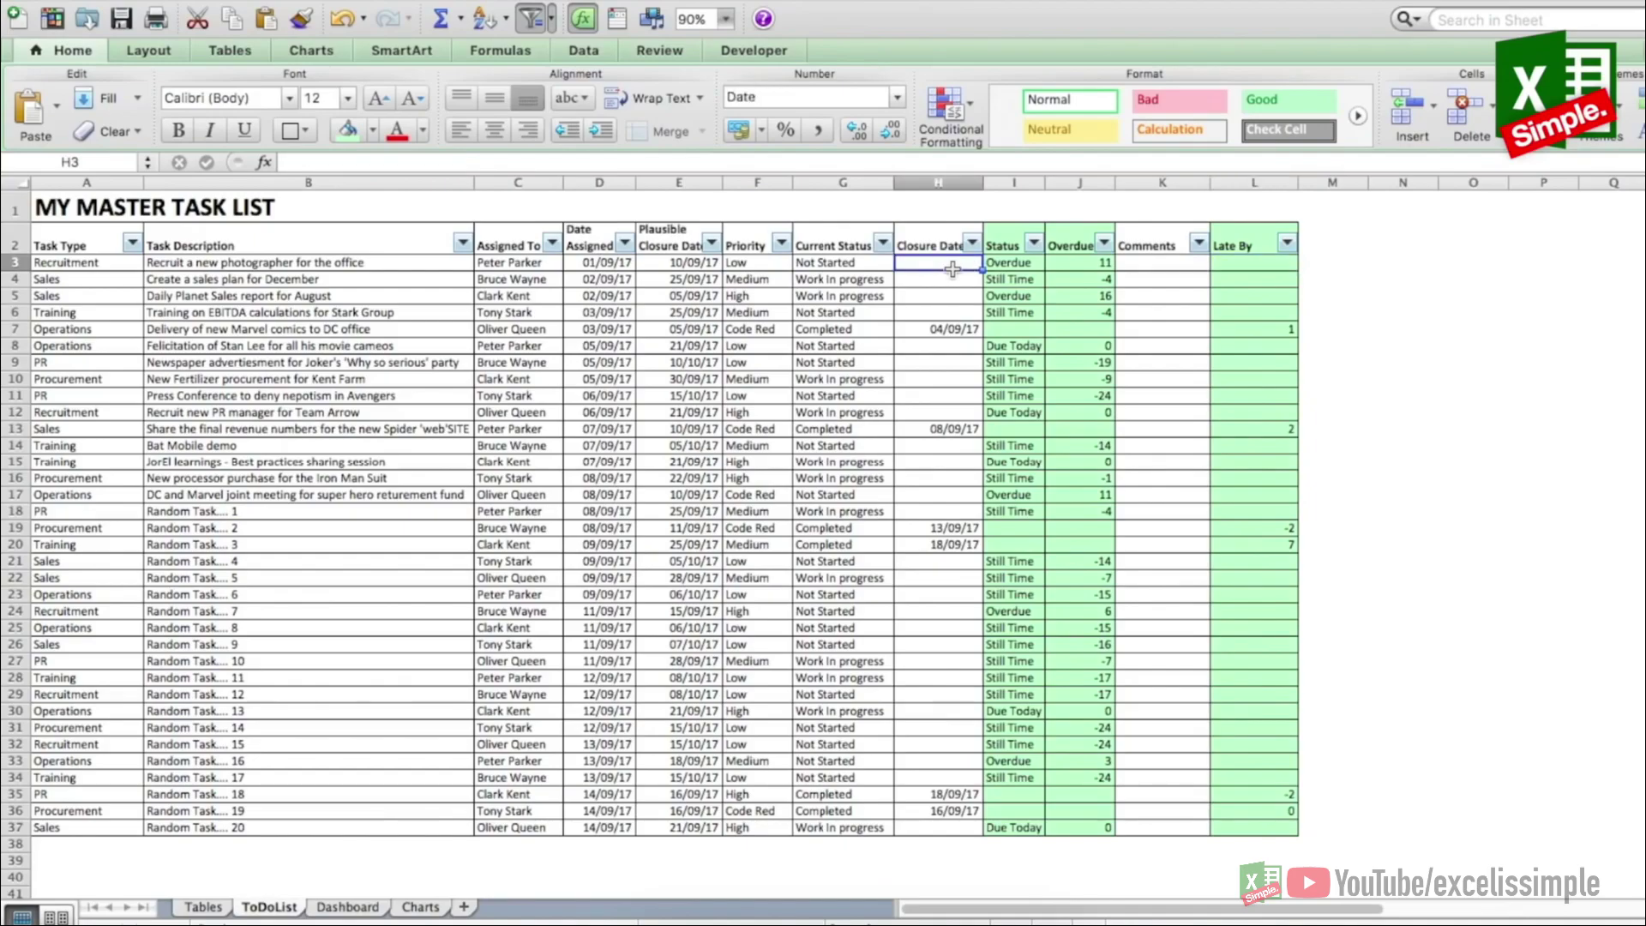
pyautogui.click(960, 333)
pyautogui.click(949, 258)
# Step: Examine the Late By formula in cell L3, including its LEN(H3) check, leave it as is, and review the column's results
pyautogui.click(1271, 264)
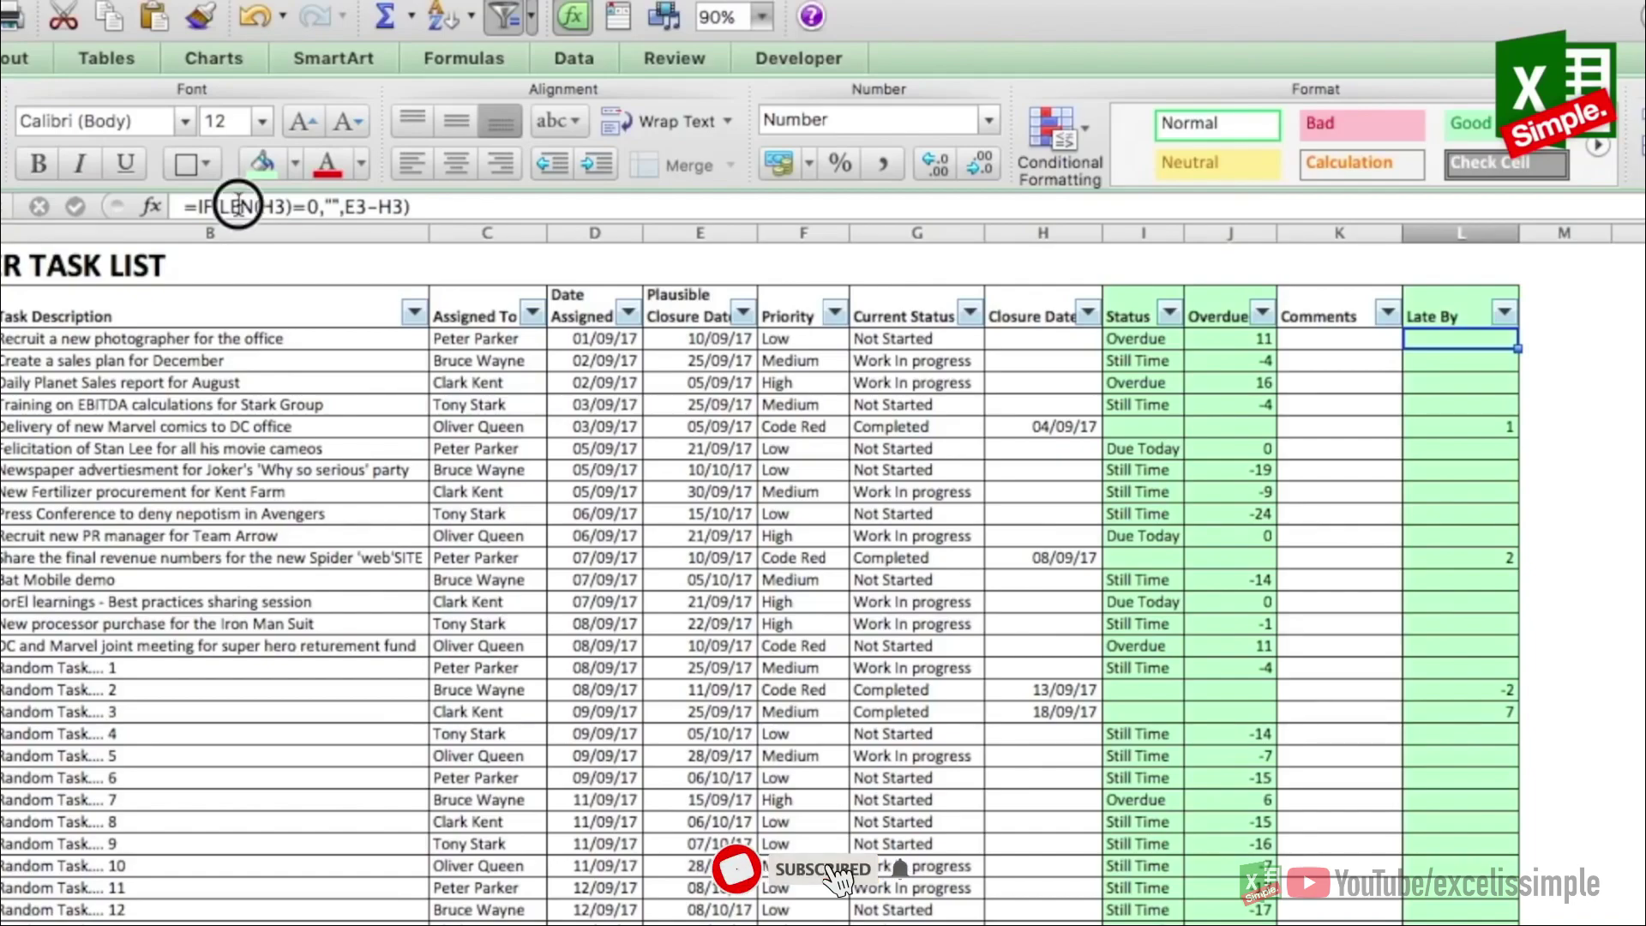
pyautogui.click(334, 162)
pyautogui.doubleClick(360, 162)
pyautogui.click(296, 206)
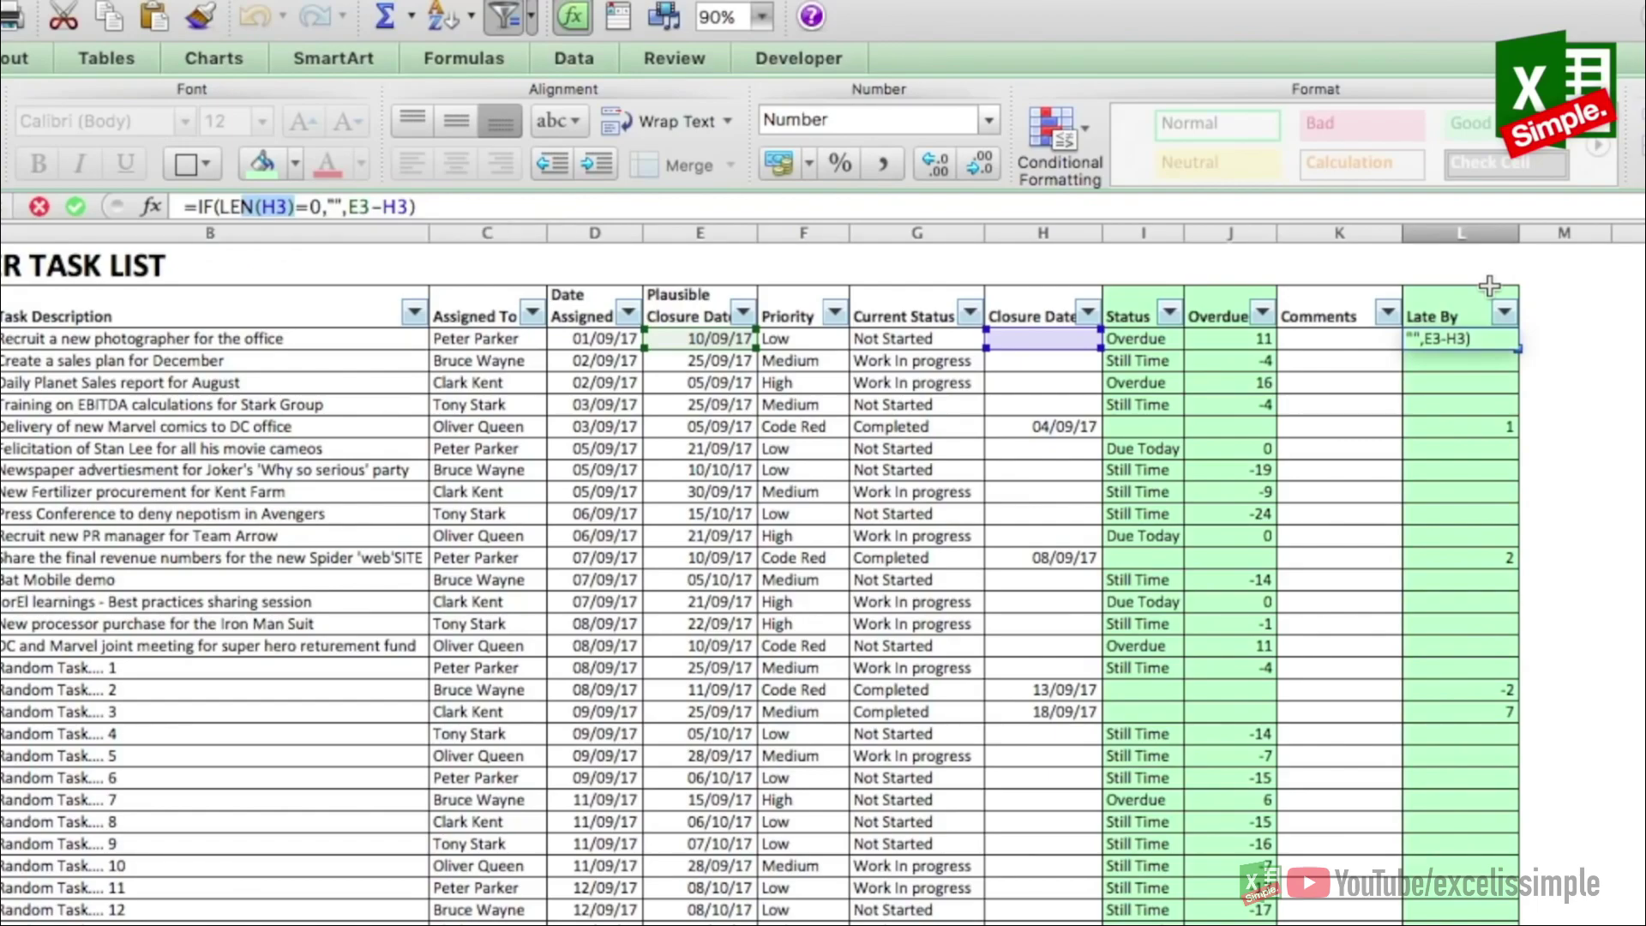
pyautogui.press('Return')
pyautogui.moveTo(1487, 429); pyautogui.dragTo(1500, 921)
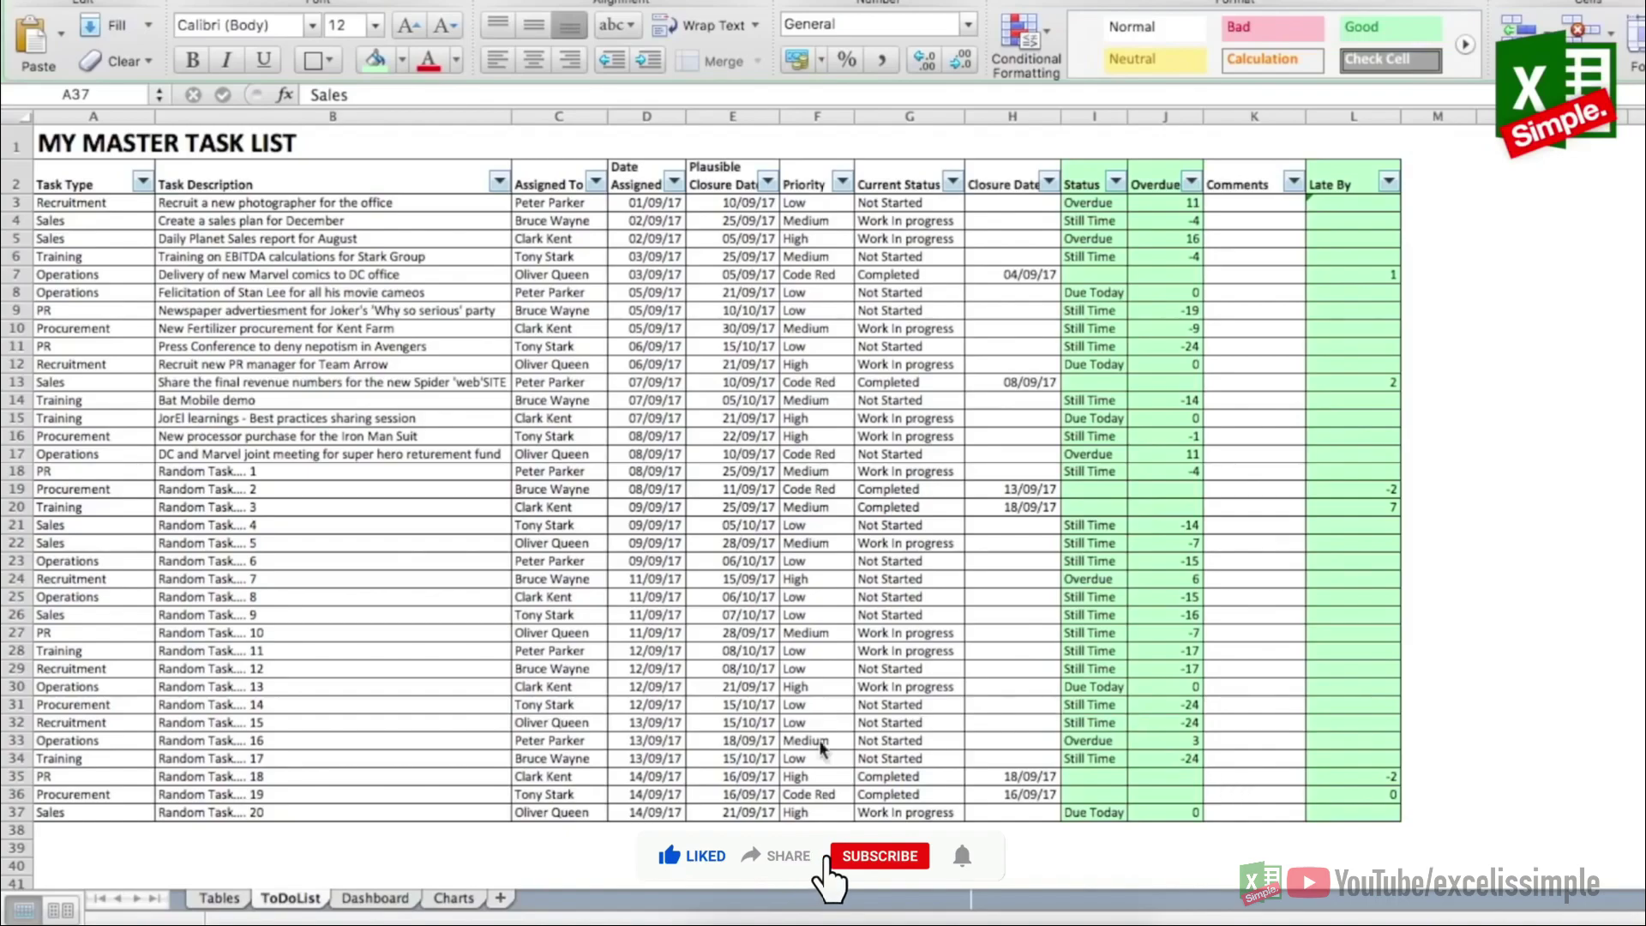
# Step: Open the Dashboard sheet and review the priority labels and status headings of the Priority Vs Task Status table
pyautogui.click(388, 904)
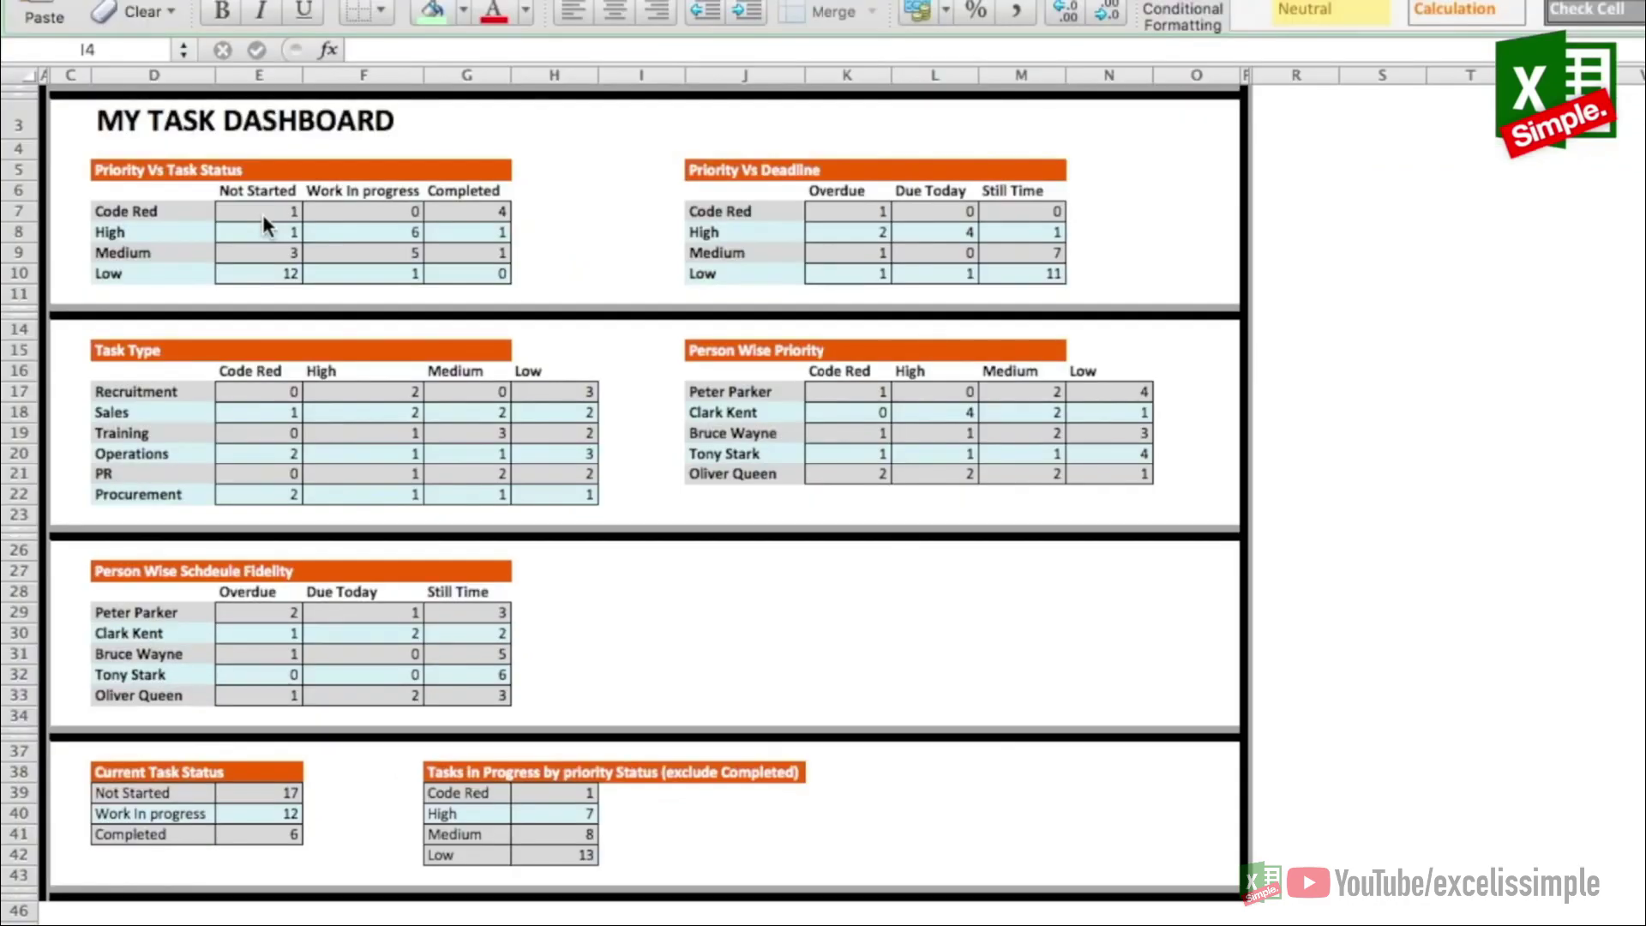
pyautogui.click(146, 167)
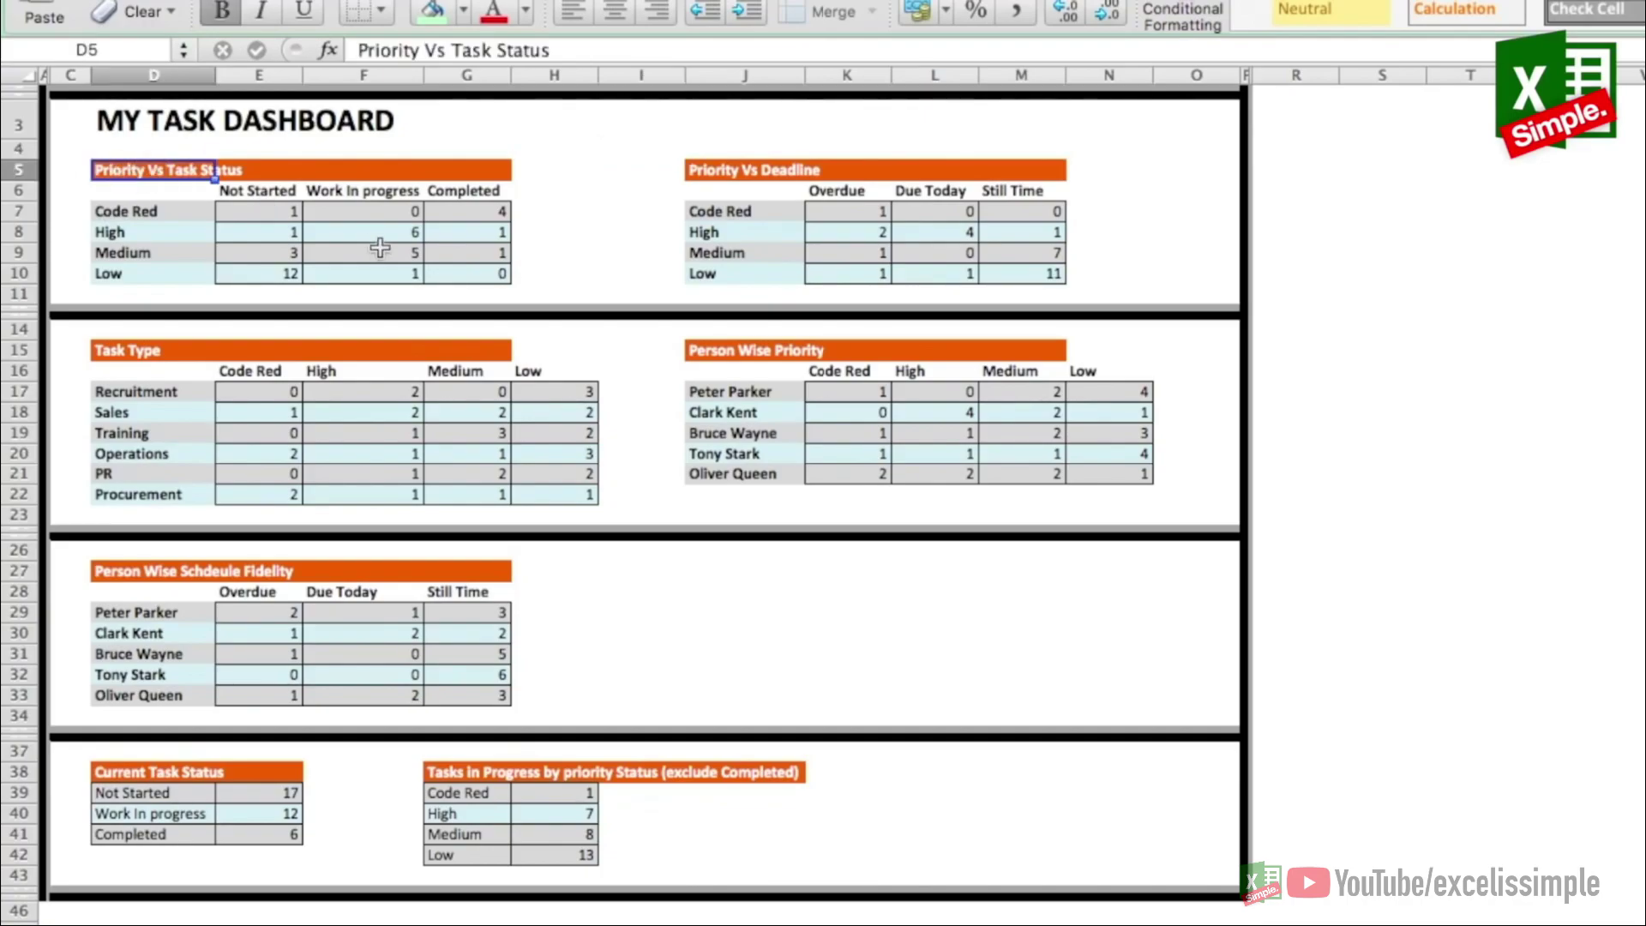
pyautogui.moveTo(167, 212); pyautogui.dragTo(158, 273)
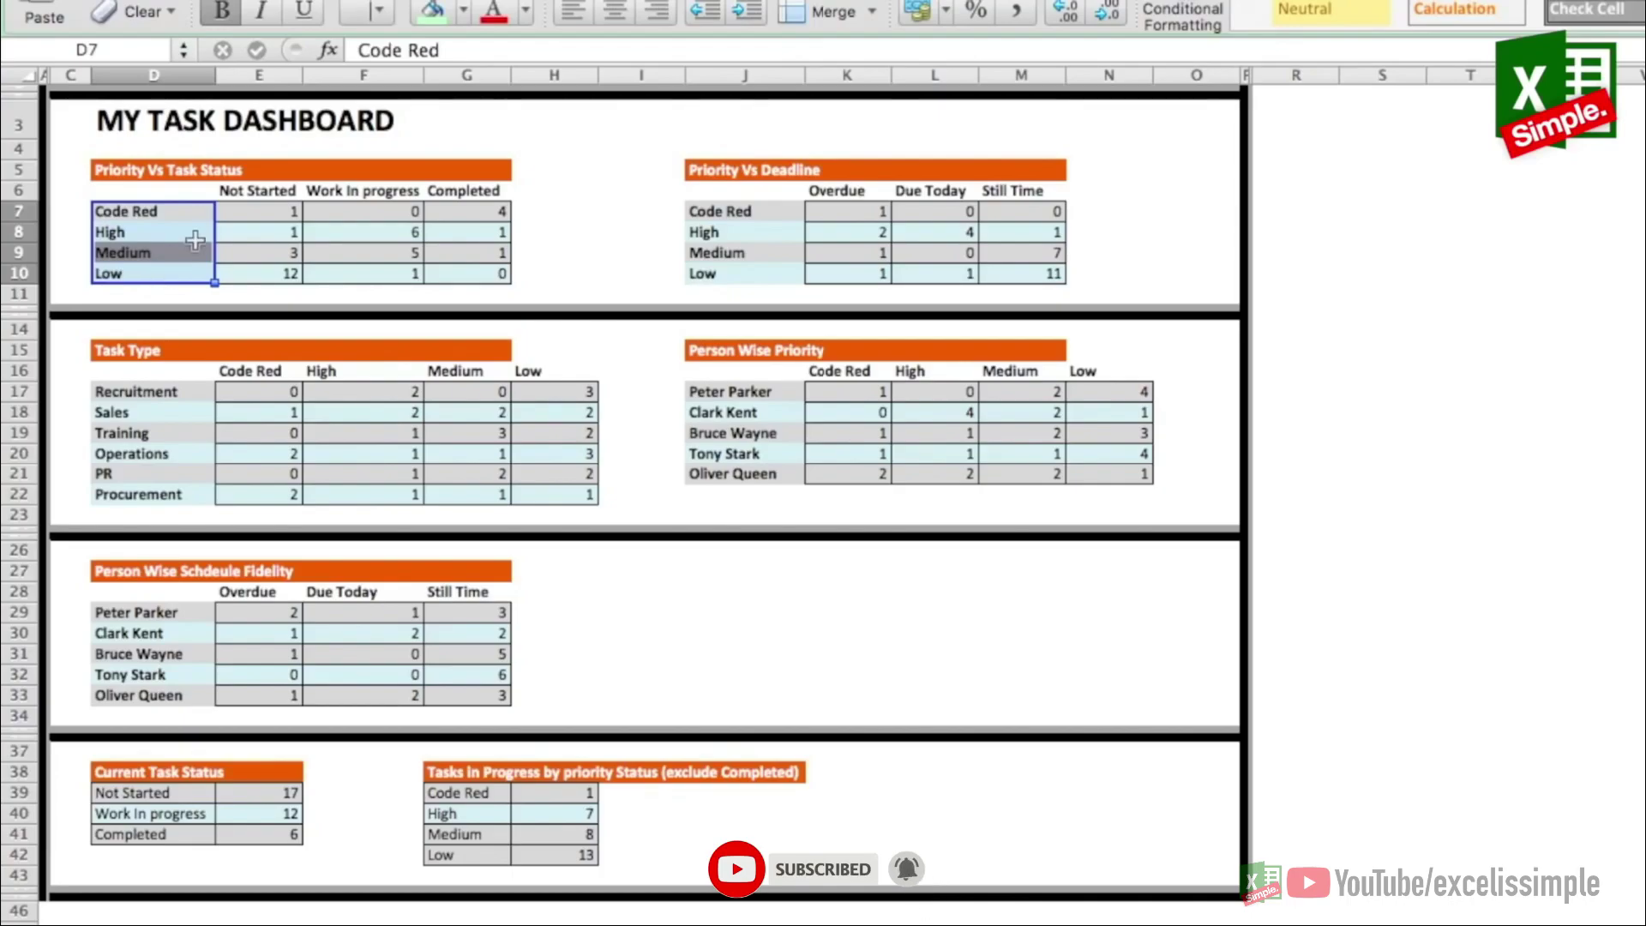
pyautogui.moveTo(243, 190); pyautogui.dragTo(478, 191)
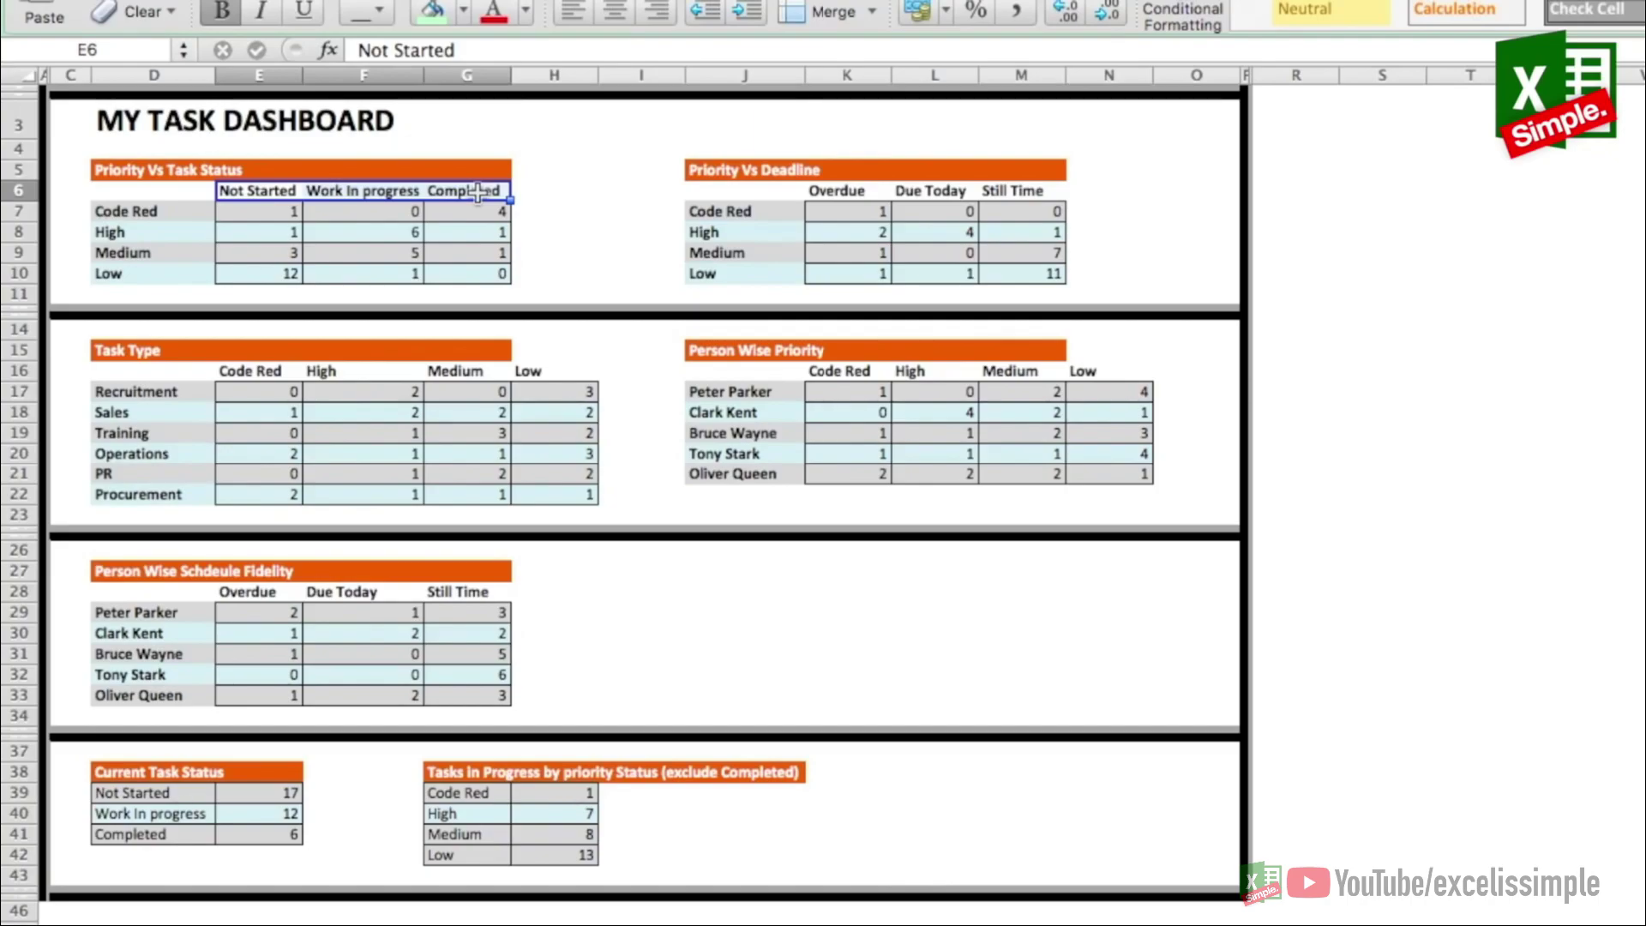
pyautogui.moveTo(163, 211); pyautogui.dragTo(164, 252)
pyautogui.moveTo(248, 191); pyautogui.dragTo(481, 200)
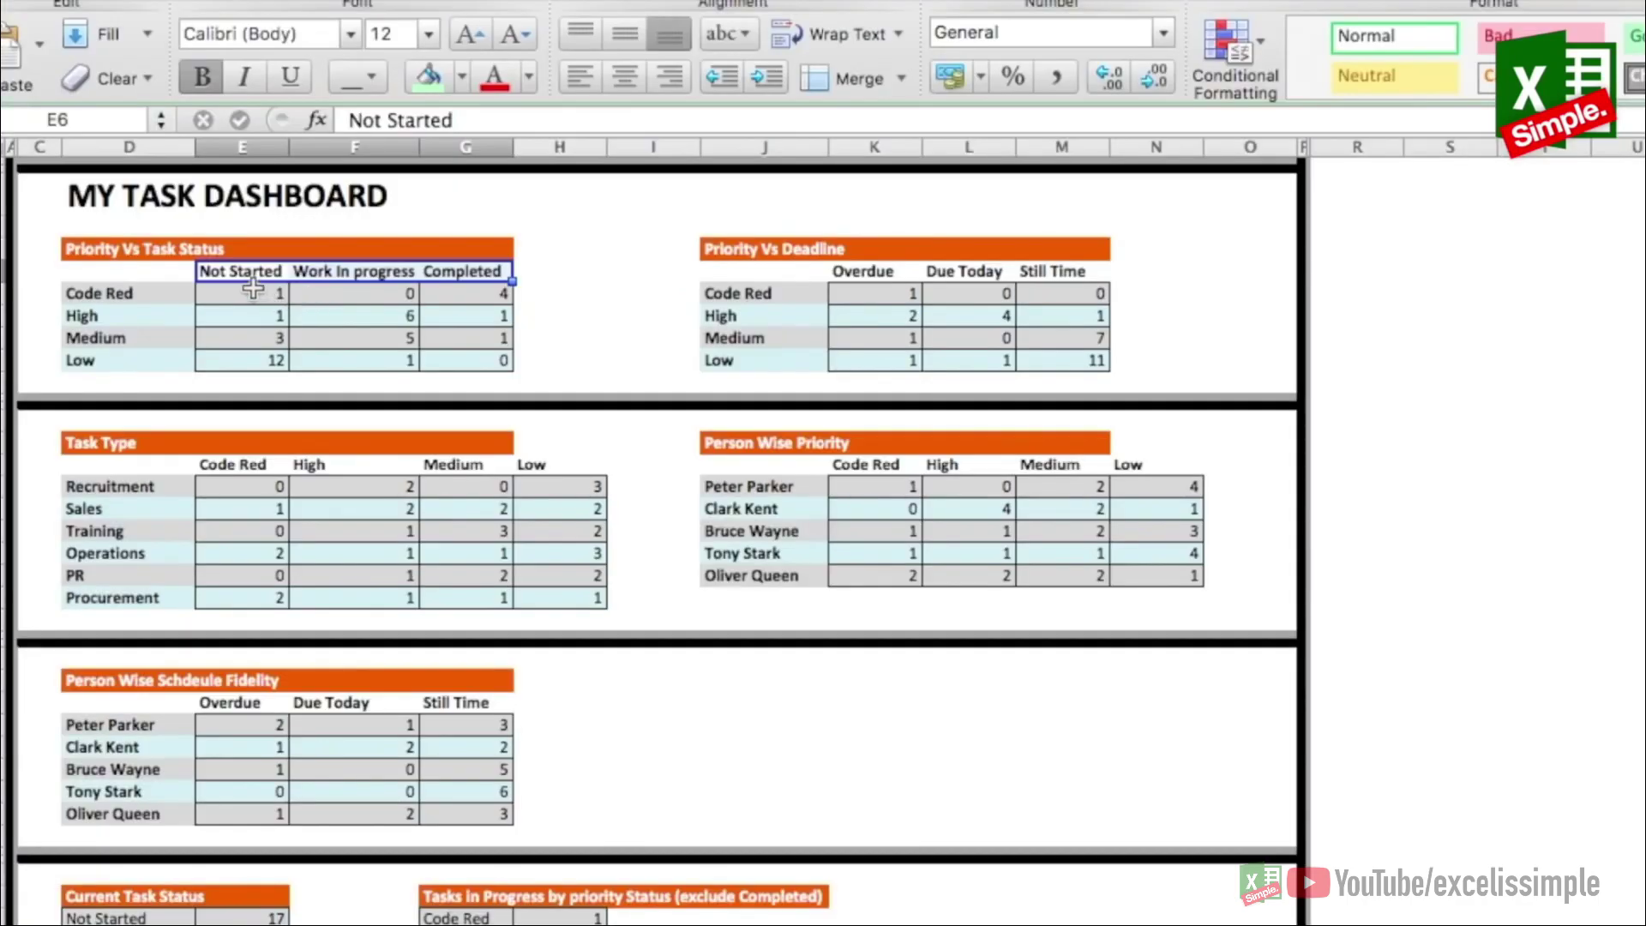
# Step: Examine the COUNTIFS formula in Dashboard cell E7 and its two criteria cells, D7 and E6
pyautogui.click(250, 211)
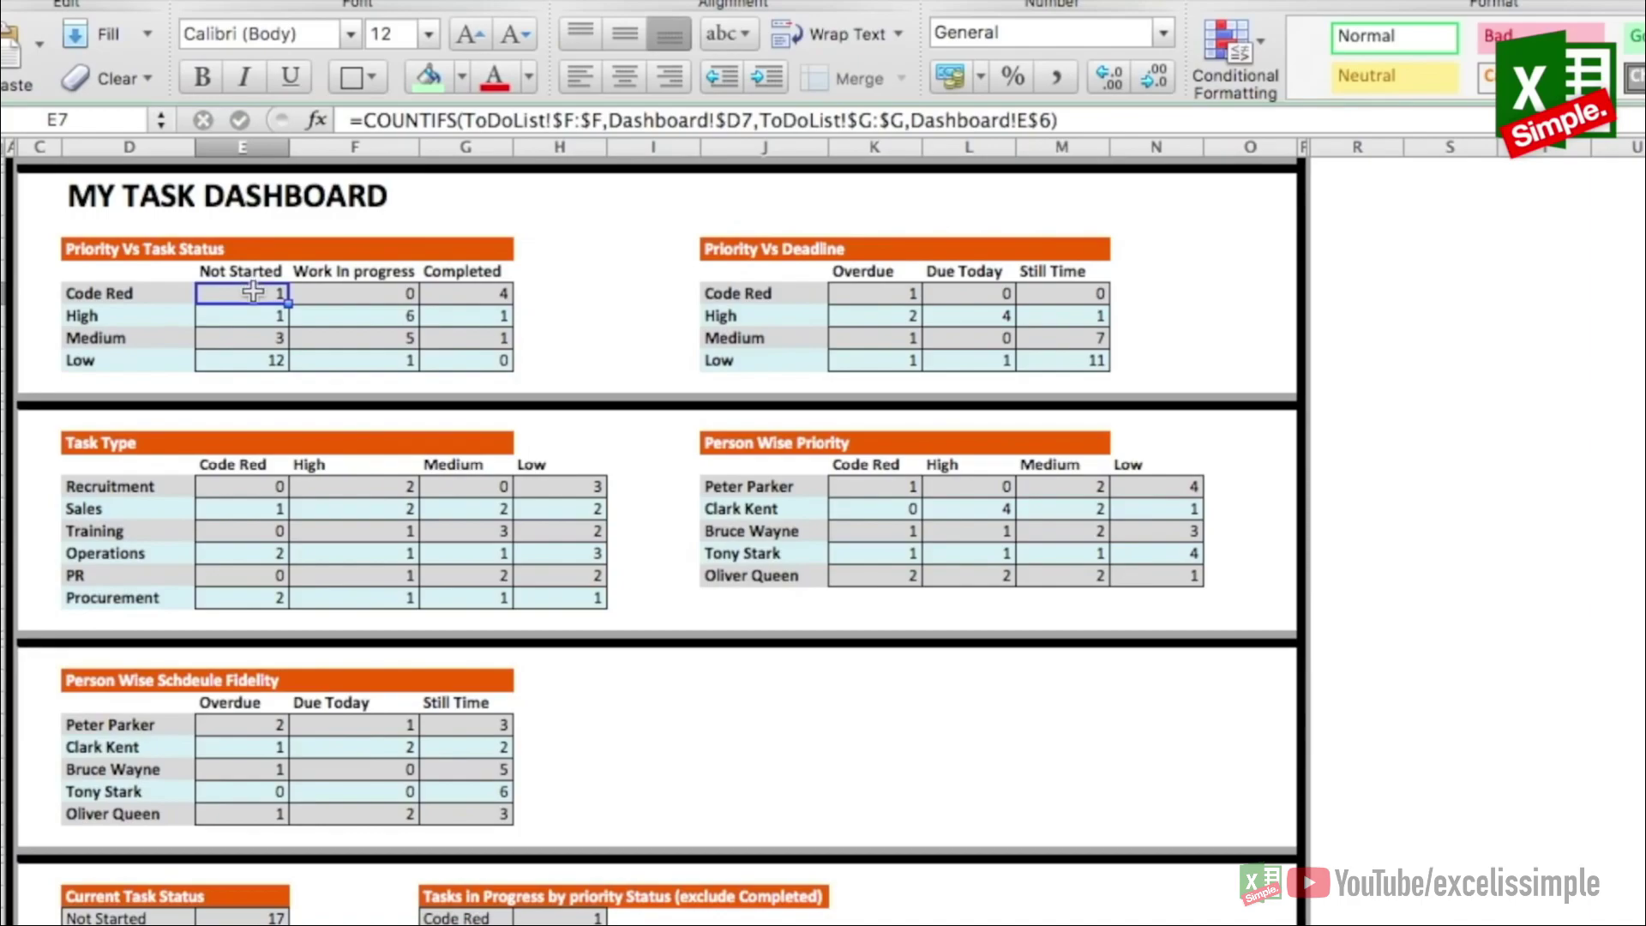
pyautogui.click(121, 294)
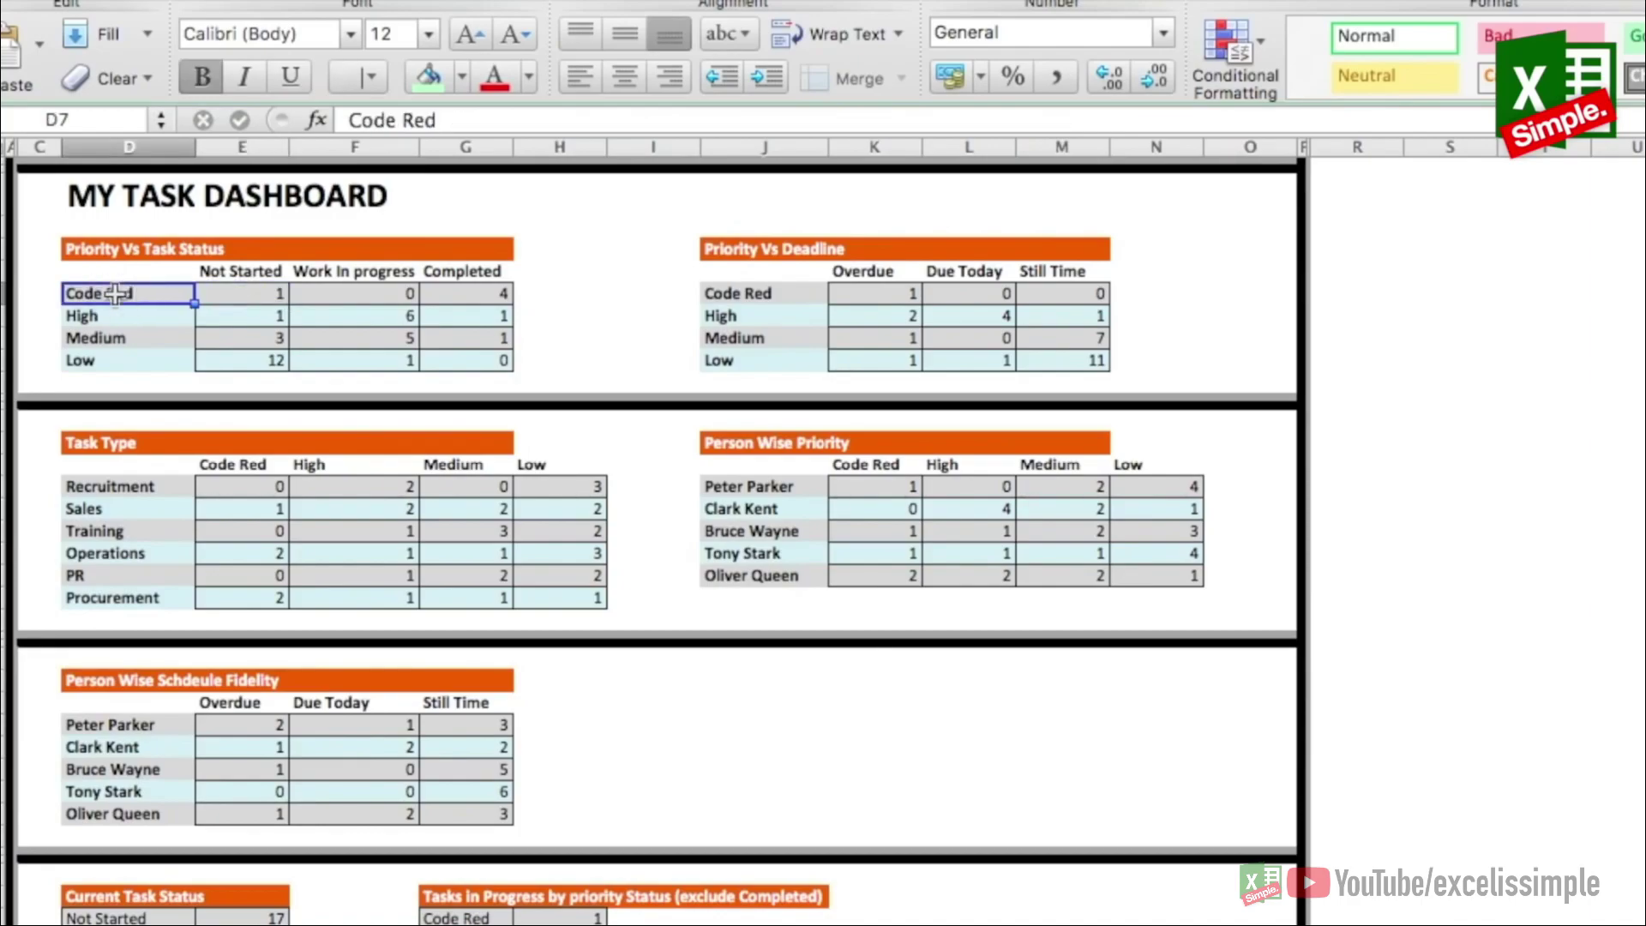
pyautogui.click(247, 274)
pyautogui.click(249, 293)
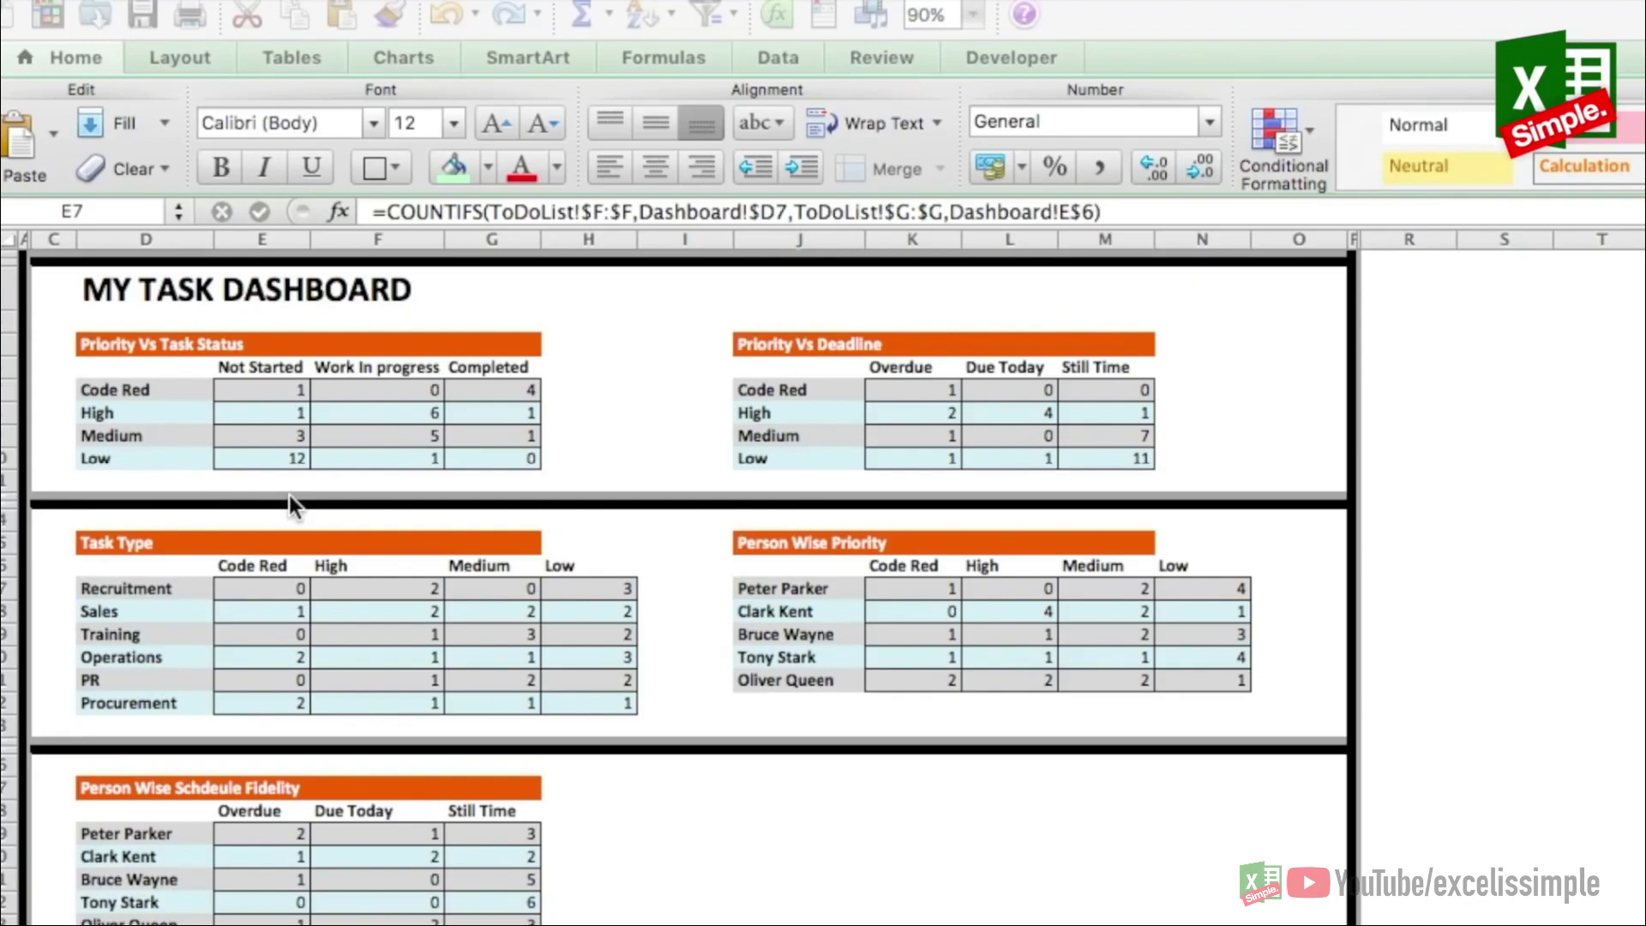
# Step: Clear the formulas from E7:G10 in the Priority Vs Task Status table
pyautogui.click(281, 393)
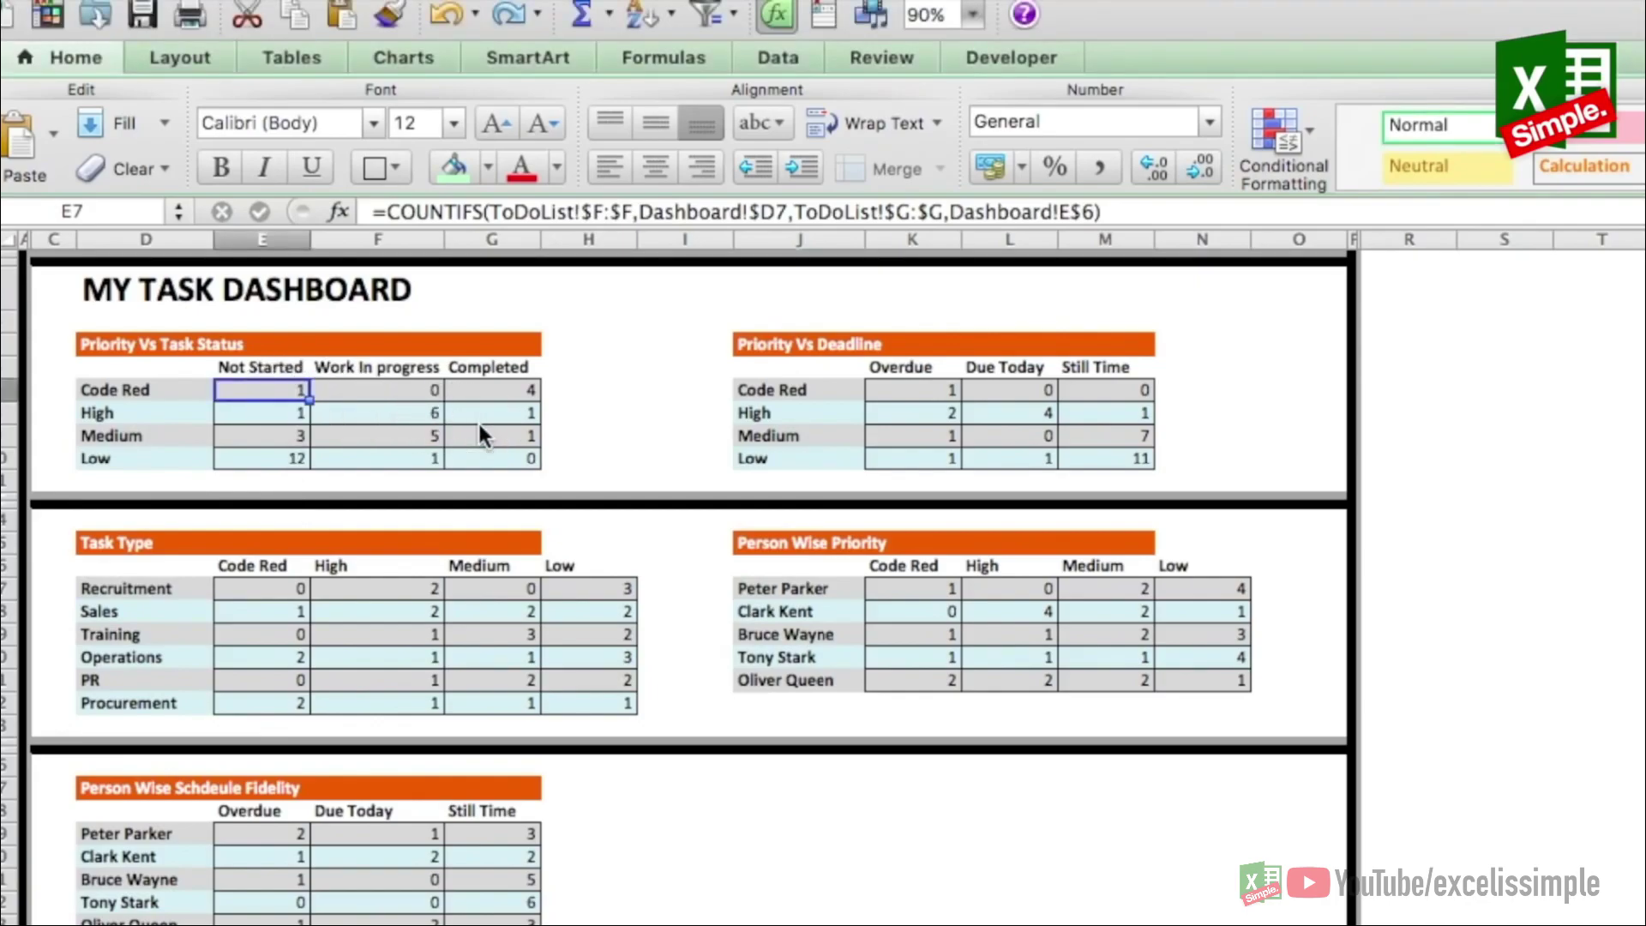
pyautogui.hotkey('shift', 'Down')
pyautogui.hotkey('shift', 'Down')
pyautogui.hotkey('shift', 'Down')
pyautogui.hotkey('shift', 'Right')
pyautogui.hotkey('shift', 'Right')
pyautogui.hotkey('shift', 'Right')
pyautogui.hotkey('shift', 'Left')
pyautogui.press('Delete')
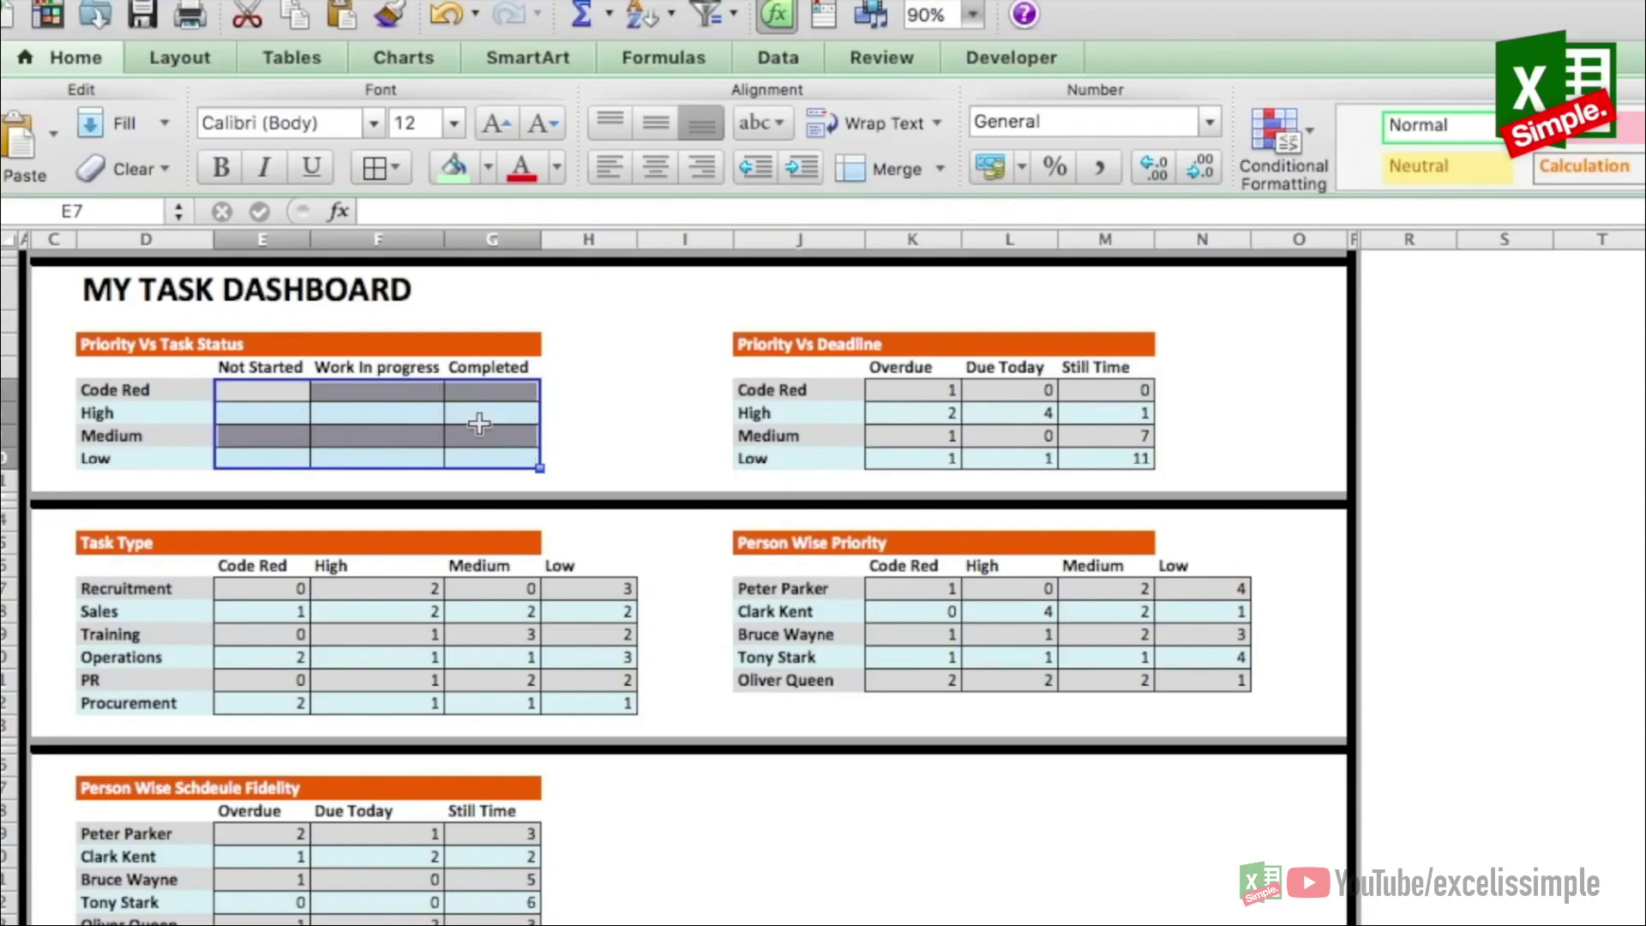
# Step: Start a COUNTIFS formula in E7 with ToDoList column F:F as the first criteria range and Dashboard cell D7 as its criterion
pyautogui.press('Left')
pyautogui.press('Right')
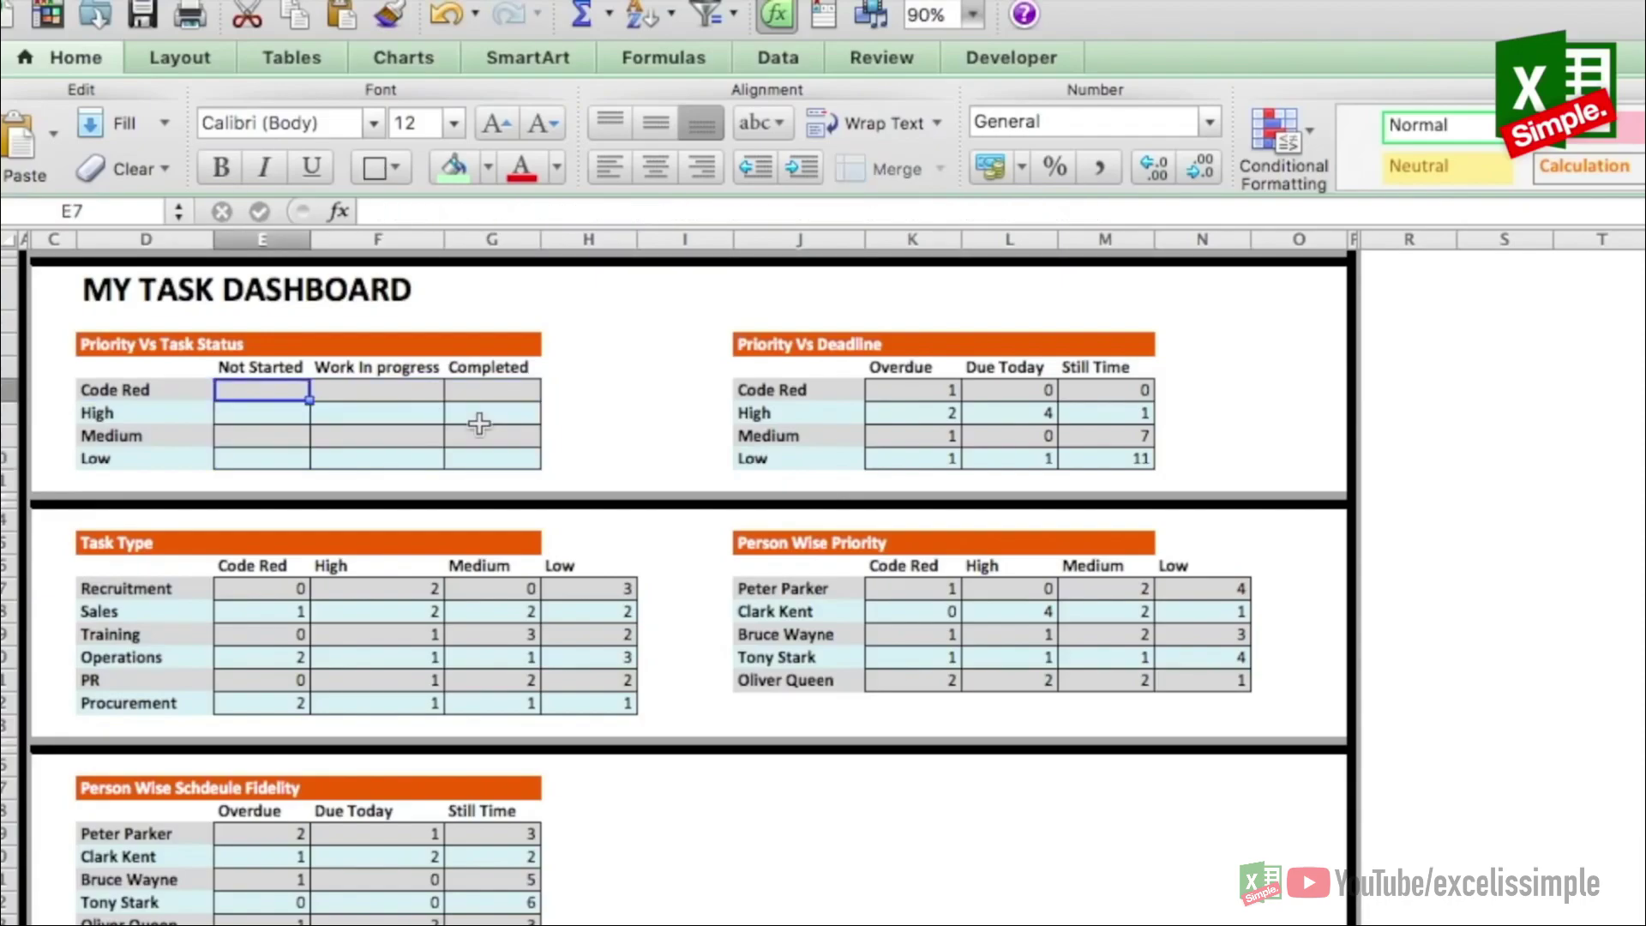
pyautogui.write('=countifS')
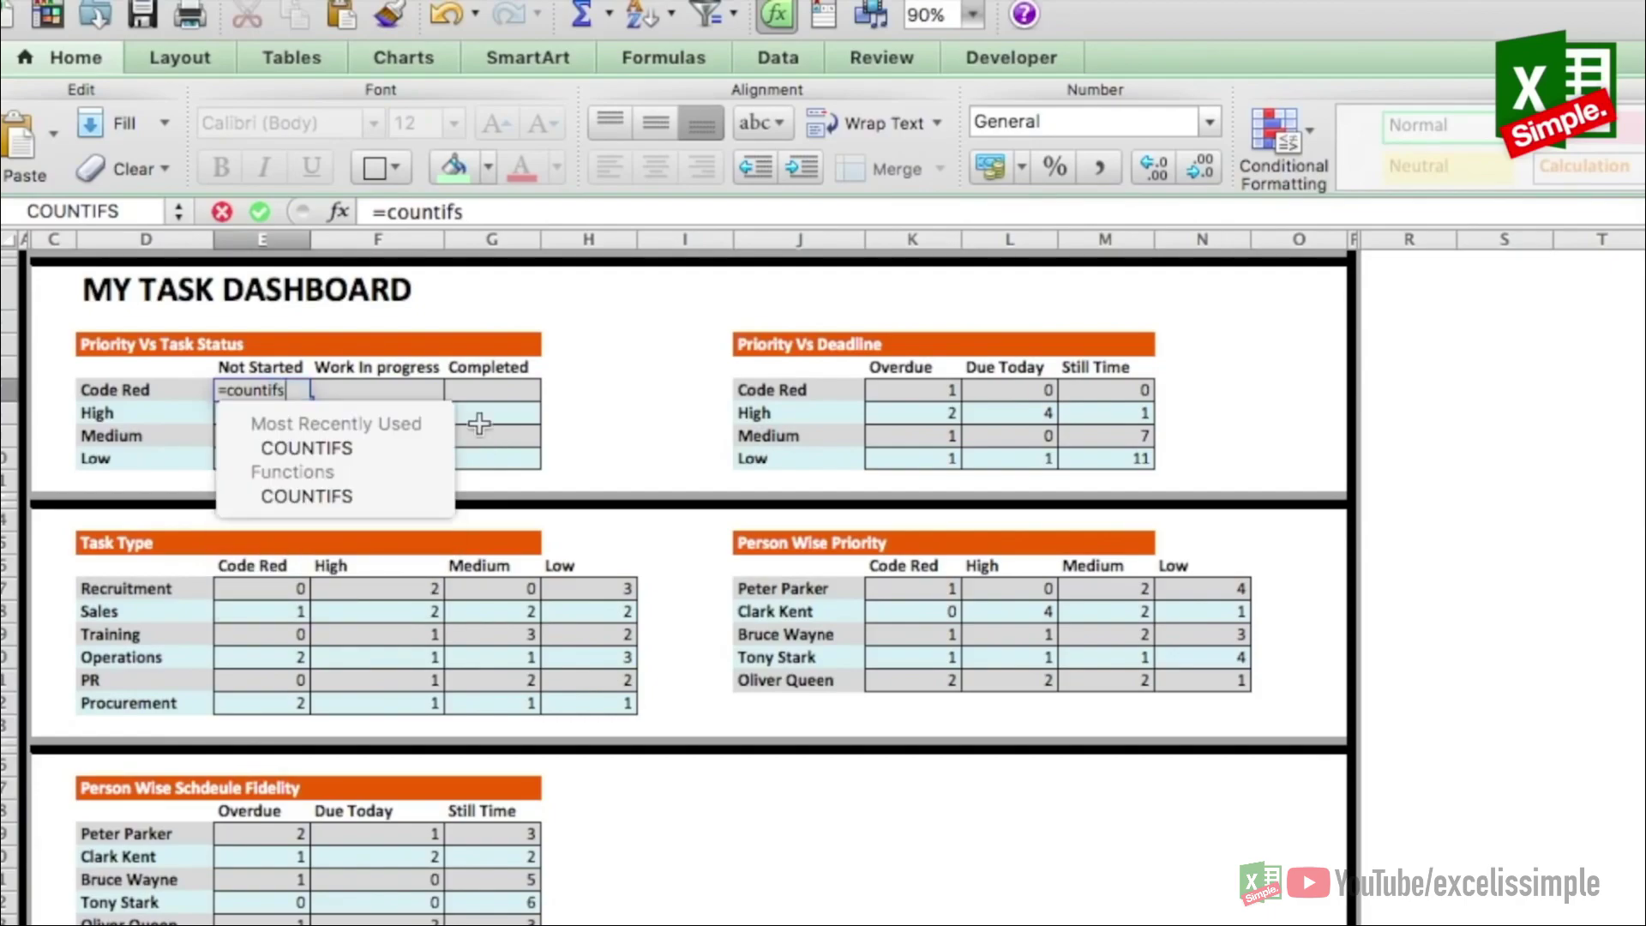
pyautogui.press('BackSpace')
pyautogui.write('s(')
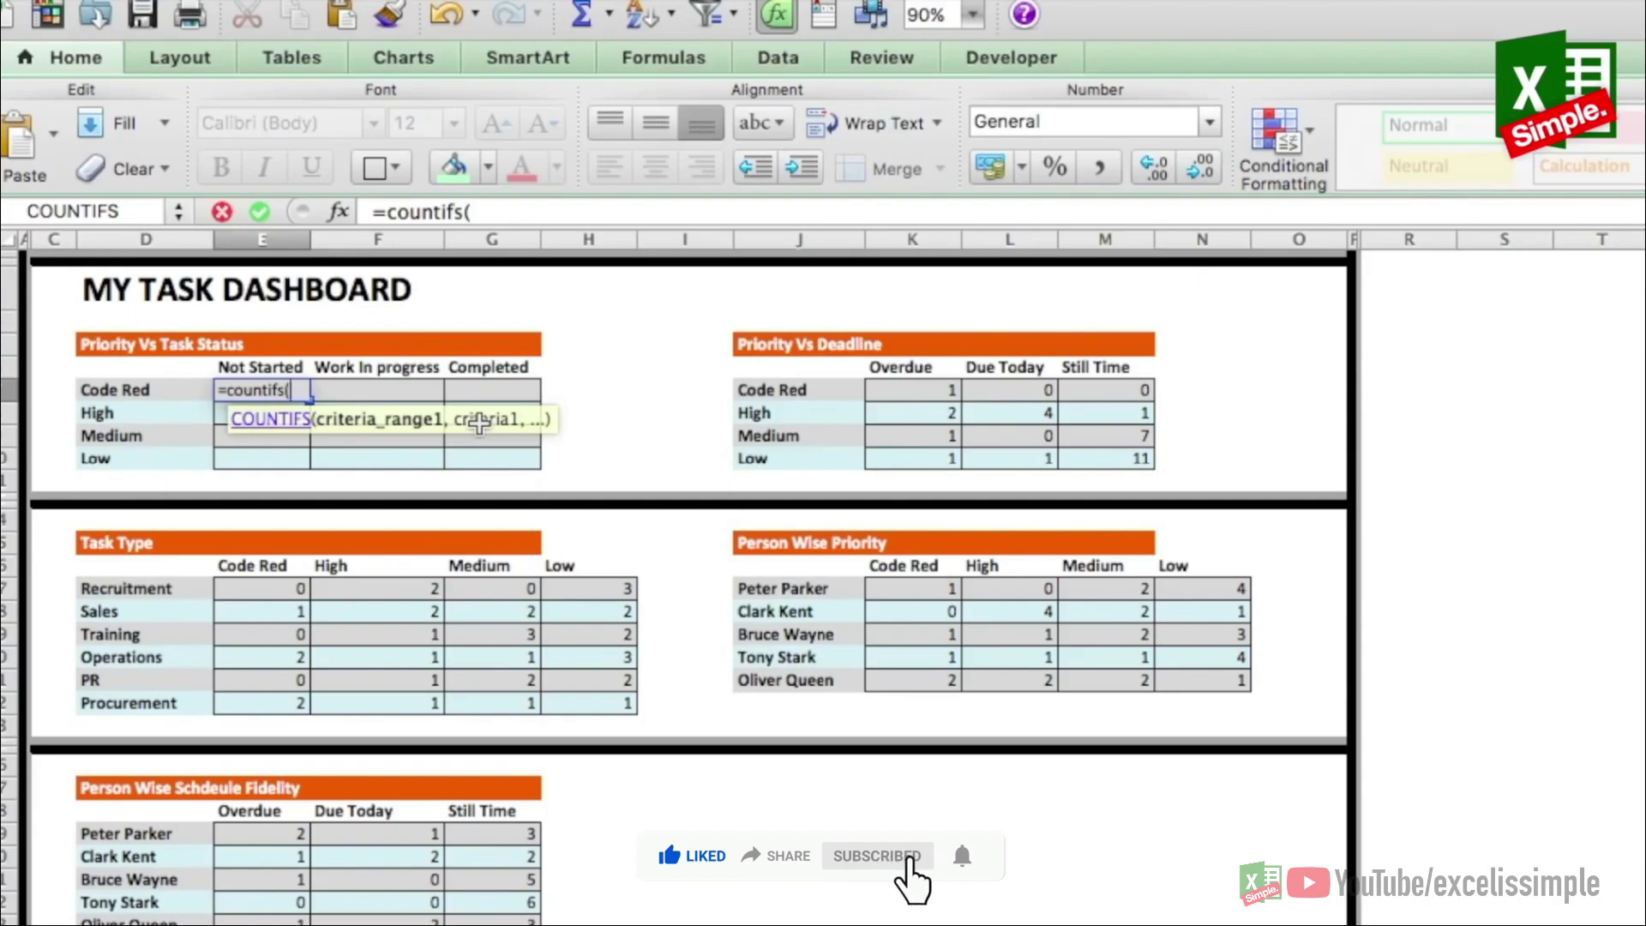
pyautogui.click(511, 212)
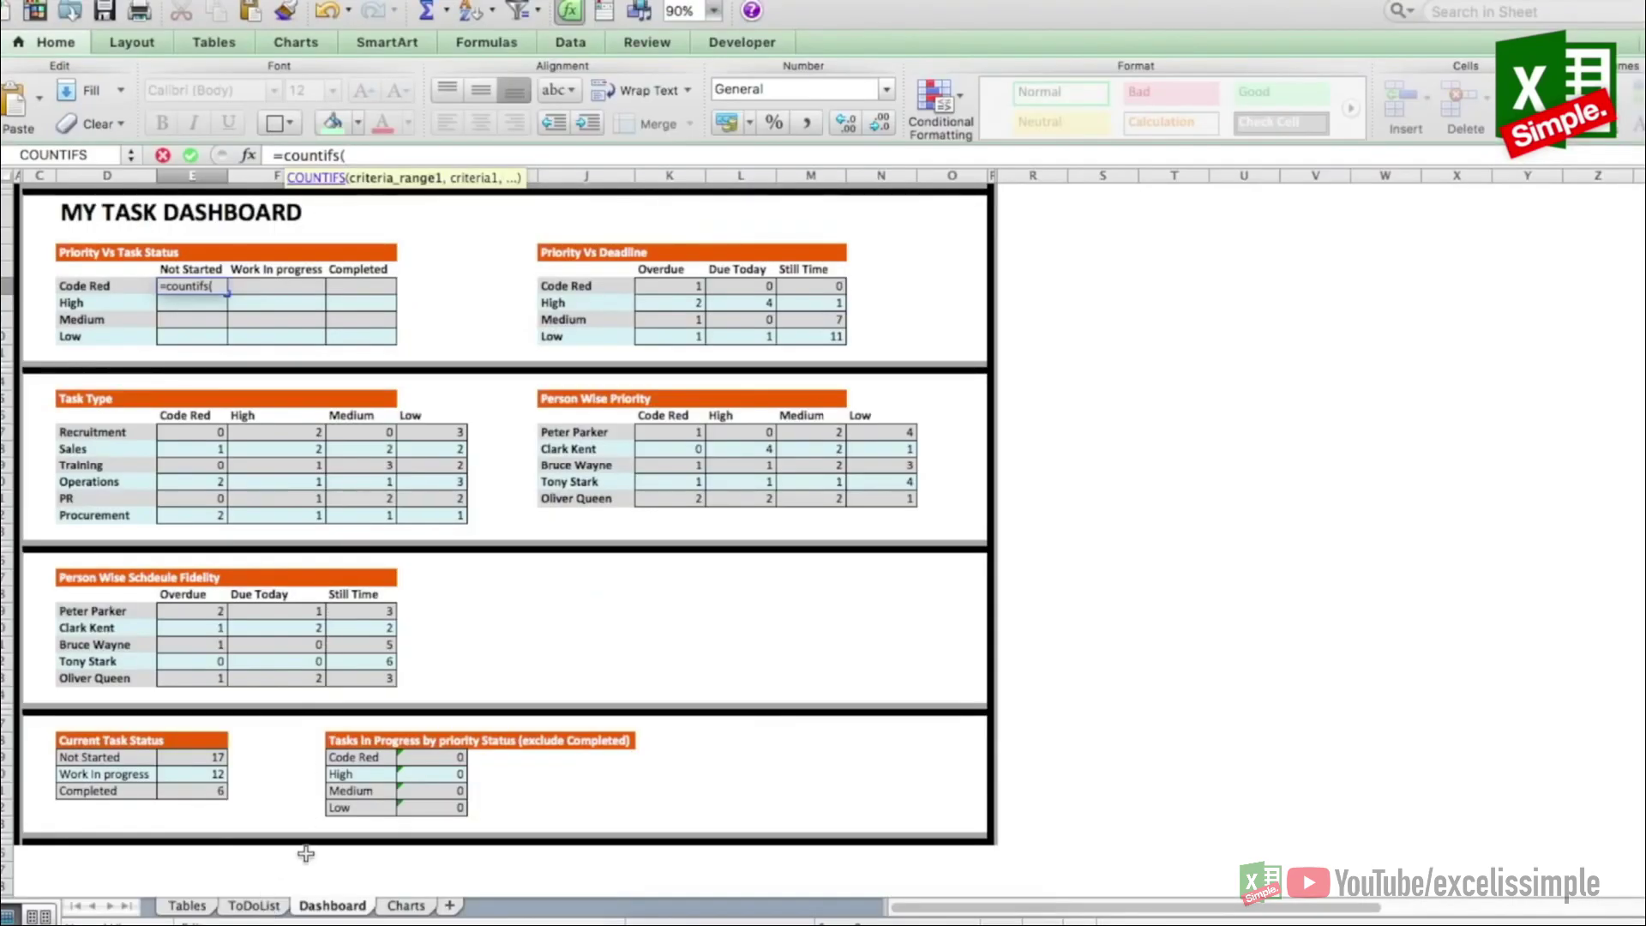
pyautogui.click(253, 905)
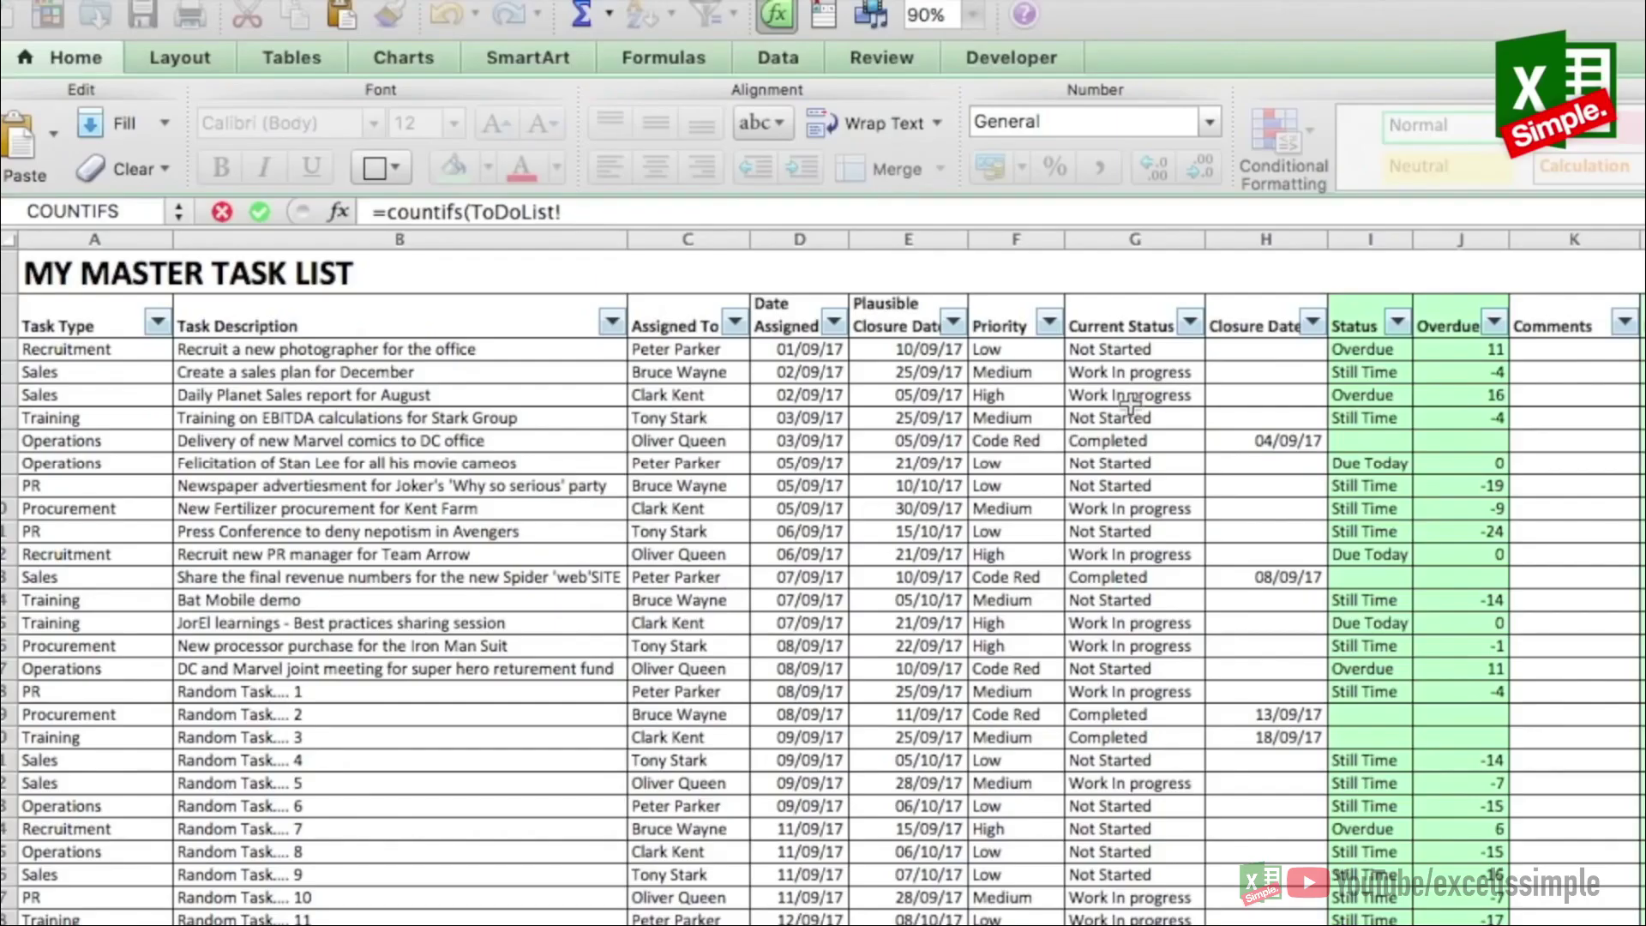
pyautogui.click(1011, 236)
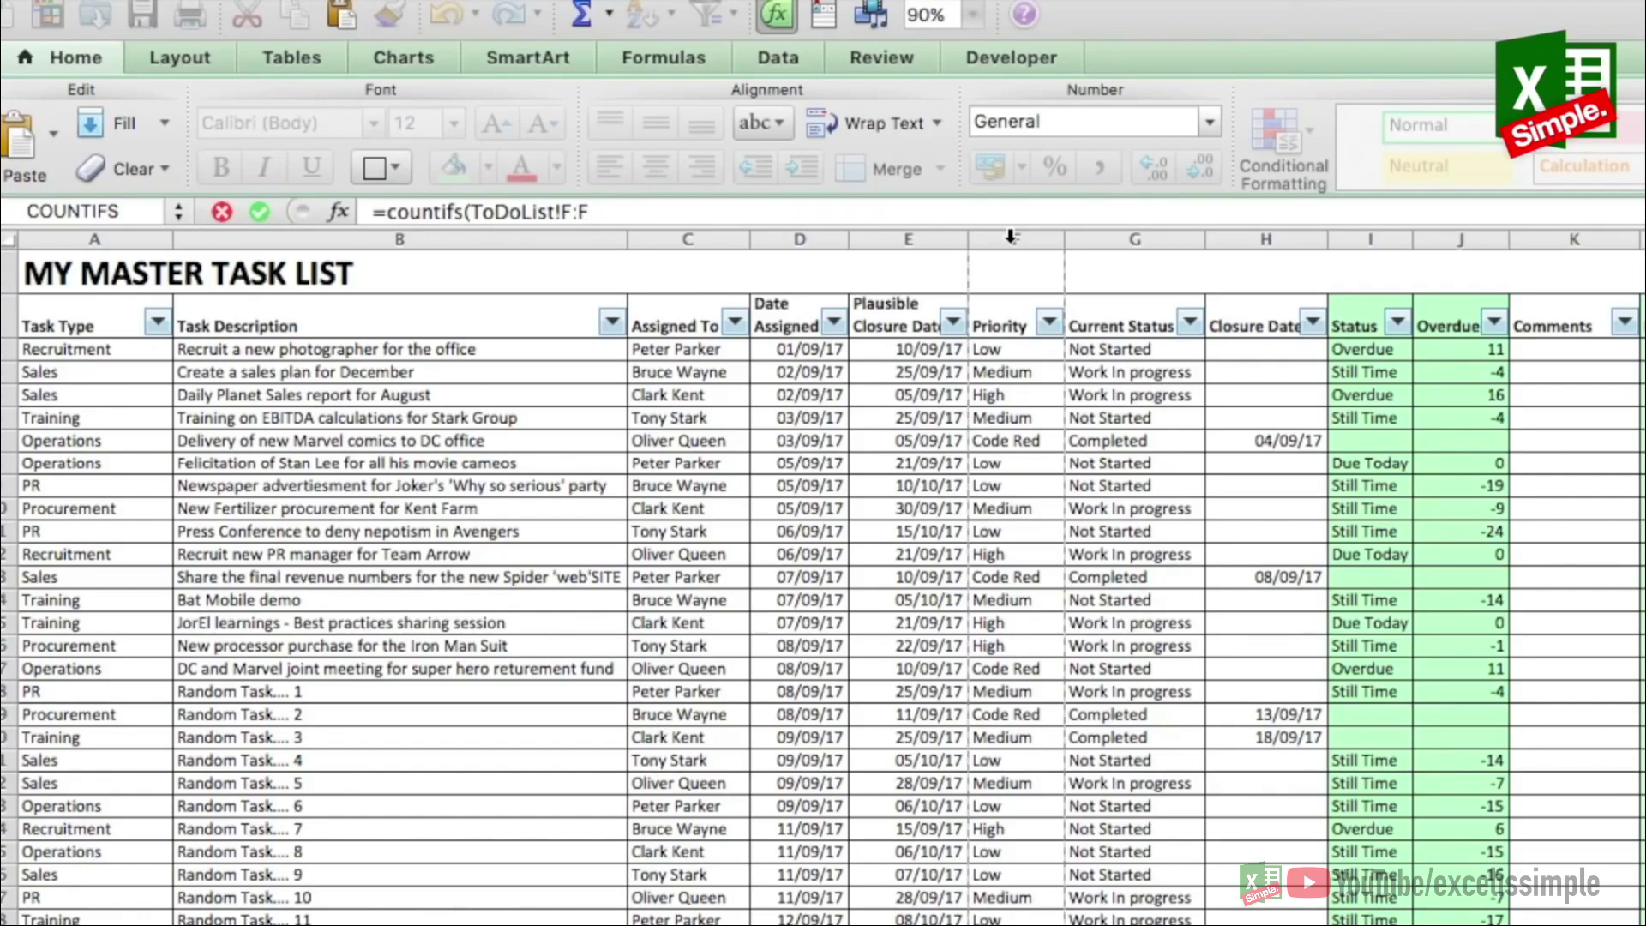
pyautogui.write(',')
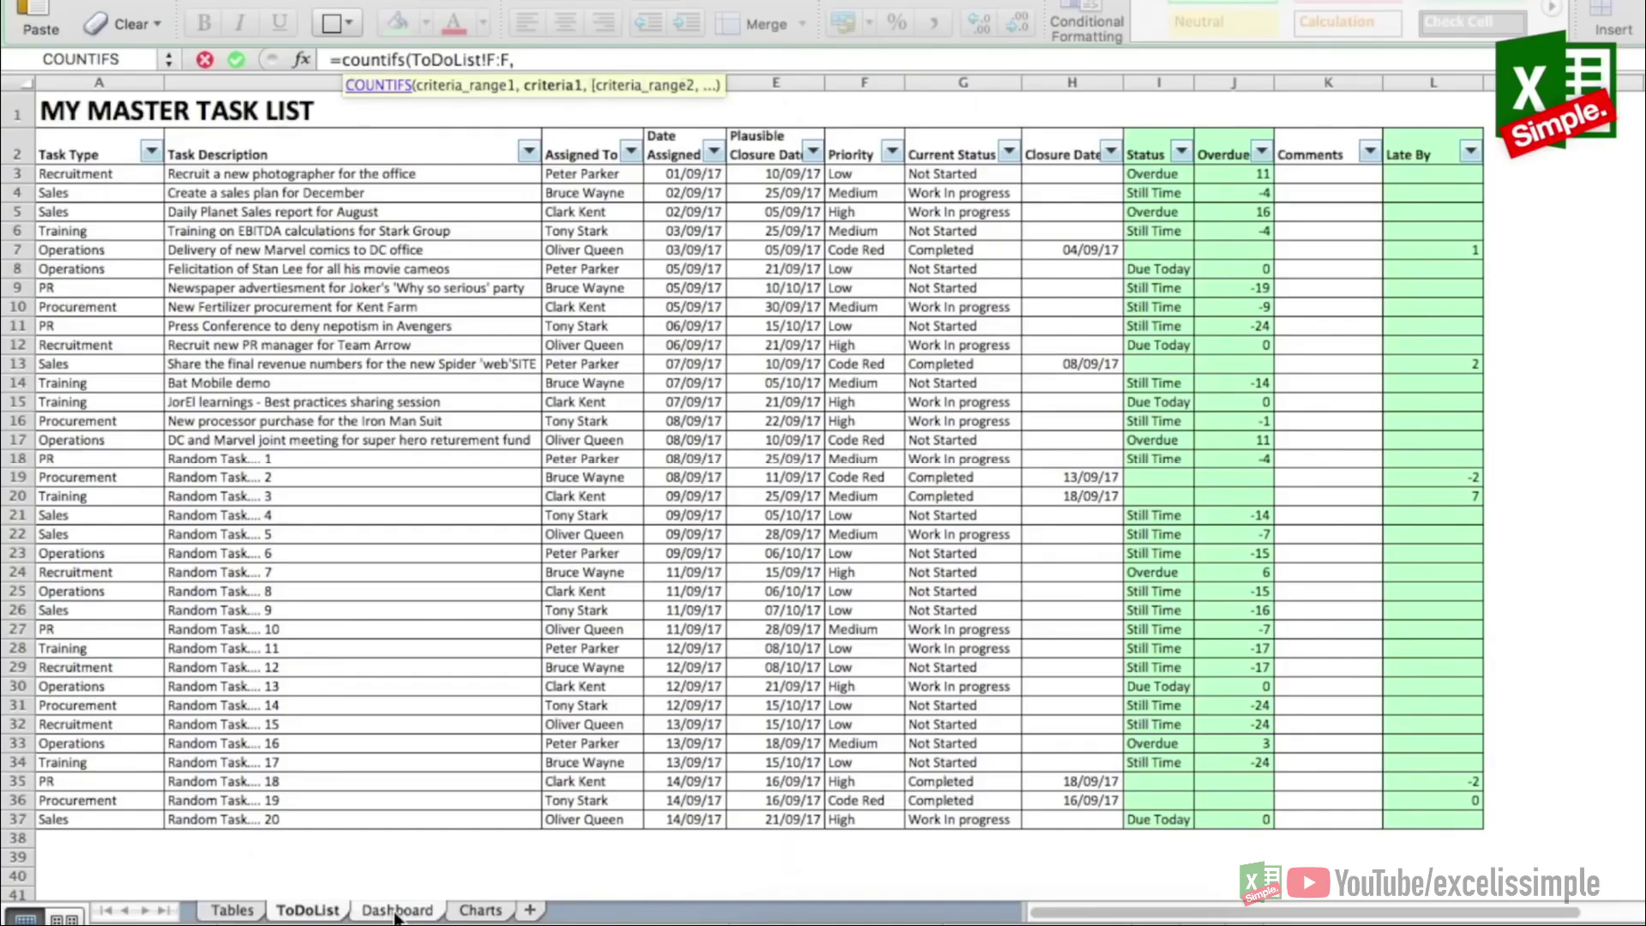
pyautogui.click(396, 910)
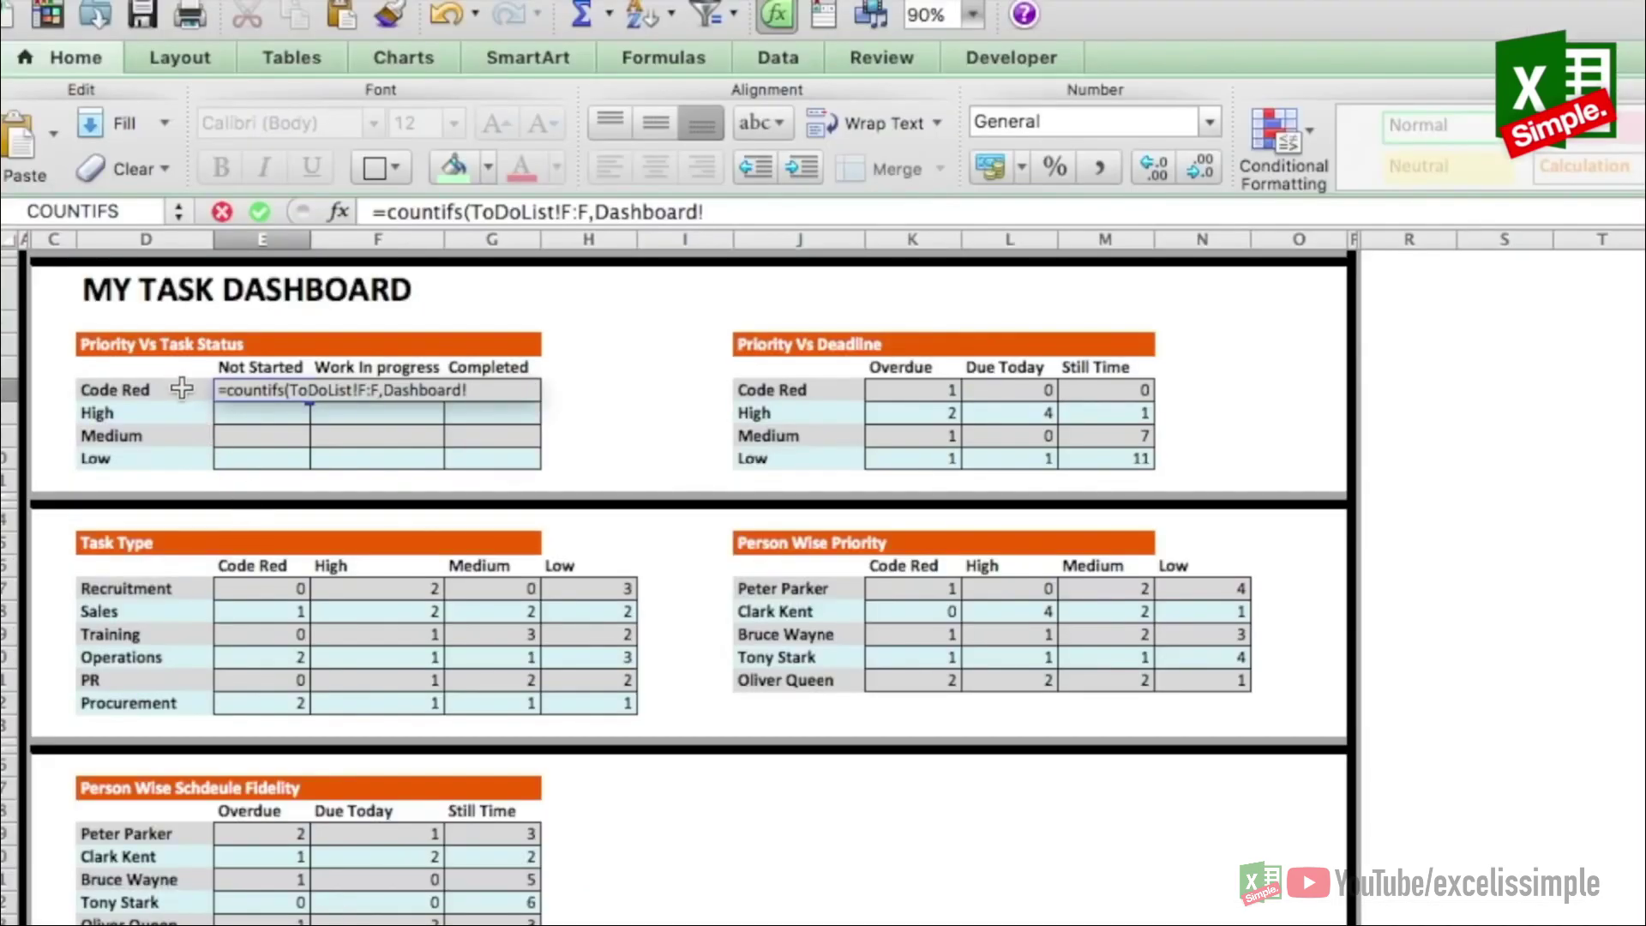
pyautogui.click(182, 389)
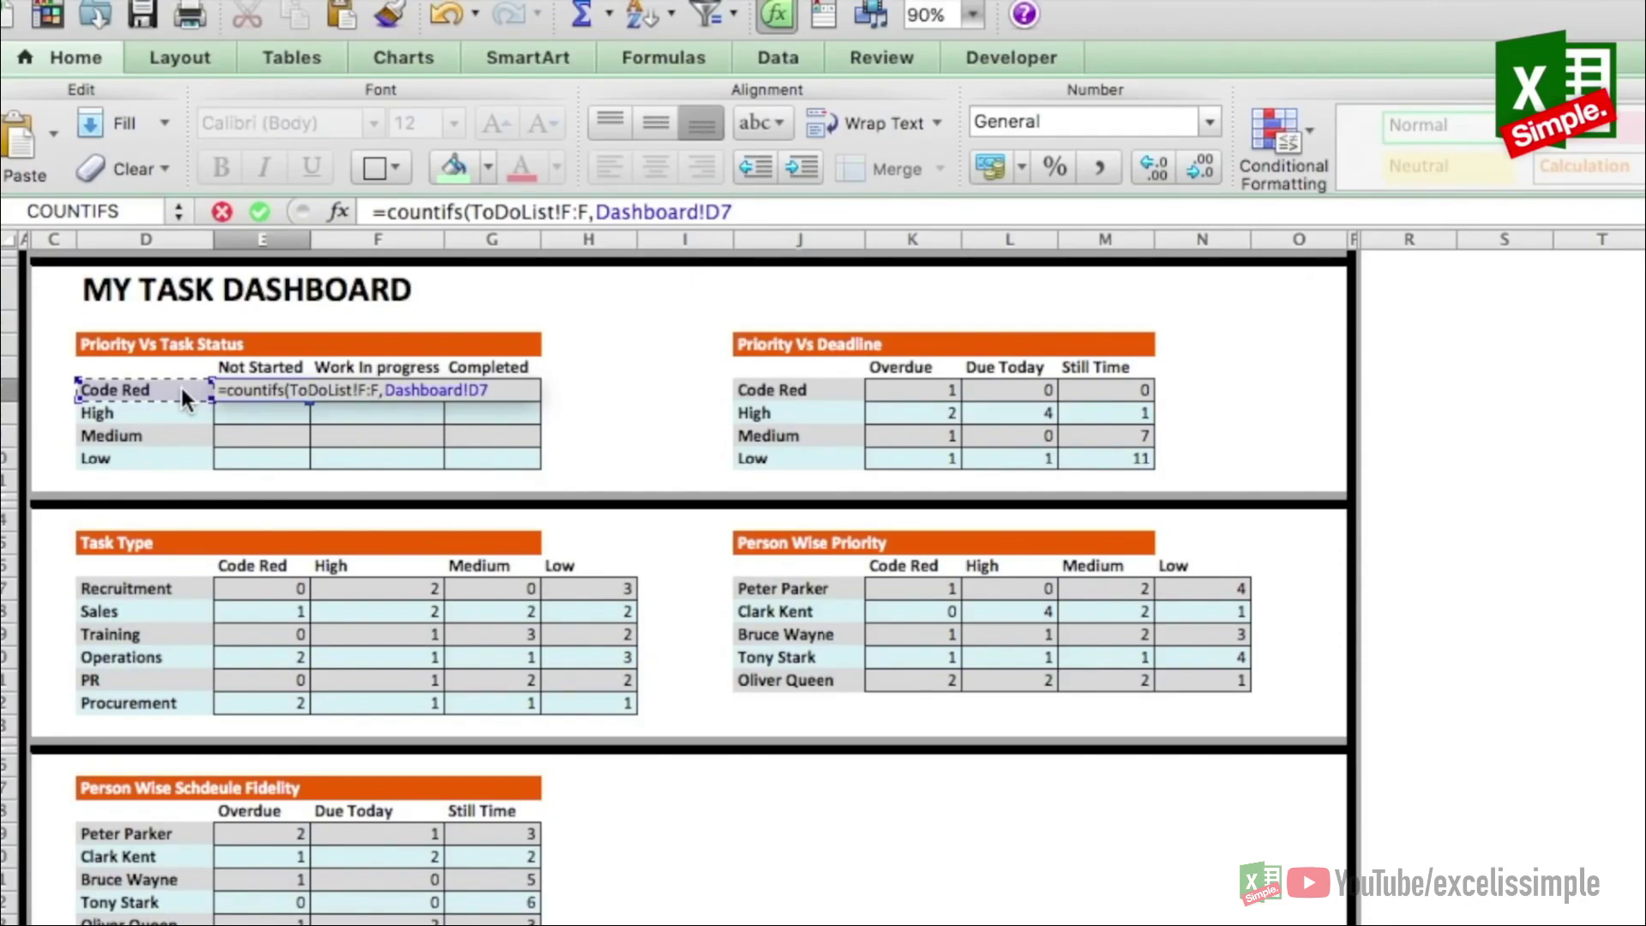
pyautogui.write(',')
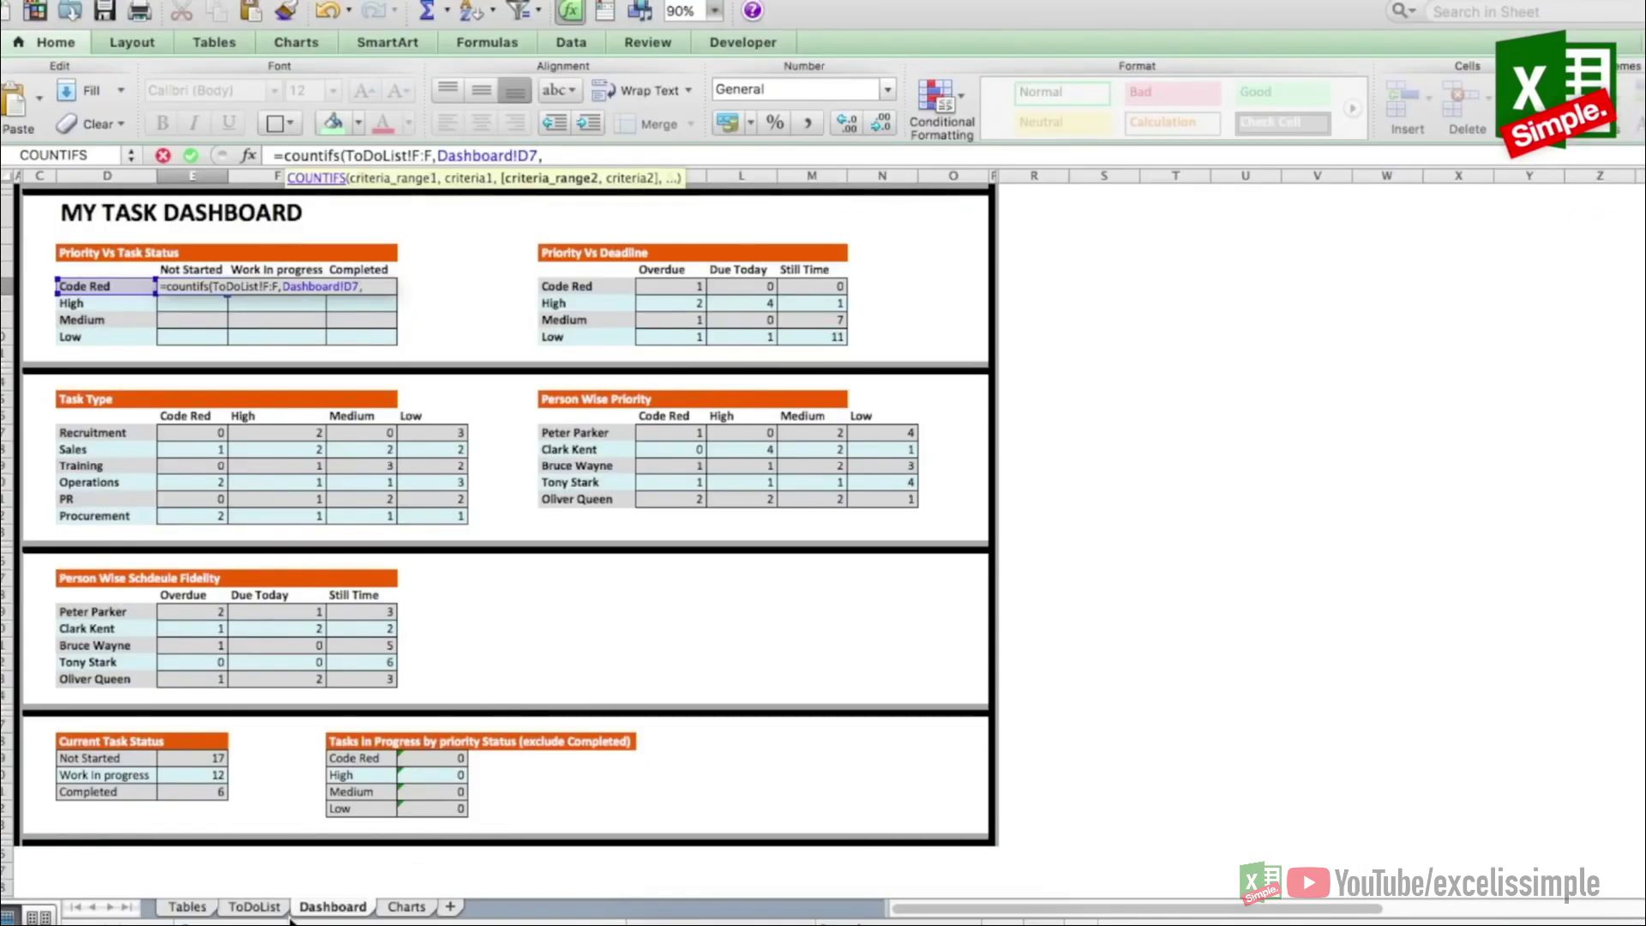
# Step: Add ToDoList column G:G with Dashboard cell E6 as the second criteria pair and complete the COUNTIFS formula in E7
pyautogui.click(254, 907)
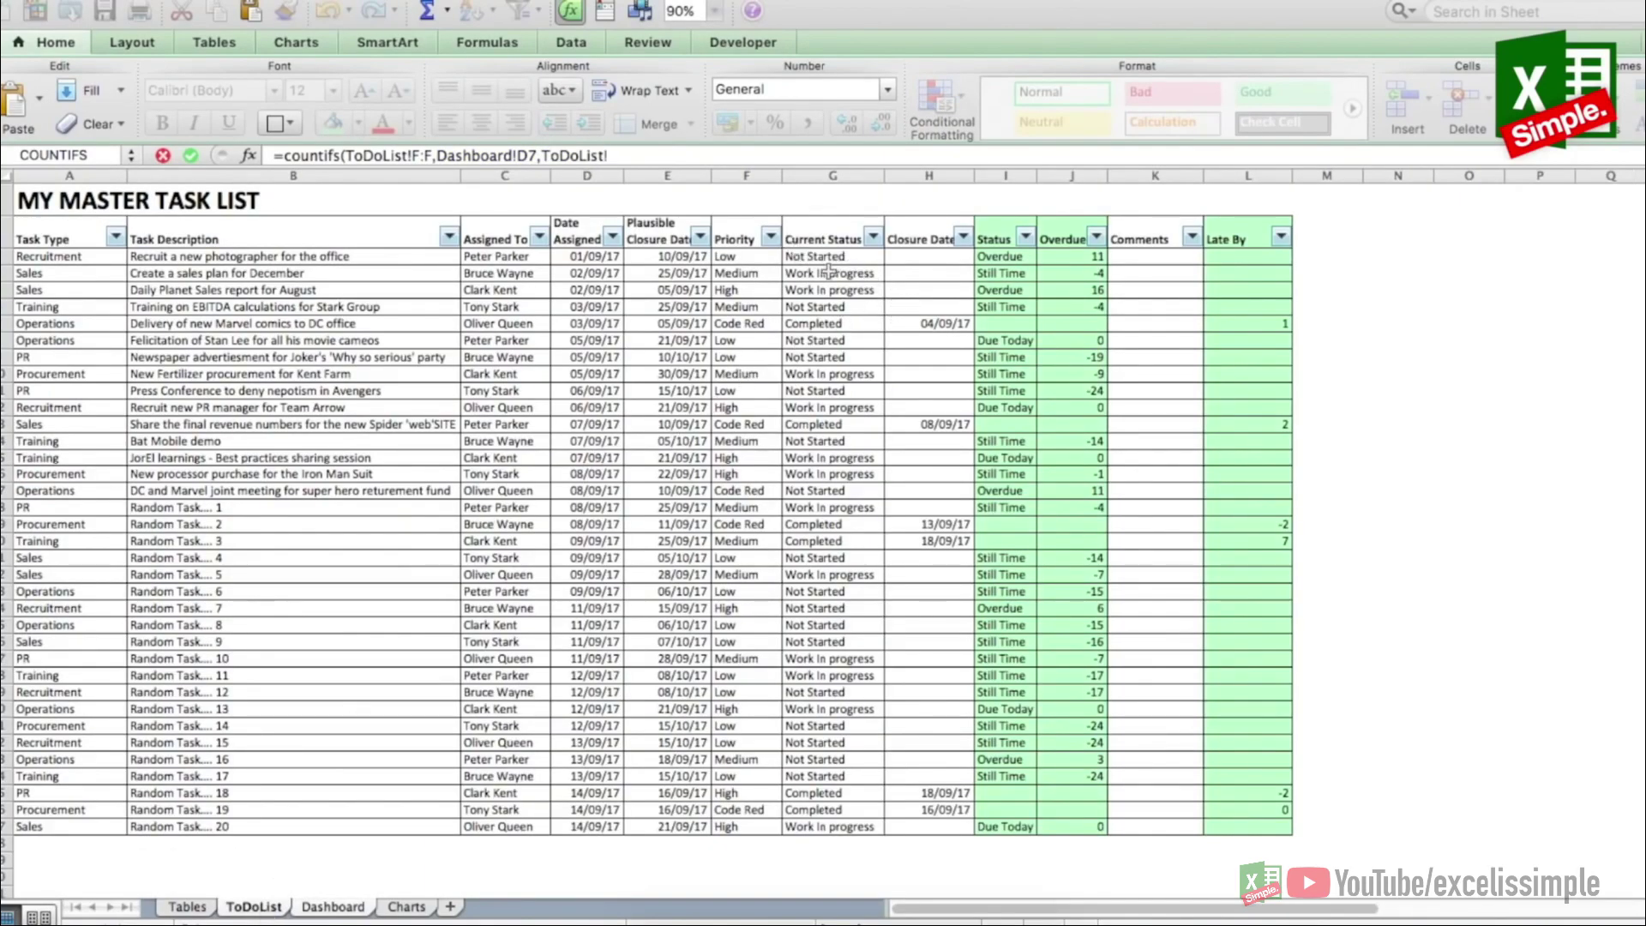
pyautogui.click(831, 175)
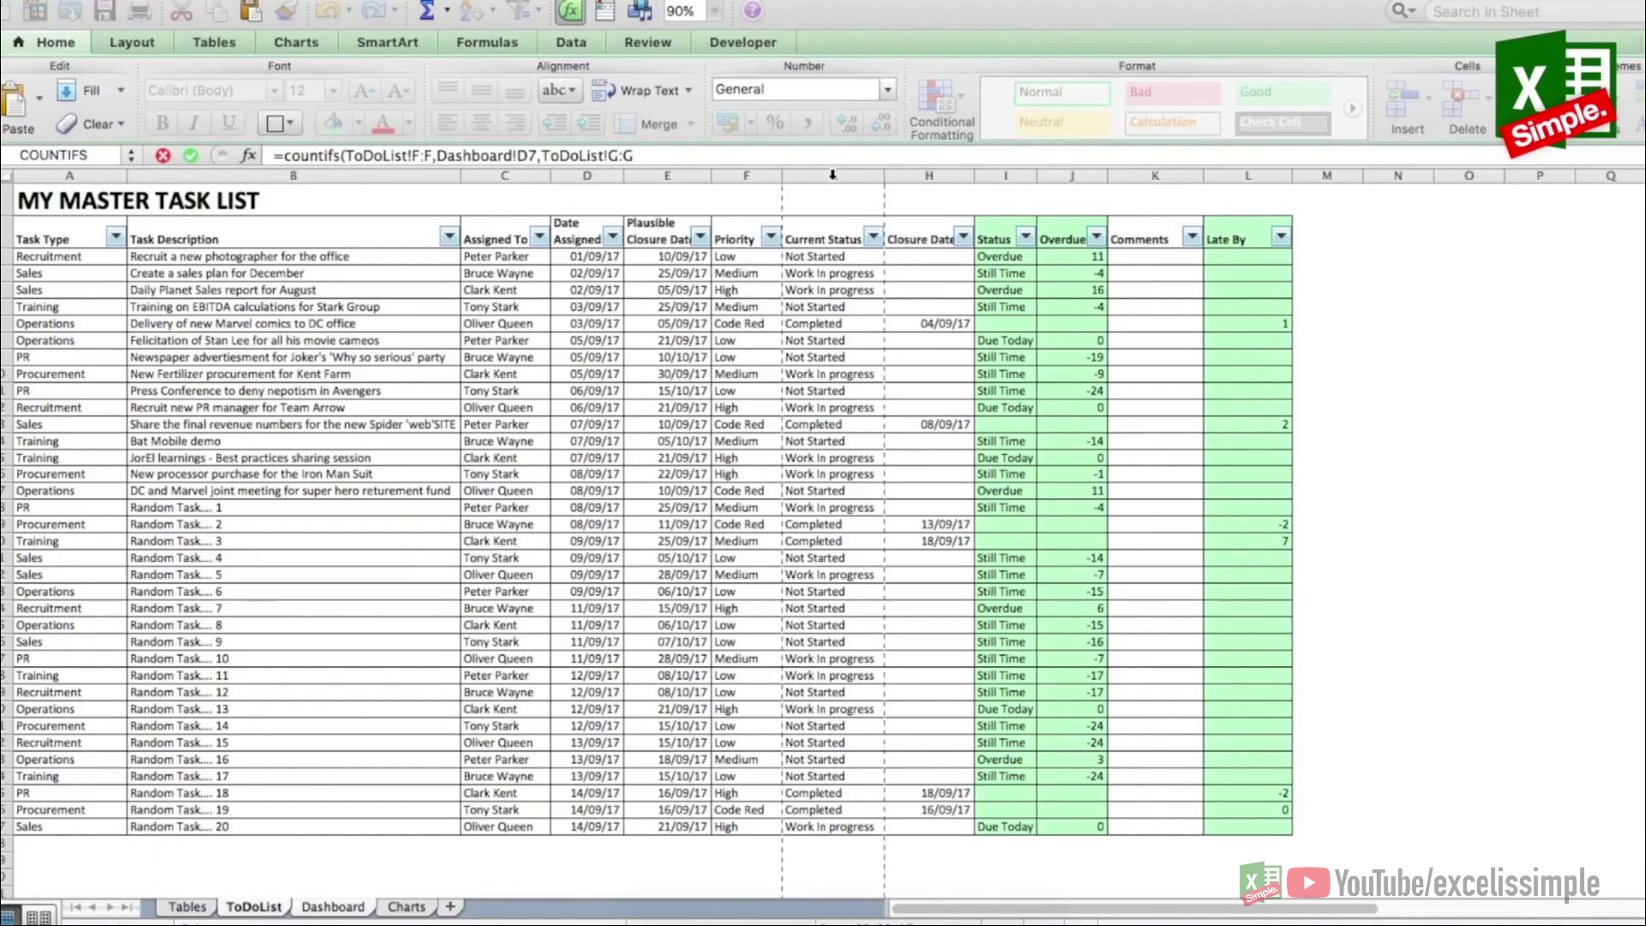
pyautogui.write(',')
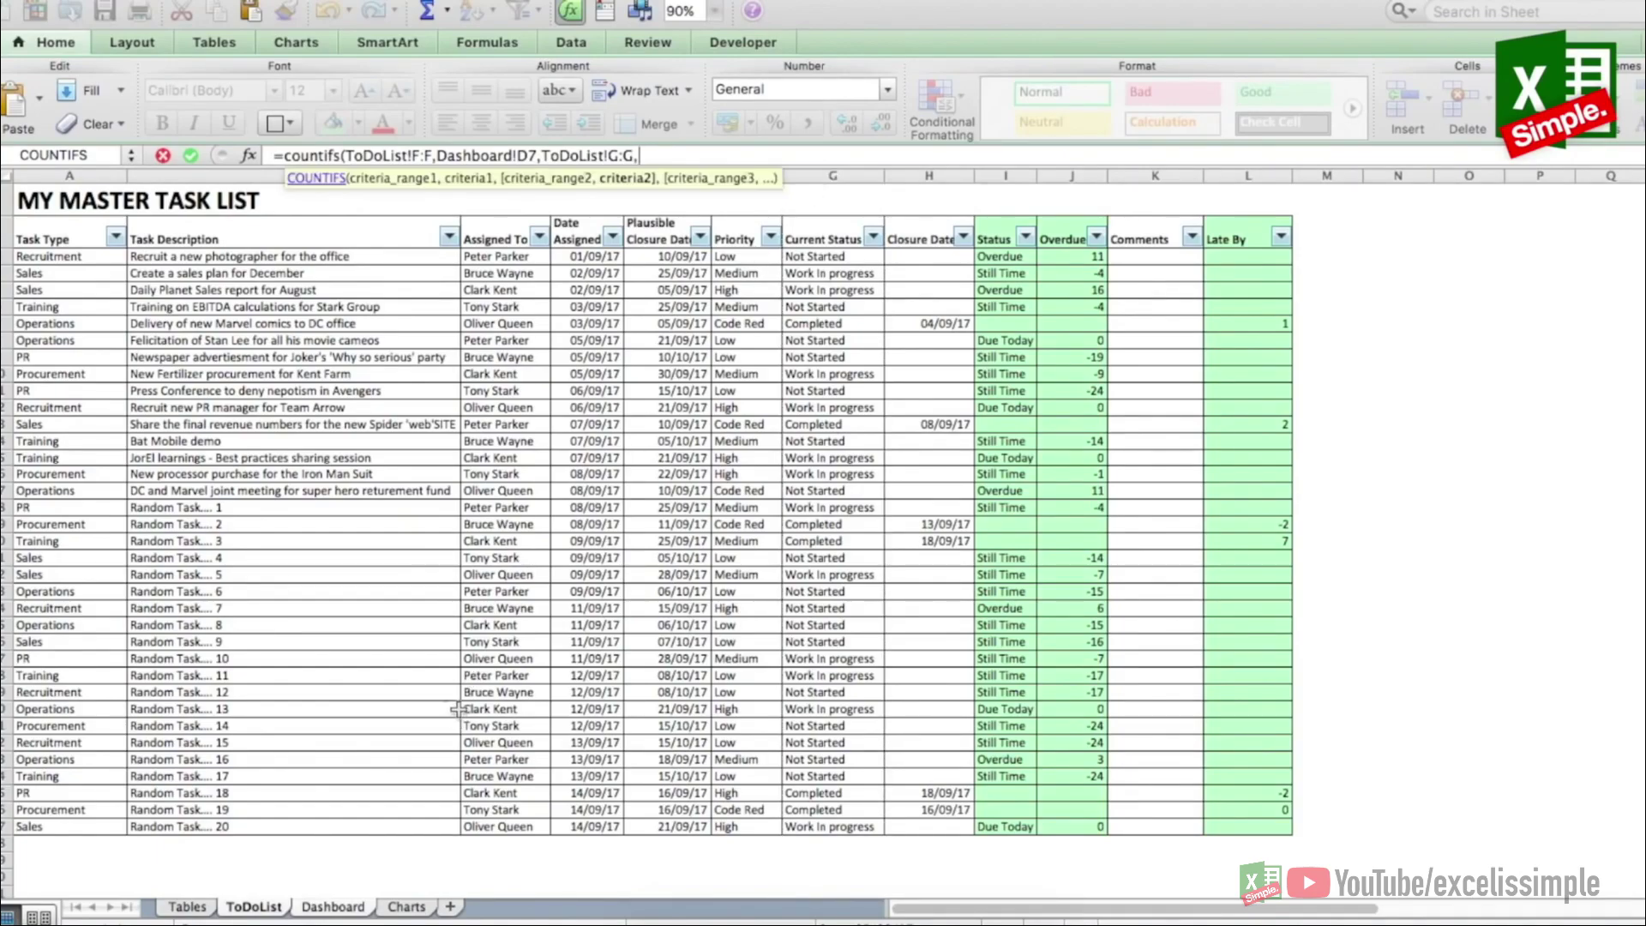
pyautogui.click(332, 907)
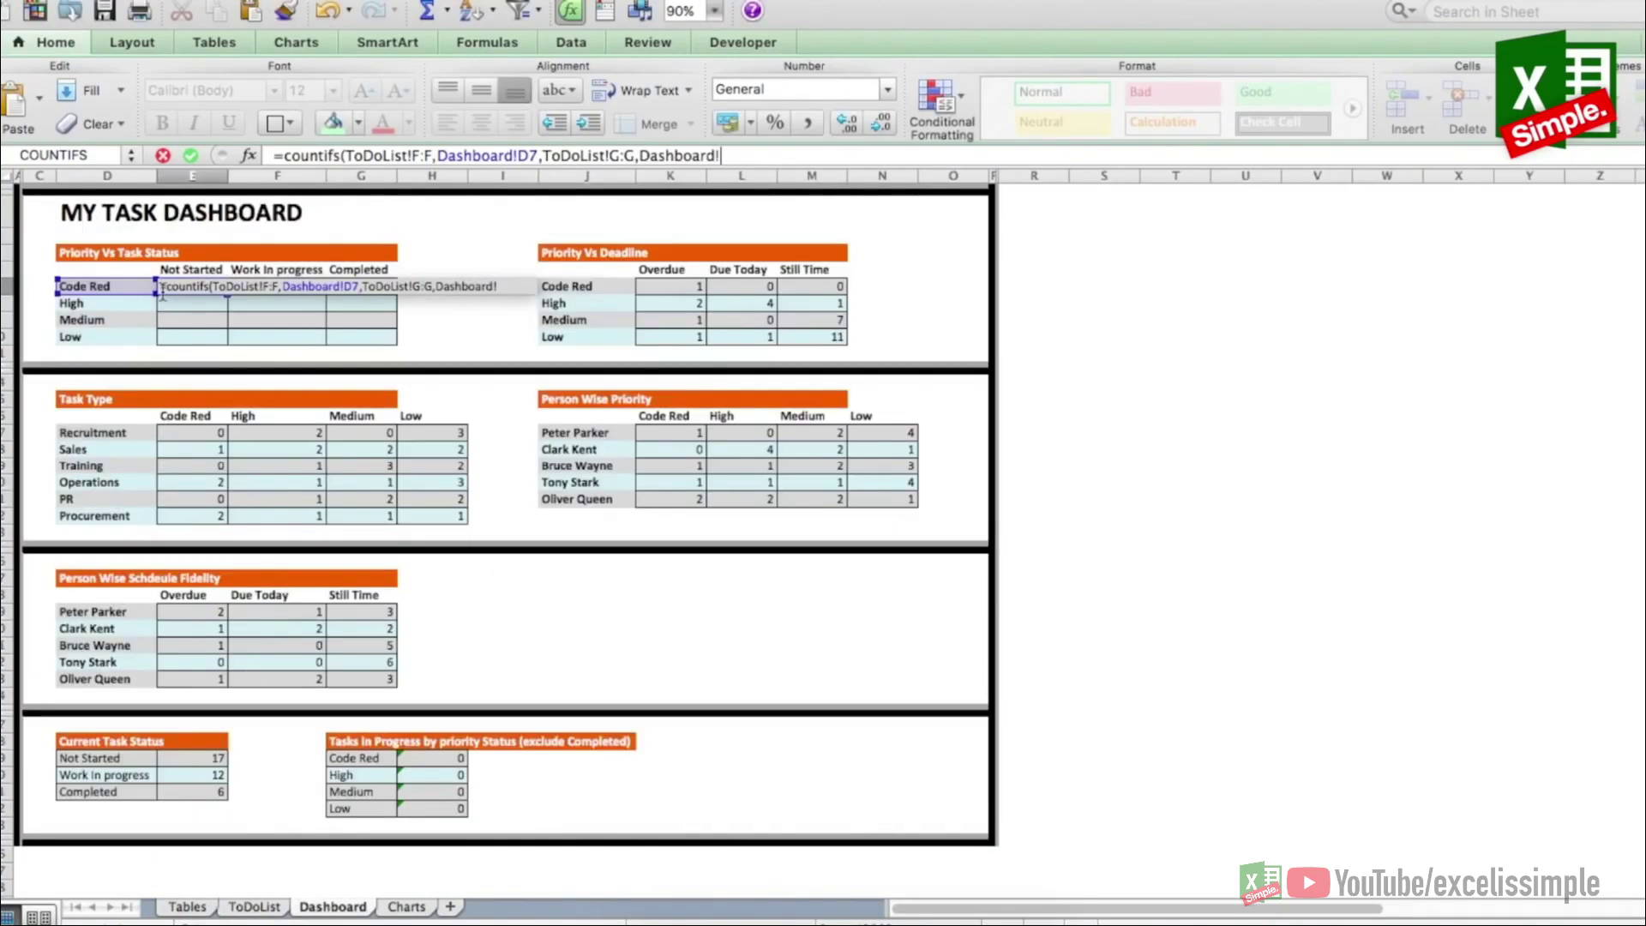
pyautogui.click(182, 271)
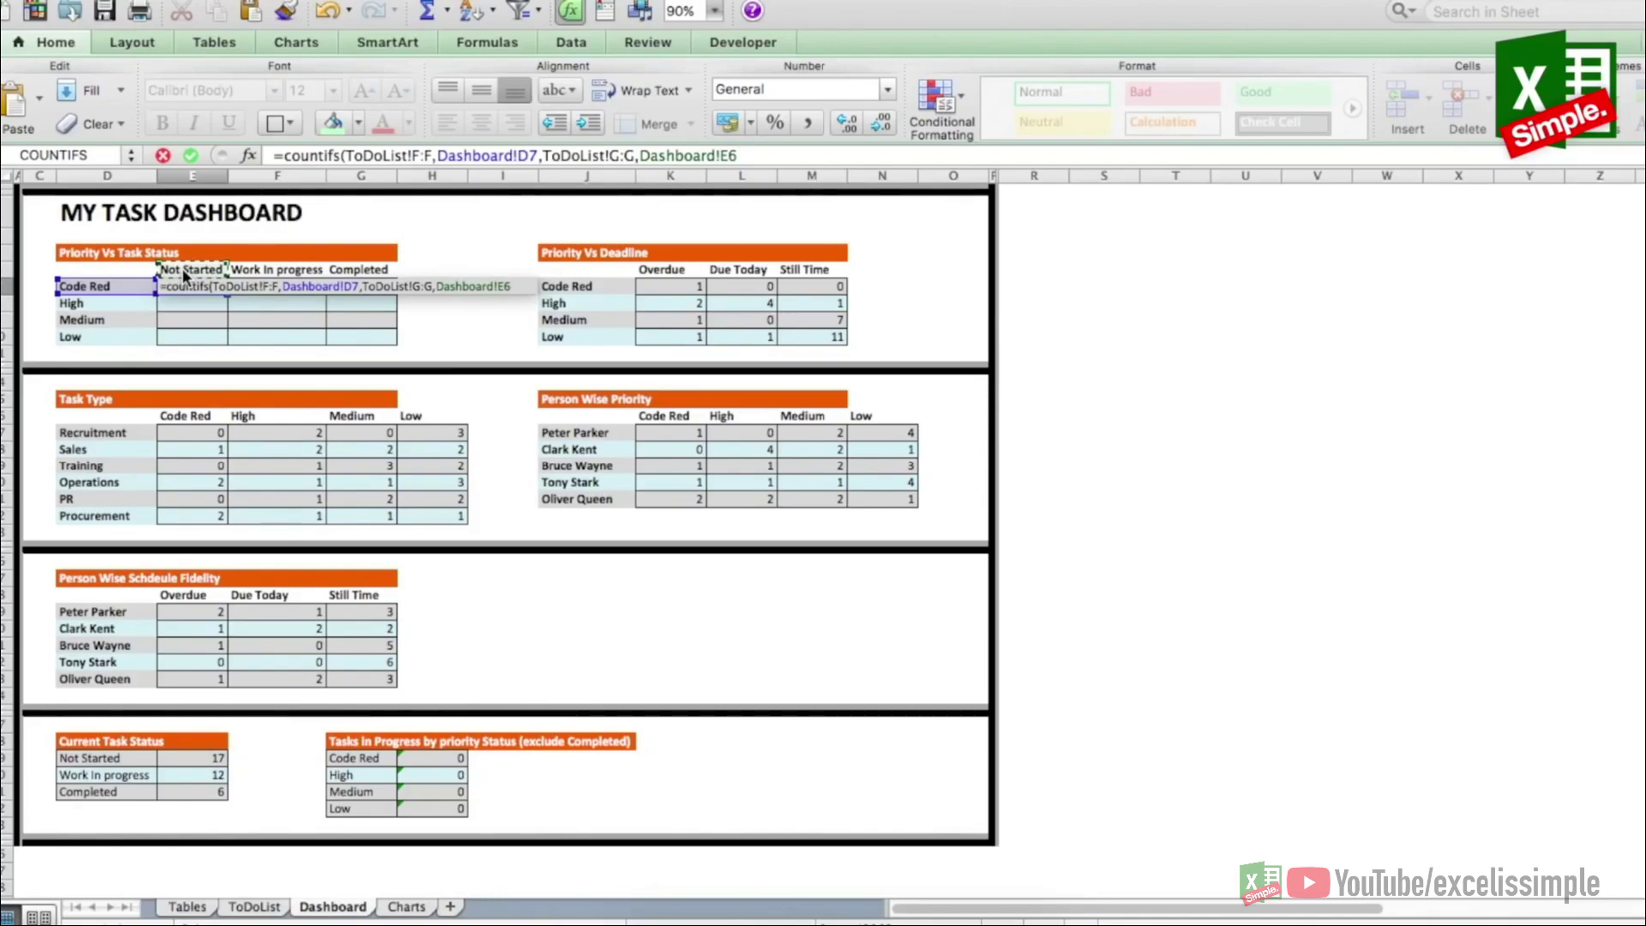
pyautogui.write(')')
pyautogui.press('Return')
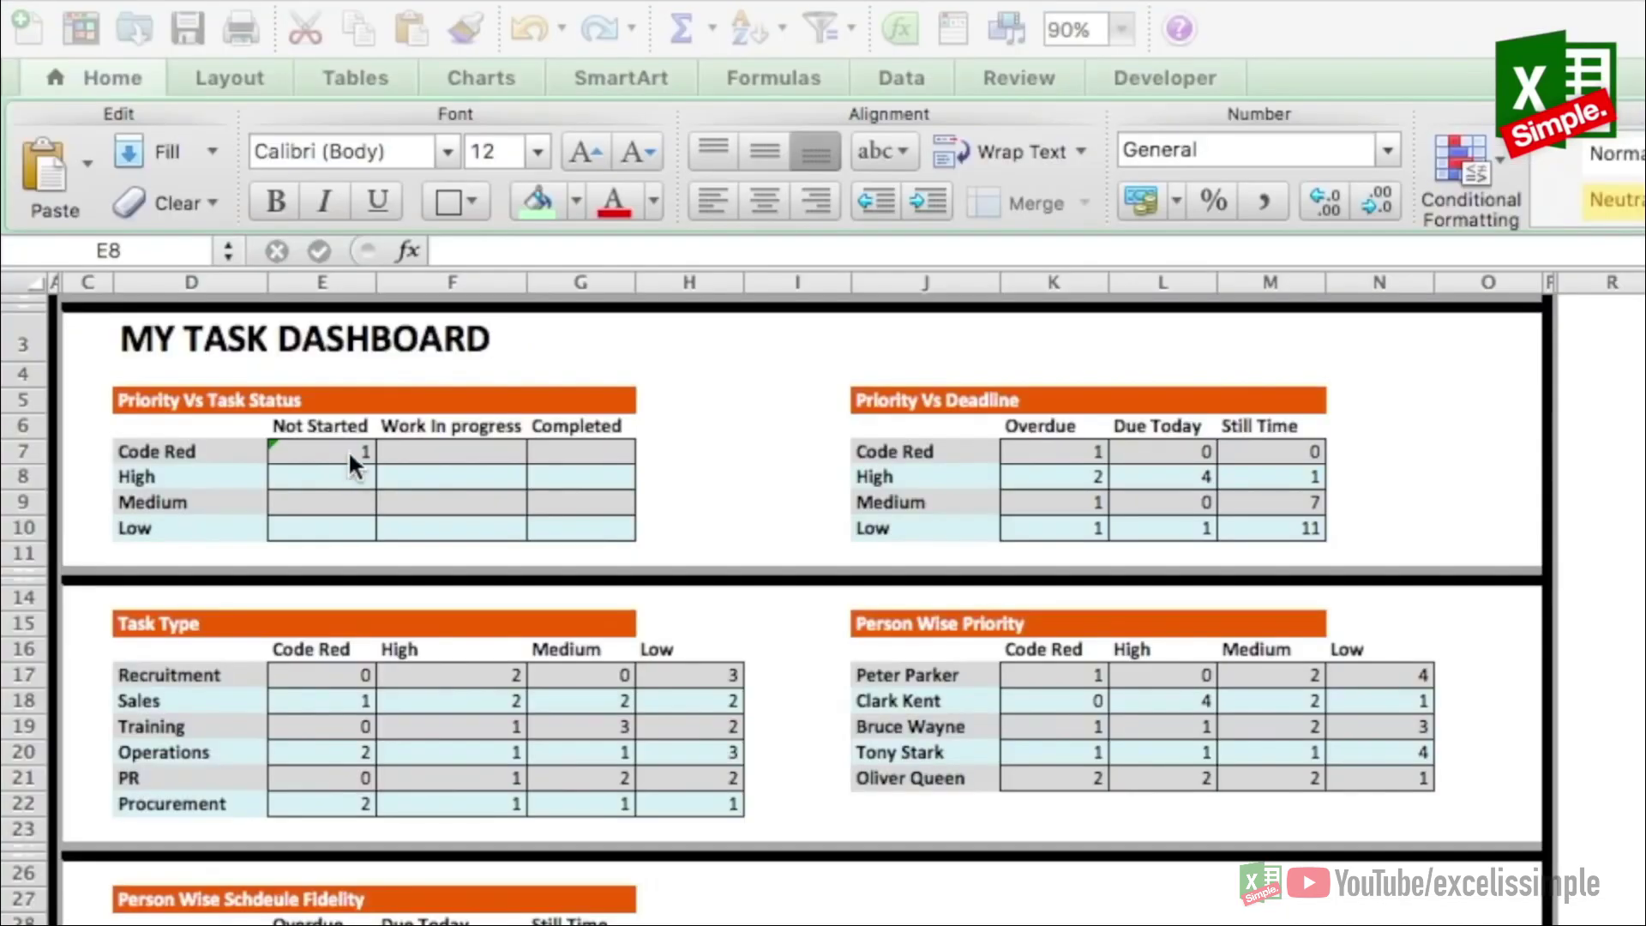
# Step: Try to fill E7:G10 with a copy of the relative-reference COUNTIFS formula from E7
pyautogui.click(348, 446)
pyautogui.press('super+c')
pyautogui.moveTo(330, 457); pyautogui.dragTo(585, 536)
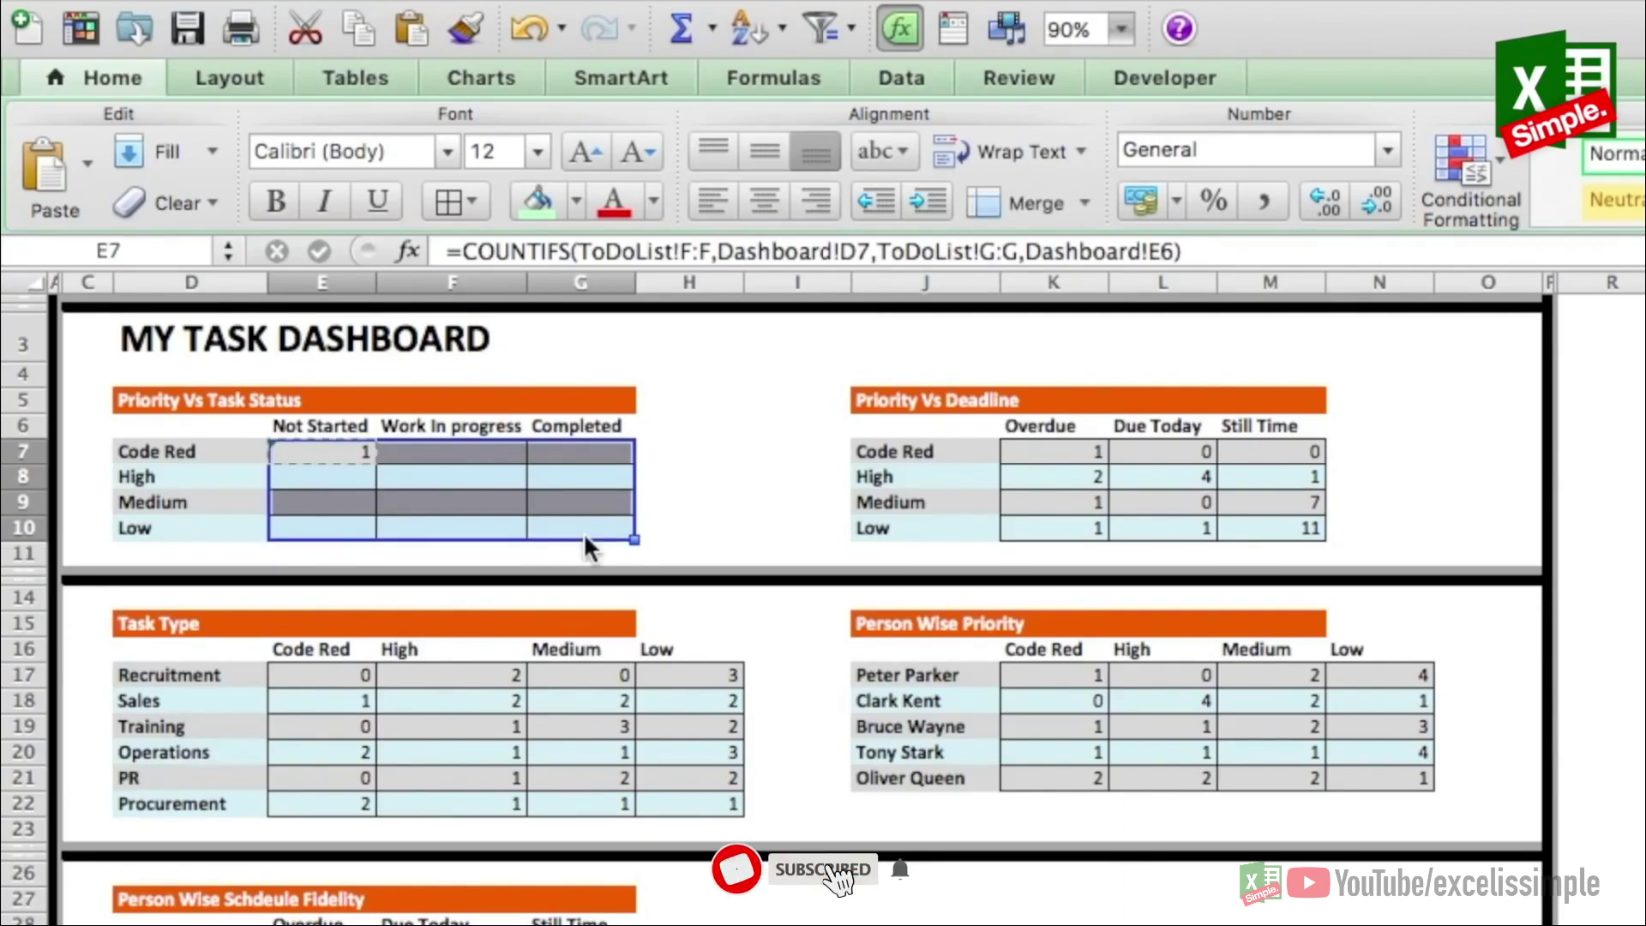
pyautogui.press('super+v')
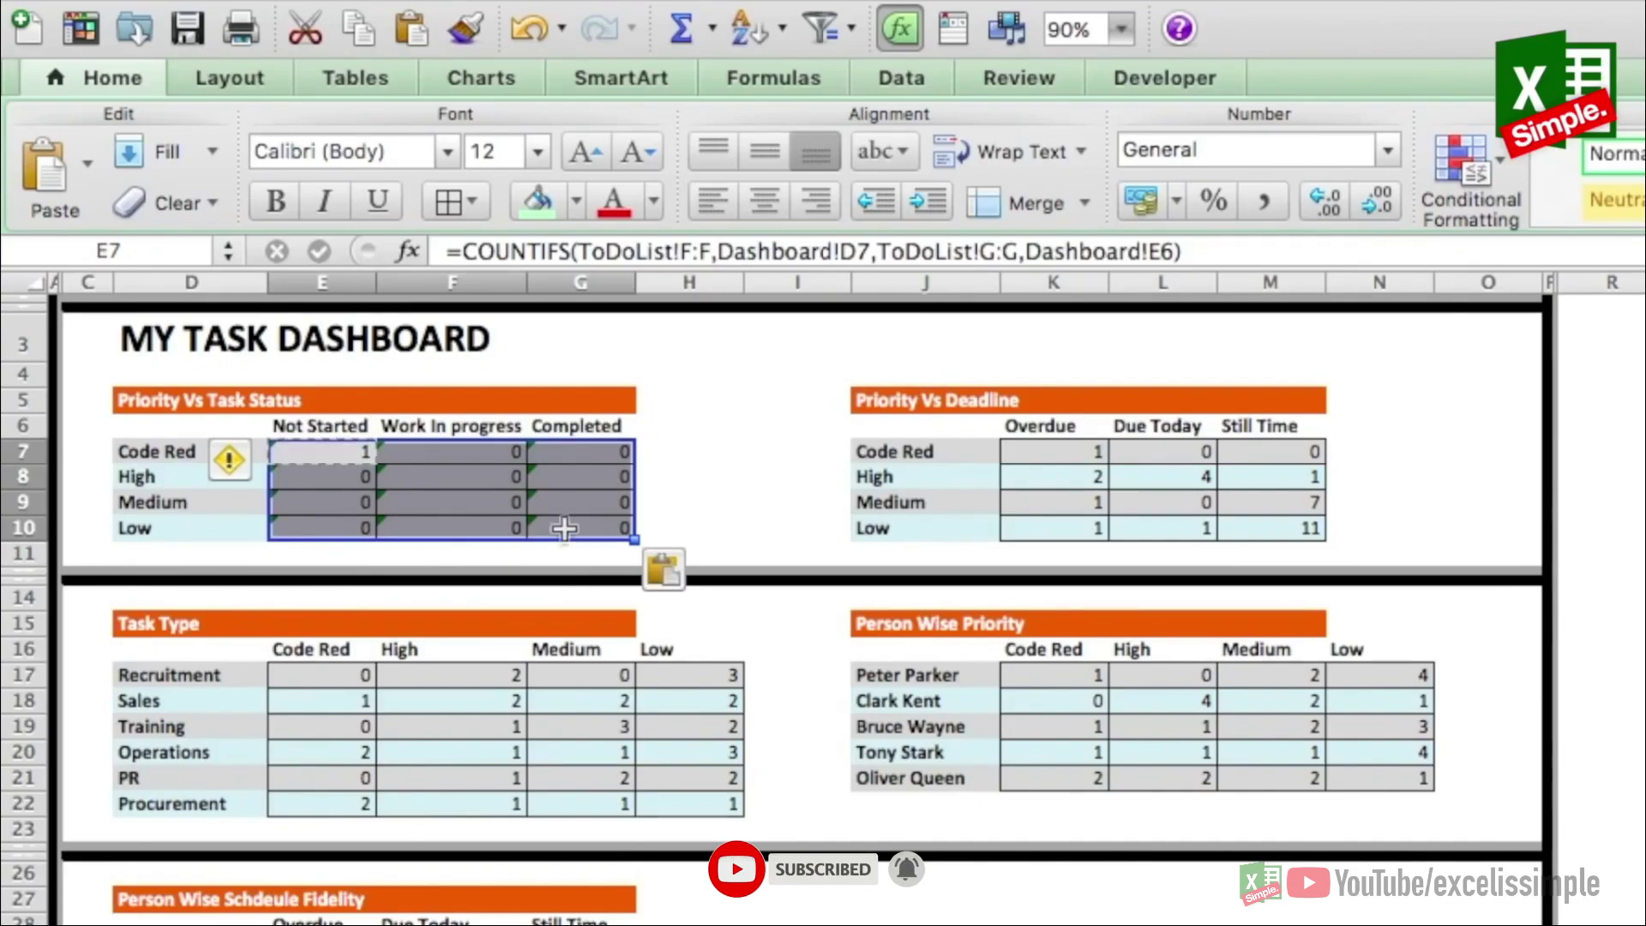
# Step: Compare the COUNTIFS references in E7 with those in the neighbouring cells F7, G7 and E8
pyautogui.click(327, 460)
pyautogui.press('Right')
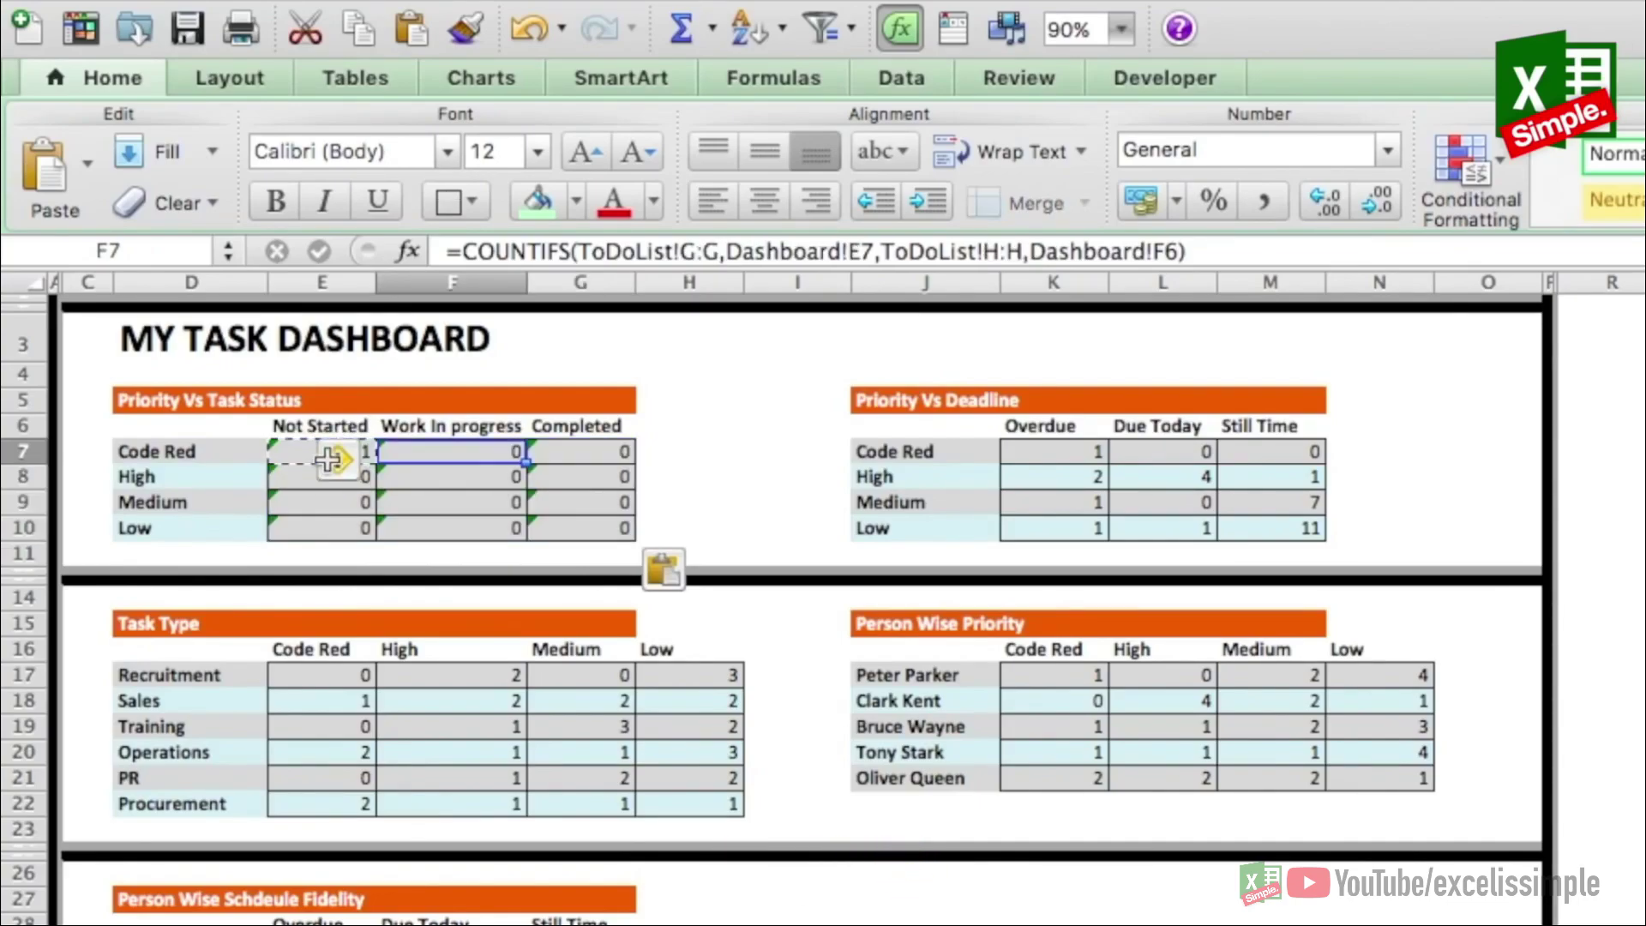
pyautogui.press('Left')
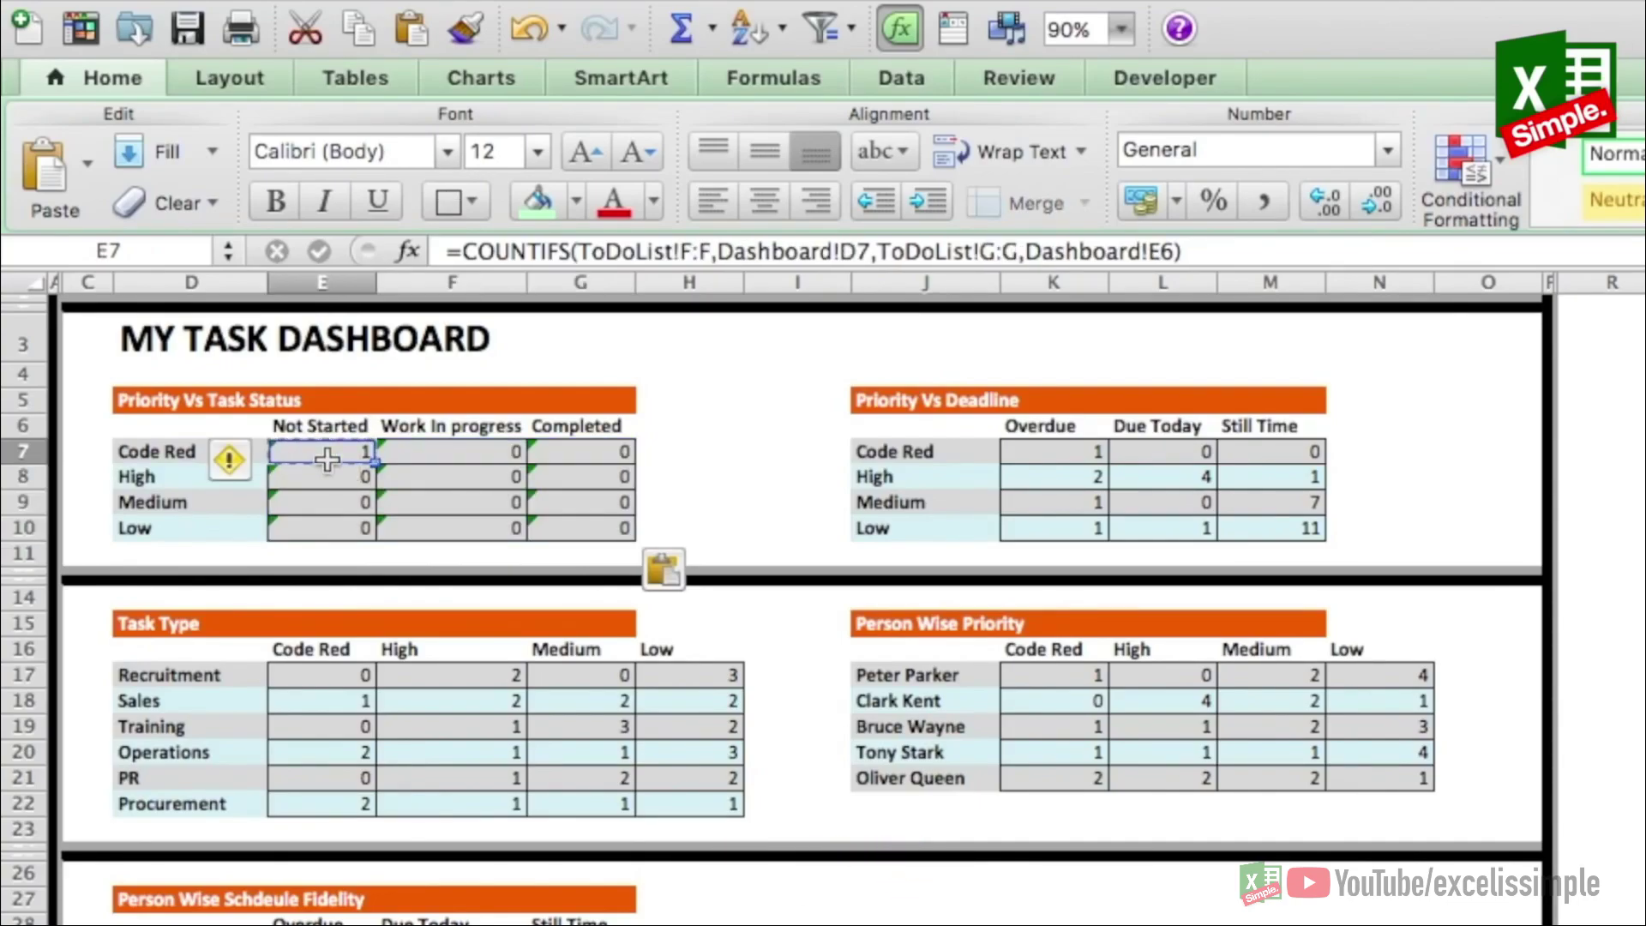
pyautogui.press('Down')
pyautogui.press('Up')
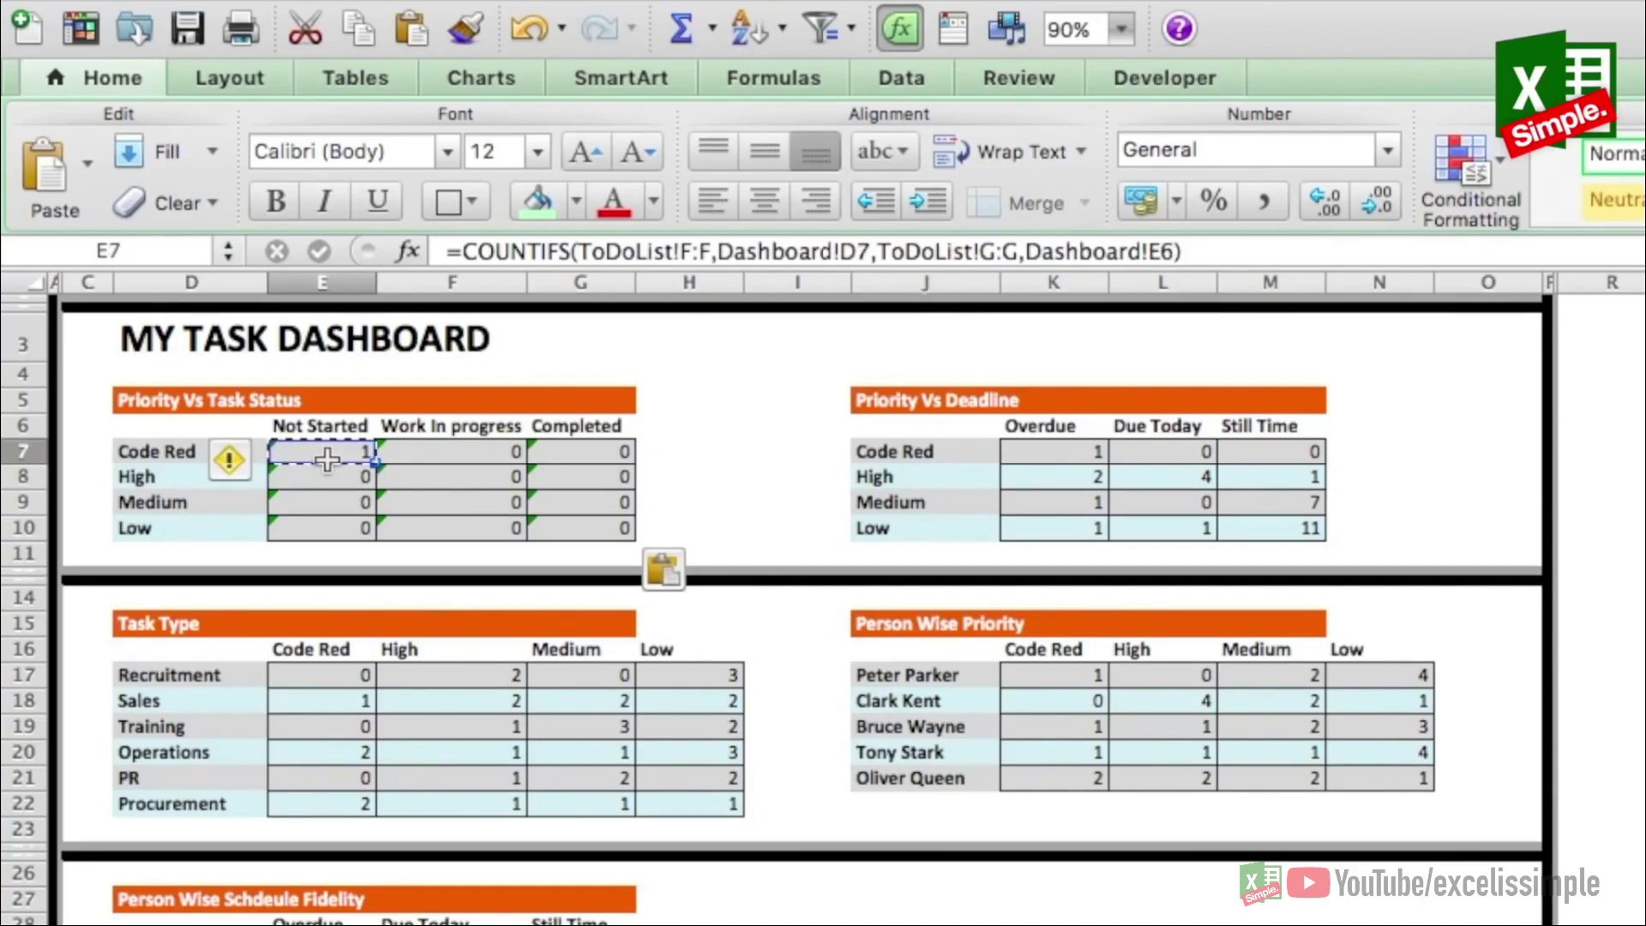
pyautogui.click(718, 244)
pyautogui.press('Tab')
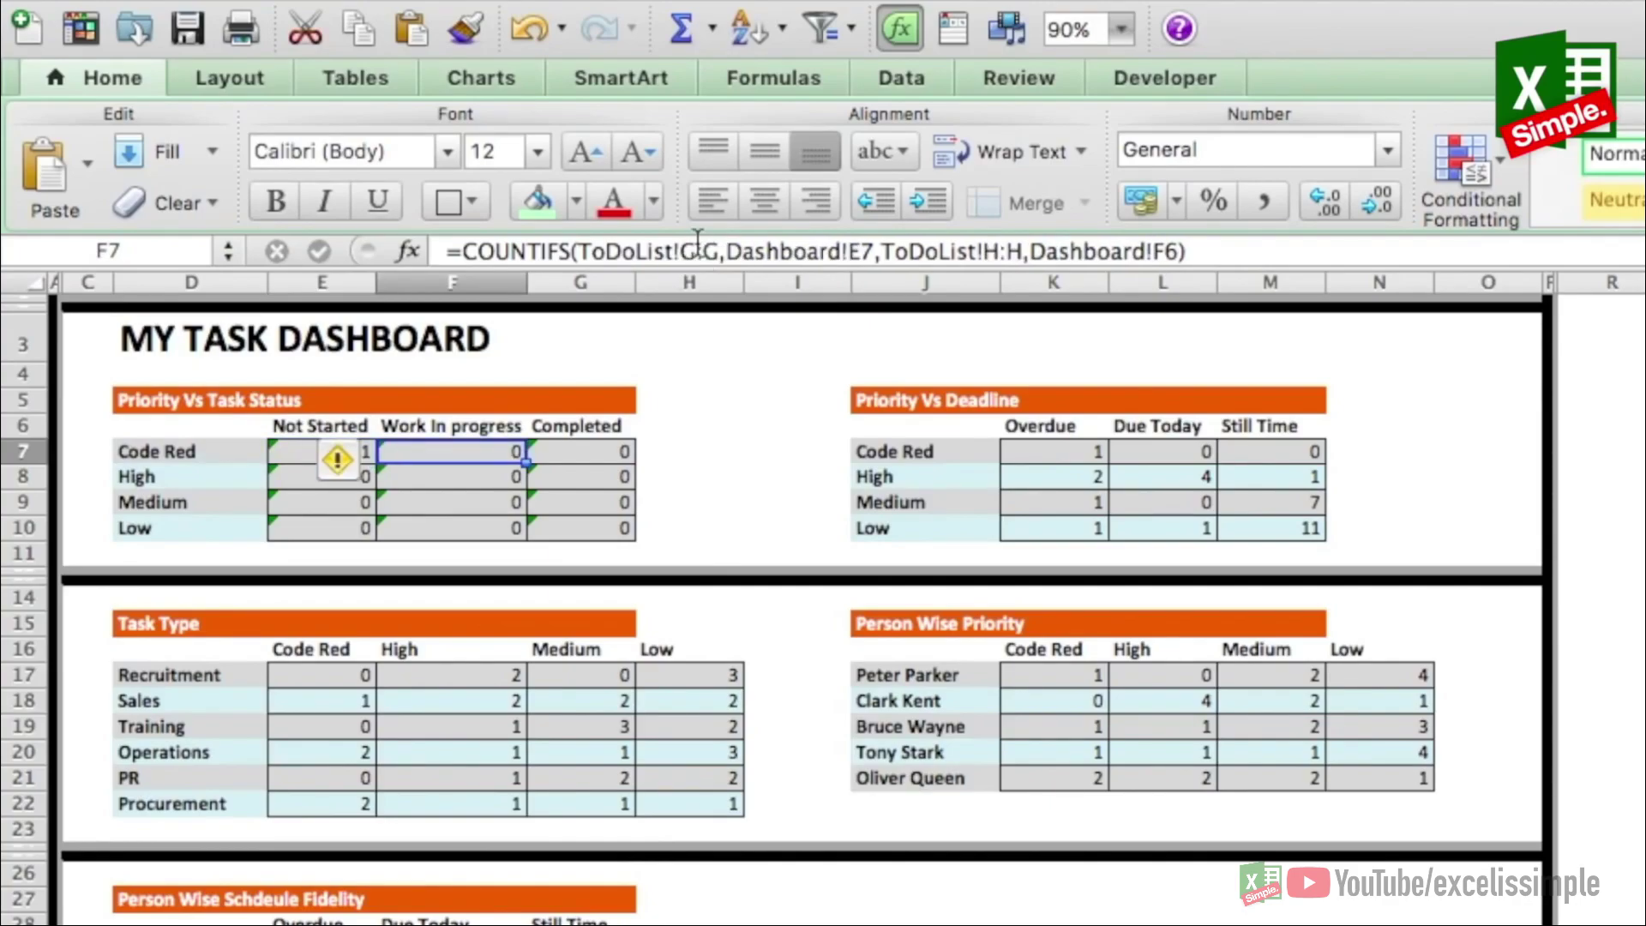
pyautogui.press('Right')
pyautogui.press('Left')
pyautogui.press('Left')
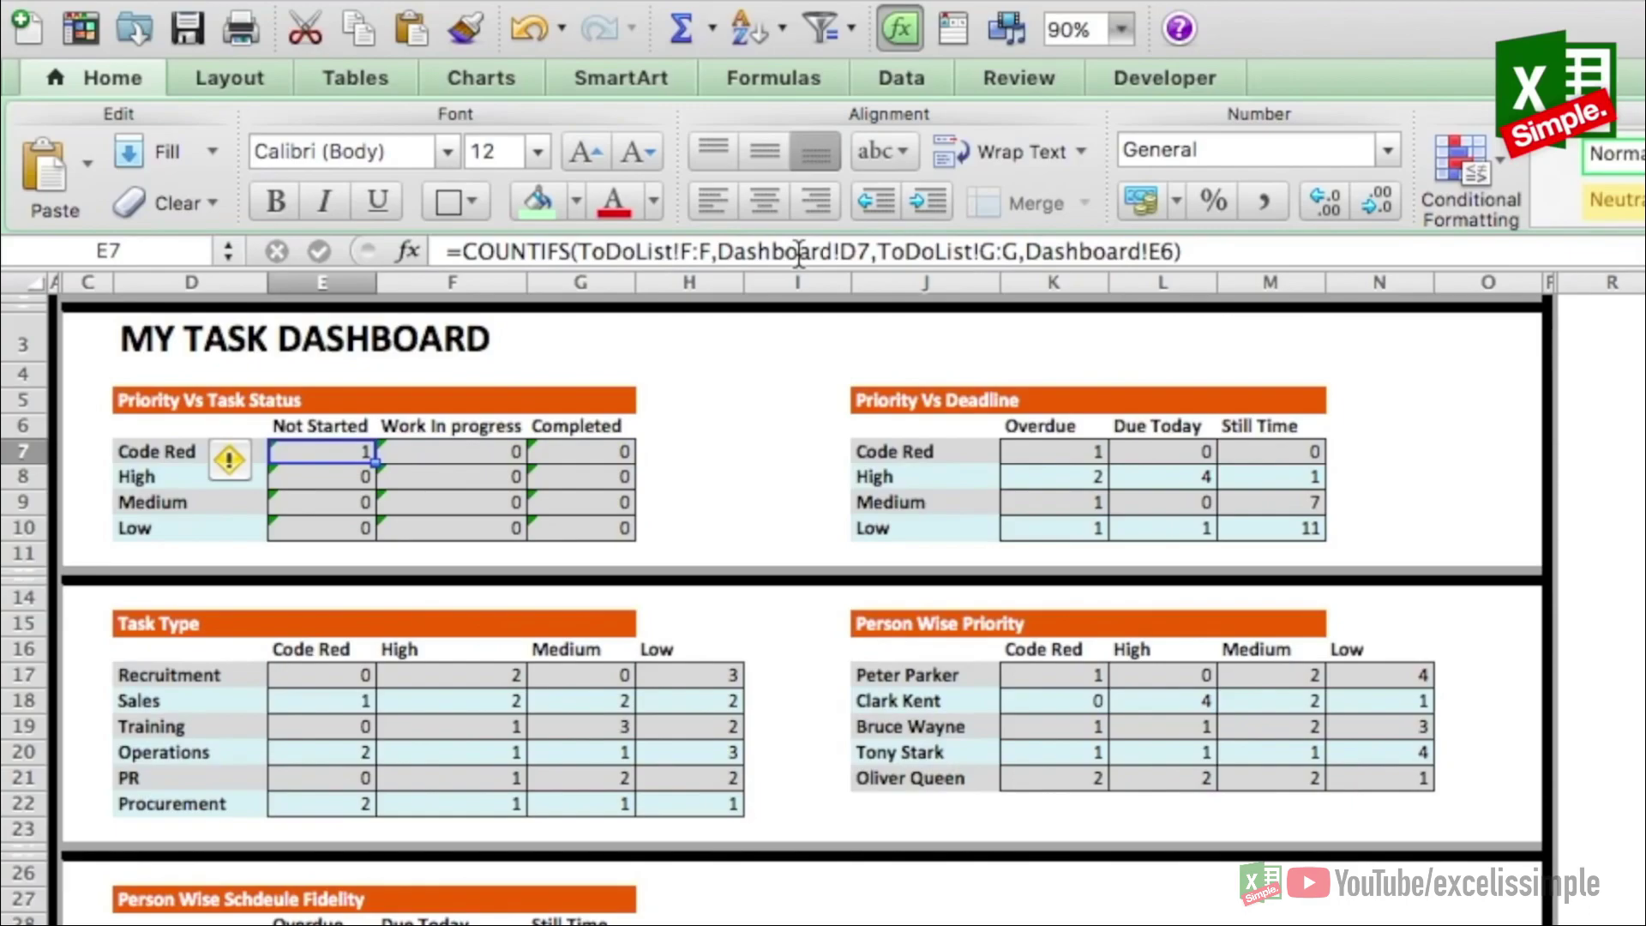
# Step: Undo the formula paste across E7:G10 and return to cell E7
pyautogui.hotkey('ctrl', 'c')
pyautogui.moveTo(322, 452); pyautogui.dragTo(600, 527)
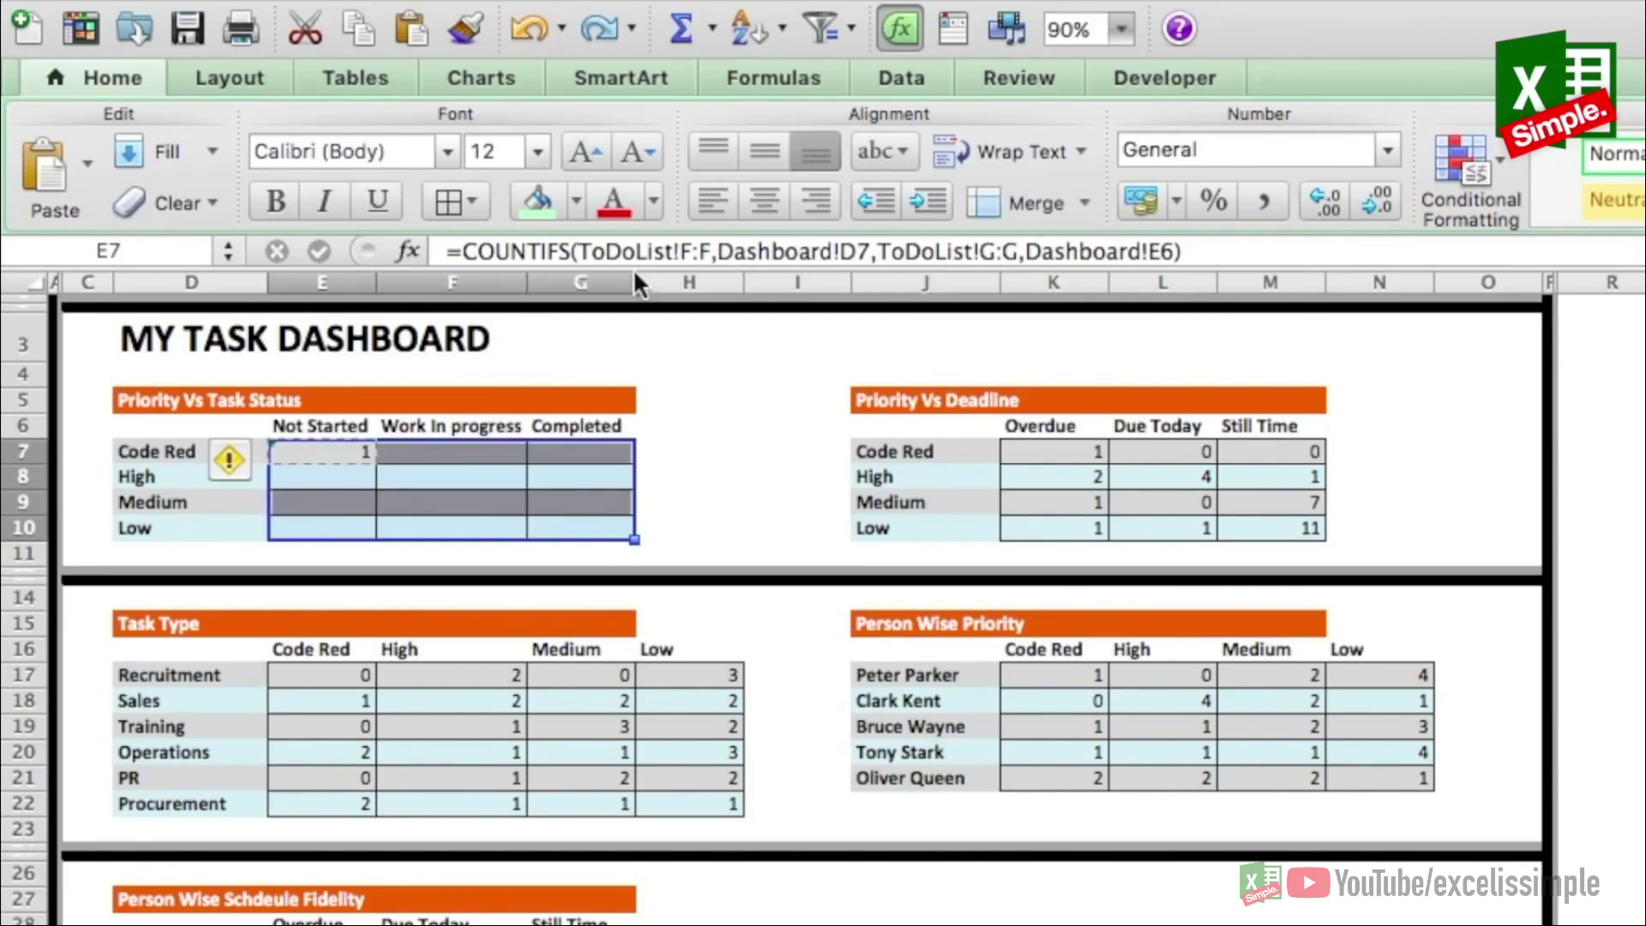
pyautogui.click(347, 456)
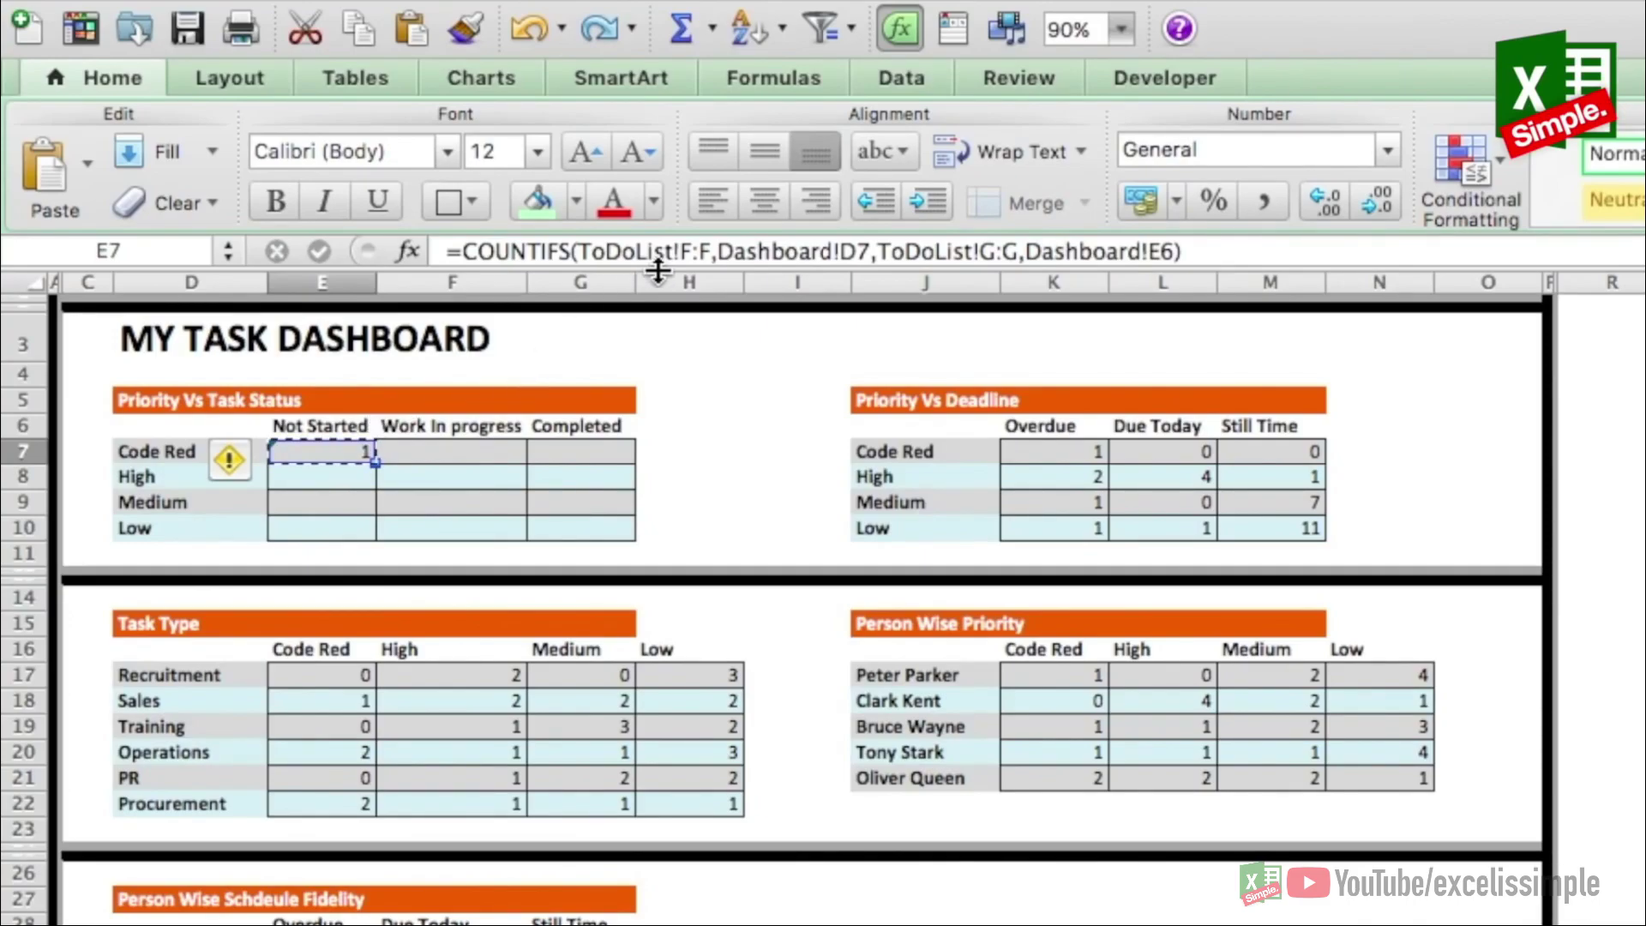
# Step: Anchor the first criteria pair of the COUNTIFS formula in E7 as ToDoList!$F:$F and Dashboard!$D7
pyautogui.click(686, 257)
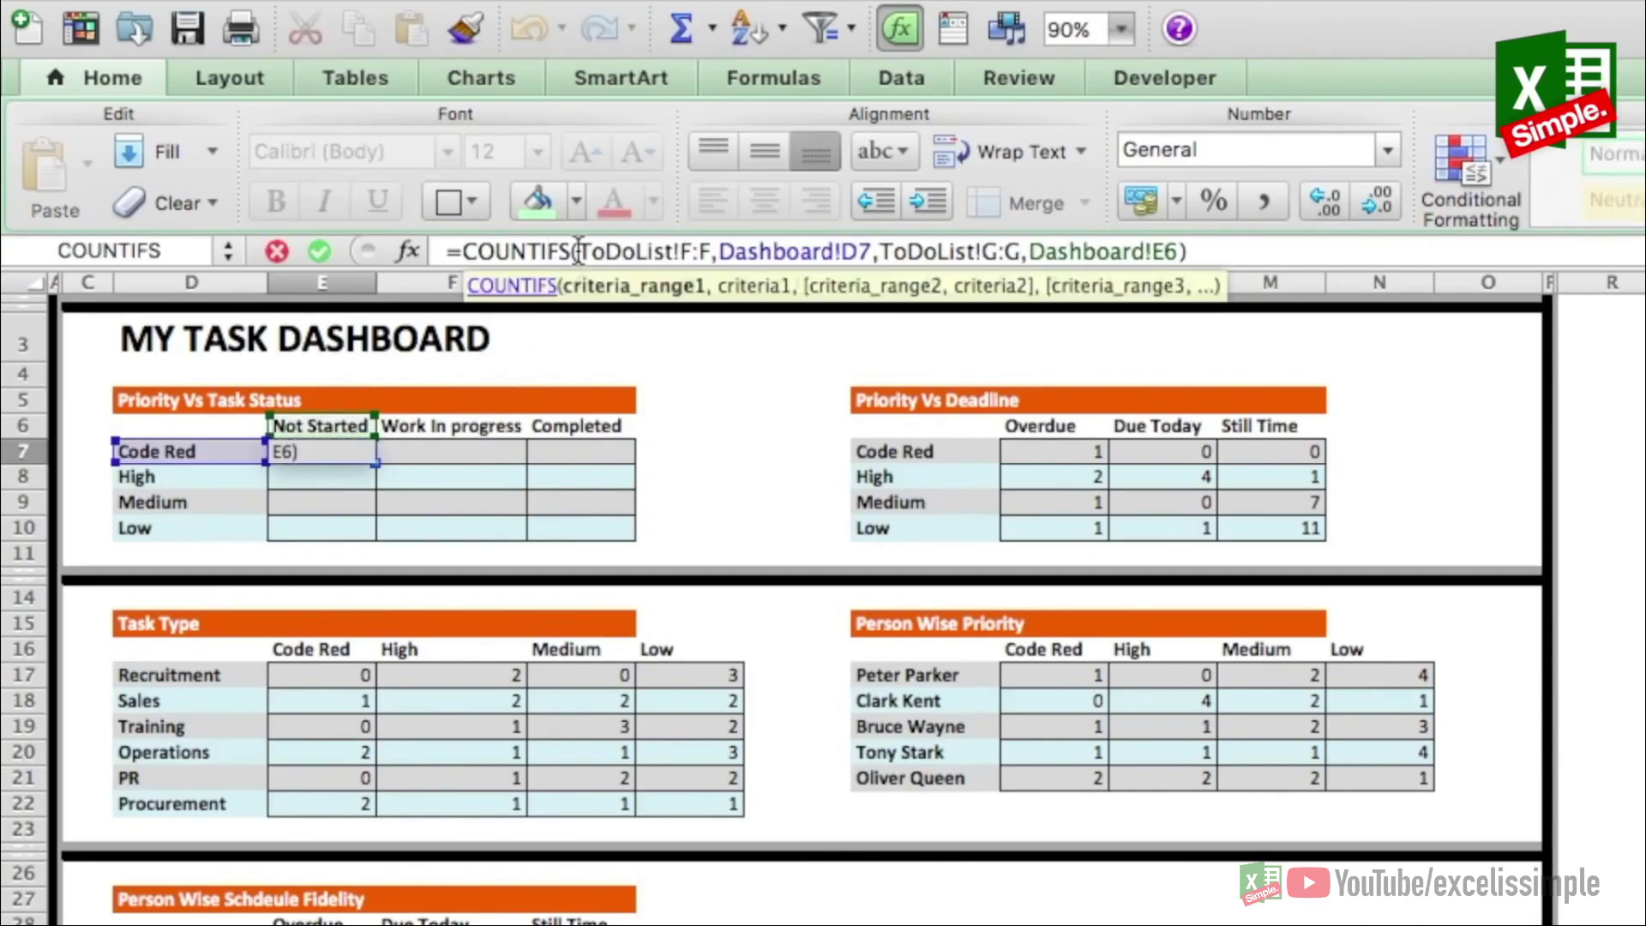
pyautogui.click(684, 250)
pyautogui.write('$F:')
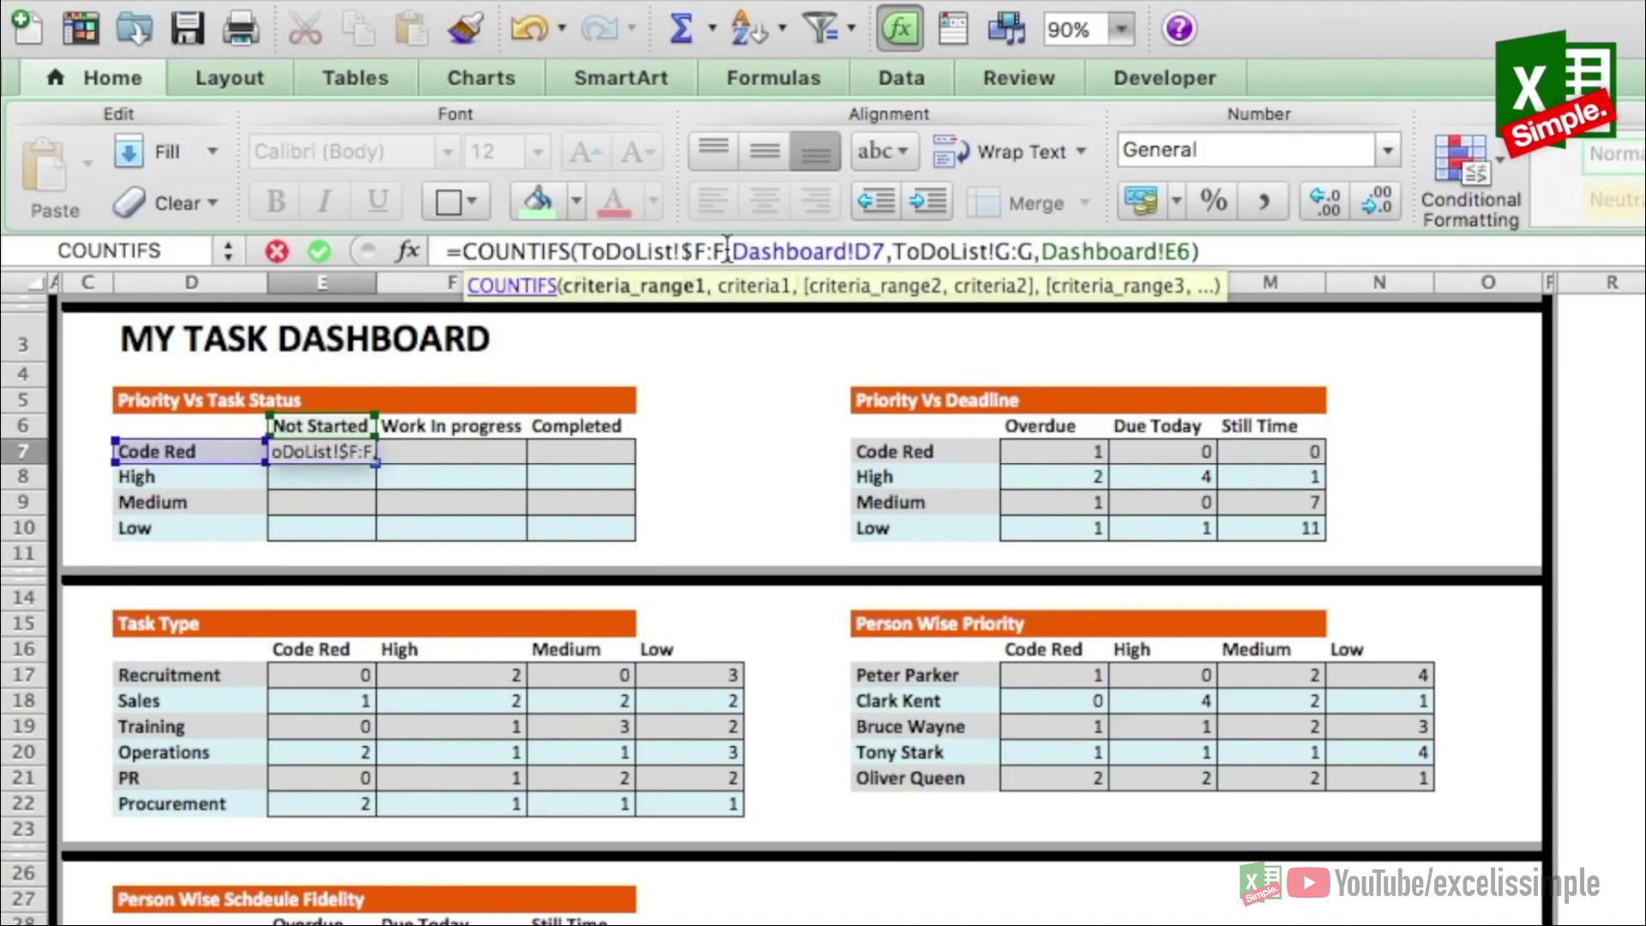
pyautogui.write('$')
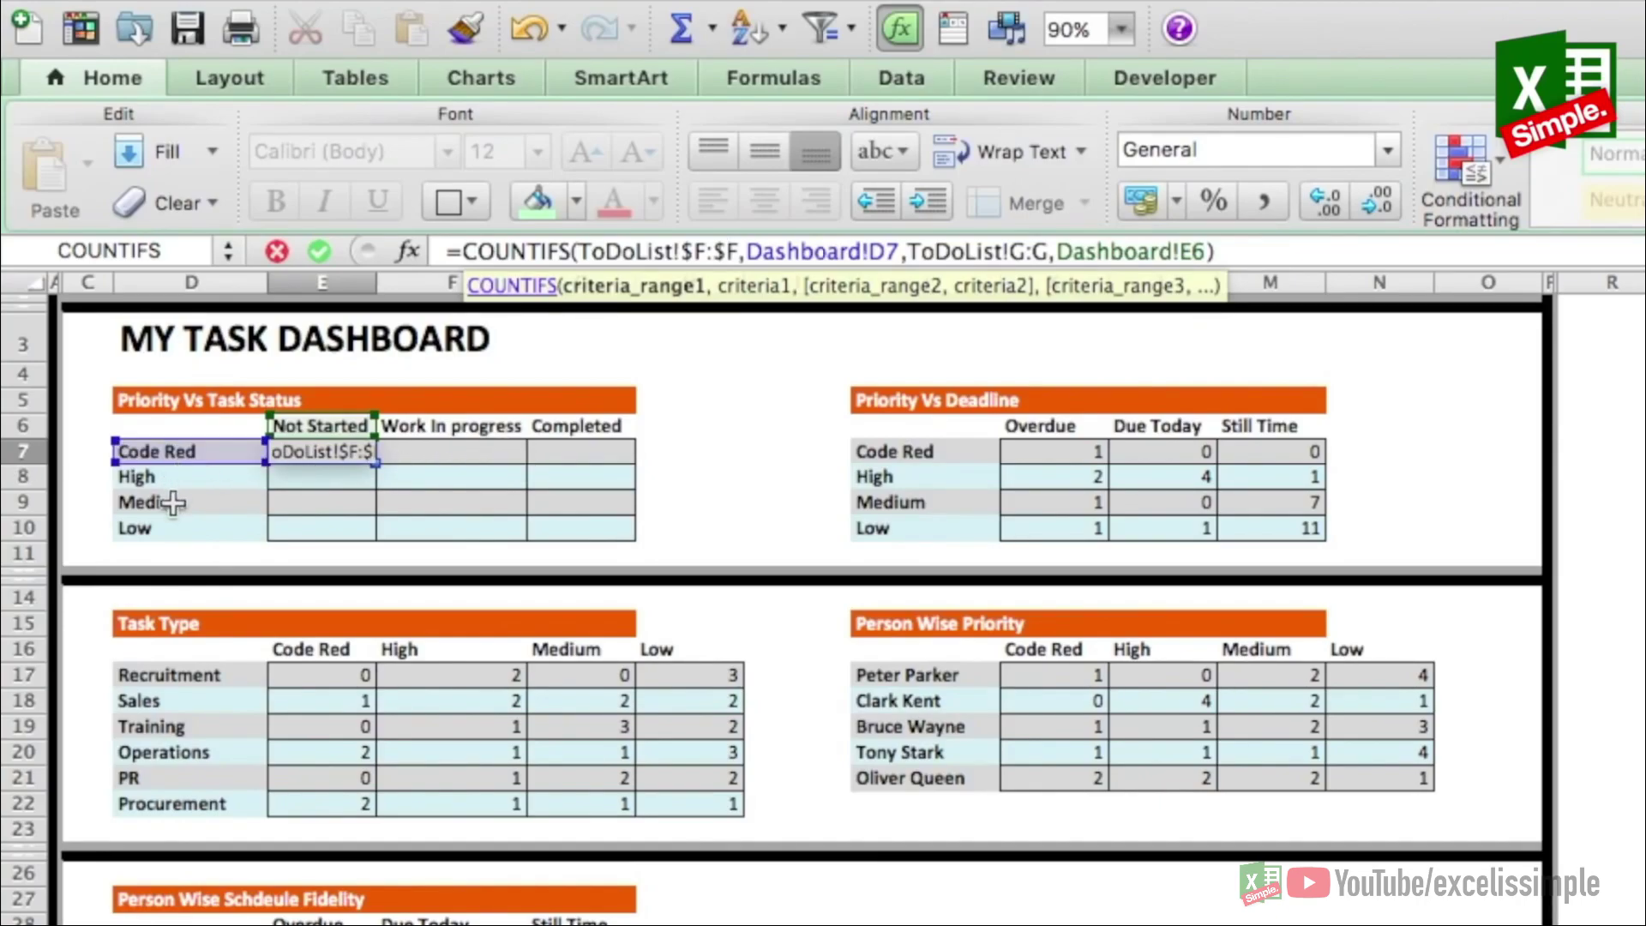
pyautogui.click(876, 252)
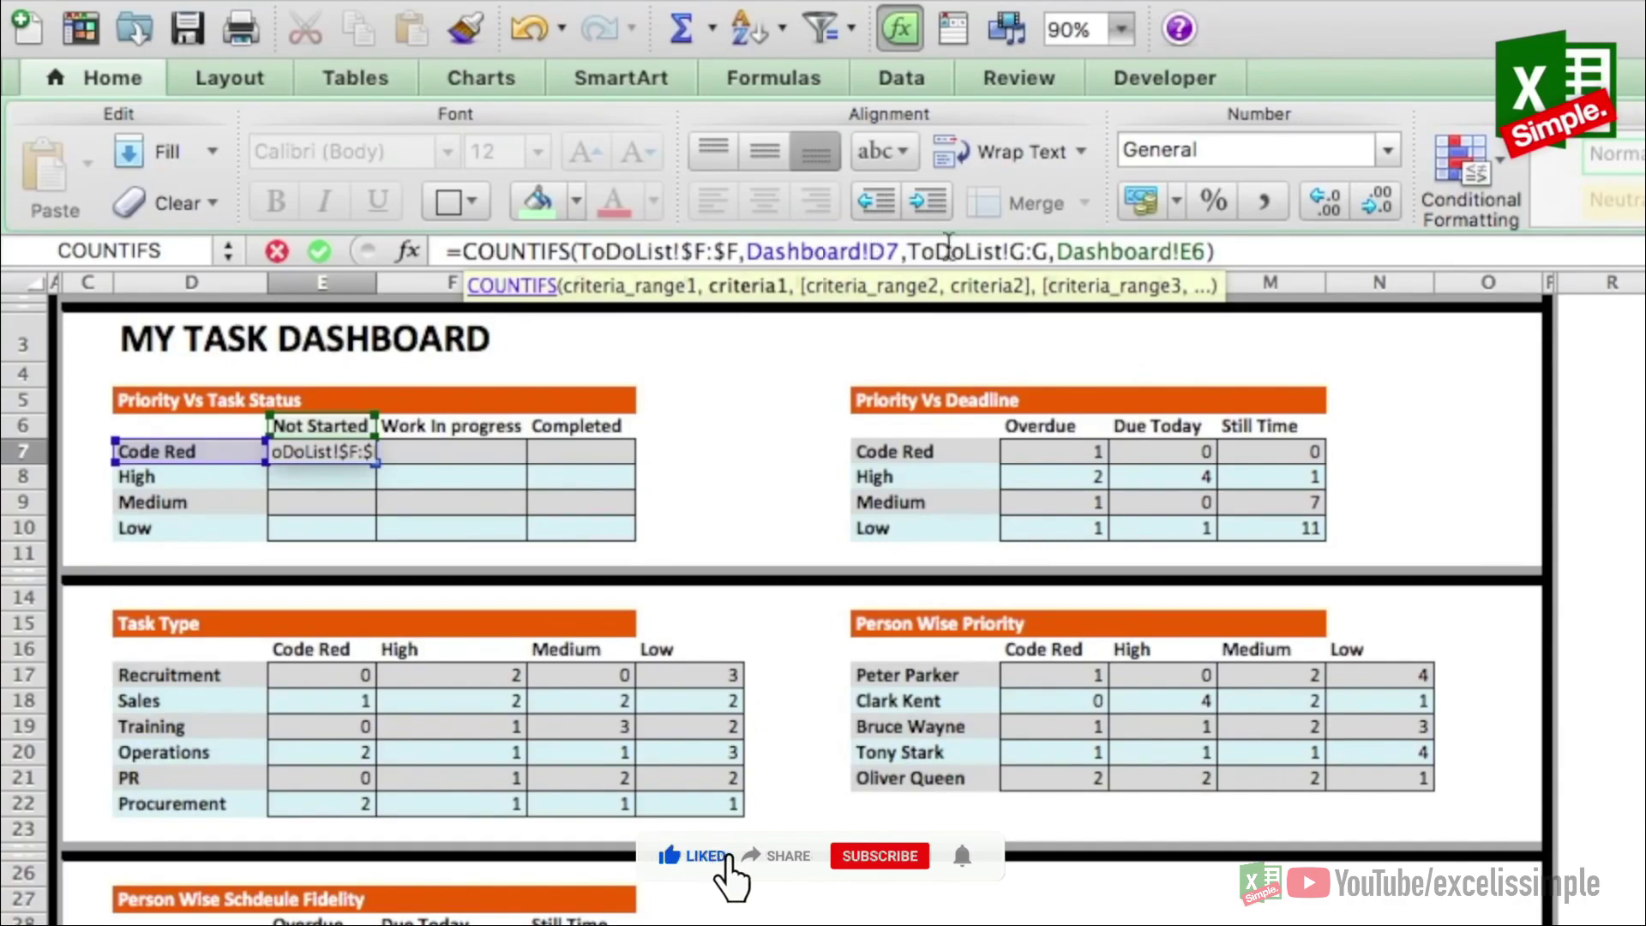
pyautogui.write('$')
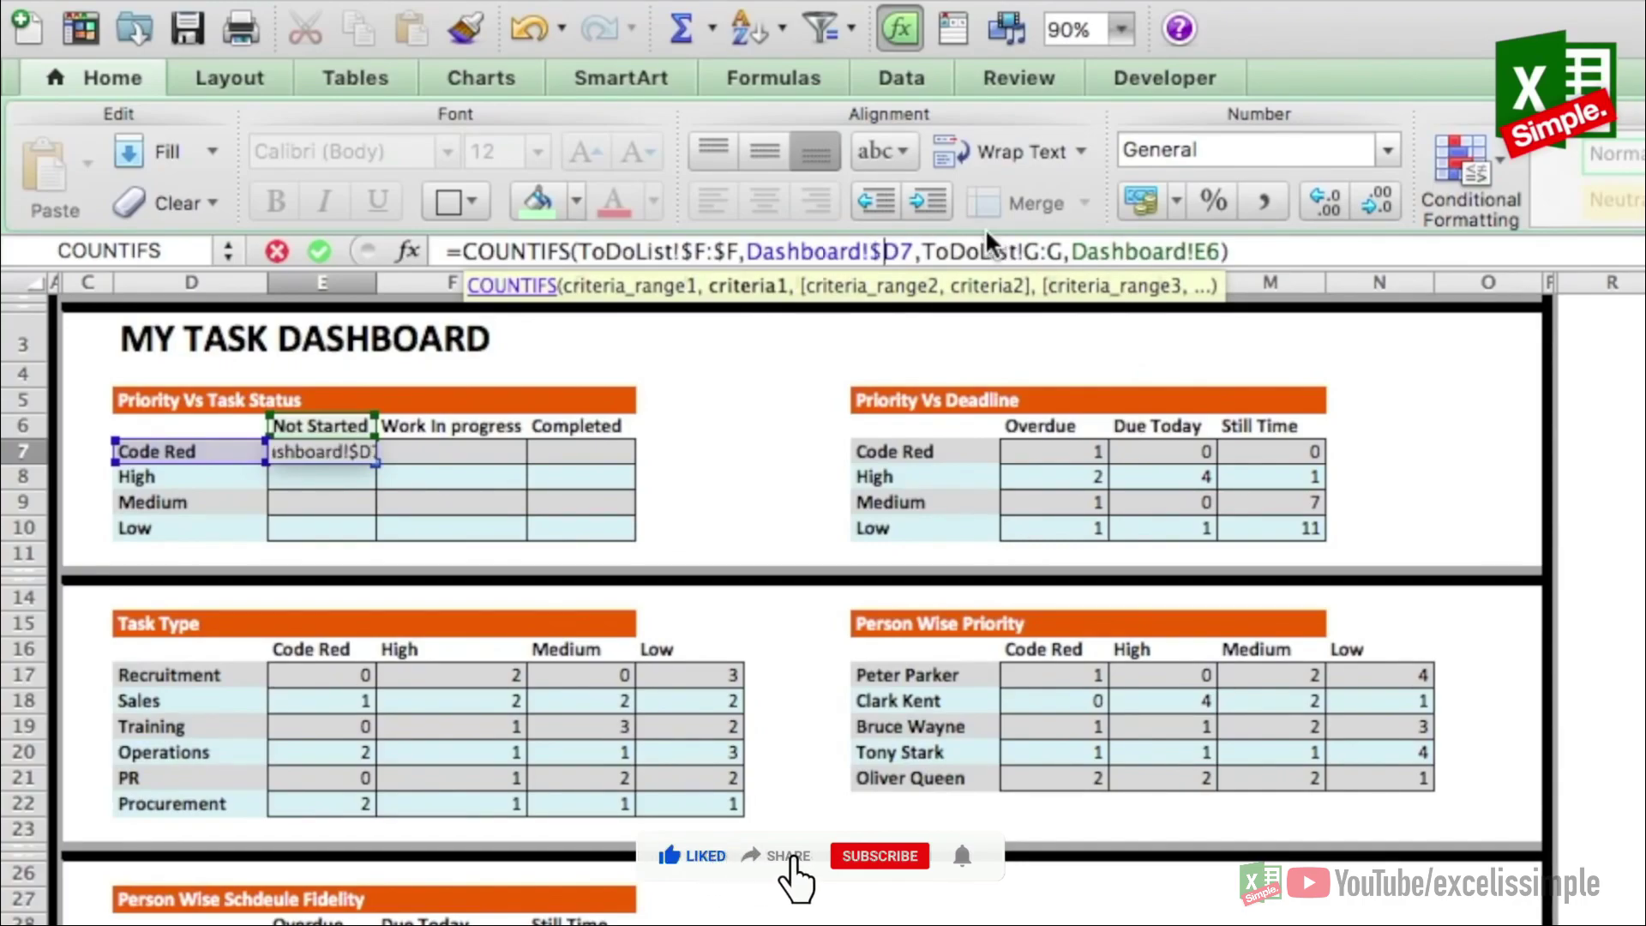
# Step: Anchor the second criteria pair of the E7 formula as ToDoList!$G:$G and Dashboard!E$6, and commit the formula
pyautogui.click(1023, 251)
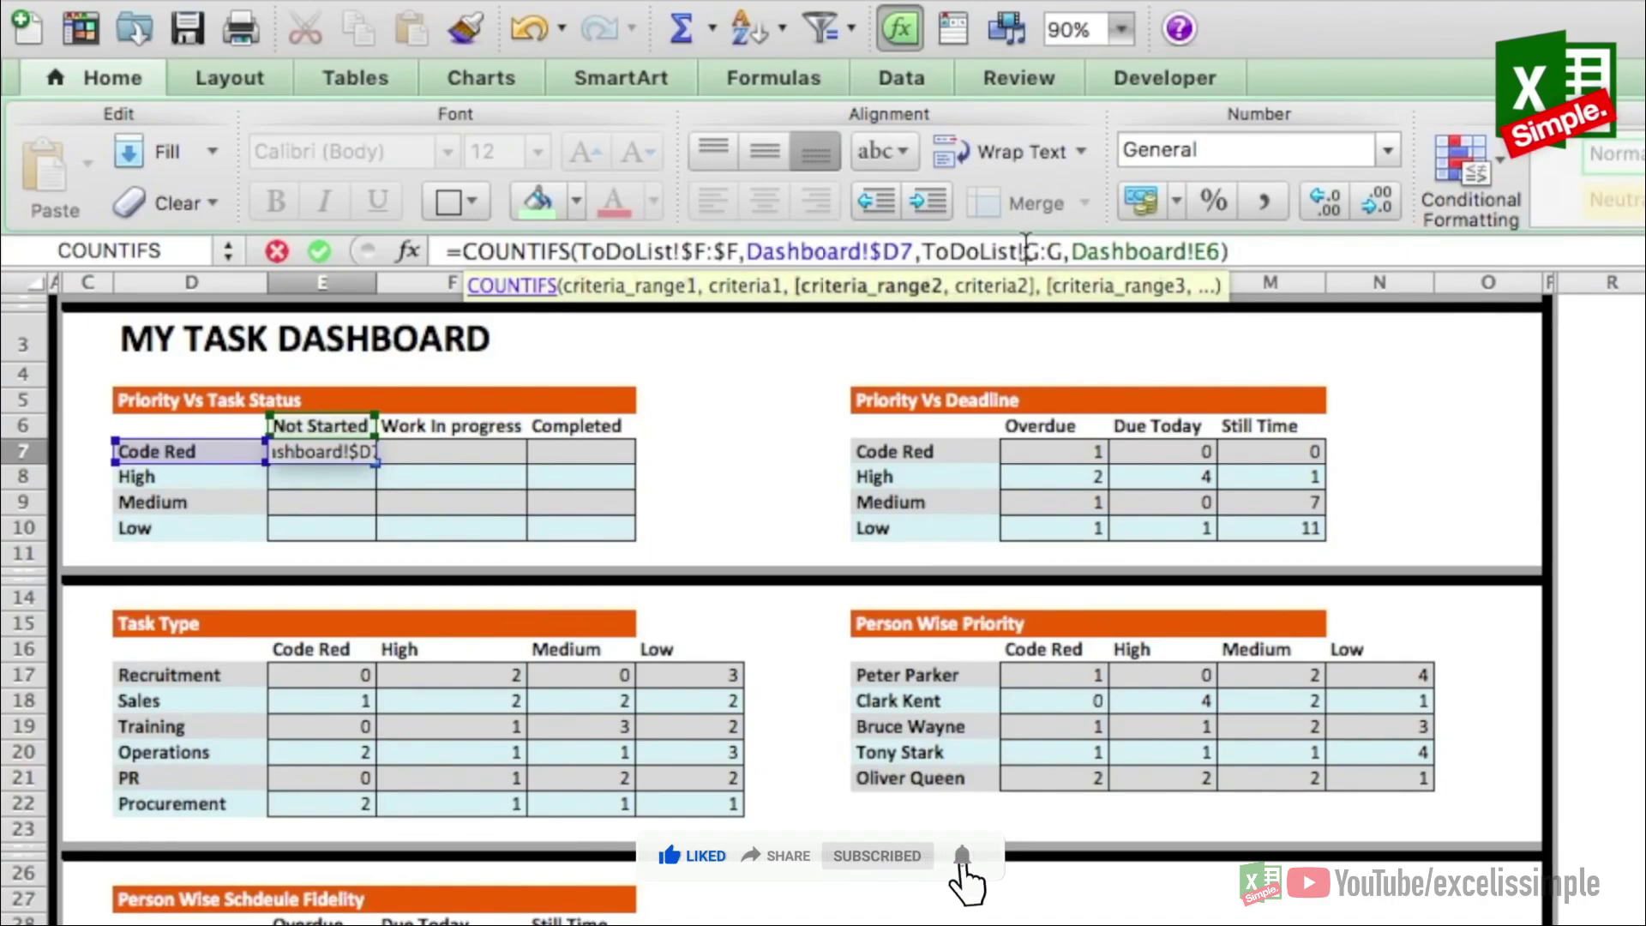
pyautogui.write('$')
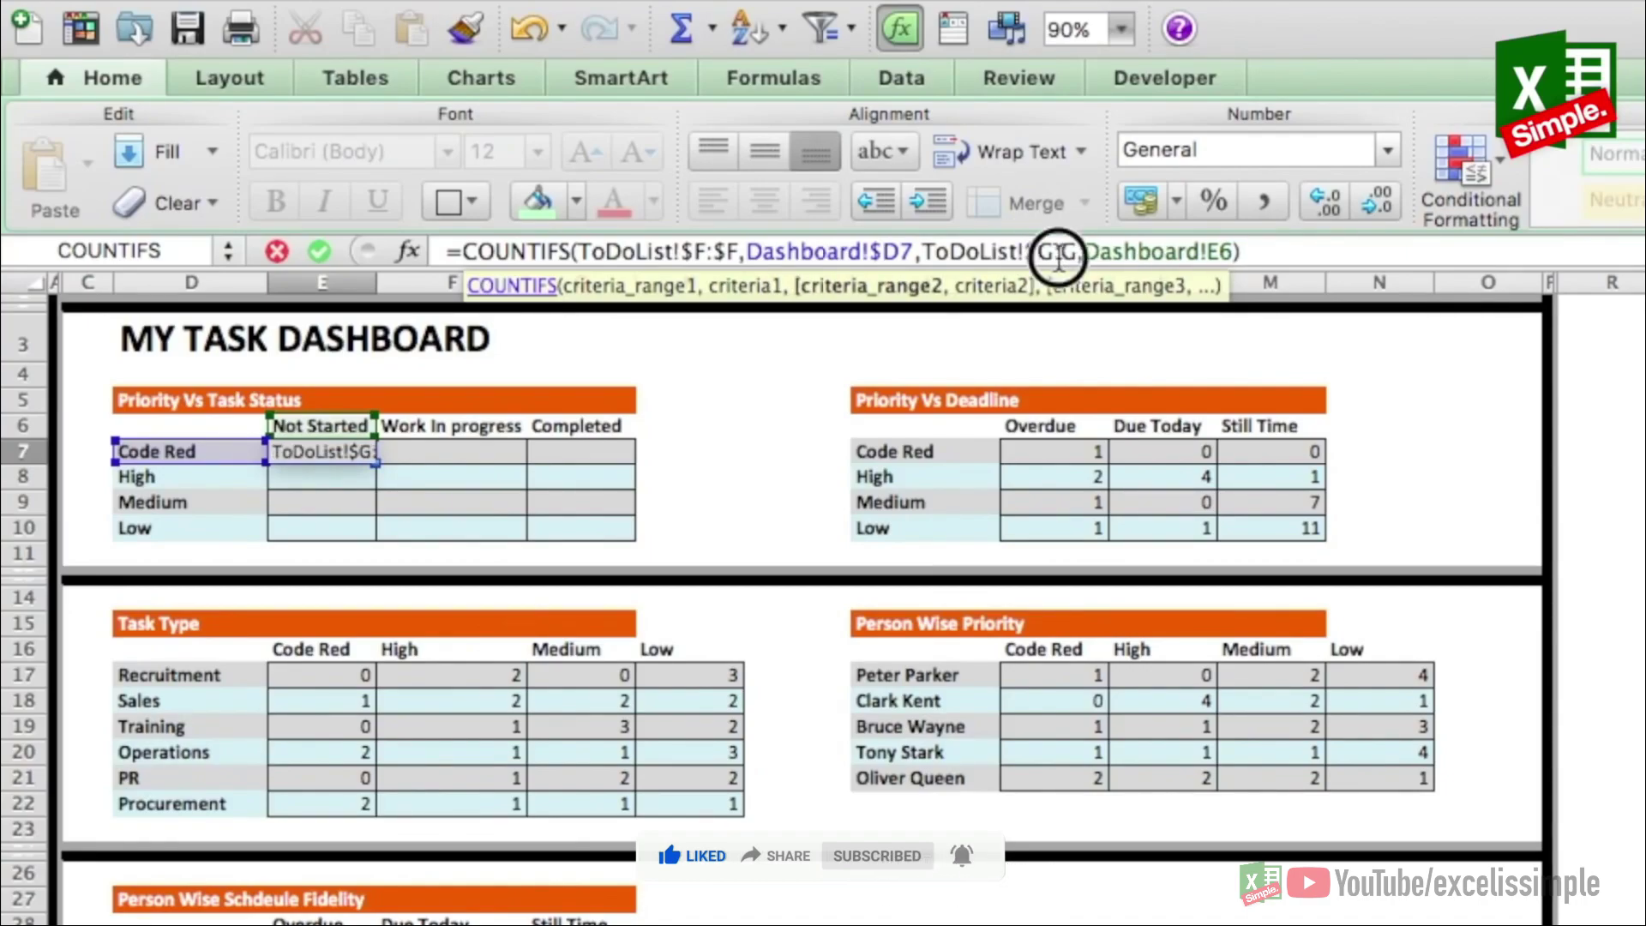
pyautogui.click(1206, 251)
pyautogui.write('$')
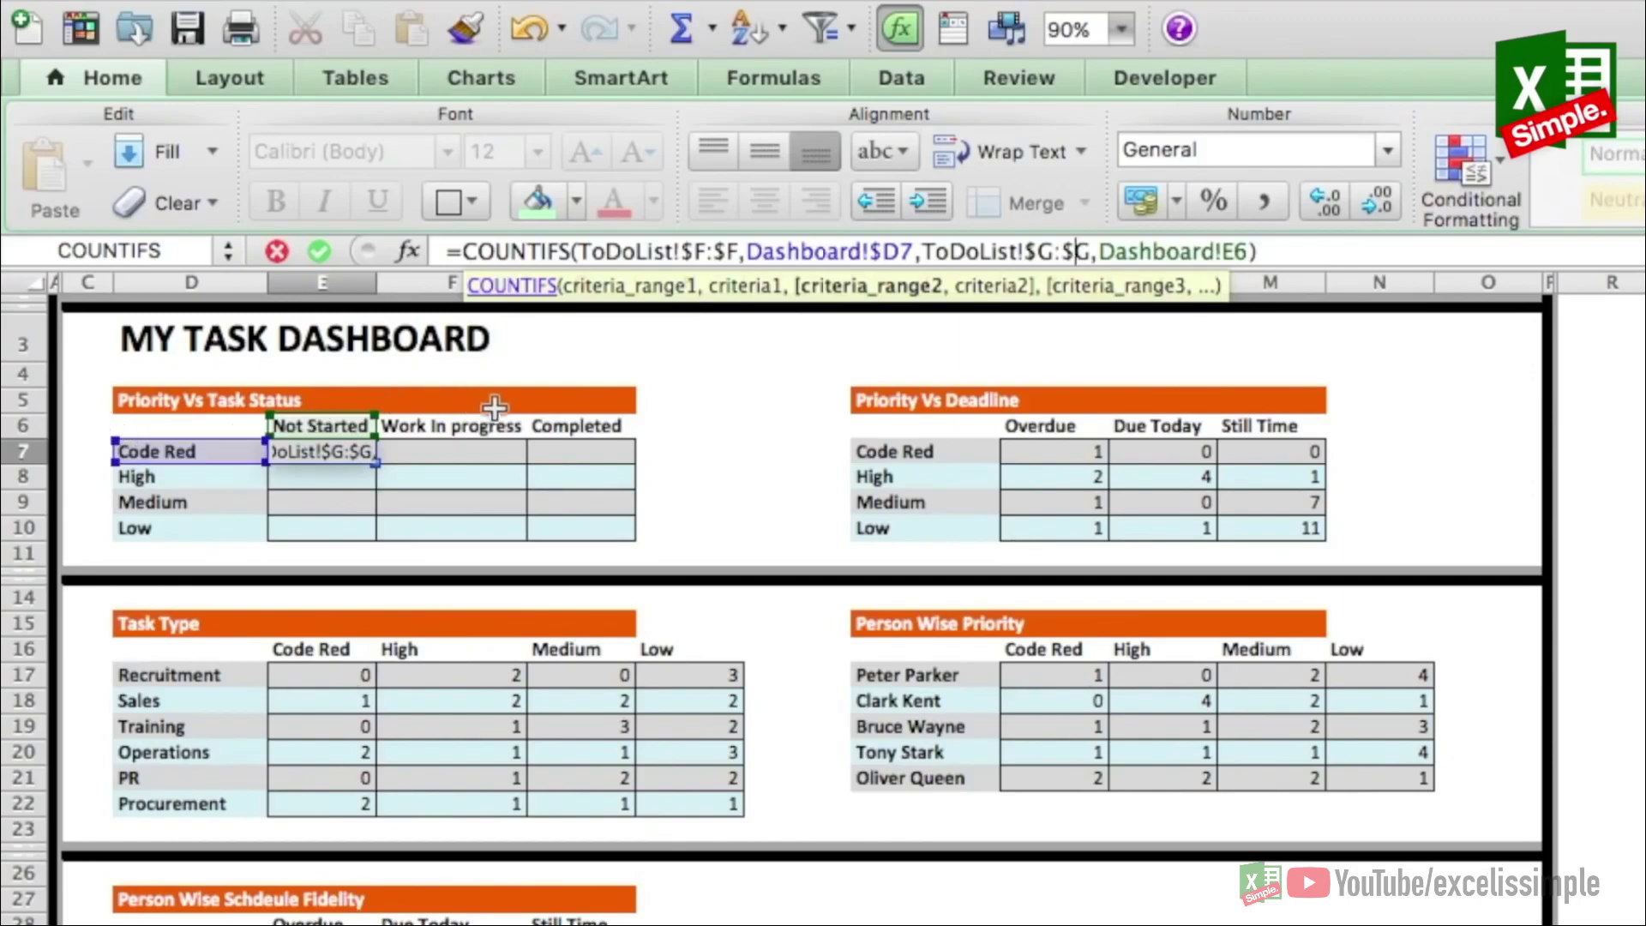
pyautogui.click(1237, 253)
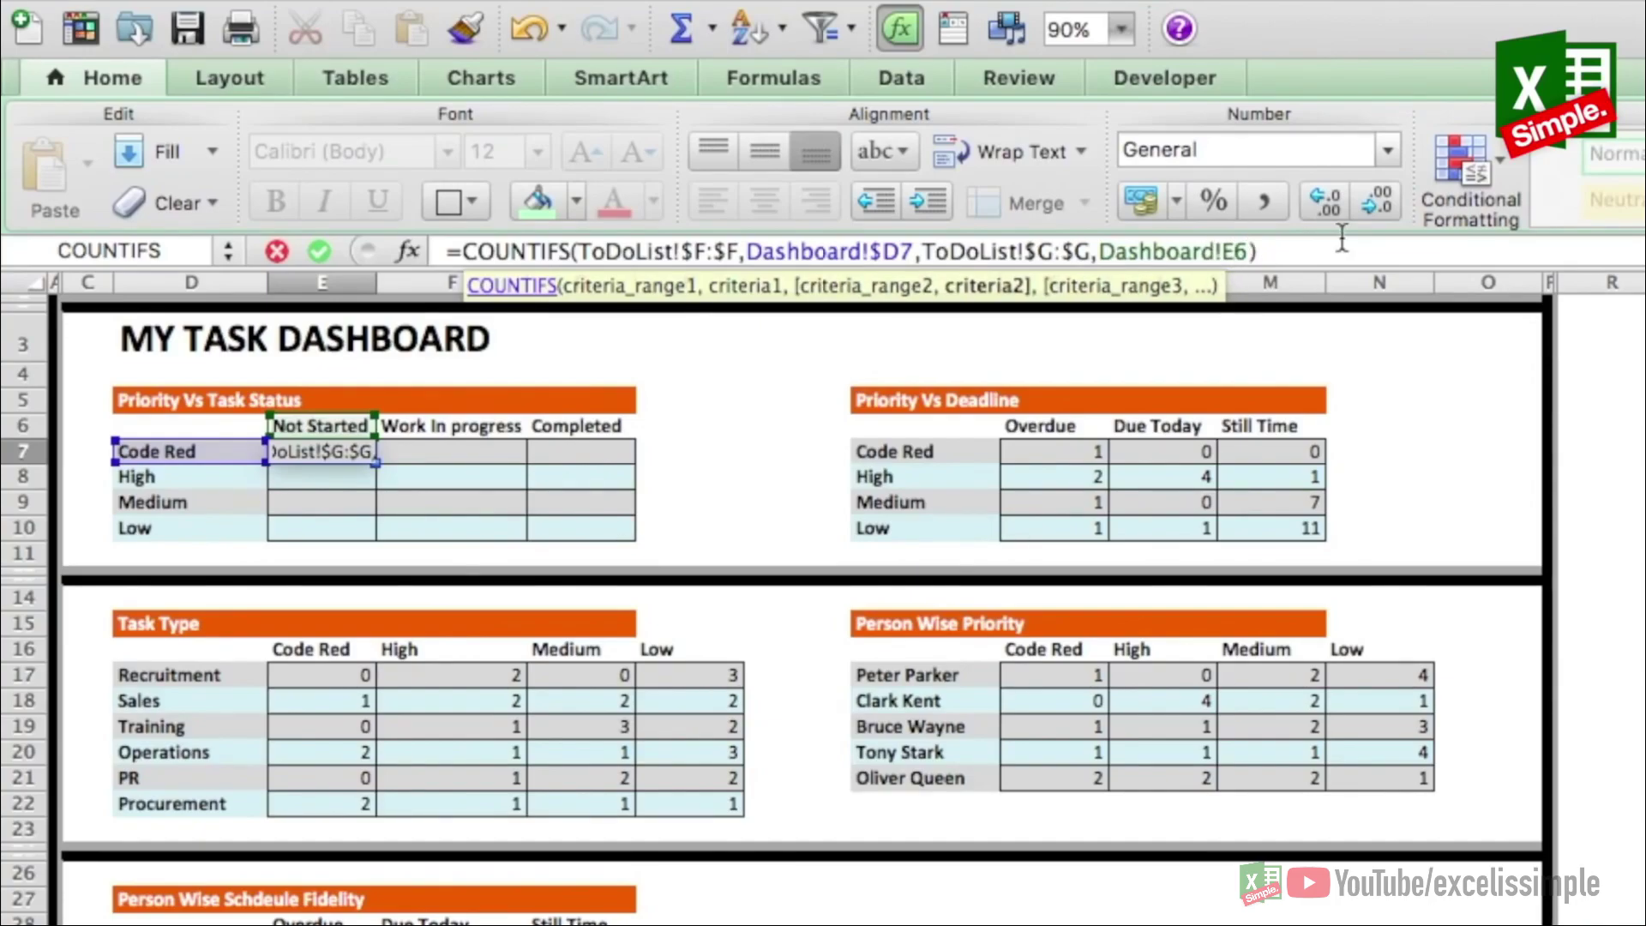
pyautogui.write('$')
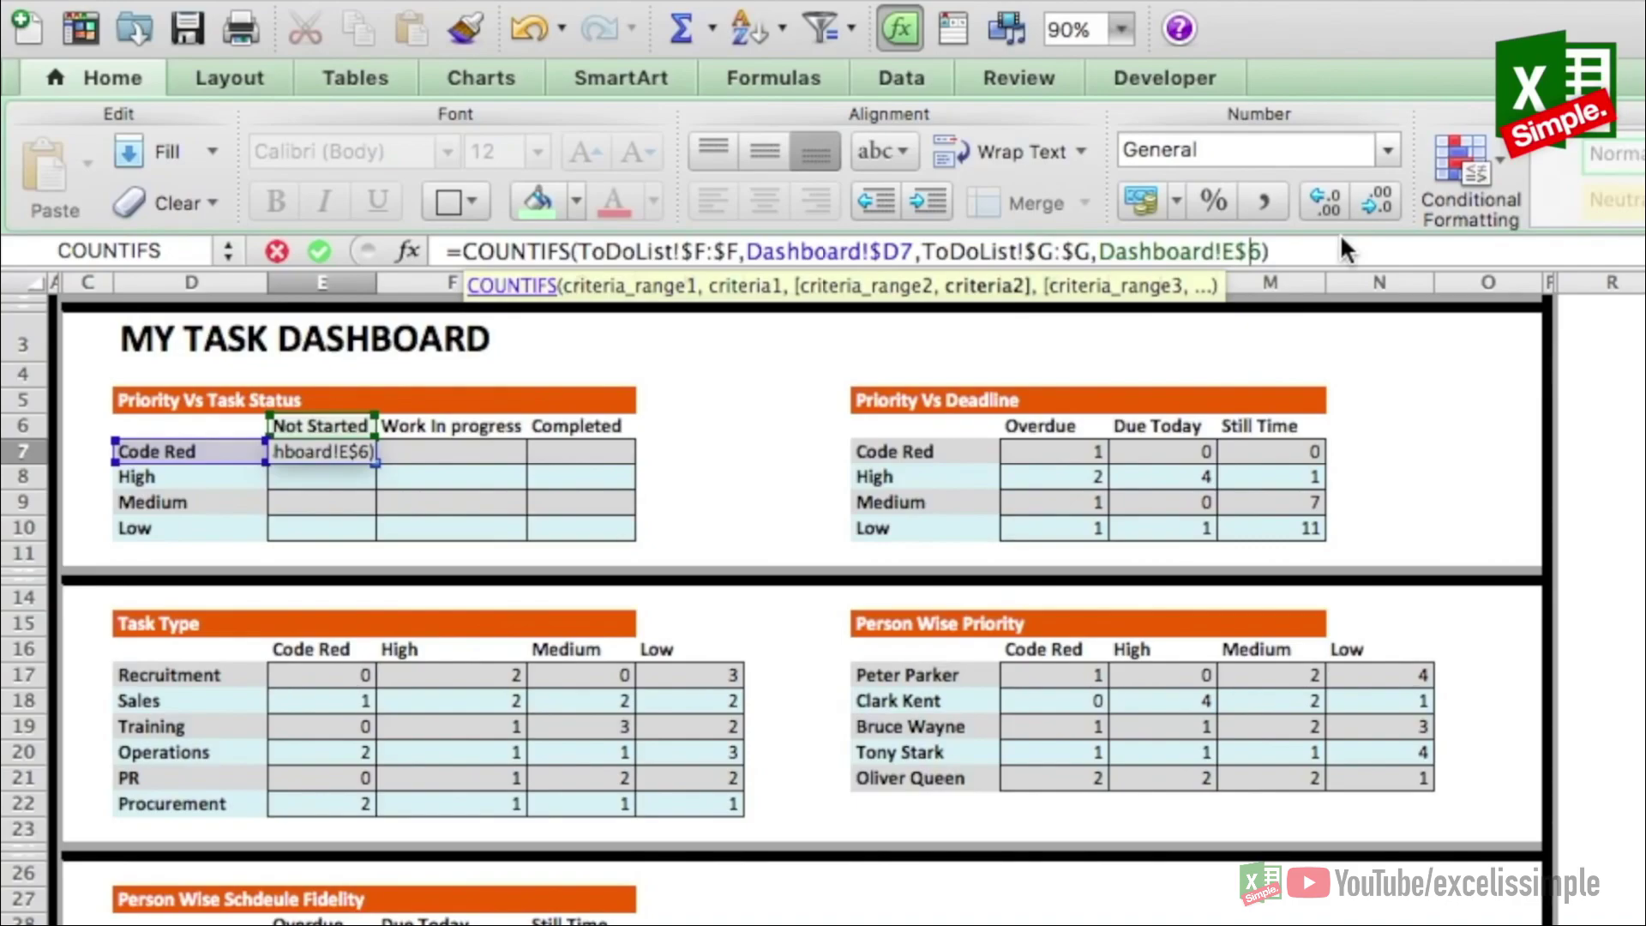
pyautogui.press('Return')
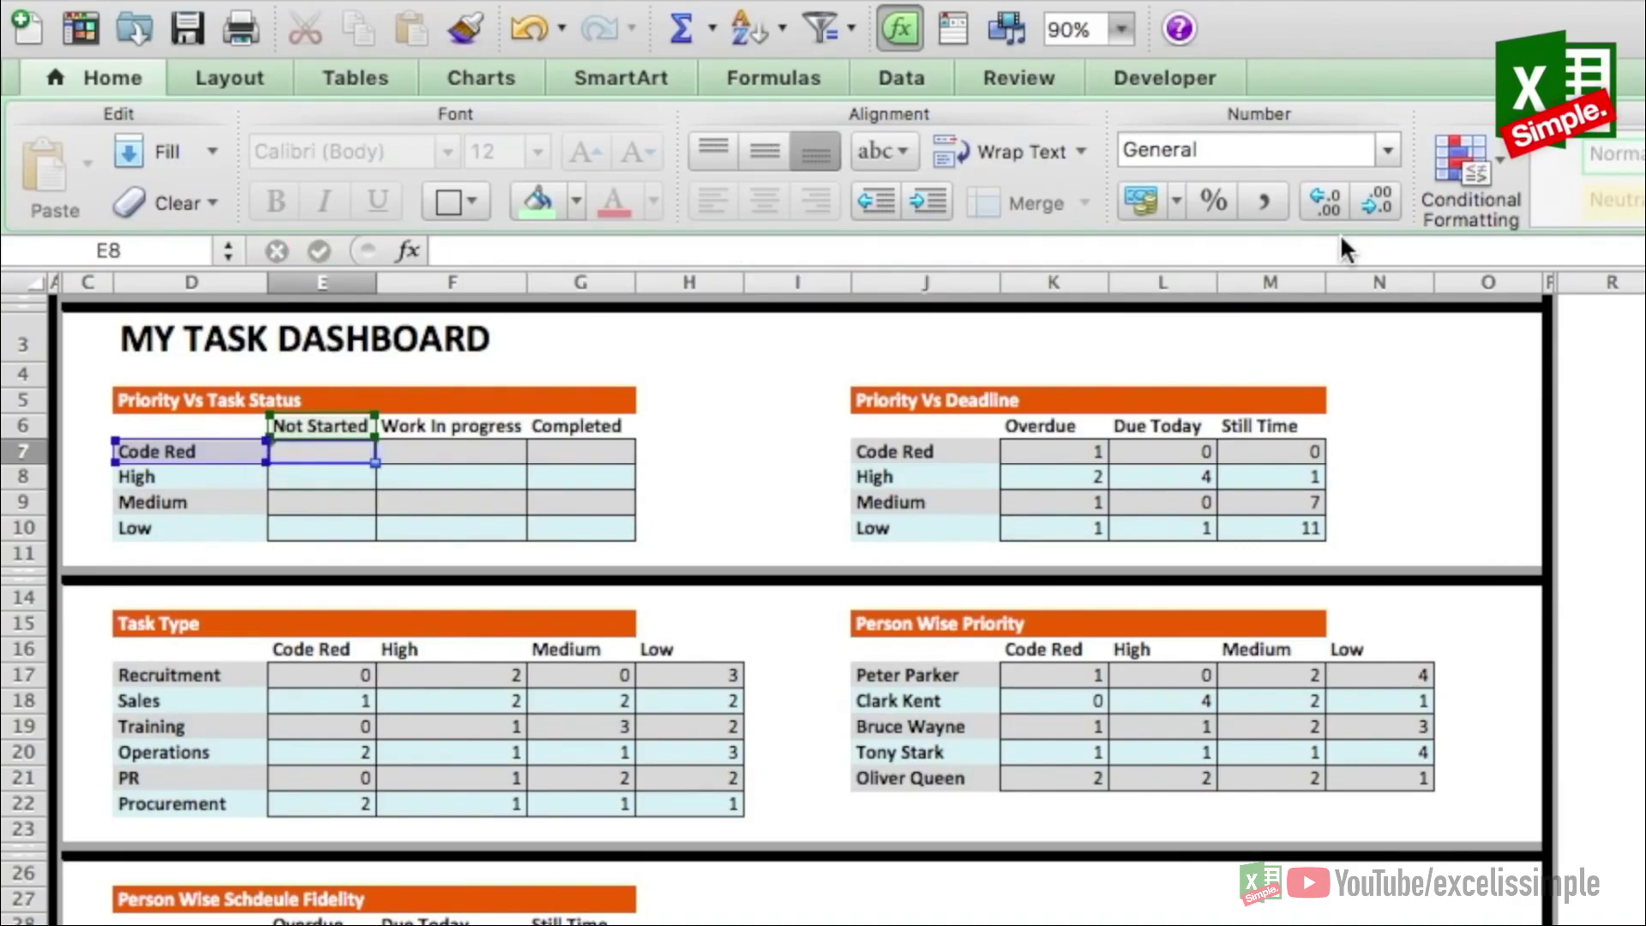
# Step: Copy the anchored COUNTIFS formula from E7 and paste it across E7:G10 of the Priority Vs Task Status table
pyautogui.press('Up')
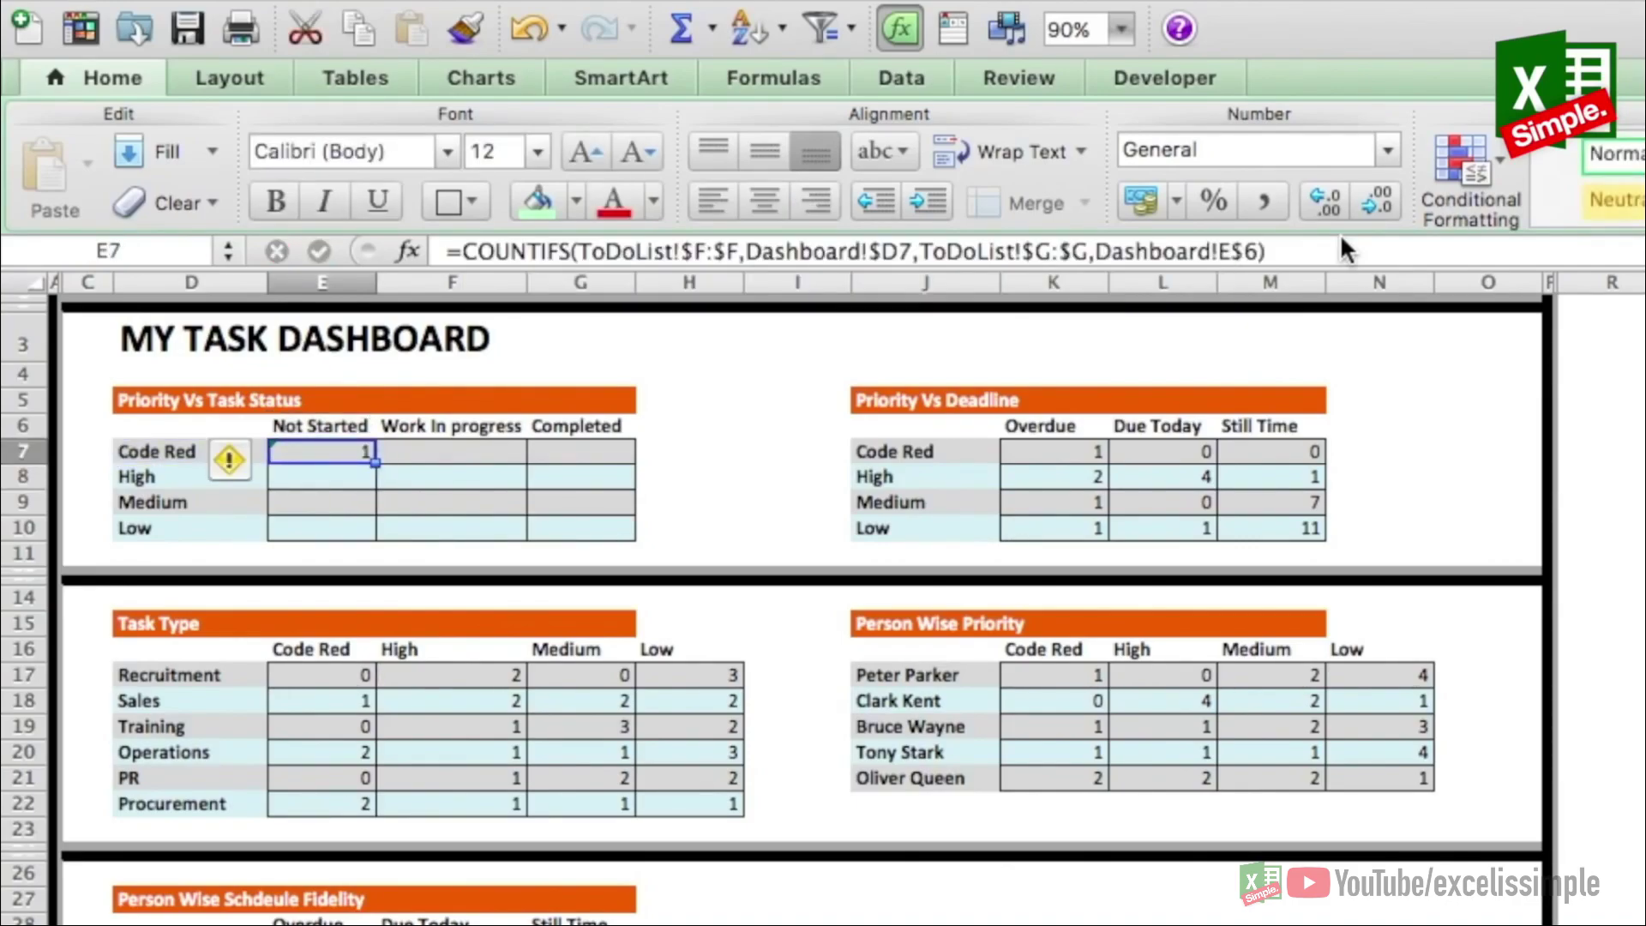
pyautogui.press('cmd+c')
pyautogui.hotkey('shift', 'Down')
pyautogui.hotkey('shift', 'Down')
pyautogui.hotkey('shift', 'Down')
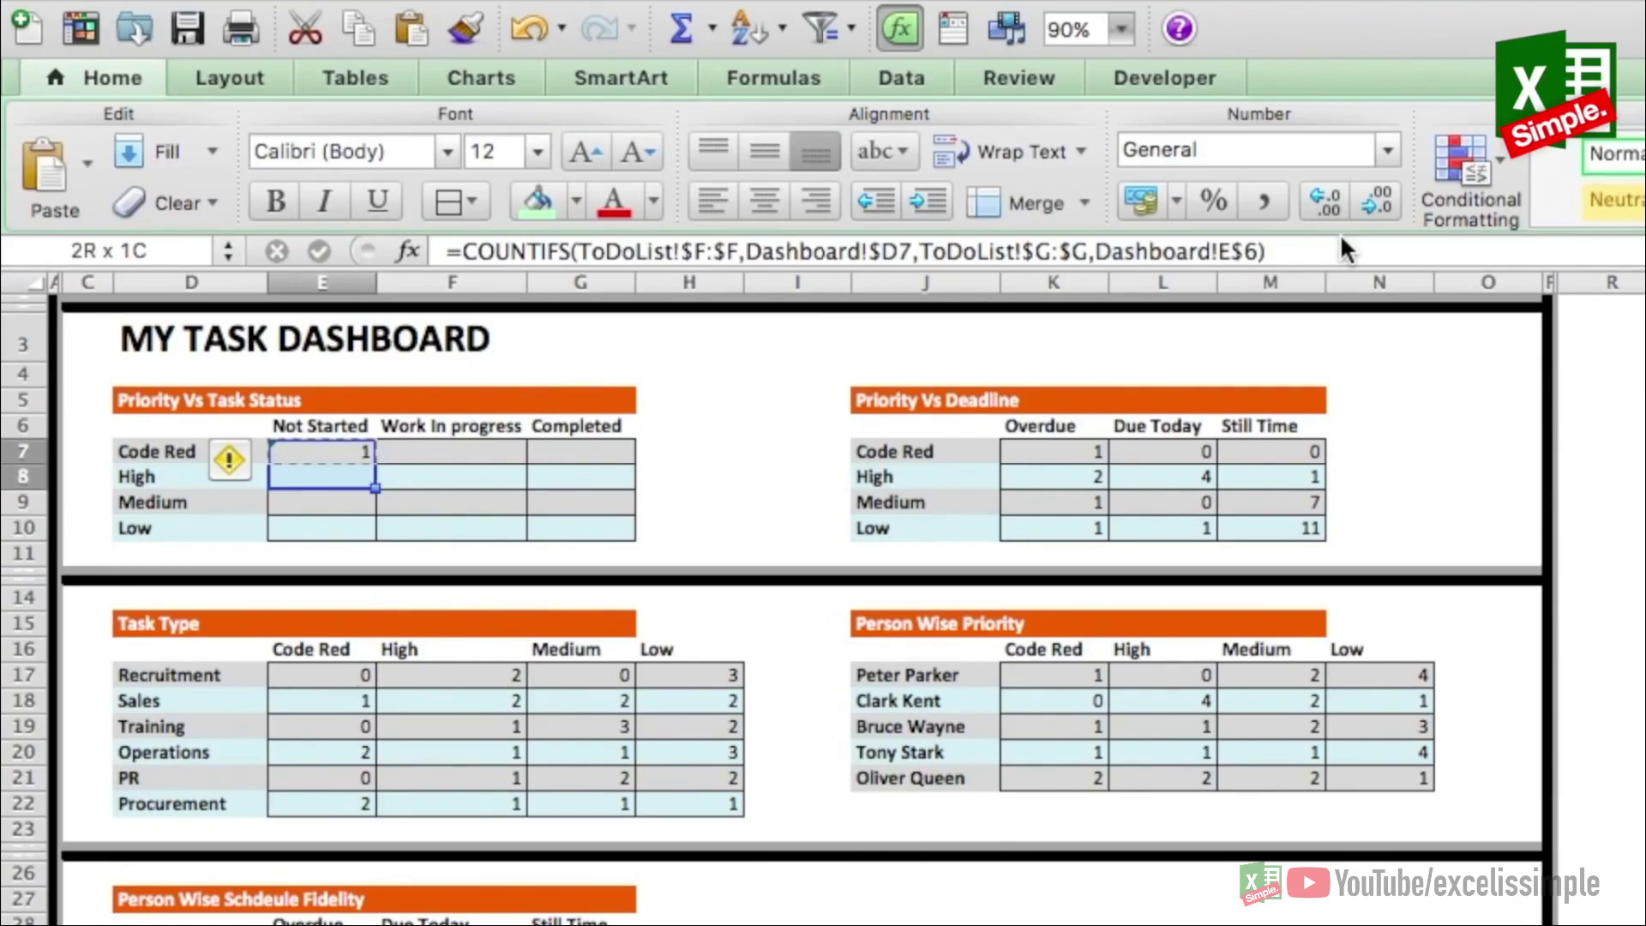
pyautogui.hotkey('shift', 'Right')
pyautogui.hotkey('shift', 'Right')
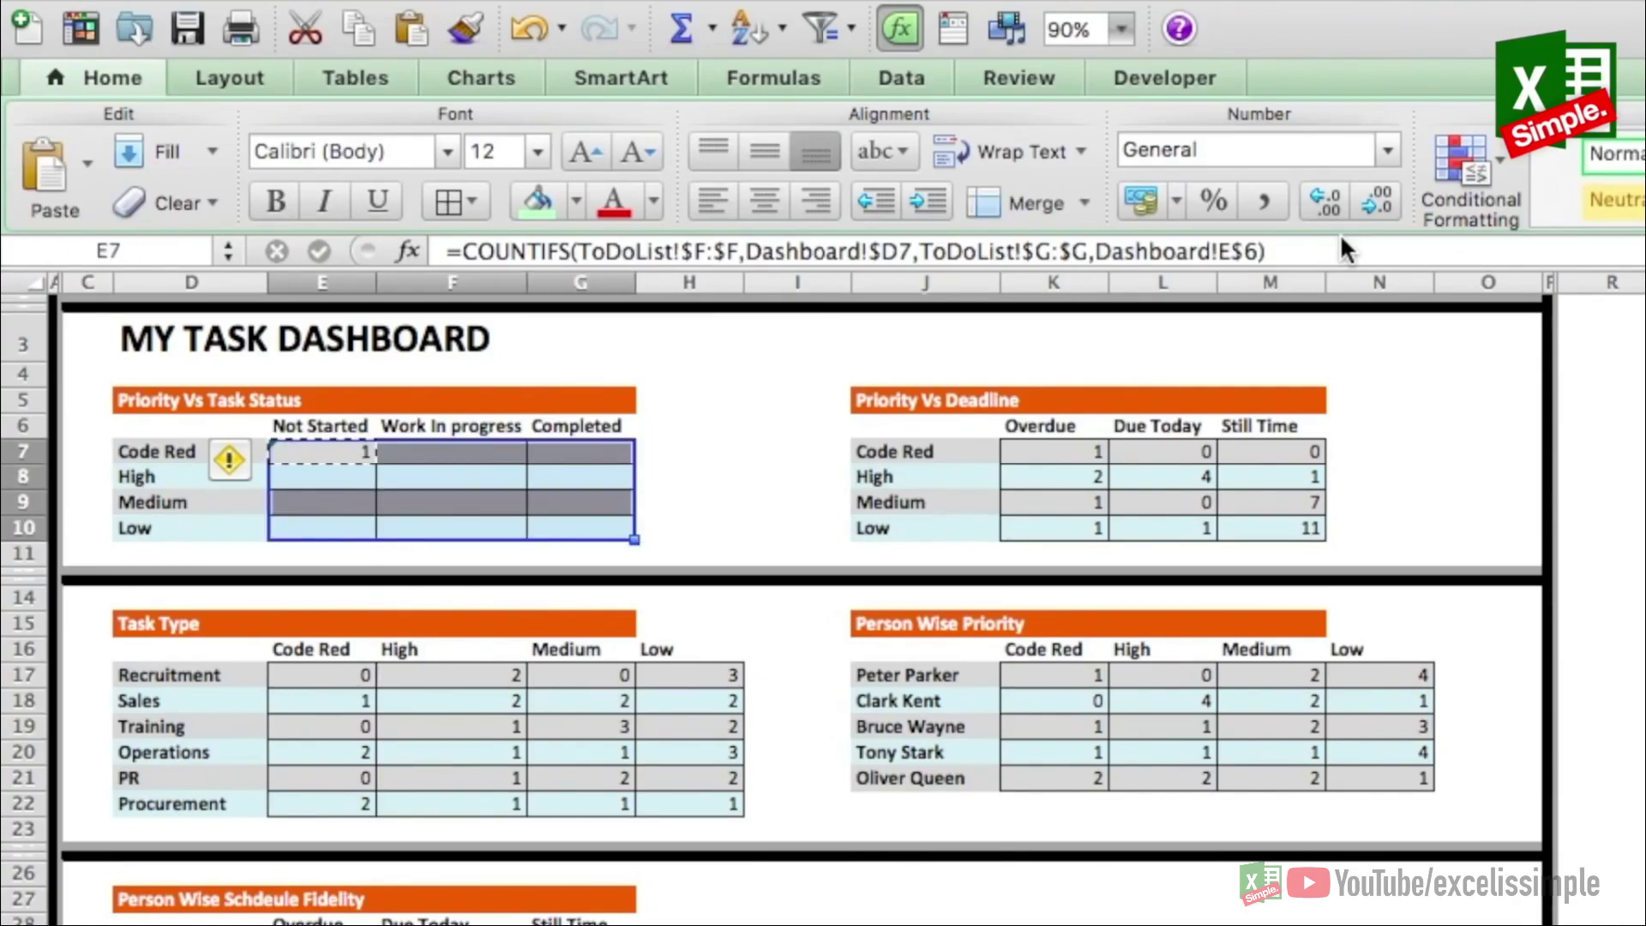
pyautogui.press('super+v')
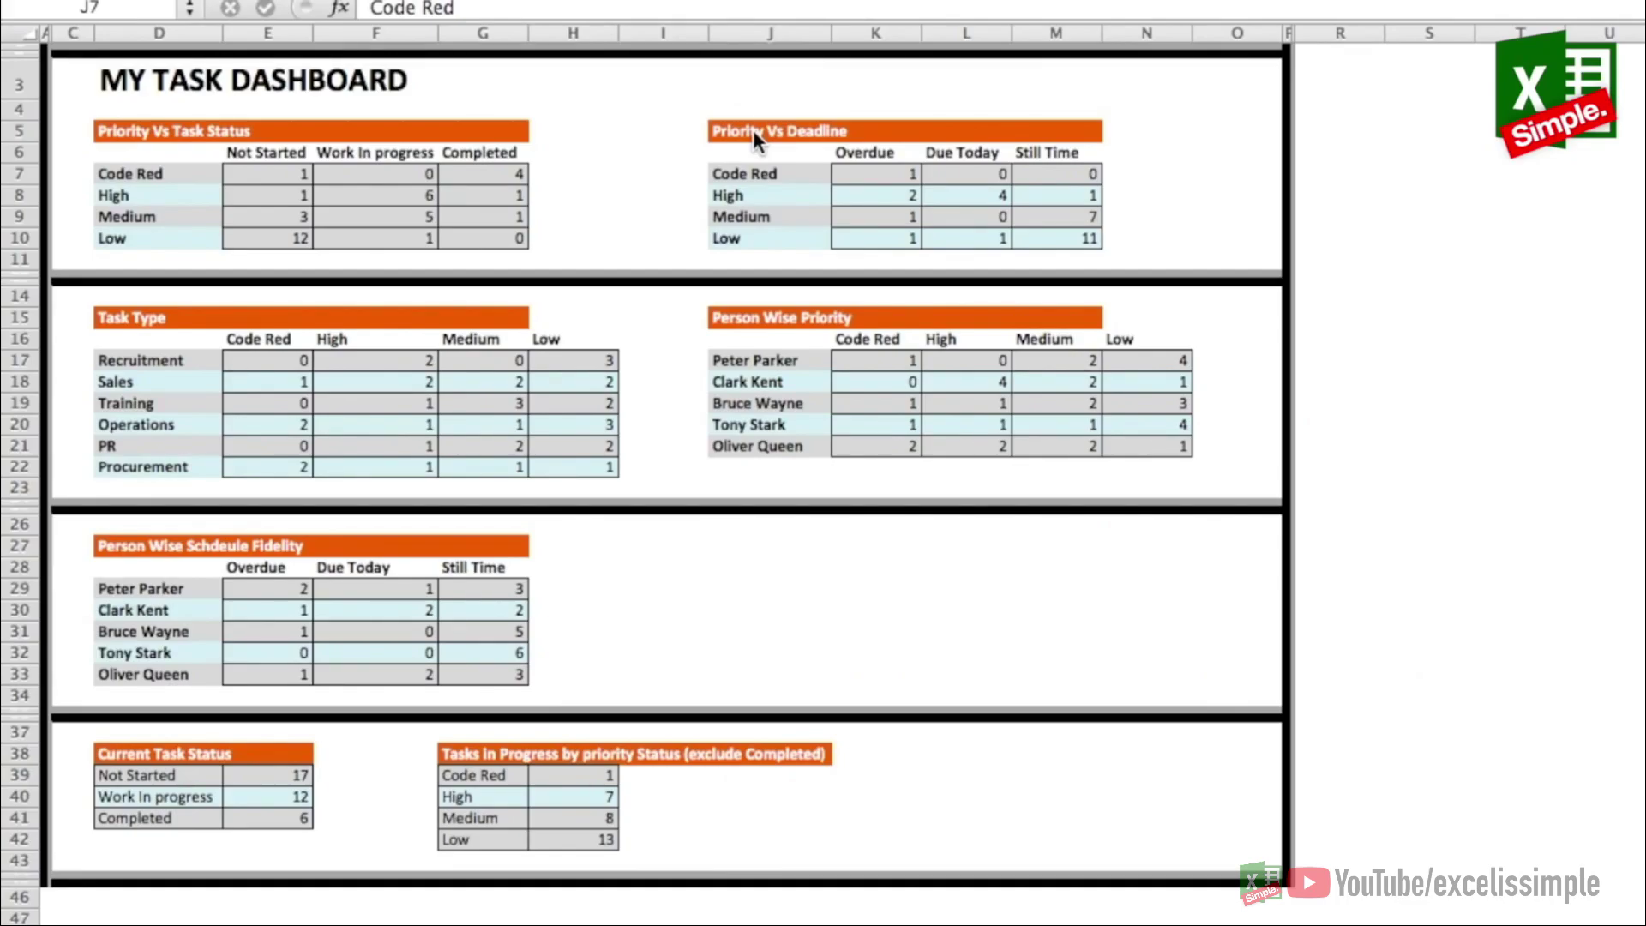
# Step: Review the Priority Vs Deadline table's priority rows, deadline headings and the COUNTIFS formula in K7
pyautogui.click(771, 128)
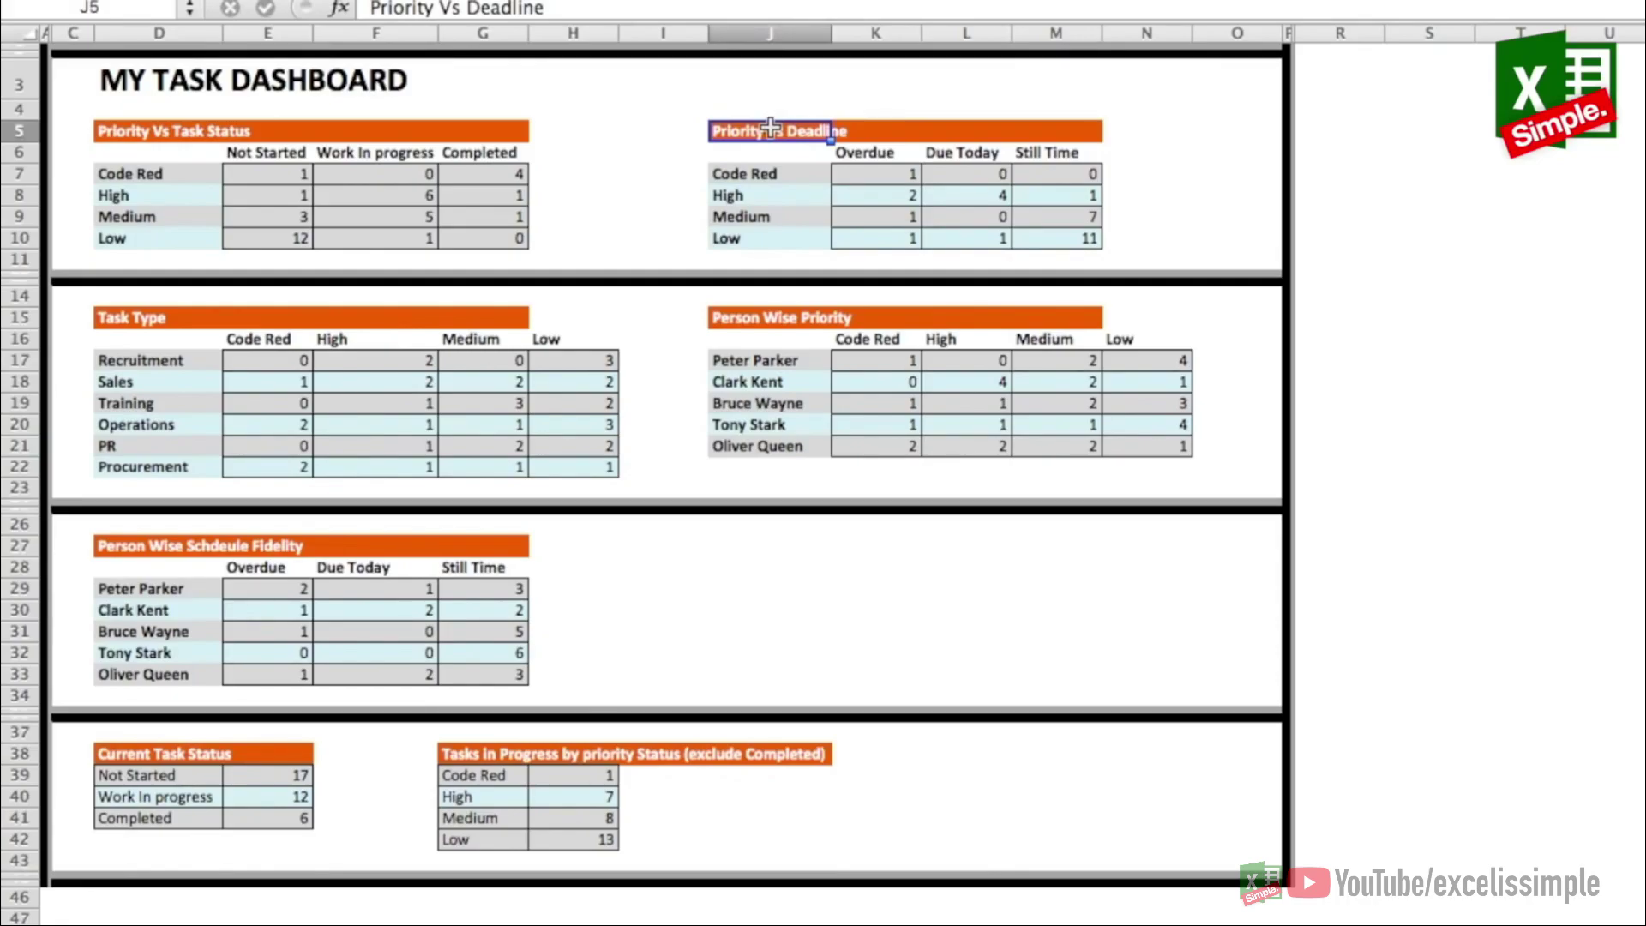
pyautogui.moveTo(762, 174); pyautogui.dragTo(776, 234)
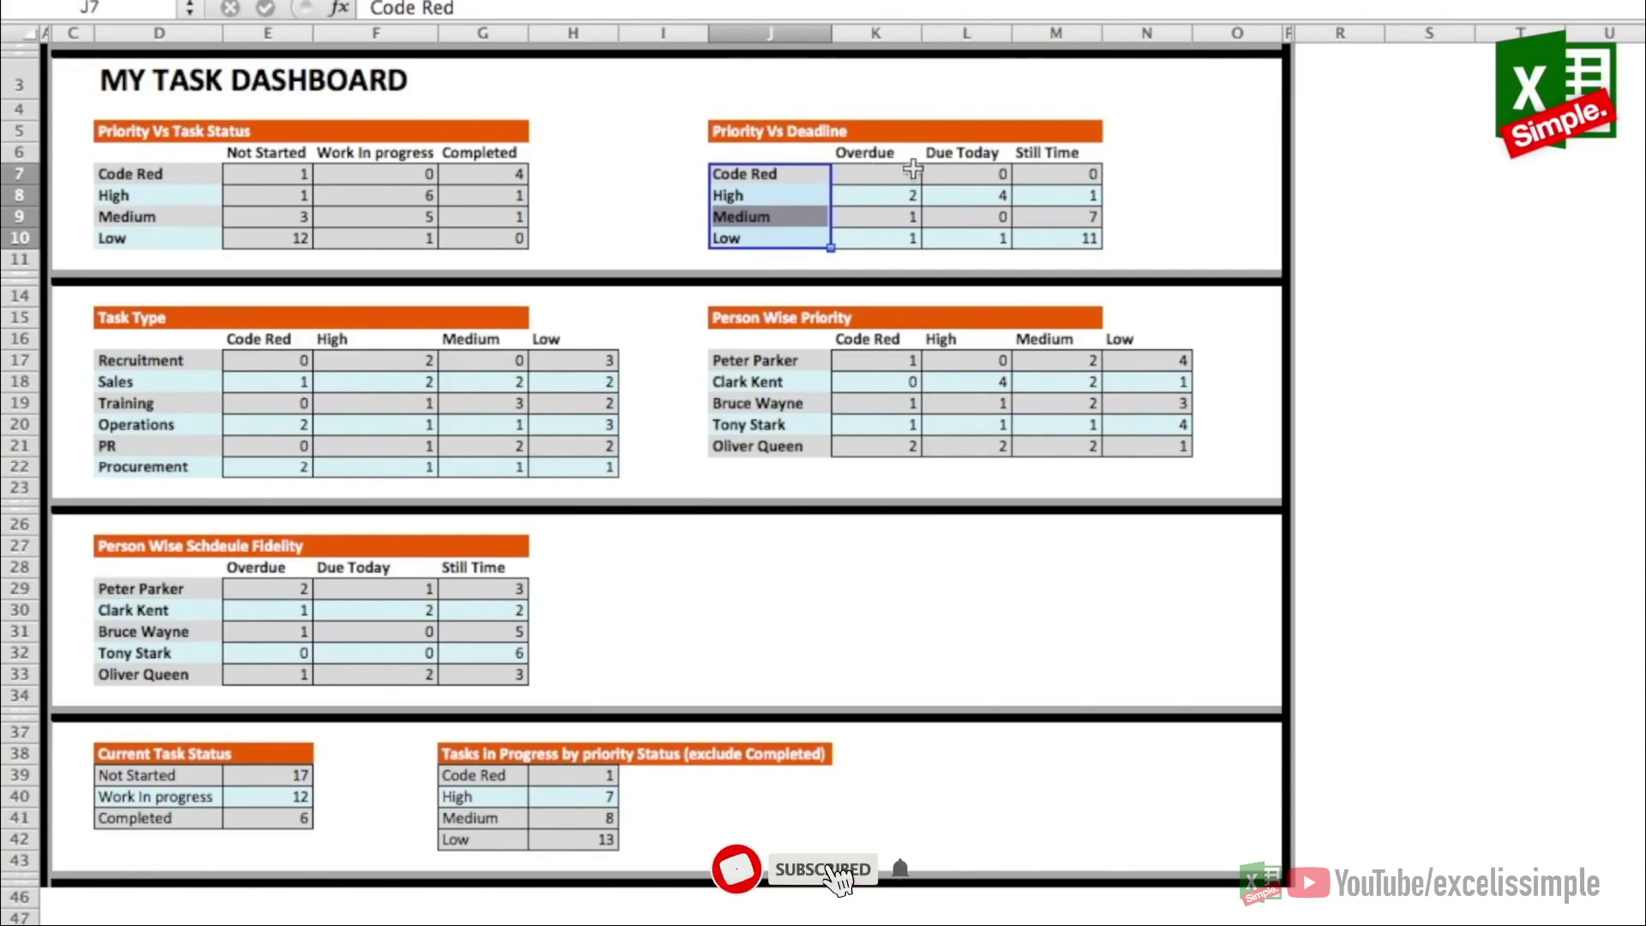
pyautogui.moveTo(859, 154); pyautogui.dragTo(1038, 155)
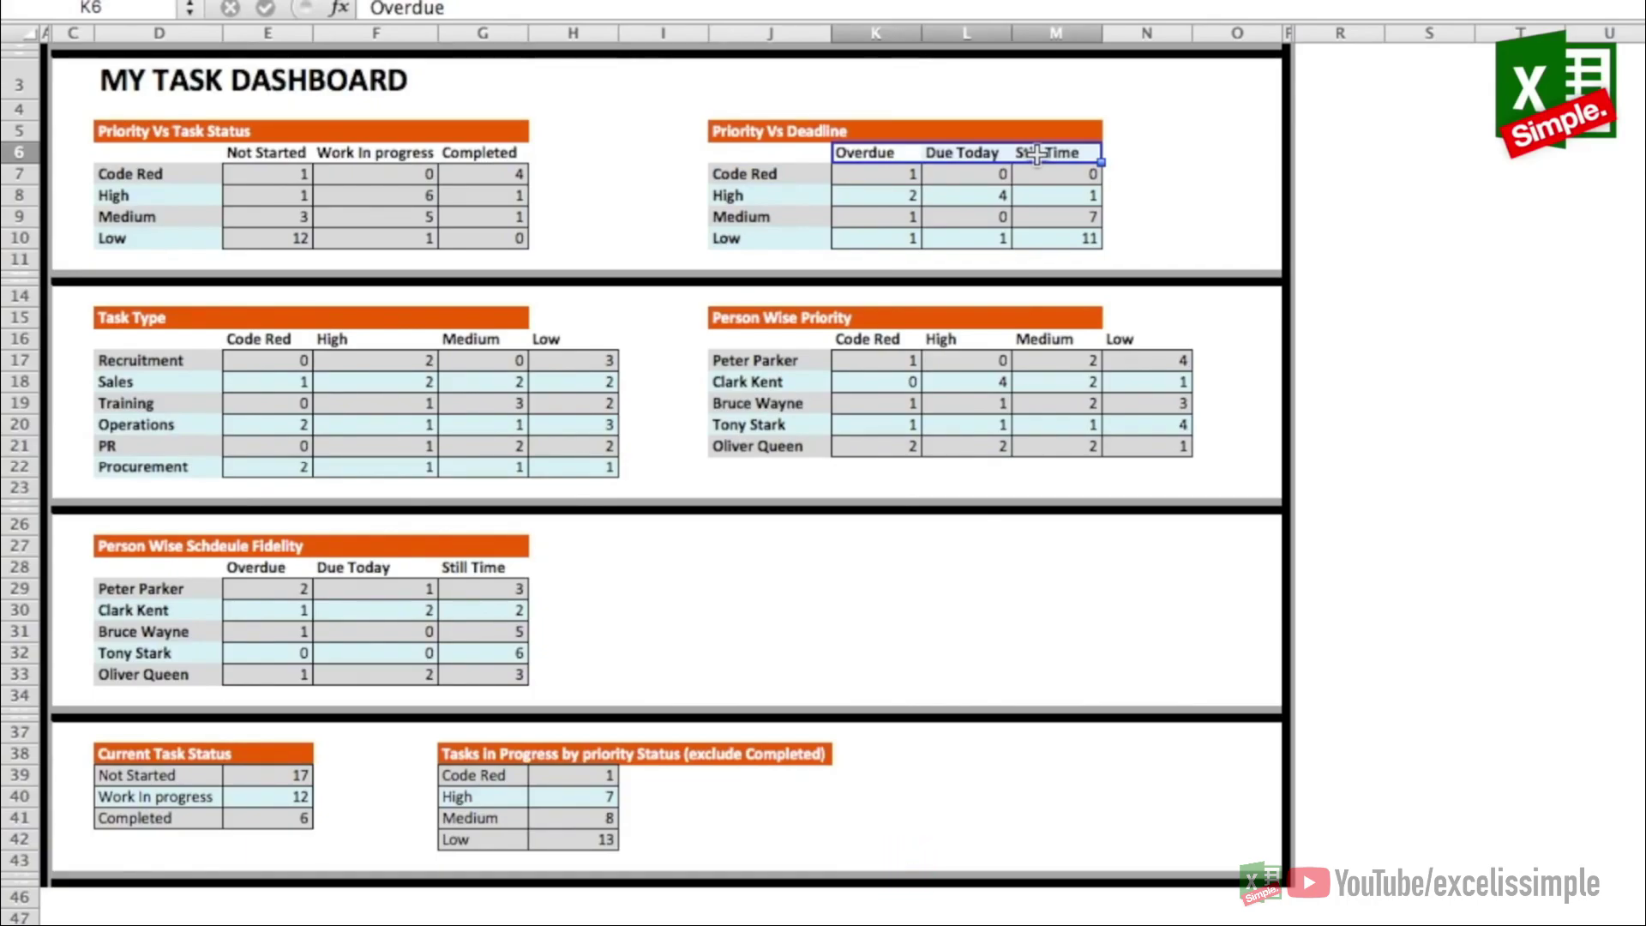
pyautogui.click(787, 171)
pyautogui.press('Left')
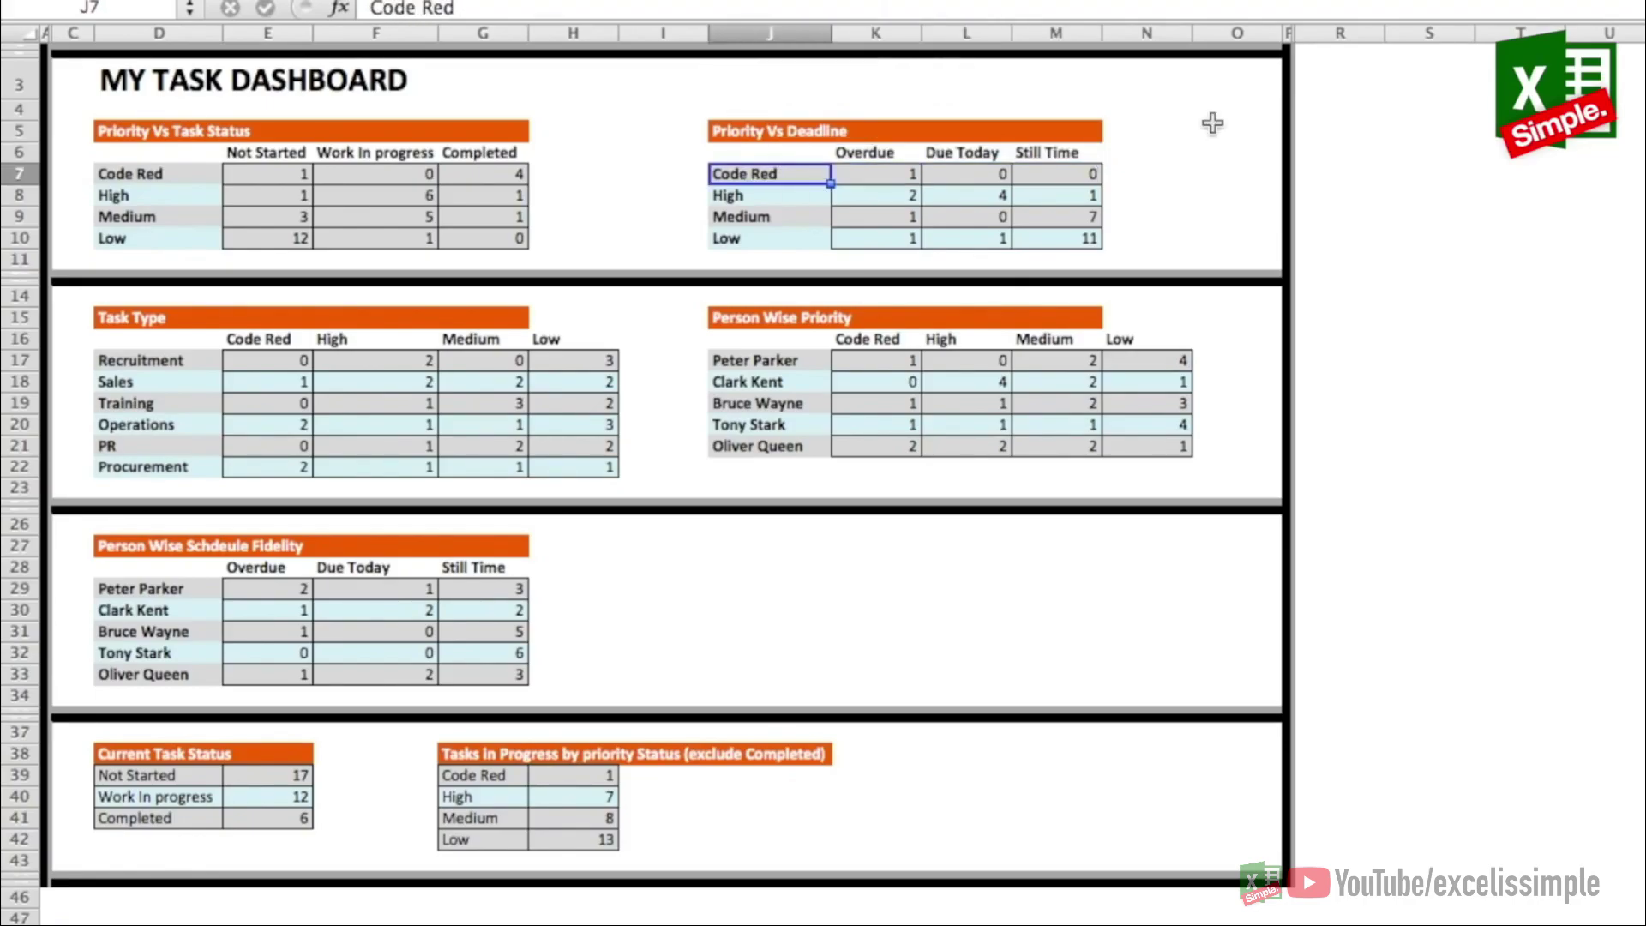
pyautogui.press('Right')
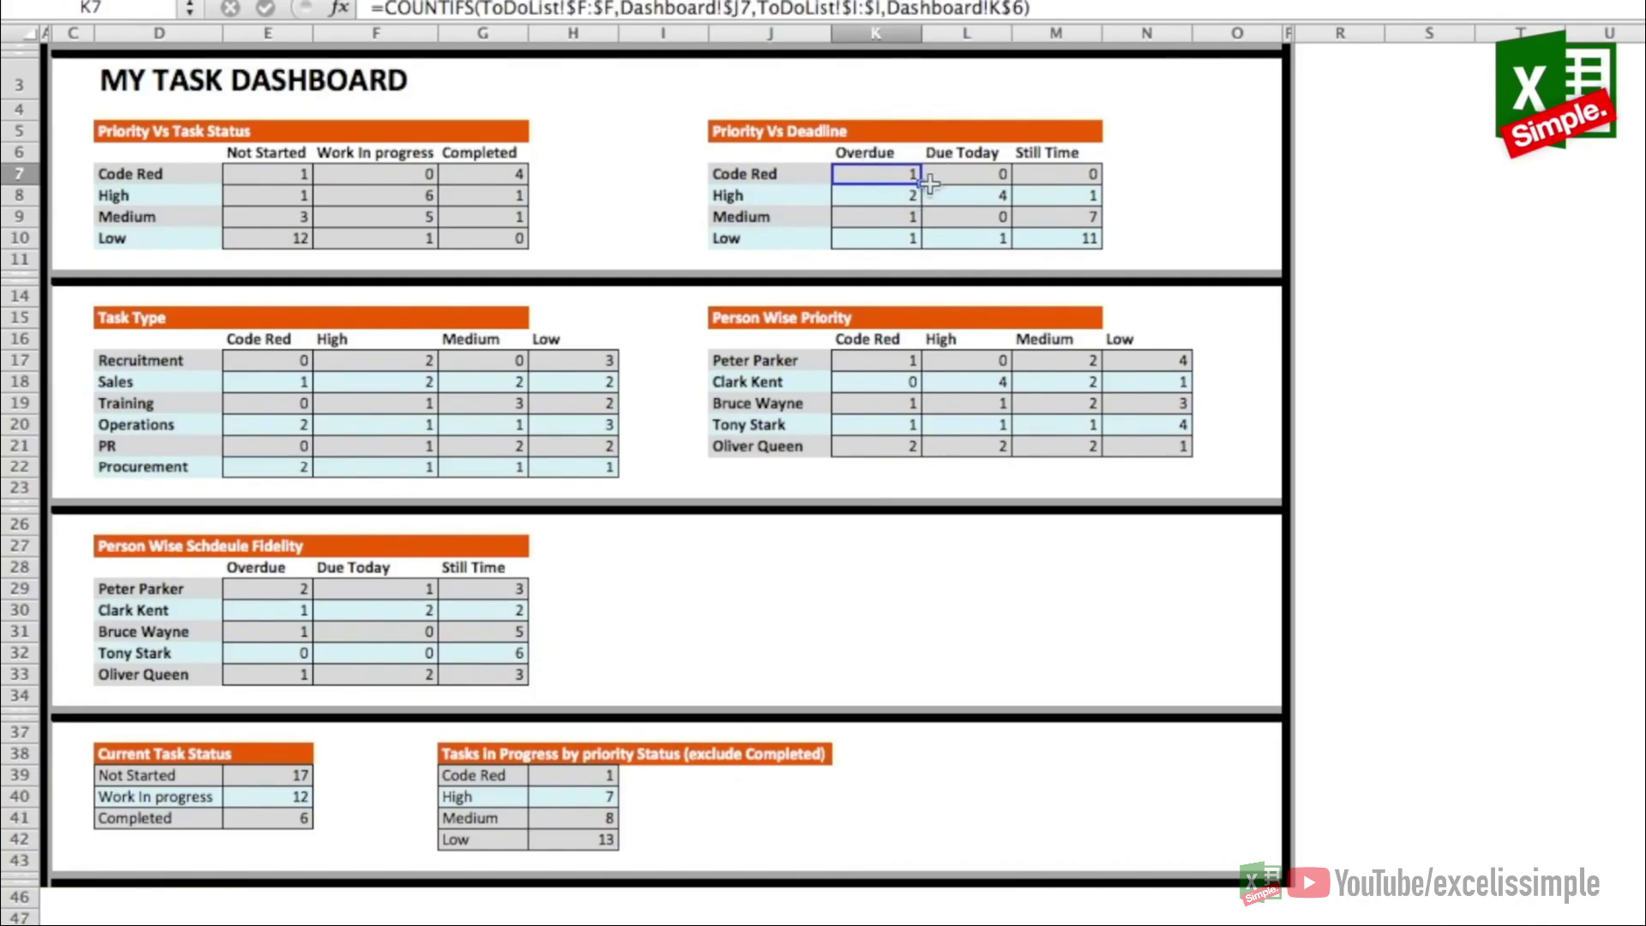
# Step: Examine the Code Red overdue count, the Due Today column and the High priority count in L8
pyautogui.moveTo(792, 170); pyautogui.dragTo(878, 181)
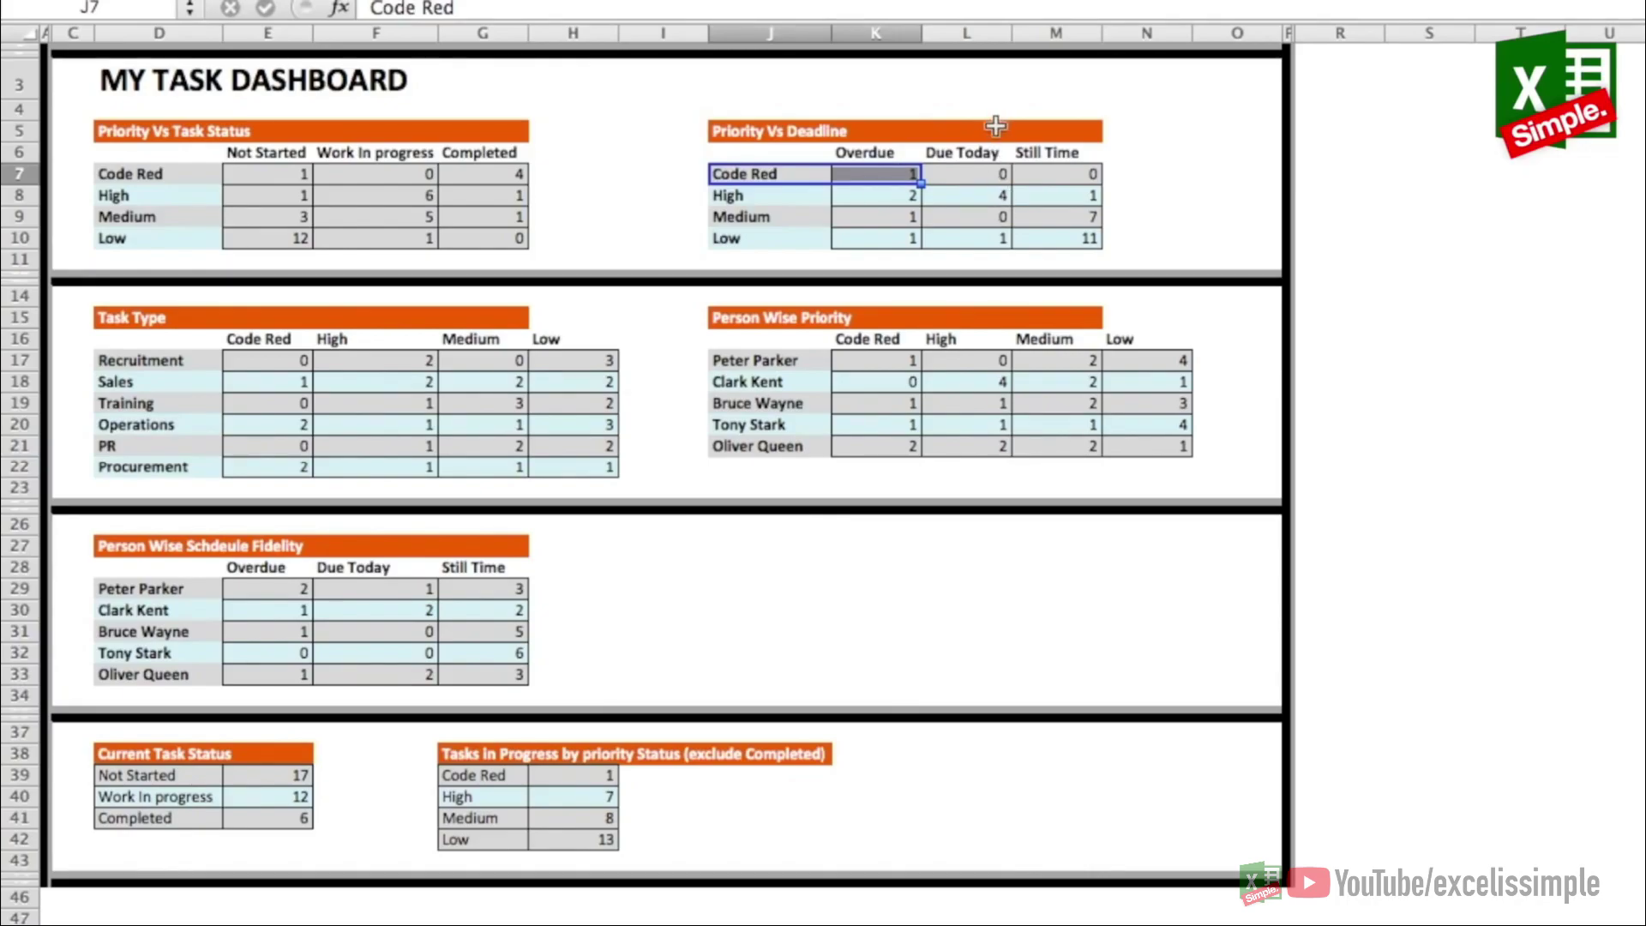
pyautogui.moveTo(968, 156); pyautogui.dragTo(969, 239)
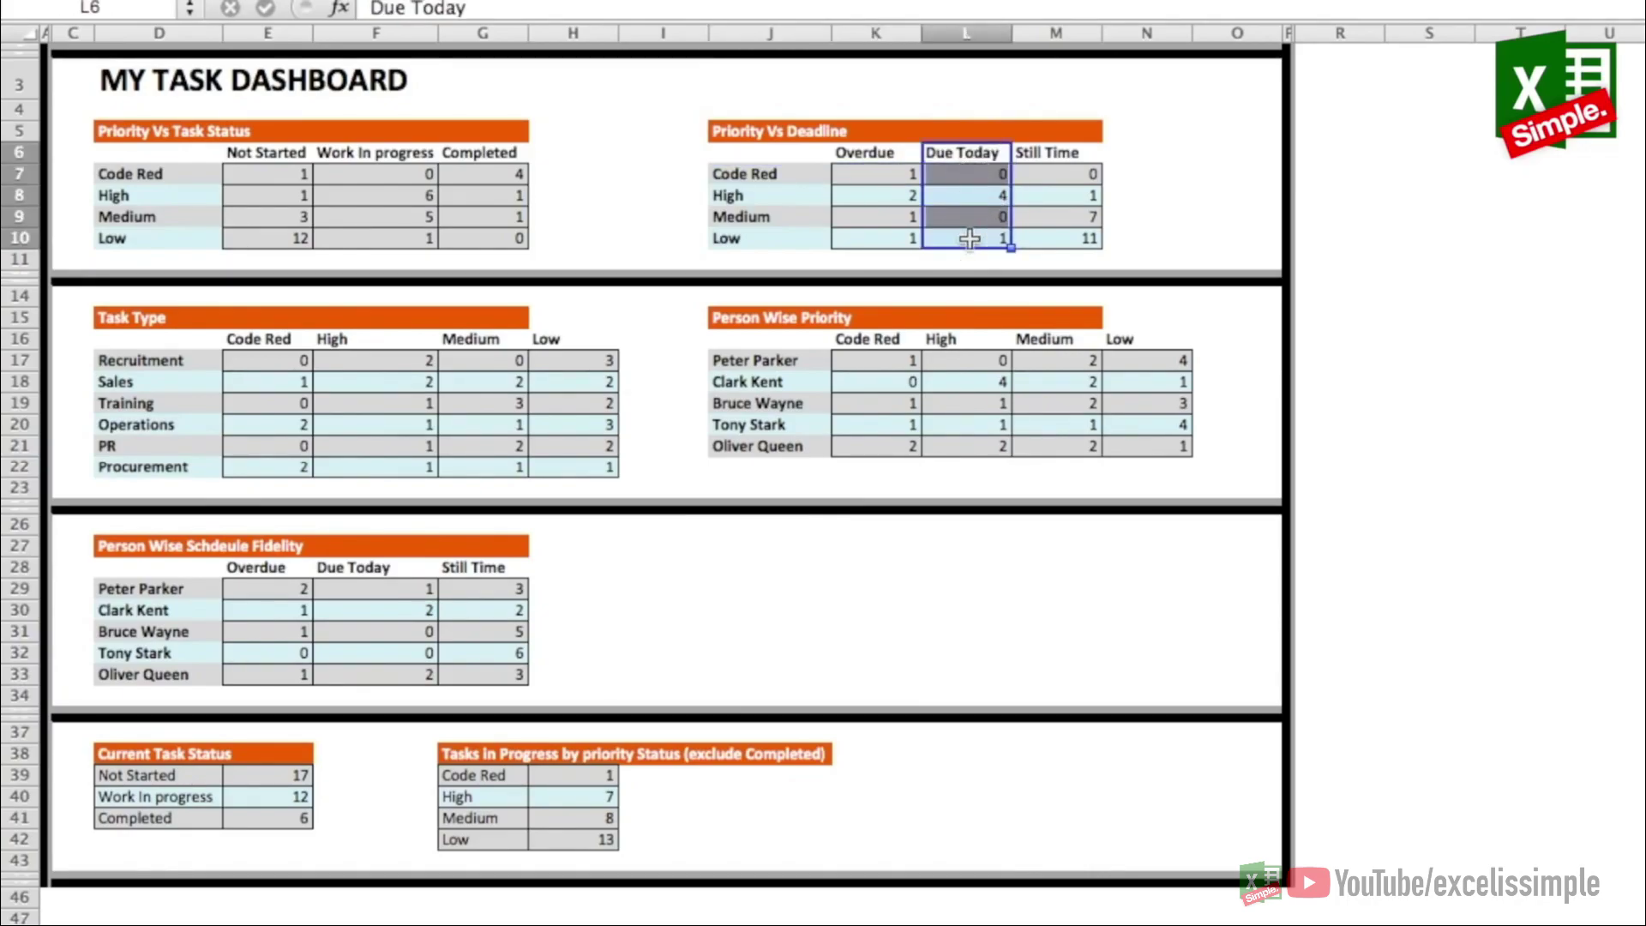
pyautogui.moveTo(970, 154); pyautogui.dragTo(984, 226)
pyautogui.click(984, 190)
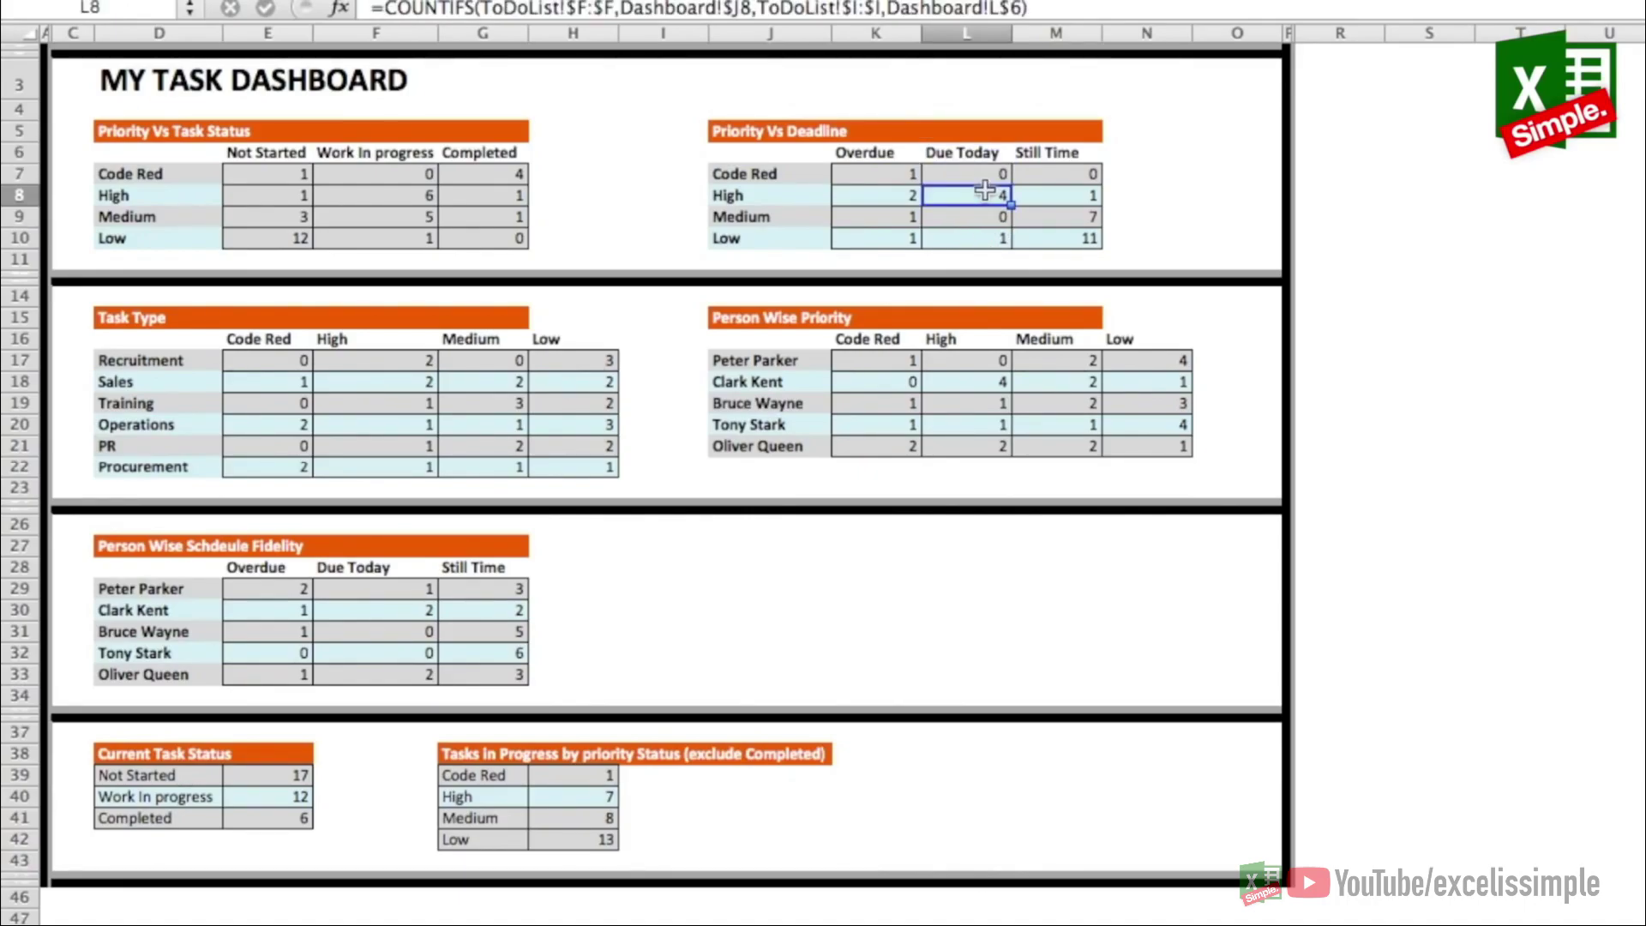
pyautogui.press('Left')
pyautogui.press('Left')
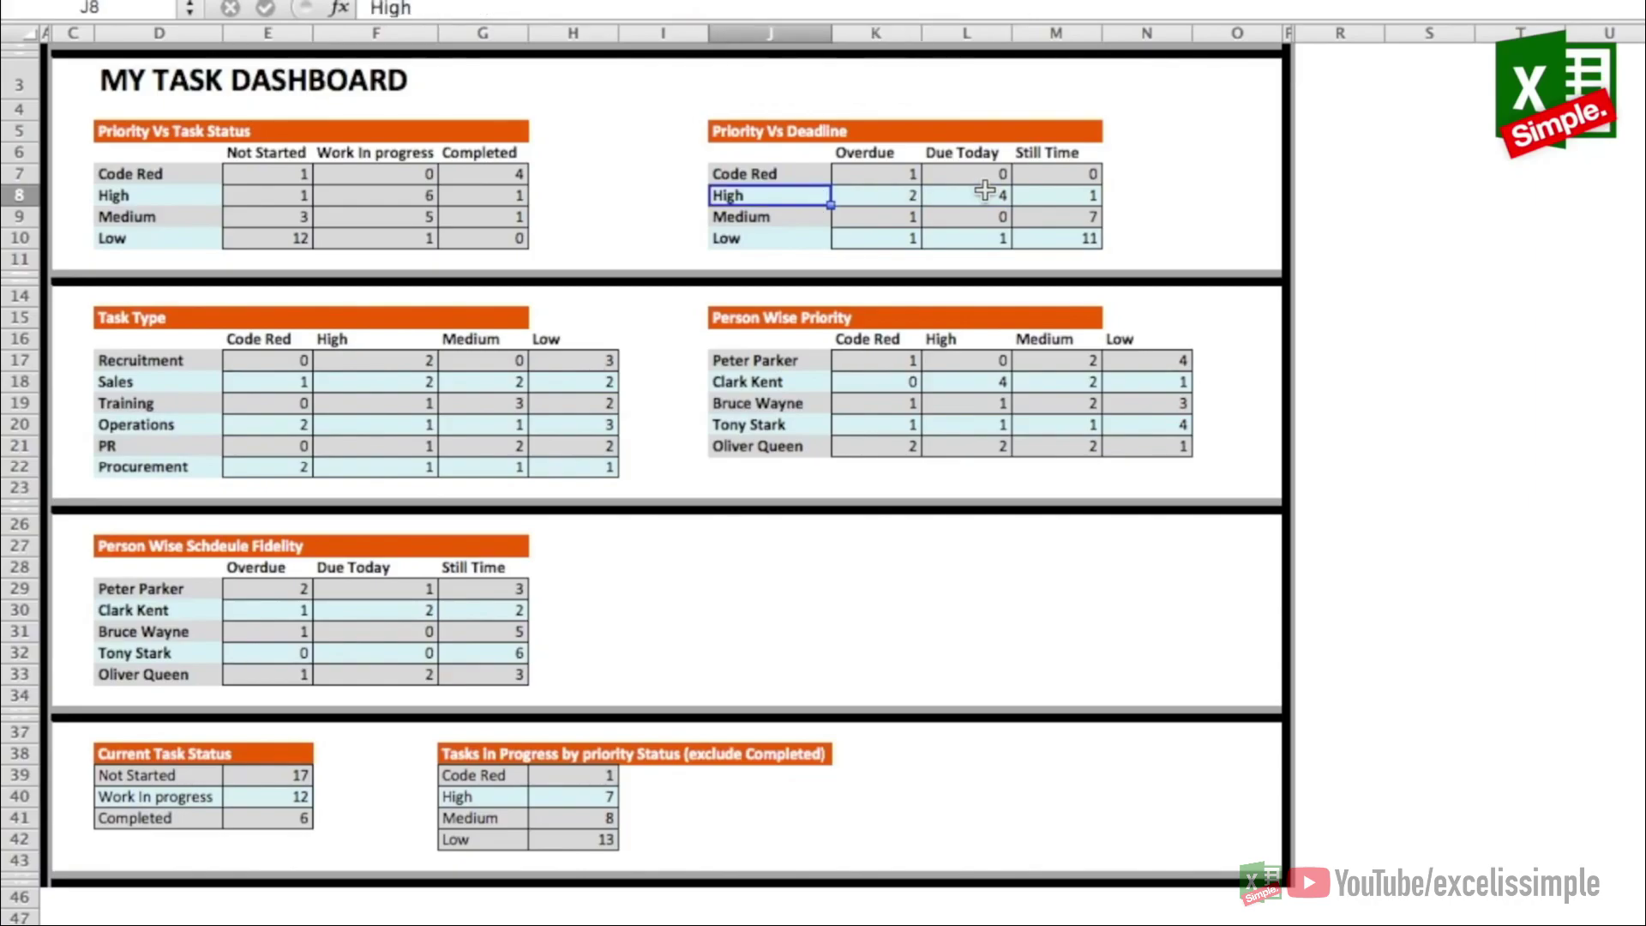
pyautogui.press('Right')
pyautogui.press('Right')
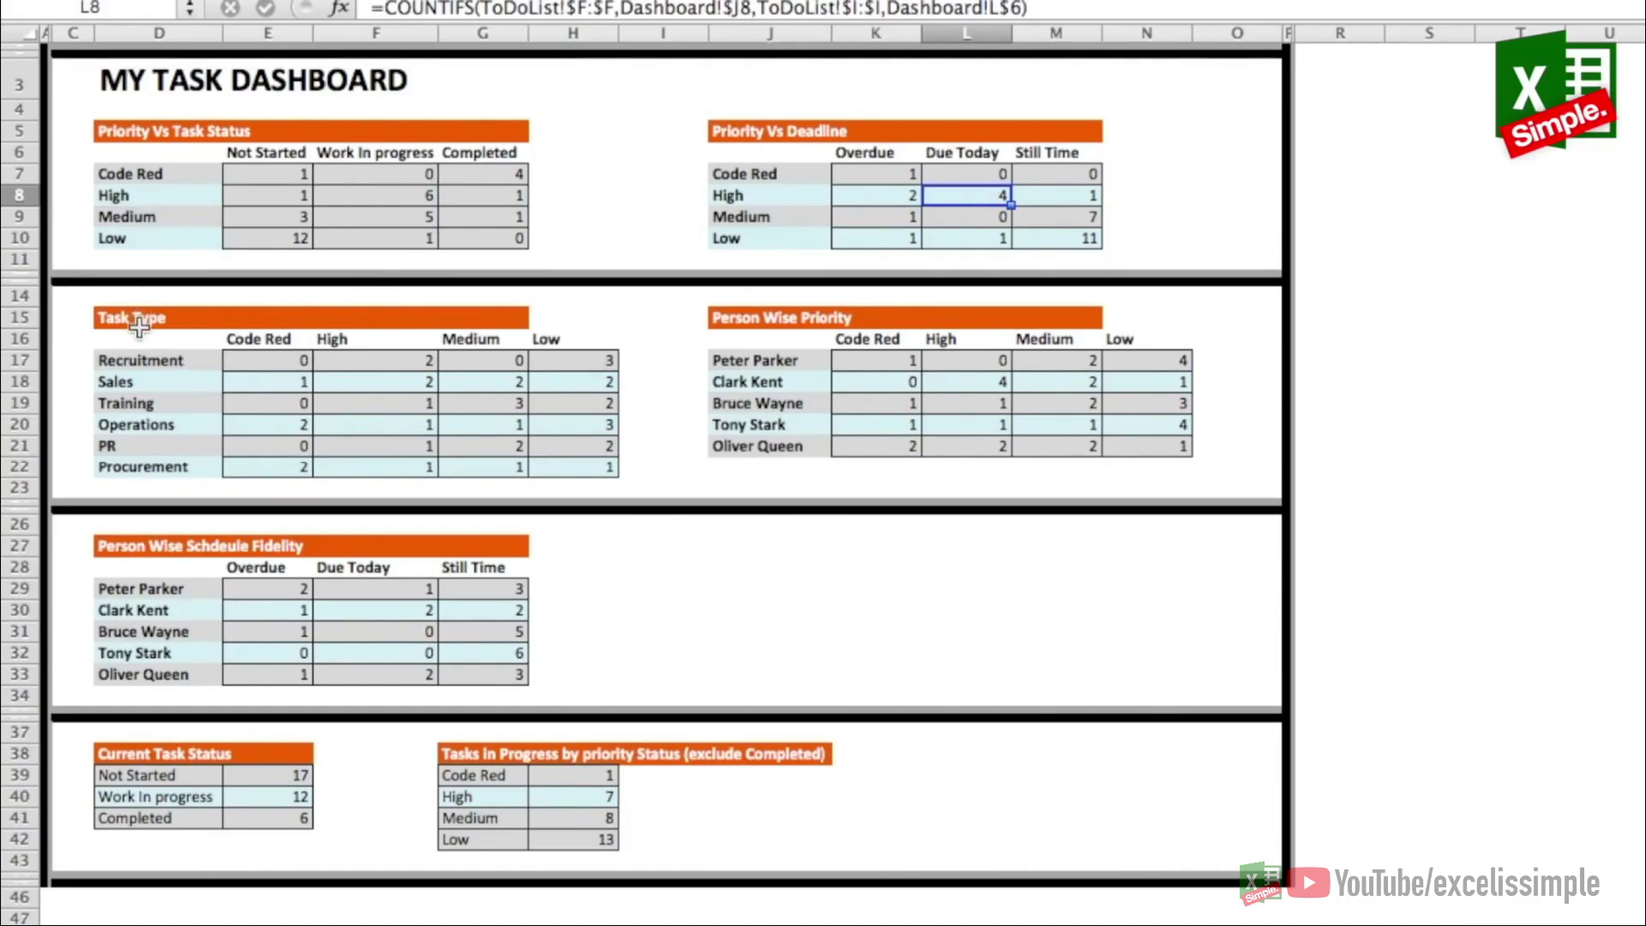
# Step: Review the Task Type, Person Wise Priority, Person Wise Schedule Fidelity and Current Task Status tables, including the COUNTIFS formula in K17
pyautogui.moveTo(155, 363); pyautogui.dragTo(155, 468)
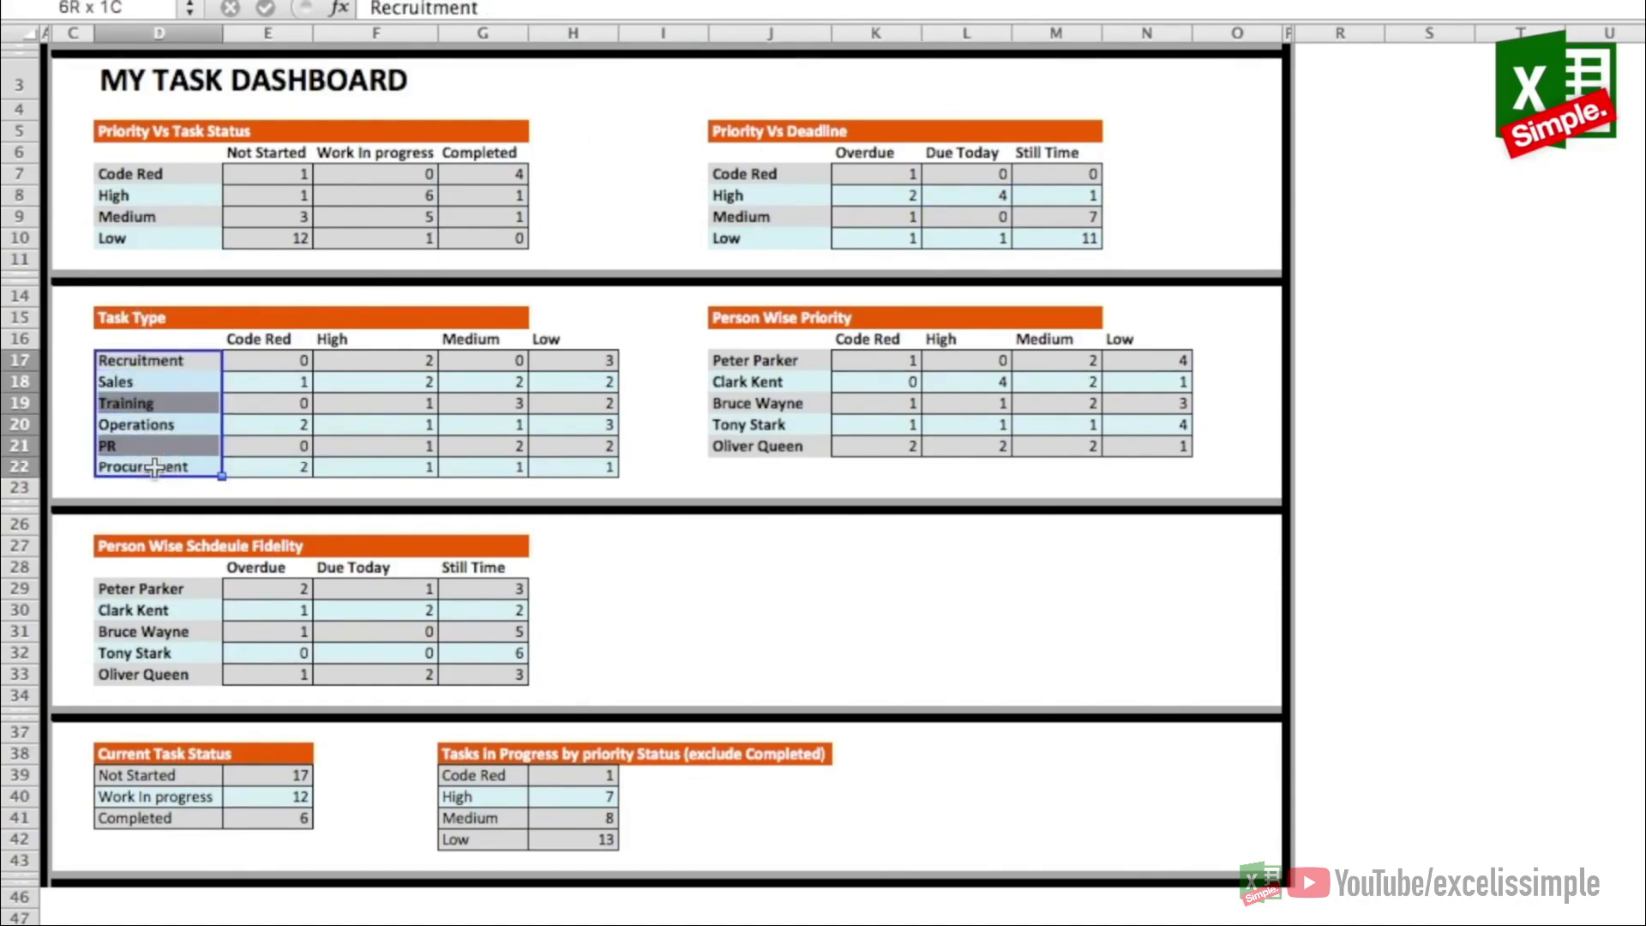
pyautogui.moveTo(292, 337); pyautogui.dragTo(585, 345)
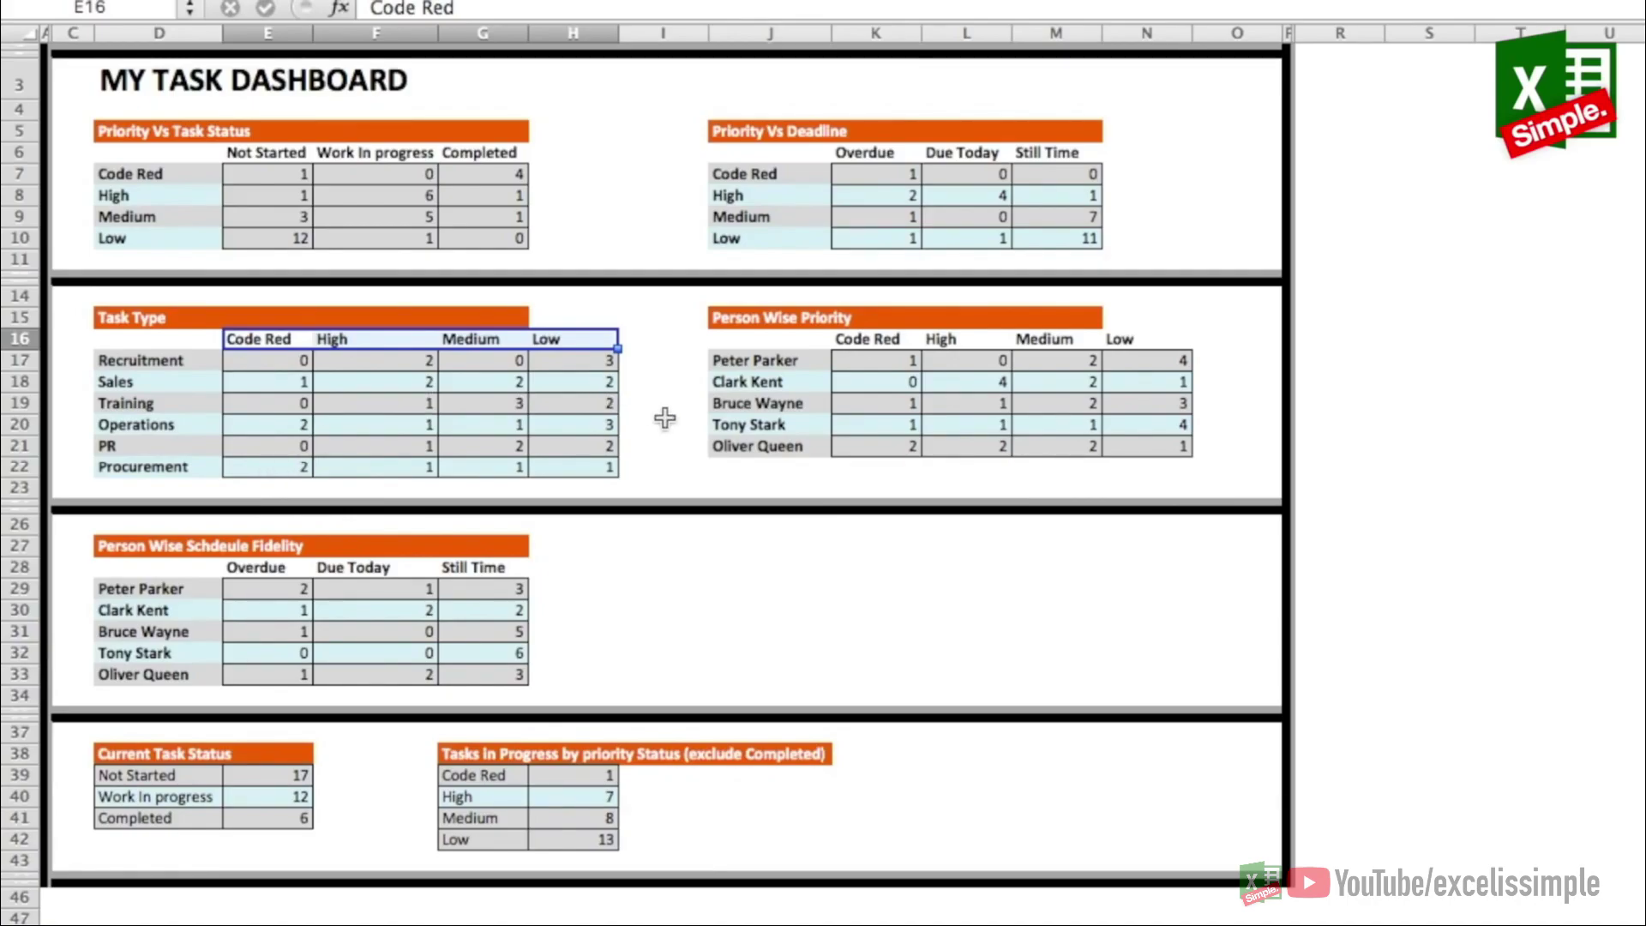
pyautogui.moveTo(749, 314); pyautogui.dragTo(1115, 316)
pyautogui.click(869, 360)
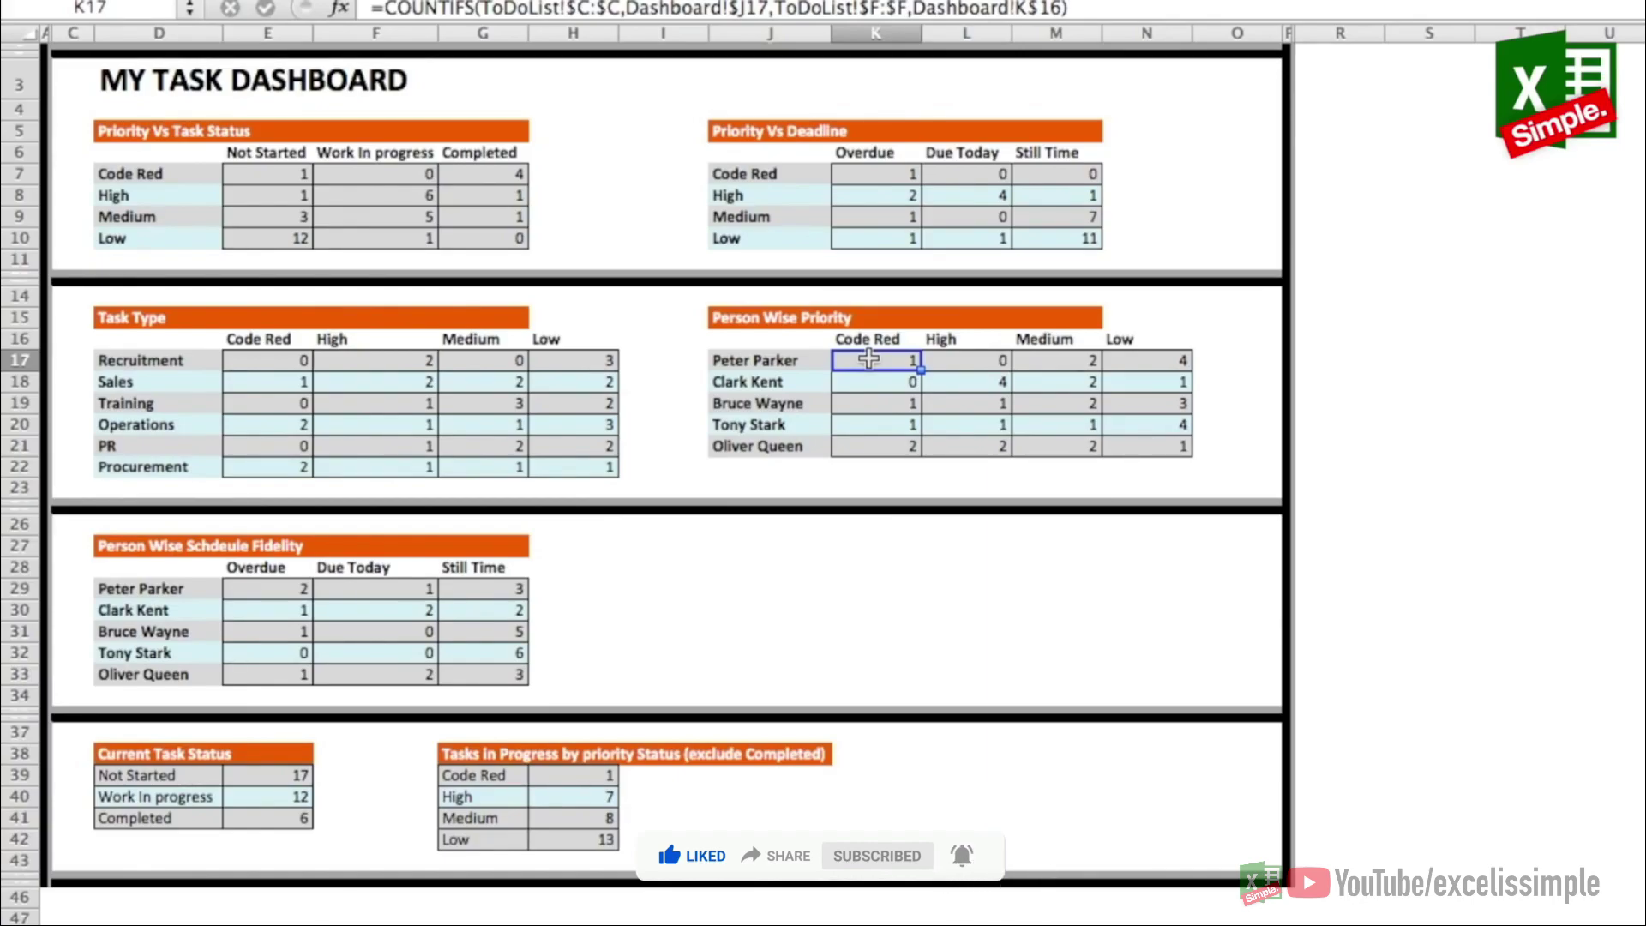
pyautogui.click(167, 546)
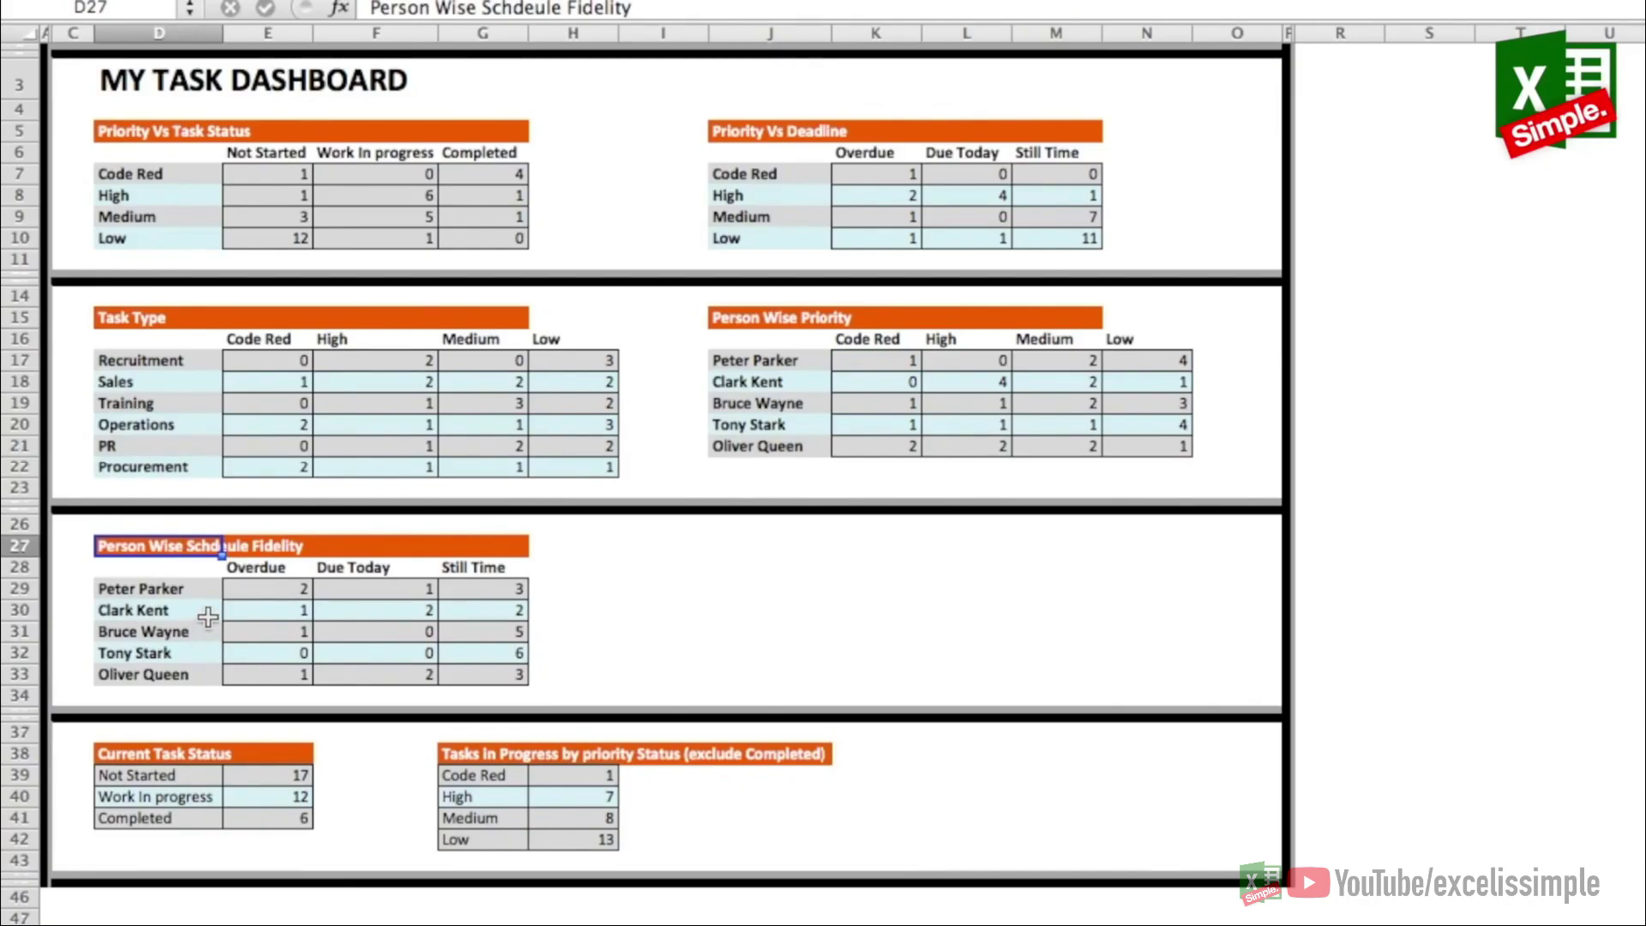
pyautogui.click(130, 586)
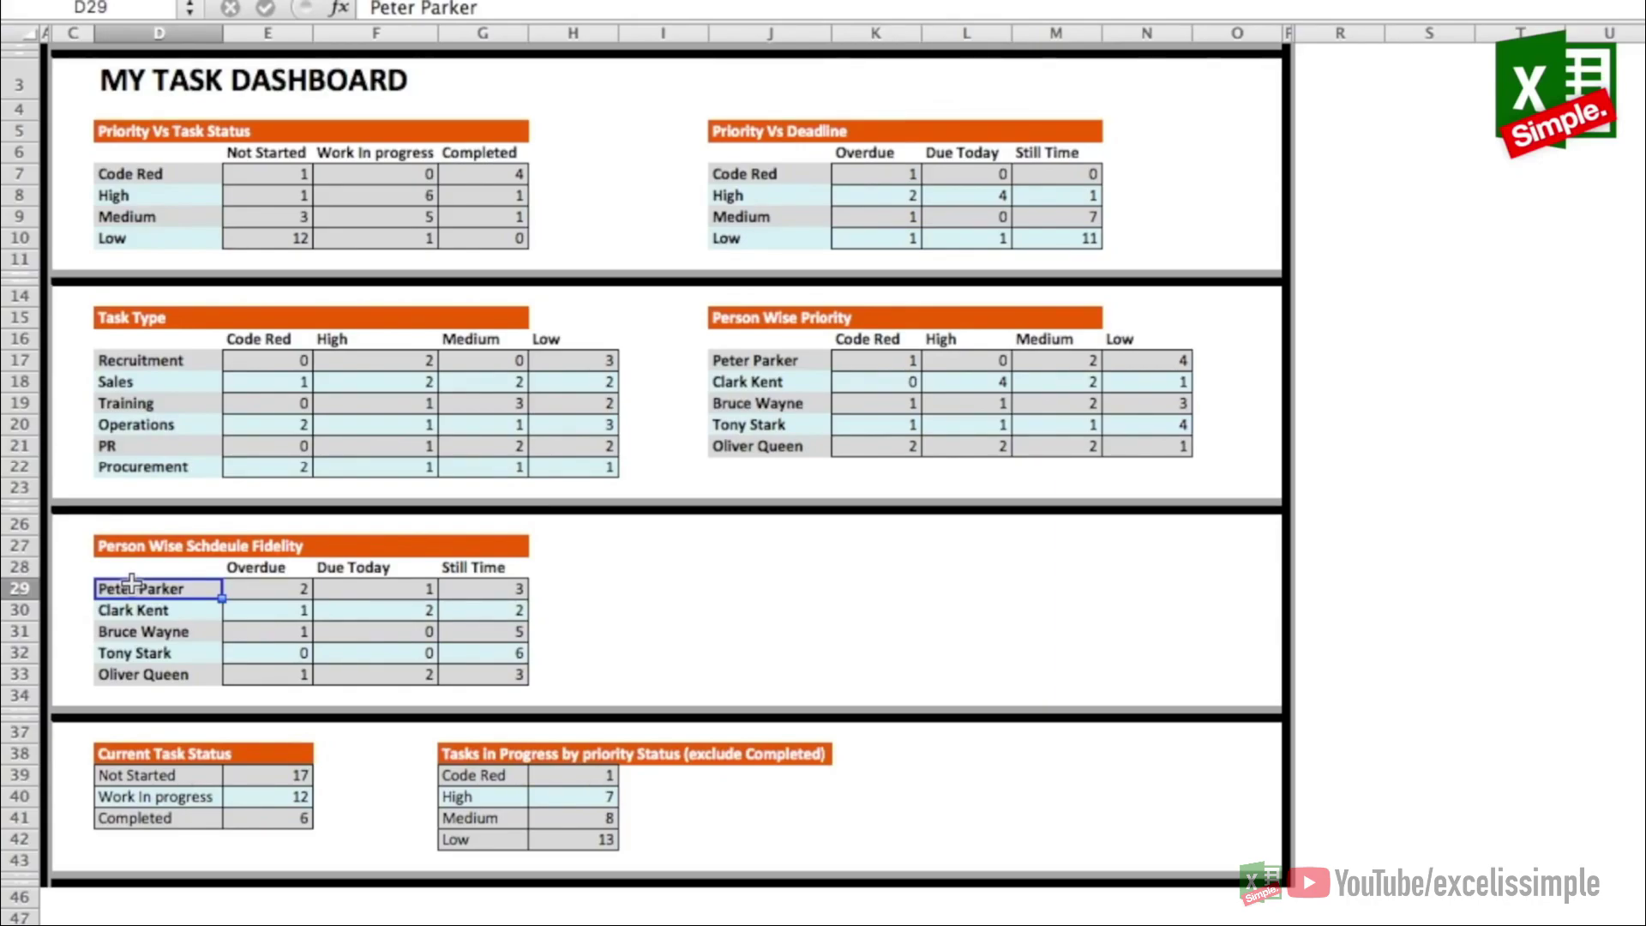
pyautogui.moveTo(146, 754); pyautogui.dragTo(243, 817)
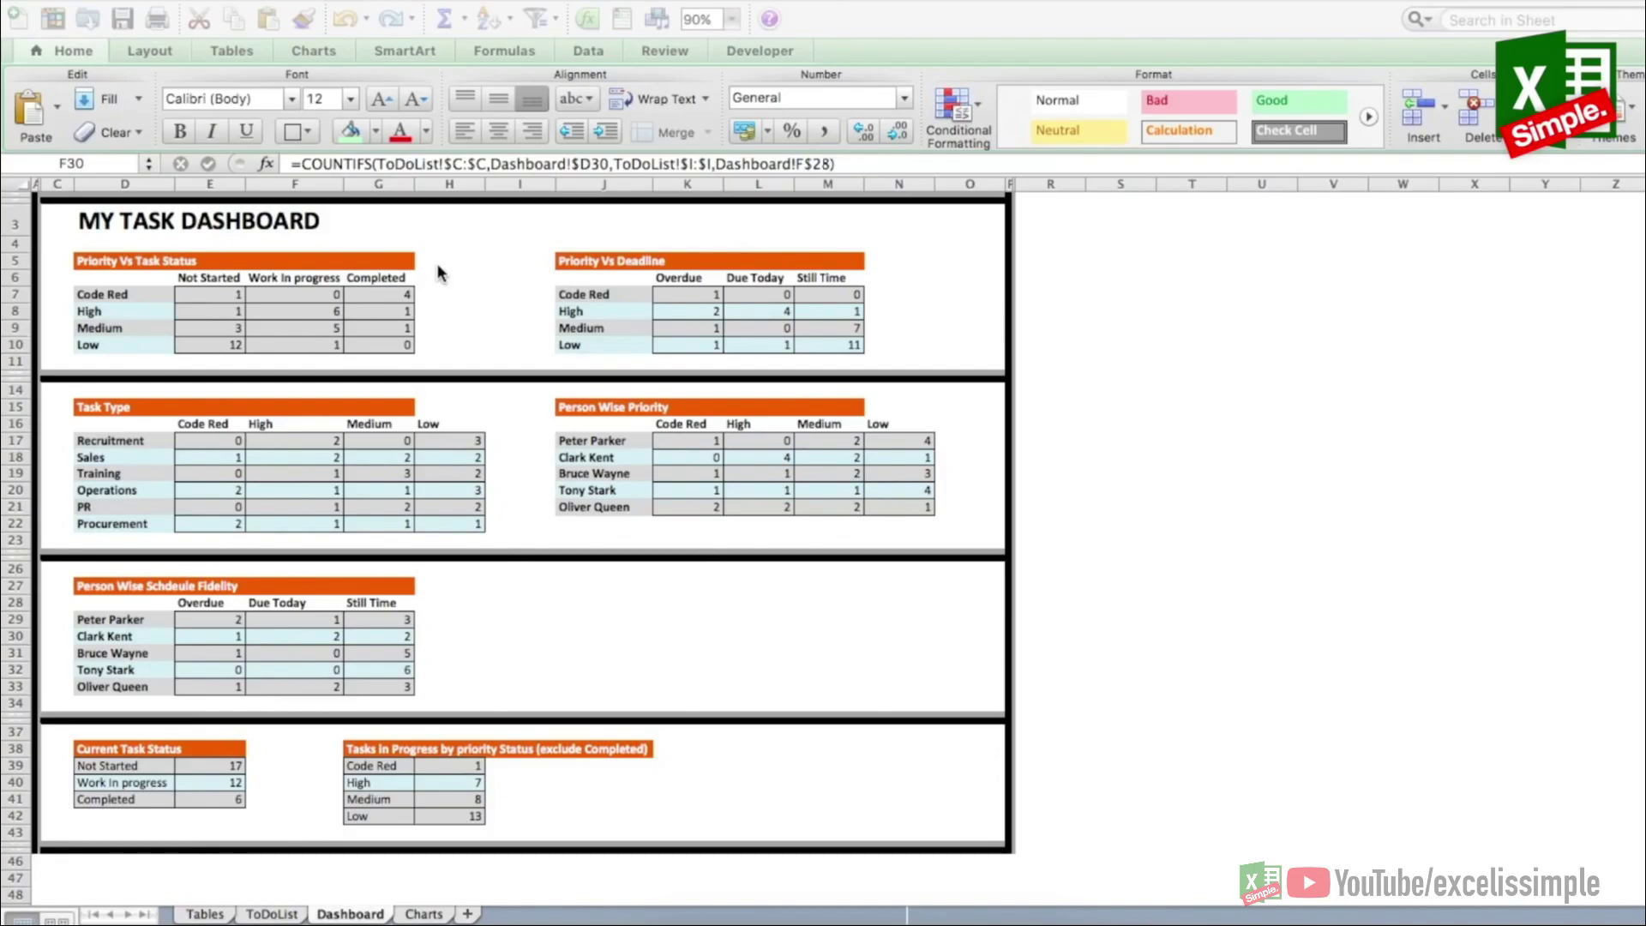
# Step: Insert a clustered column chart from D6:G10, move it to the blank area beside the dashboard and enlarge it across about columns R to Z
pyautogui.moveTo(144, 280); pyautogui.dragTo(382, 346)
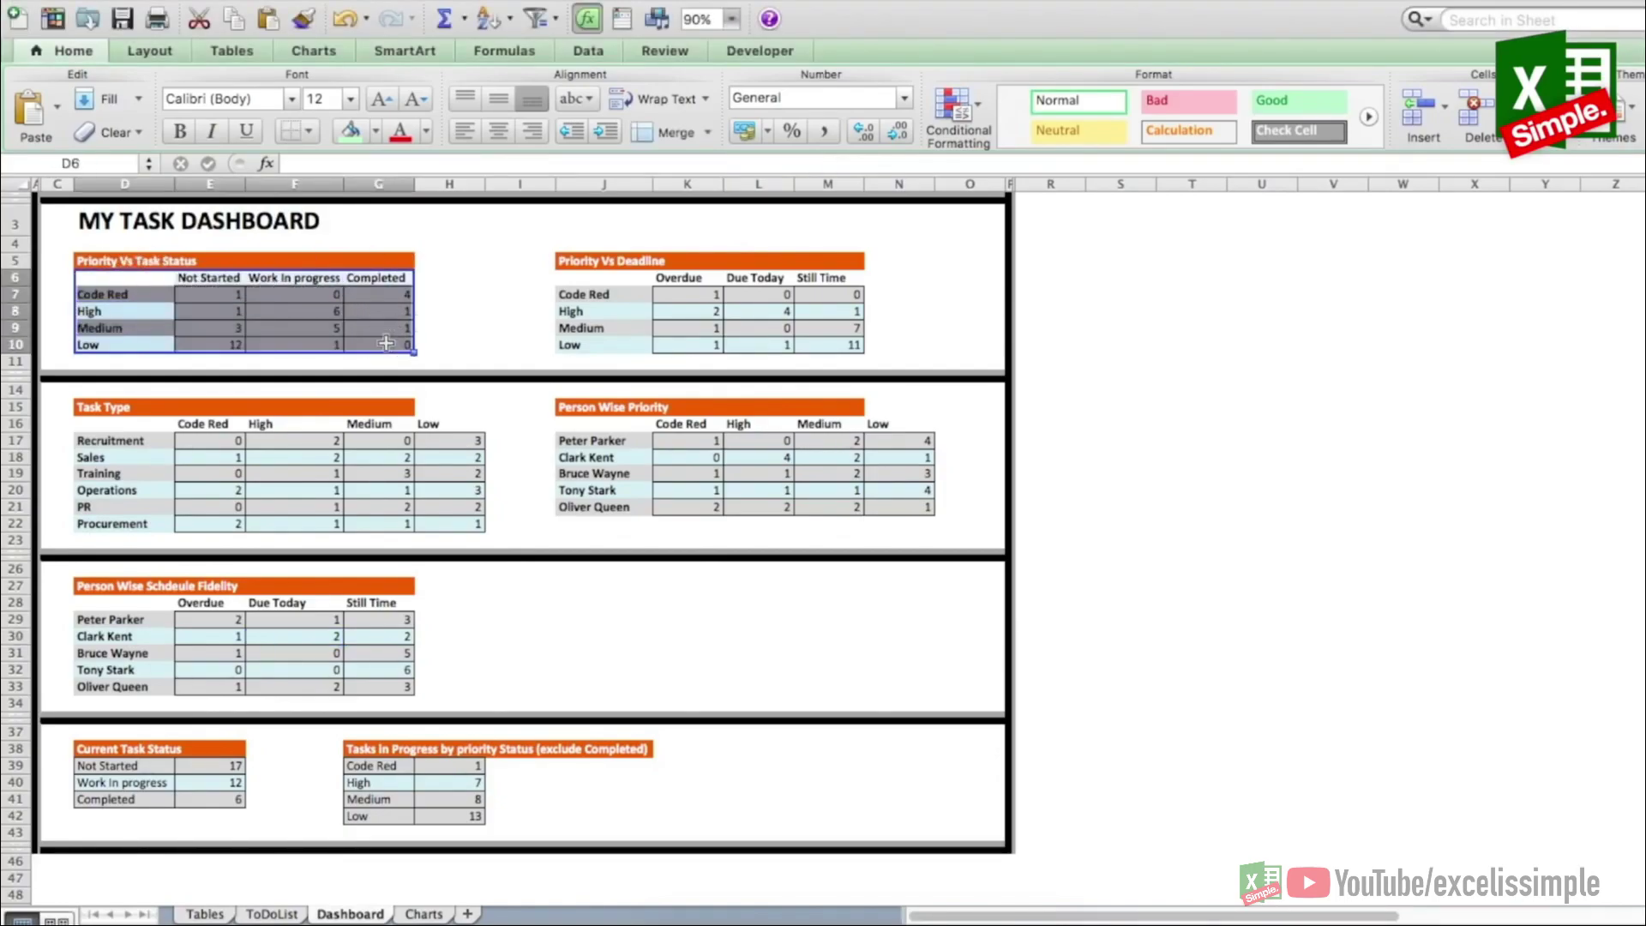
pyautogui.click(322, 0)
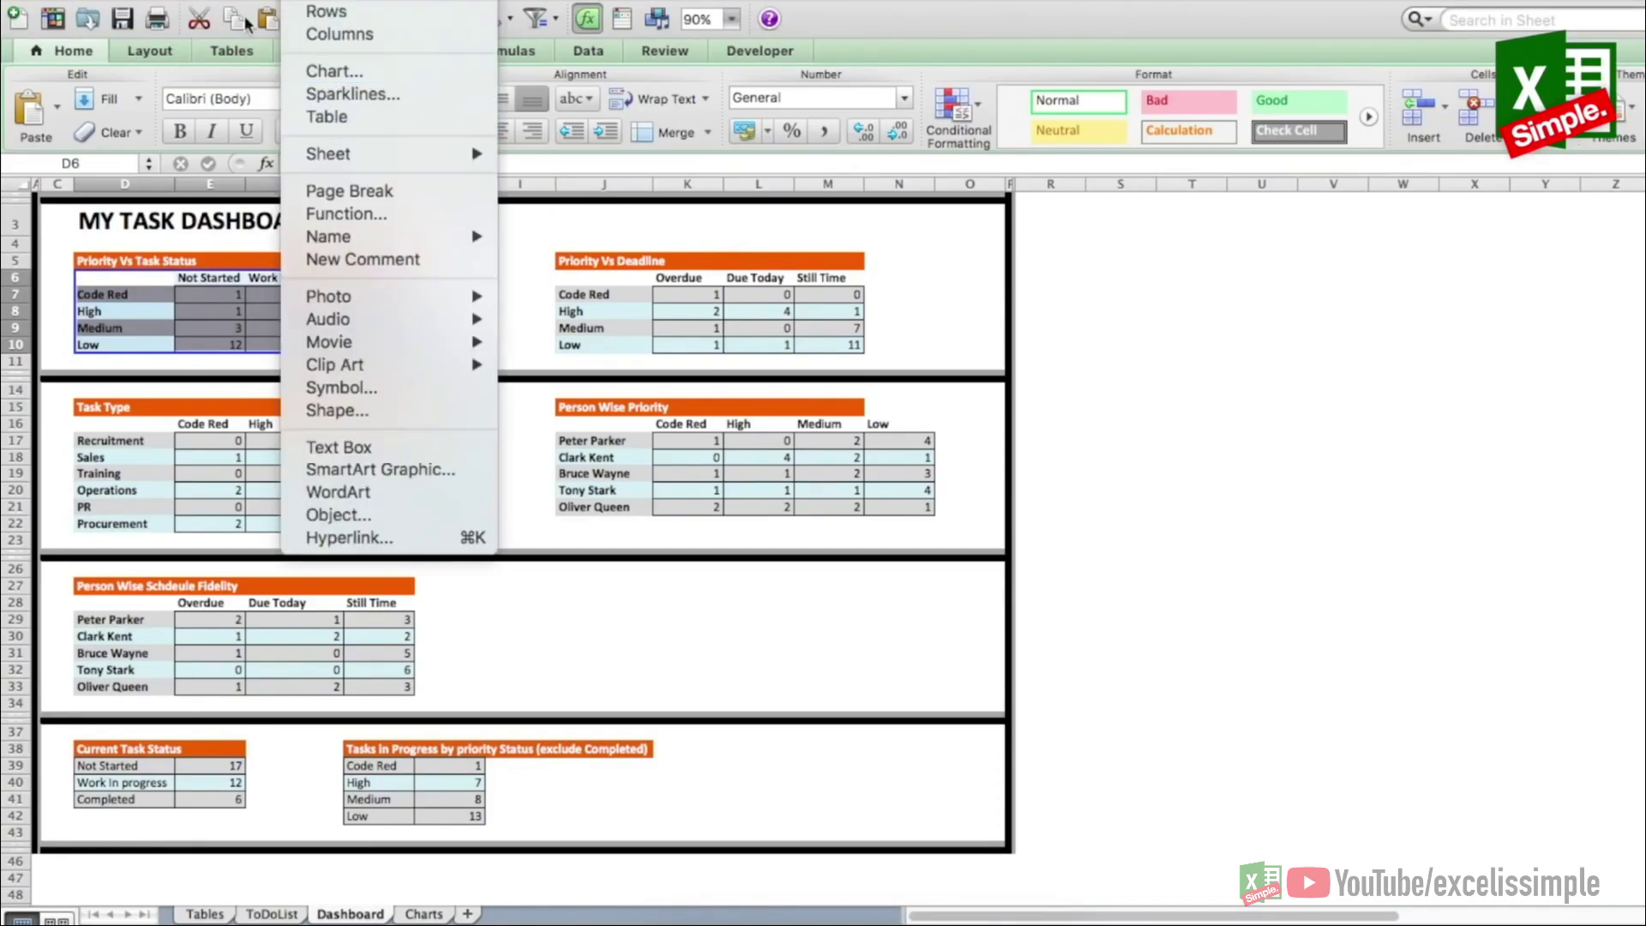
pyautogui.click(288, 54)
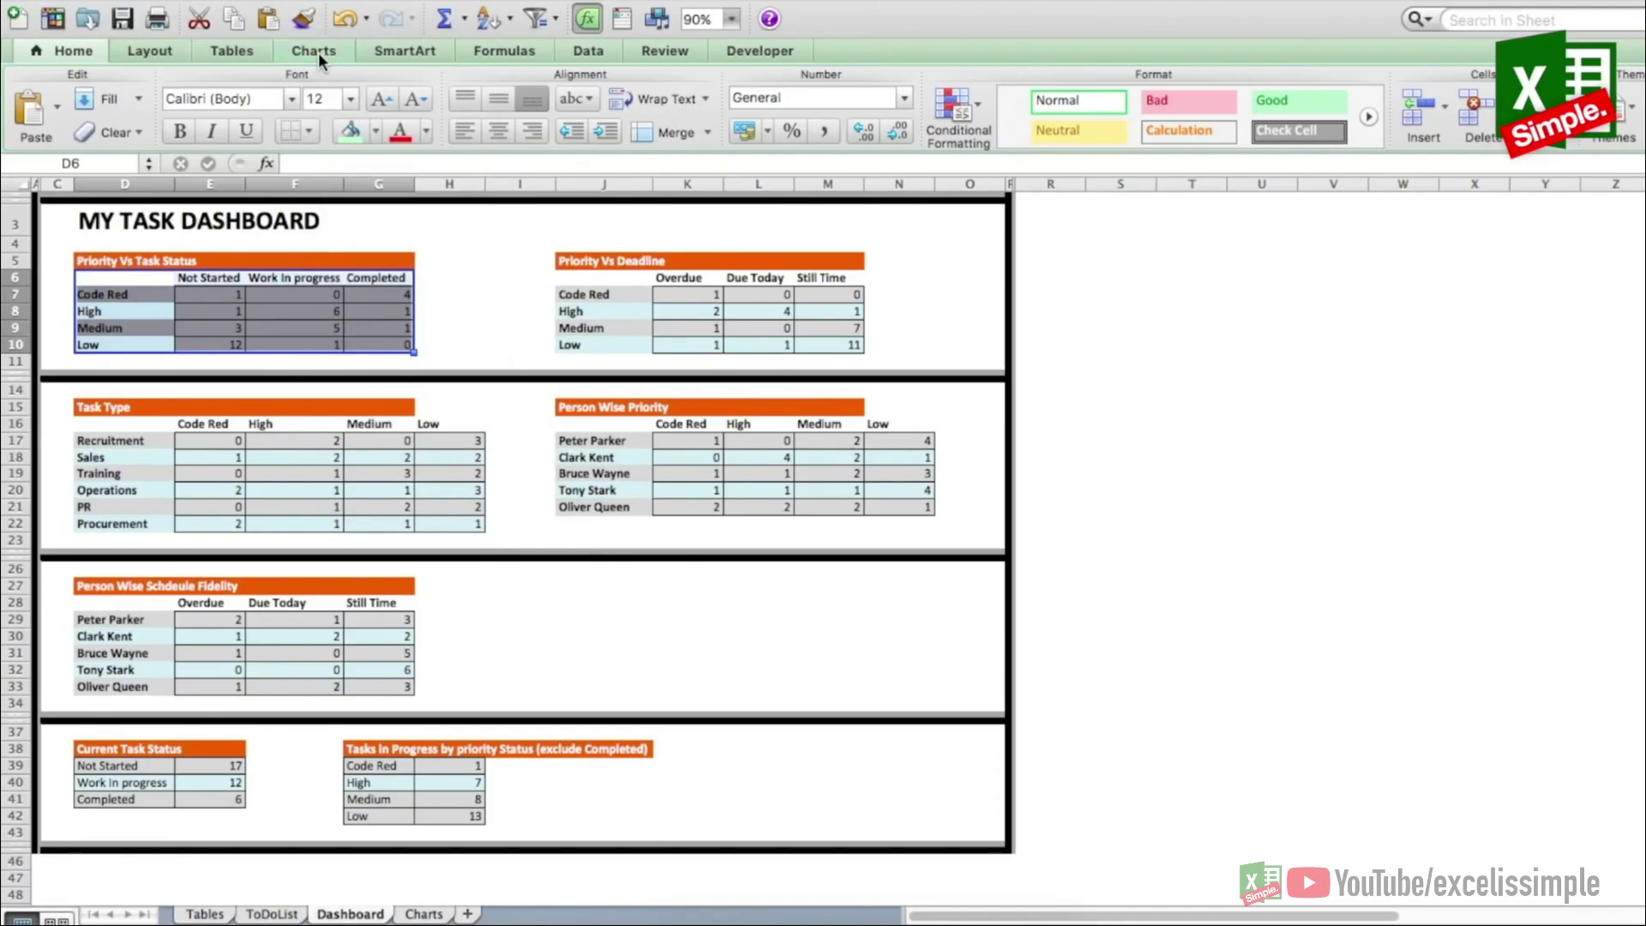
pyautogui.click(317, 53)
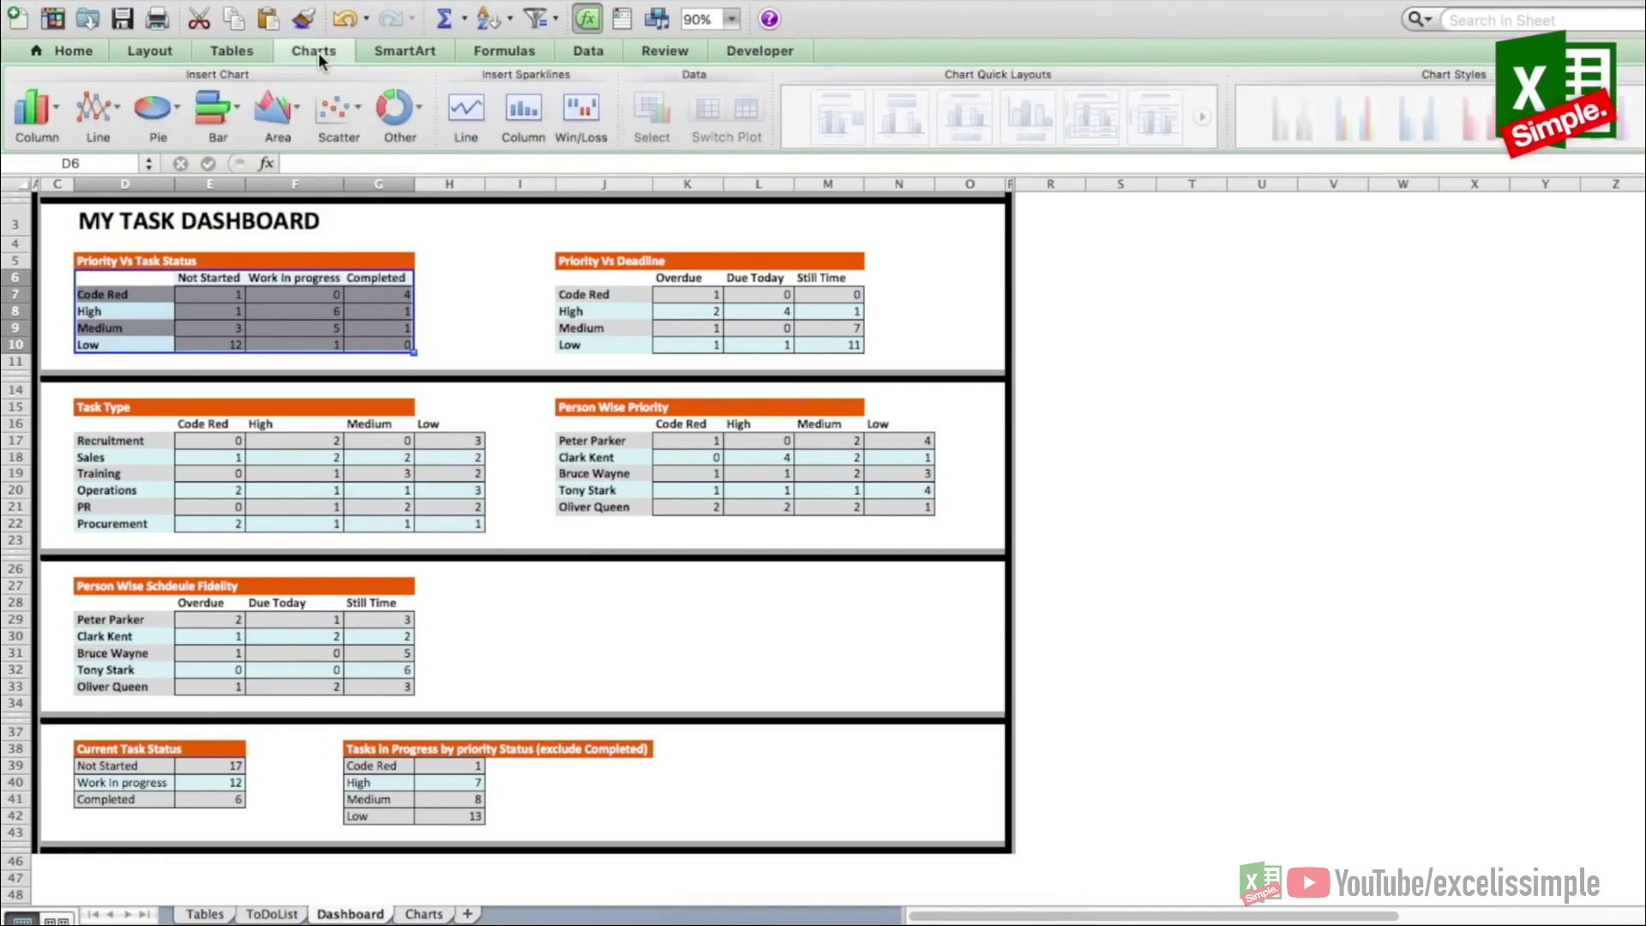
pyautogui.click(60, 124)
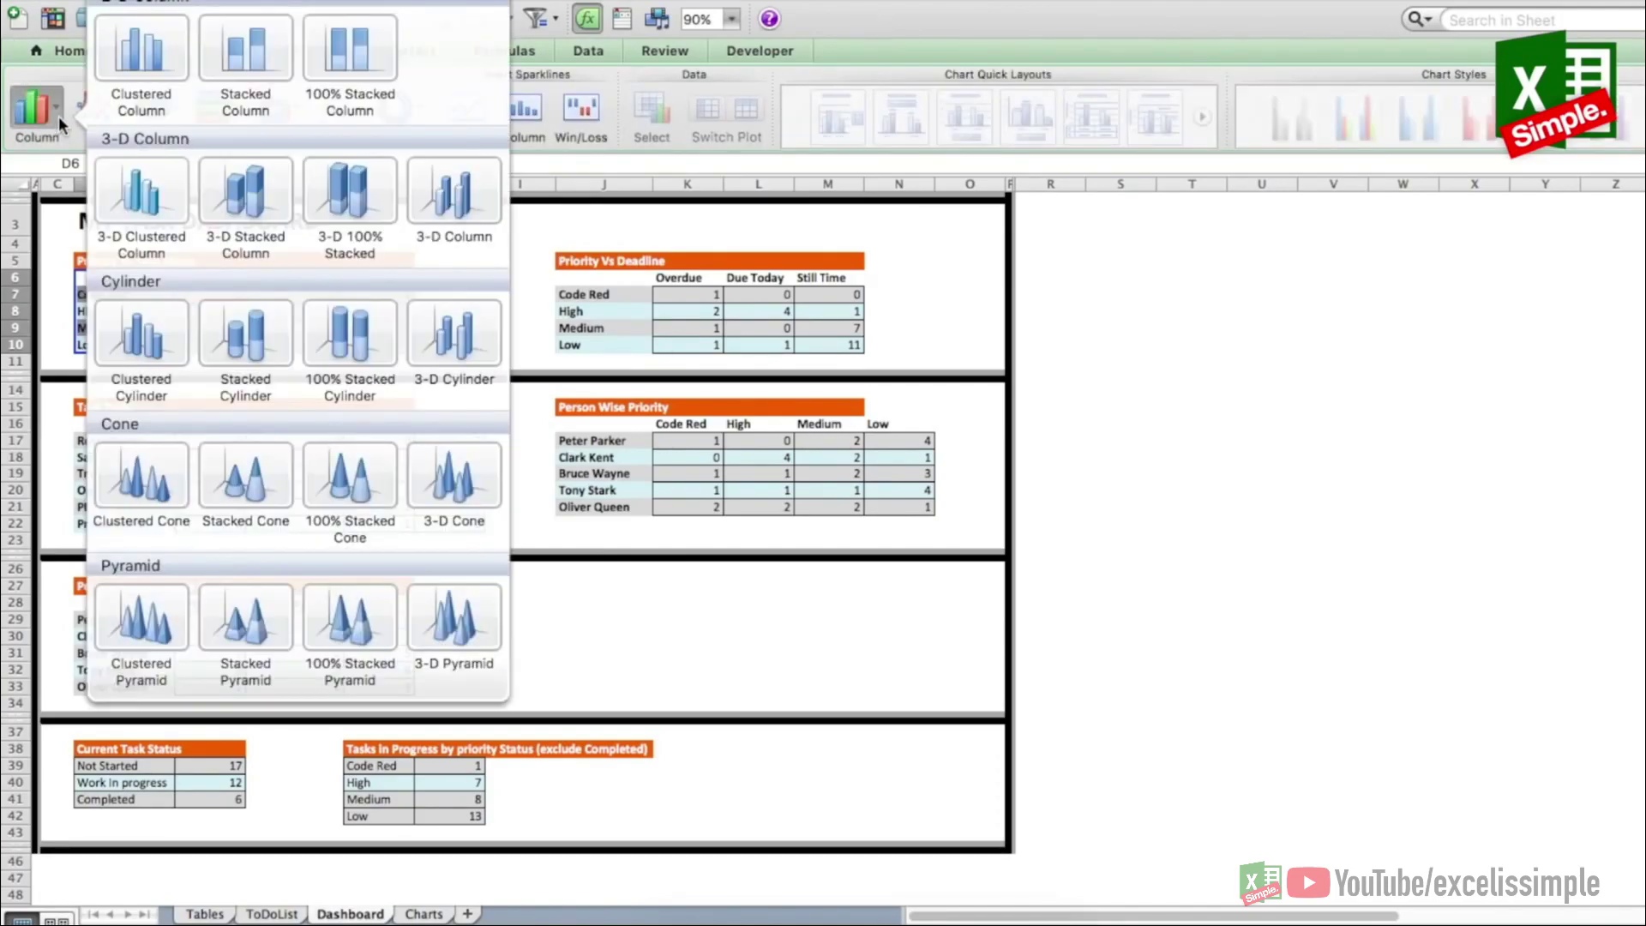
pyautogui.click(144, 53)
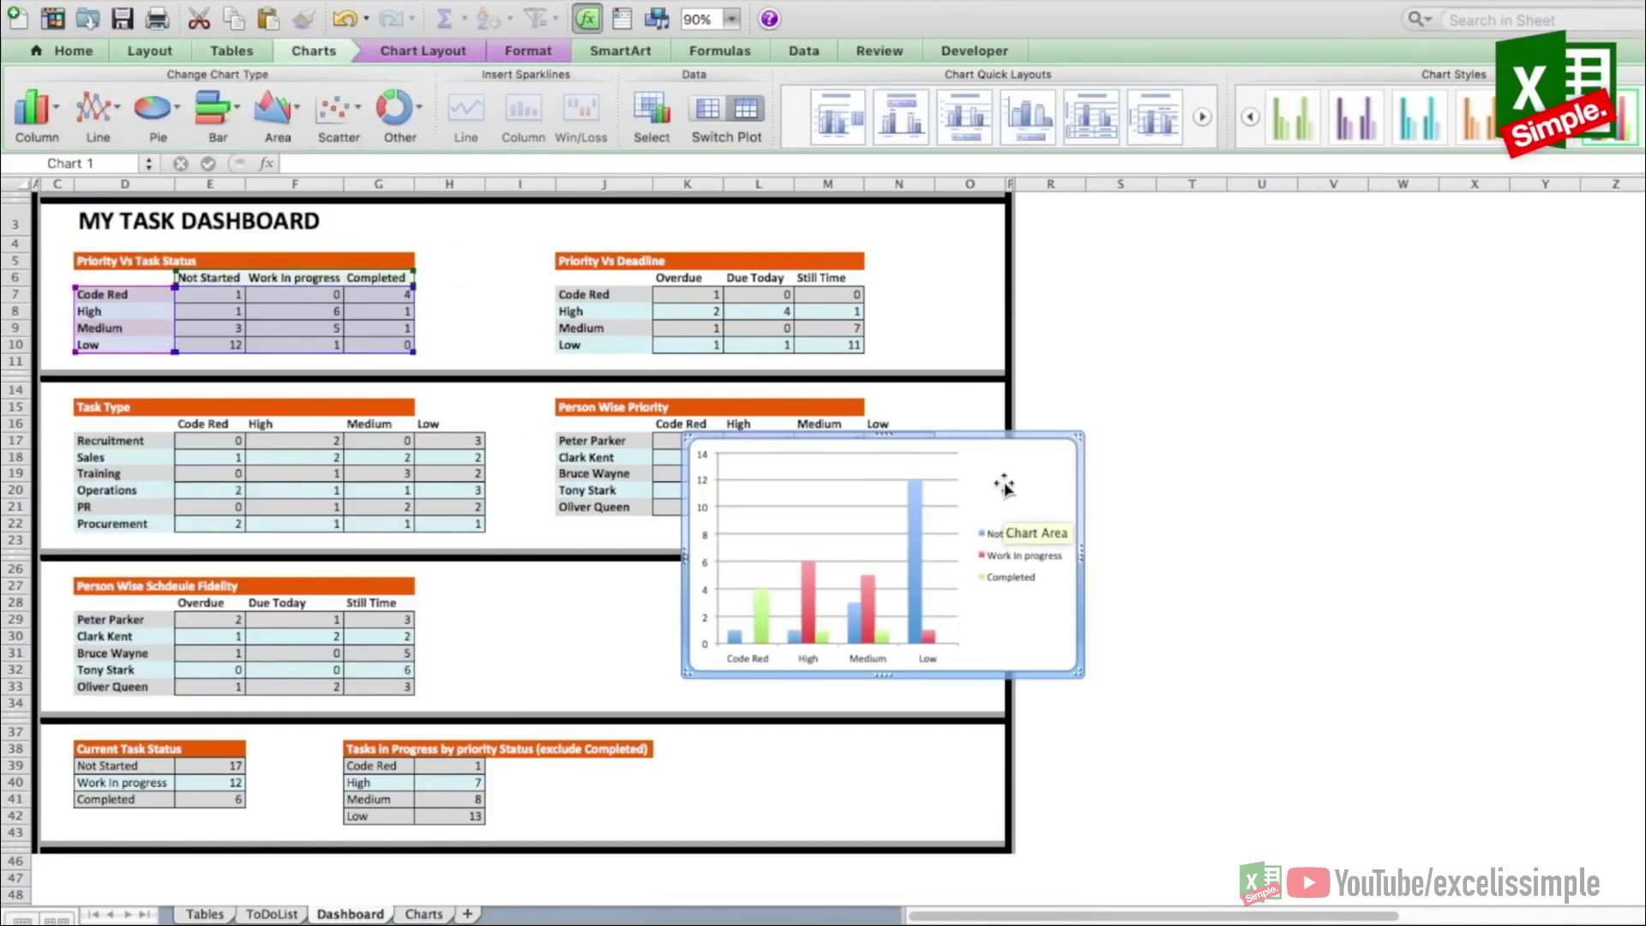
pyautogui.moveTo(1033, 441); pyautogui.dragTo(1312, 265)
pyautogui.moveTo(1584, 481); pyautogui.dragTo(1620, 535)
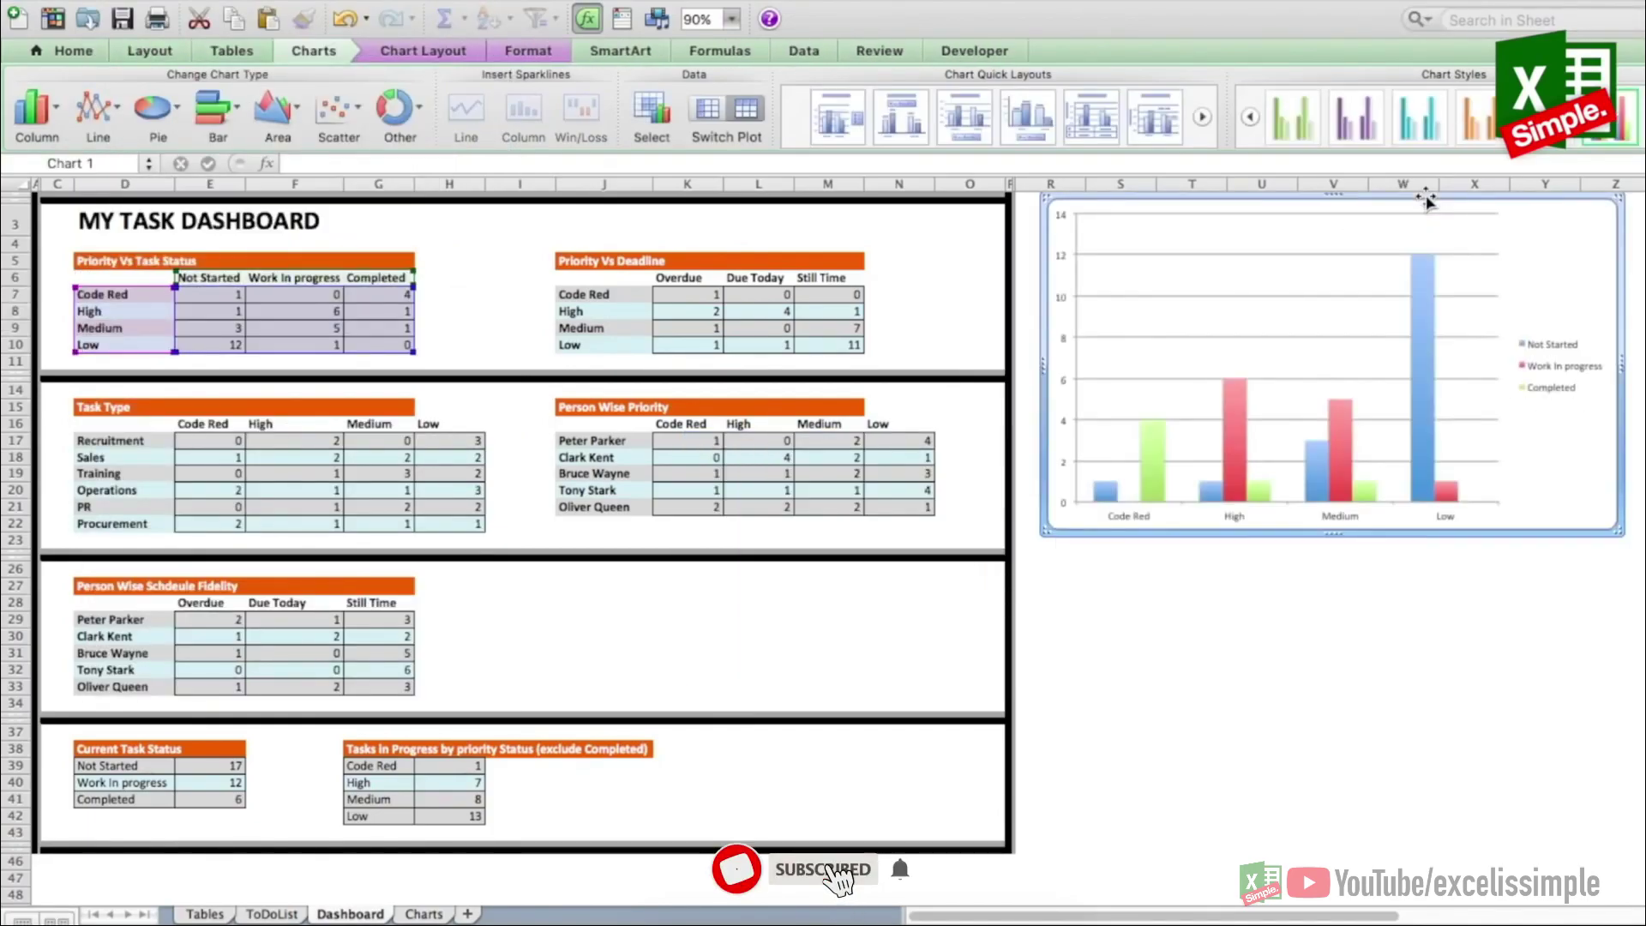